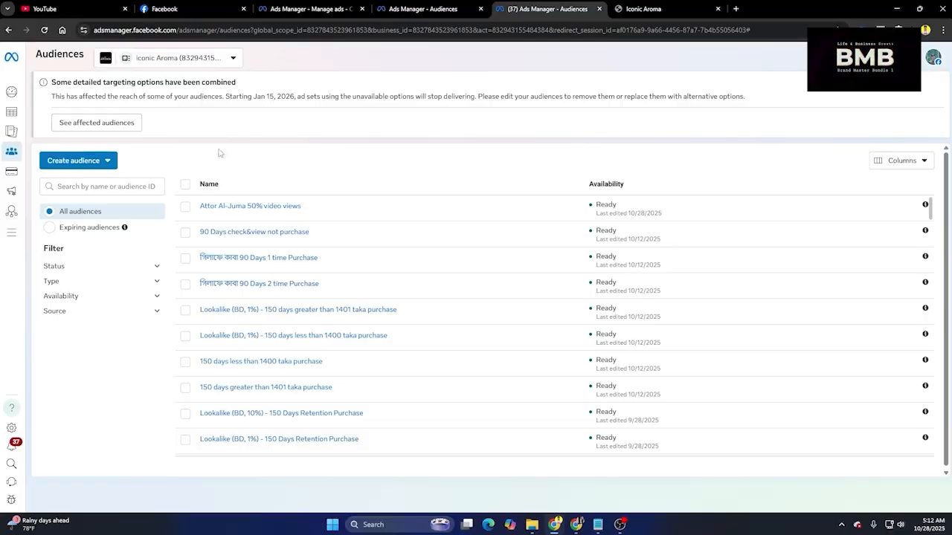
Step: Start creating a custom audience with Website as its source
left_click(108, 162)
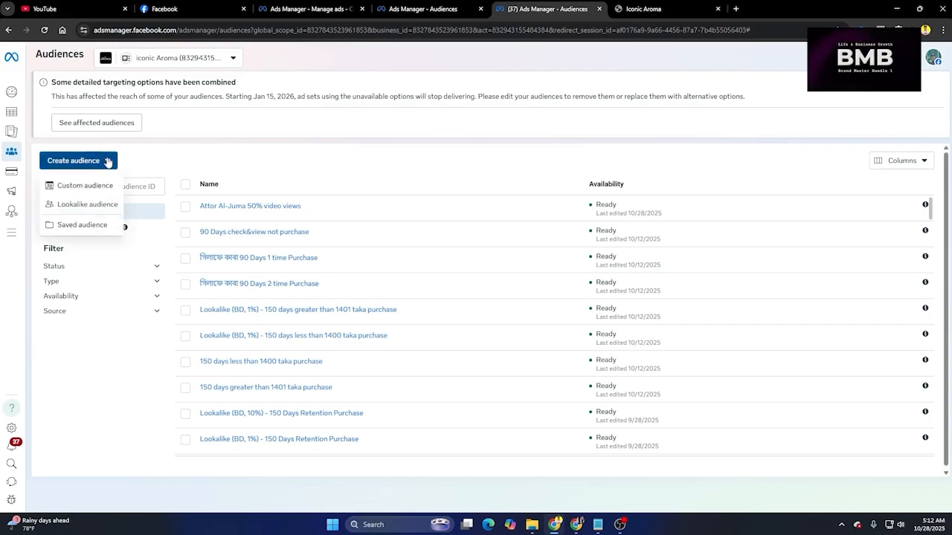
left_click(79, 185)
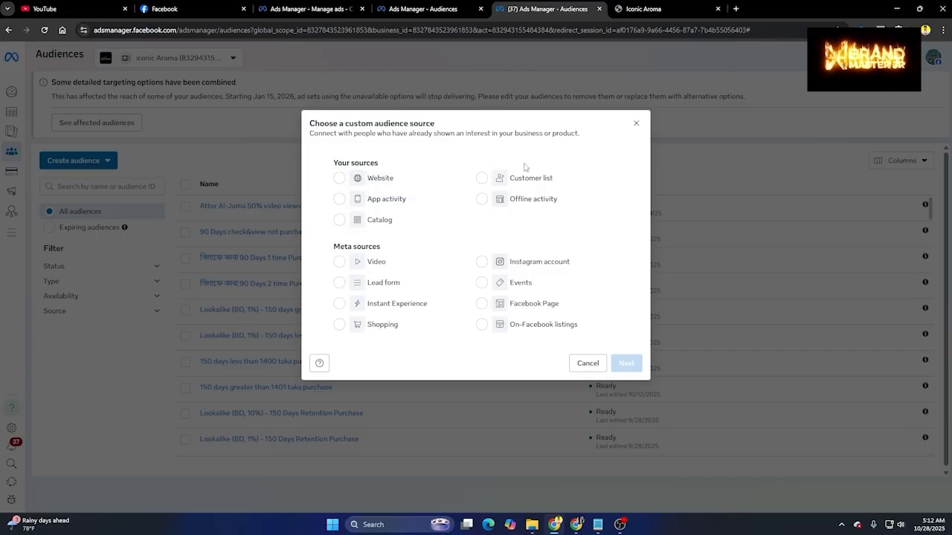
left_click(425, 179)
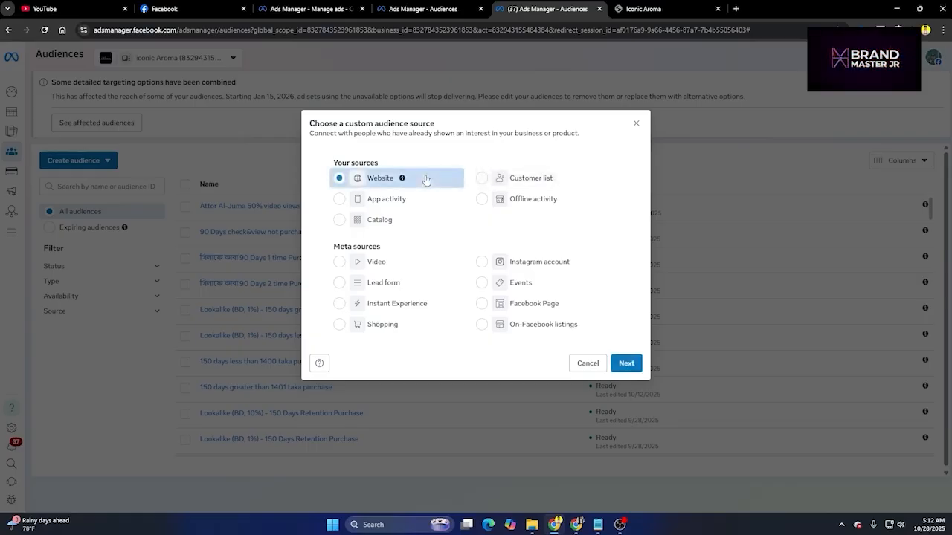
left_click(626, 363)
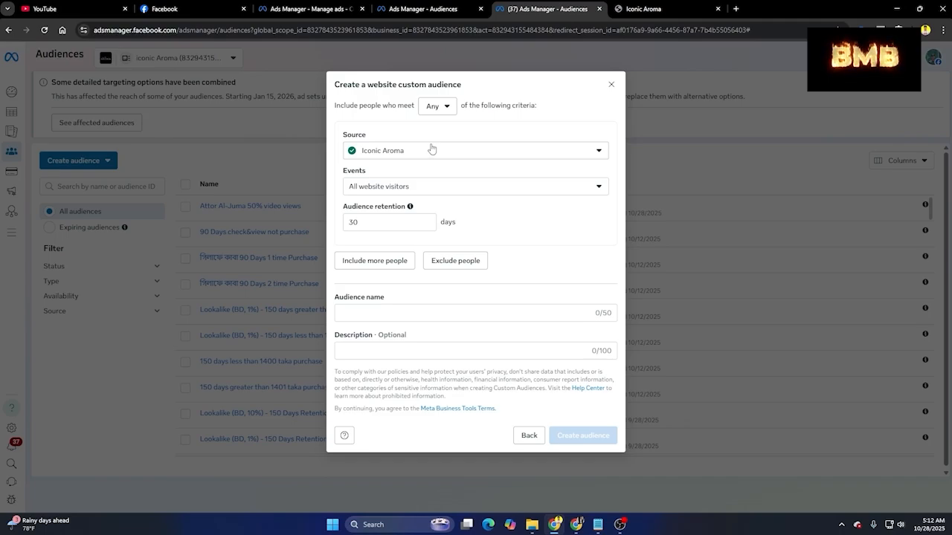
Step: Choose Iconic Aroma as the audience source and keep All website visitors as the event
left_click(387, 152)
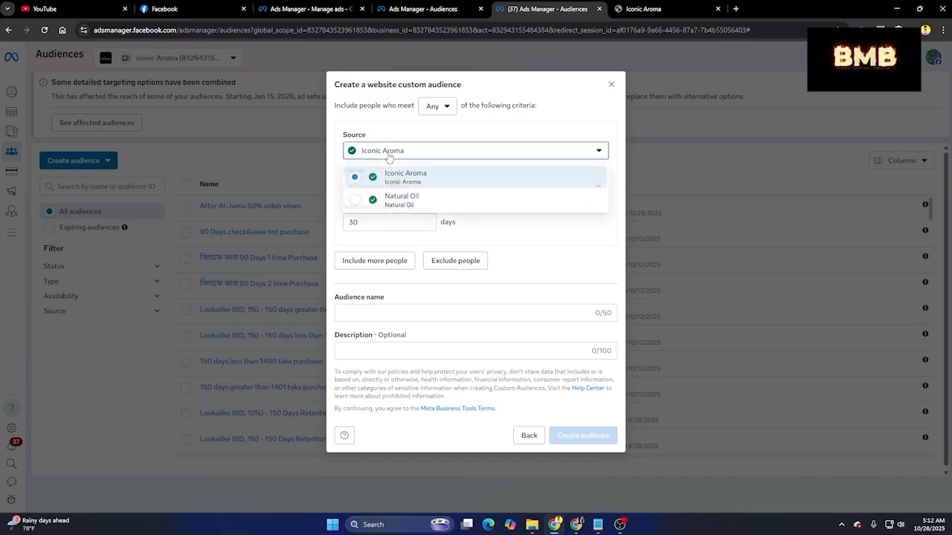
left_click(402, 174)
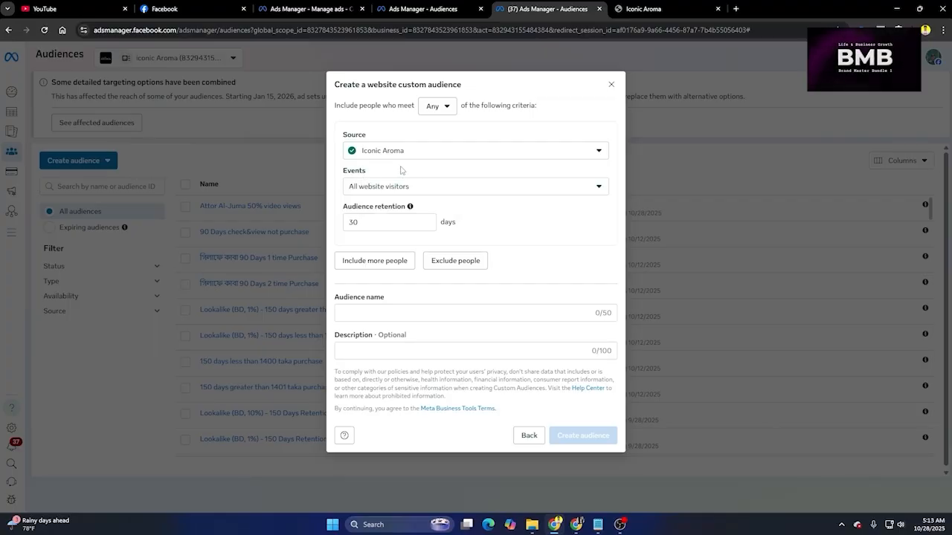
left_click(388, 187)
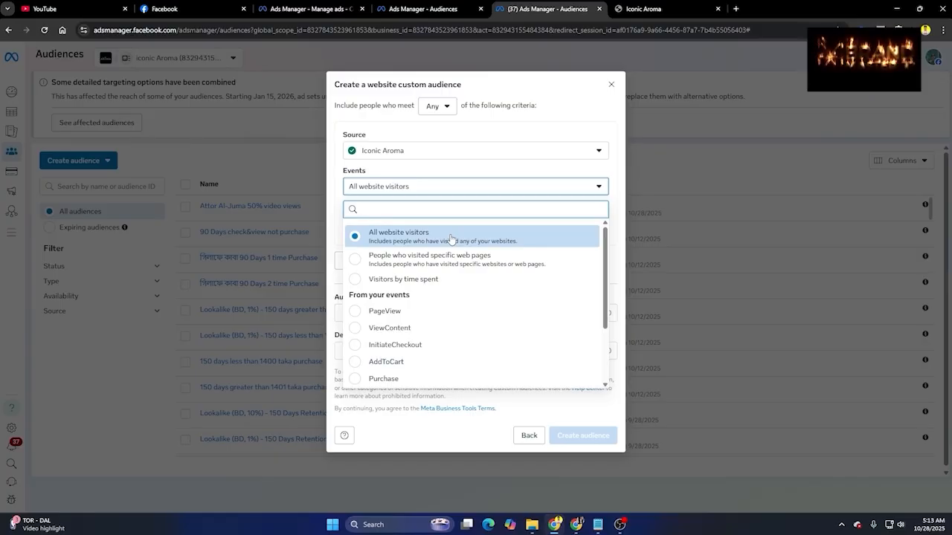
left_click(455, 186)
Step: Examine the audience retention setting and read its help text about the allowed number of days
double_click(346, 223)
left_click_drag(343, 207, 403, 207)
left_click(408, 209)
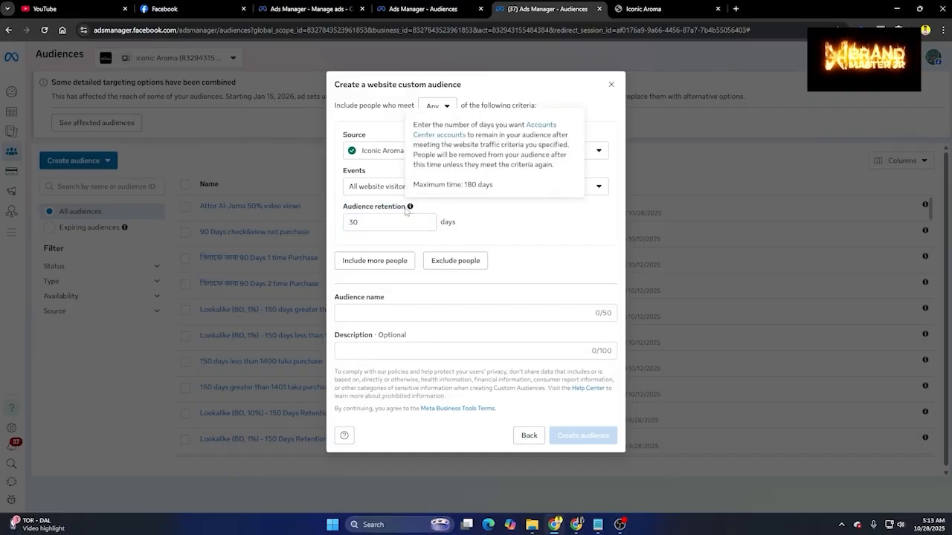
left_click_drag(375, 220, 343, 223)
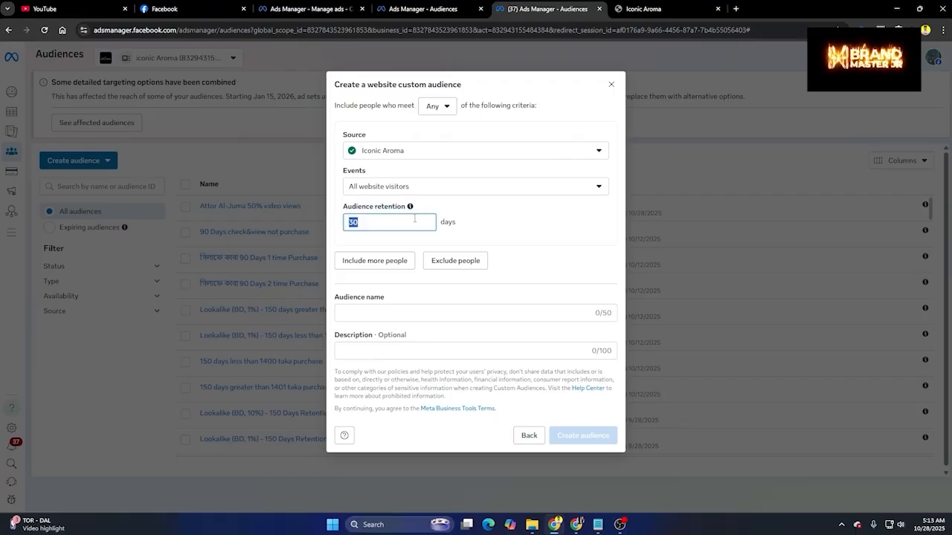
left_click(377, 223)
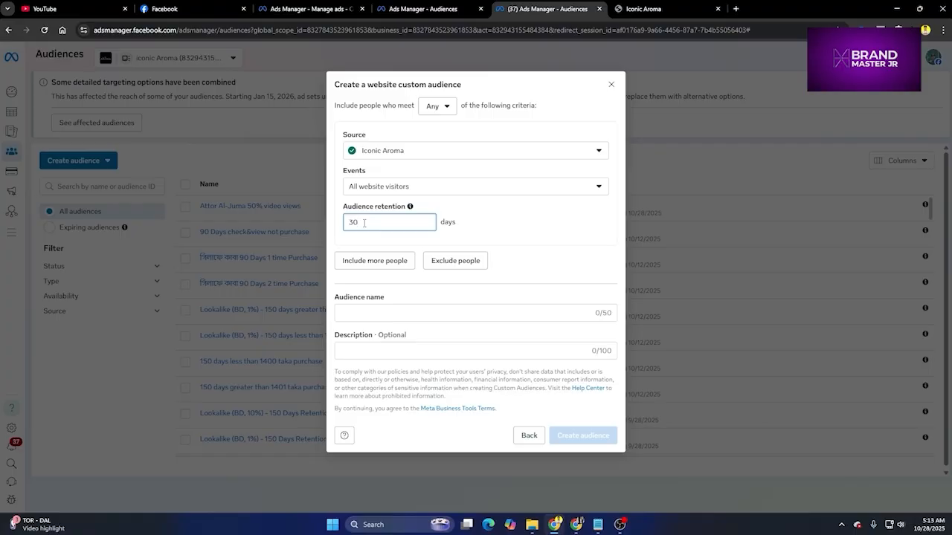
double_click(351, 224)
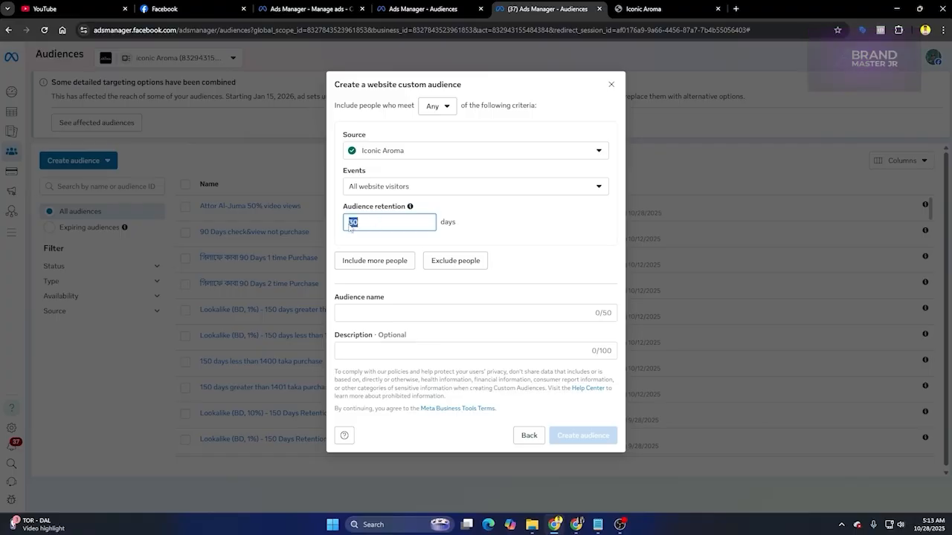
left_click(518, 261)
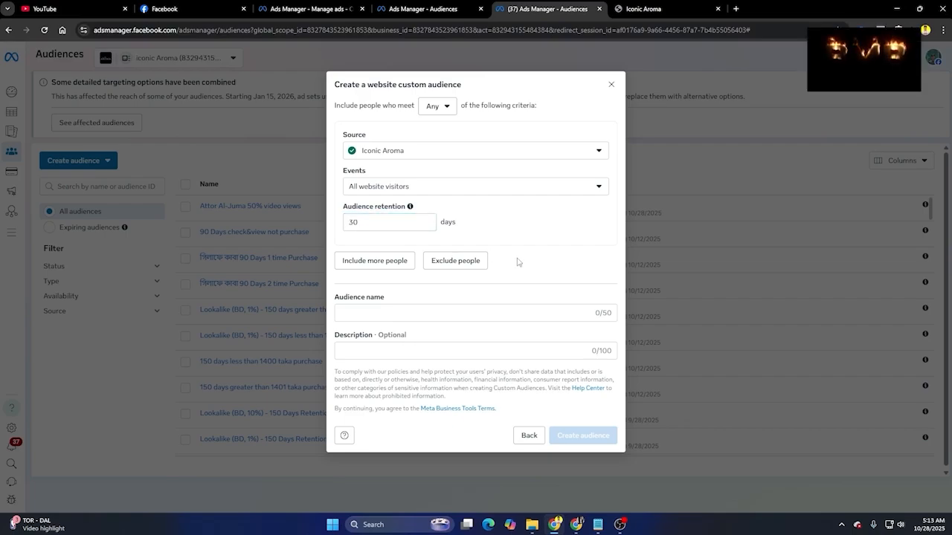
double_click(353, 221)
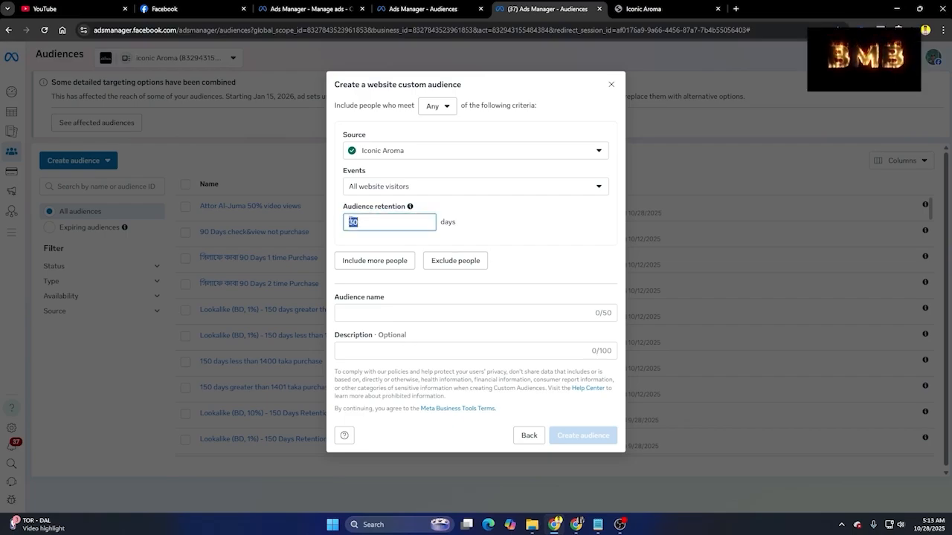
left_click(520, 257)
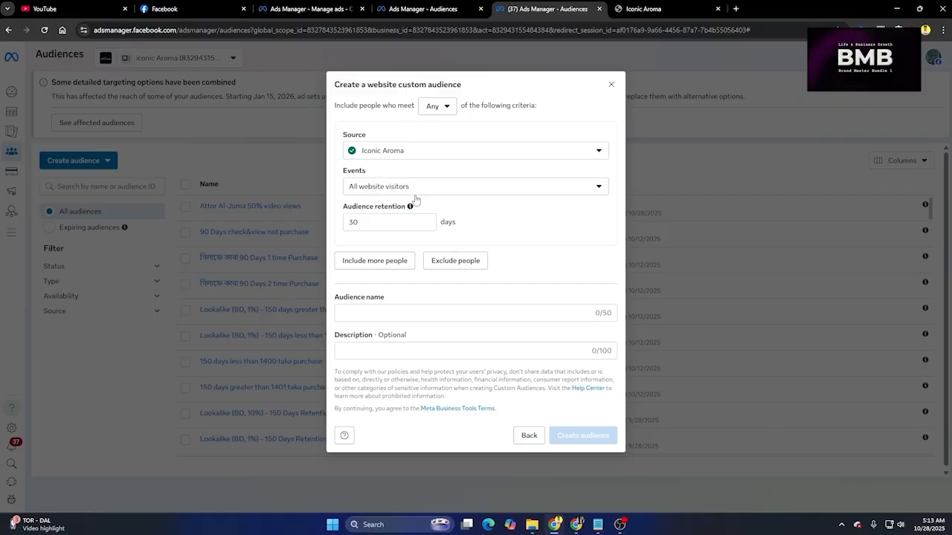
Step: Name the audience "30 Days All Web Visitors", create it and finish the creation dialog
left_click(381, 316)
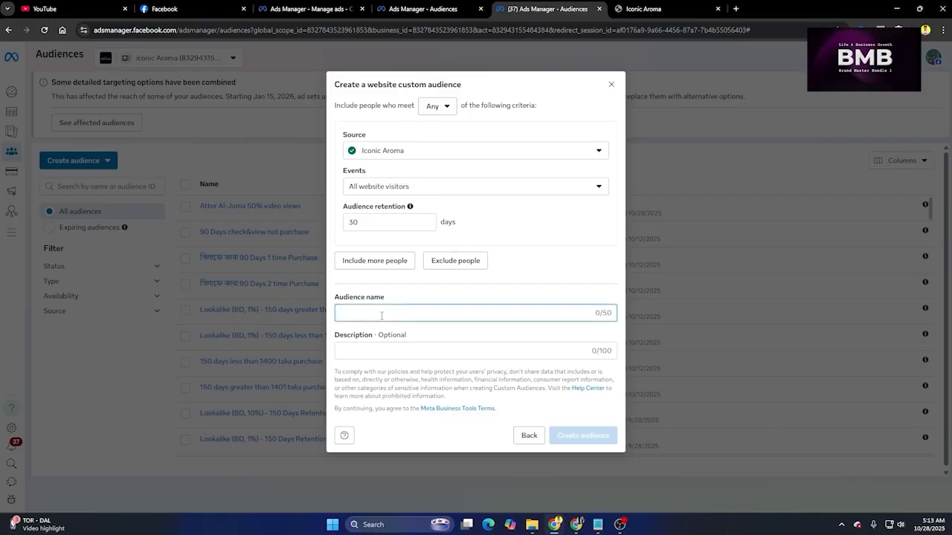
type("All")
key("BackSpace")
key("BackSpace")
key("BackSpace")
type("30 ")
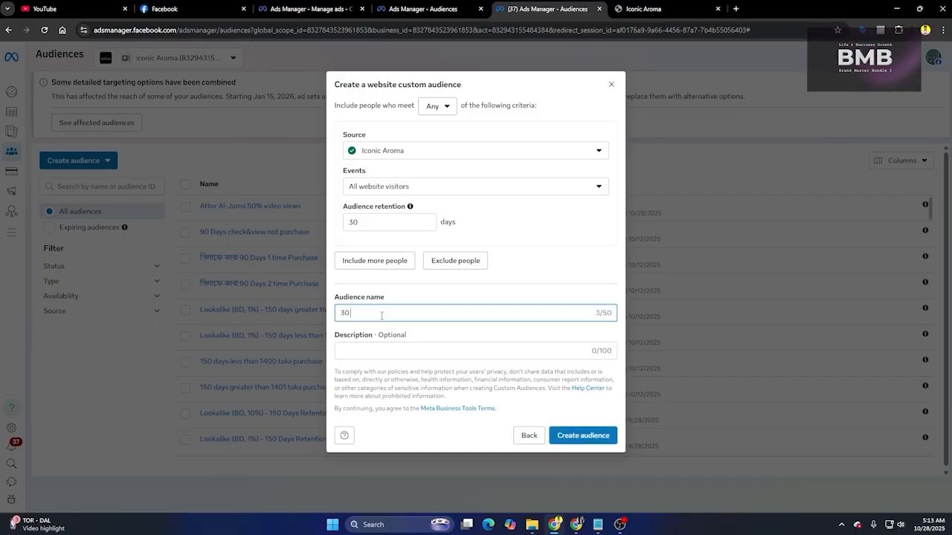
type("D")
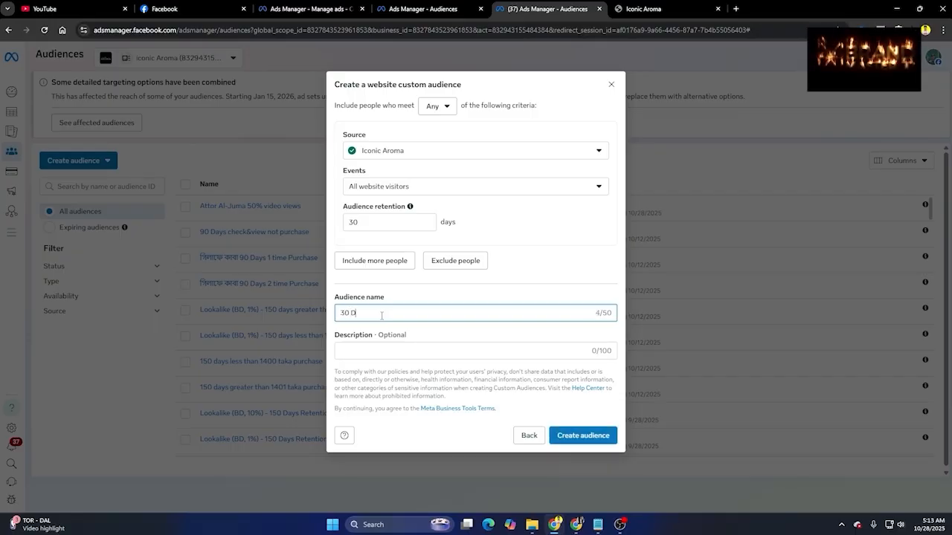
type("ays All Web Visitors")
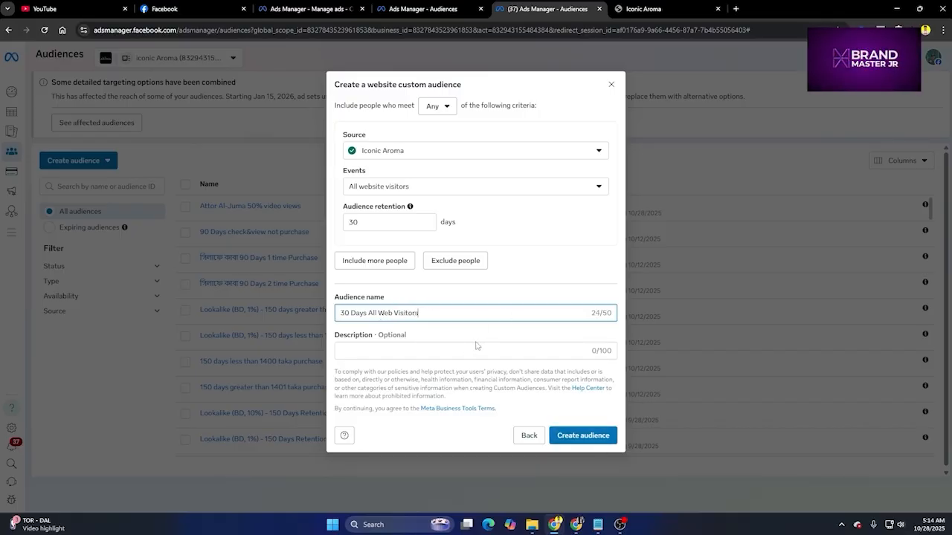
left_click(583, 436)
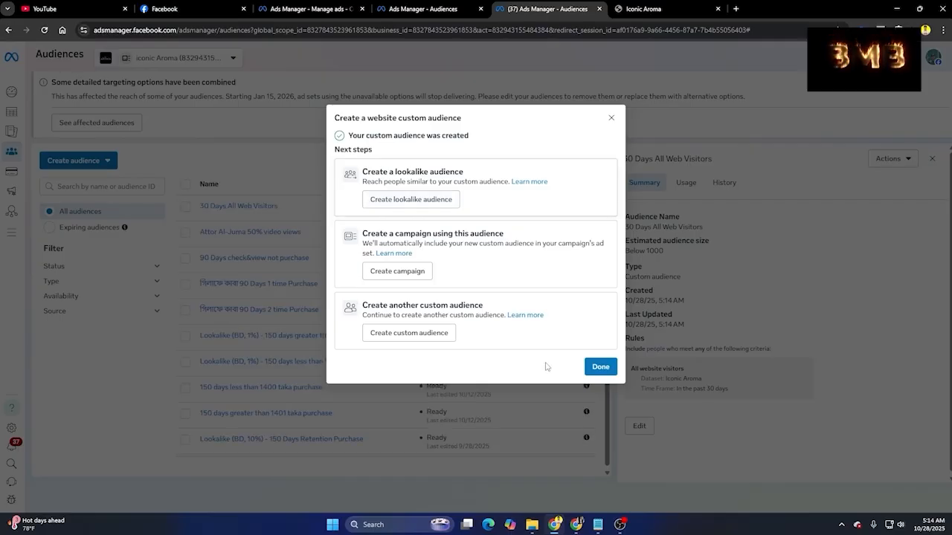
left_click(600, 367)
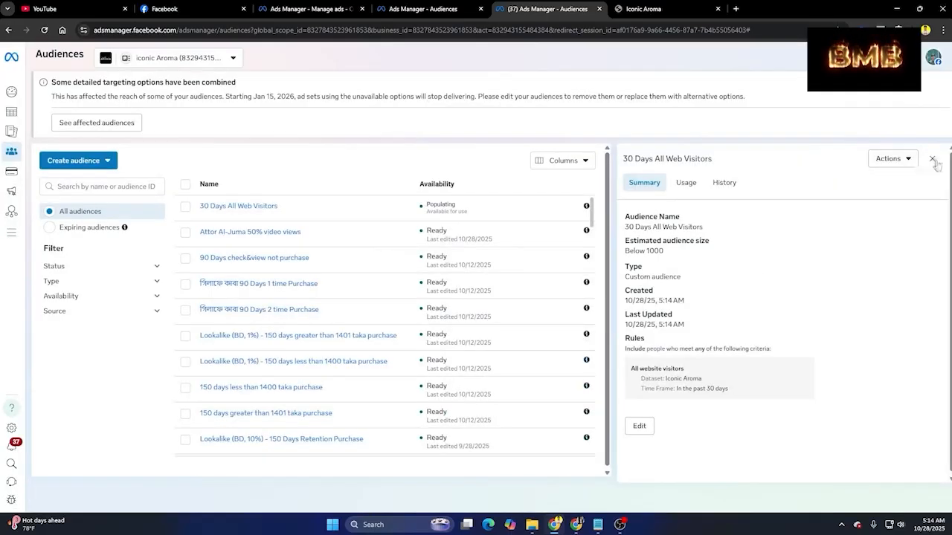
Step: Check the estimated audience size in the new audience's summary and close the summary
left_click_drag(626, 251, 667, 255)
left_click(668, 255)
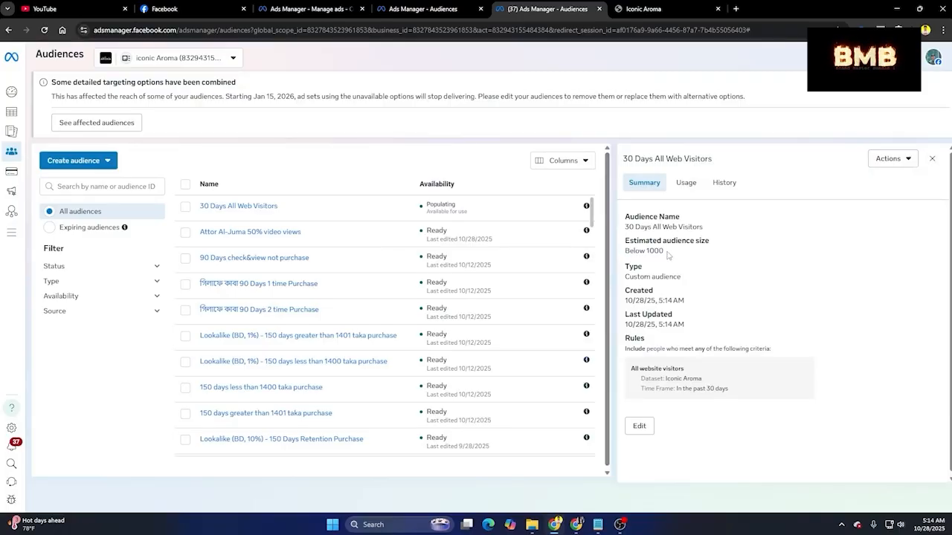
left_click_drag(667, 255, 626, 250)
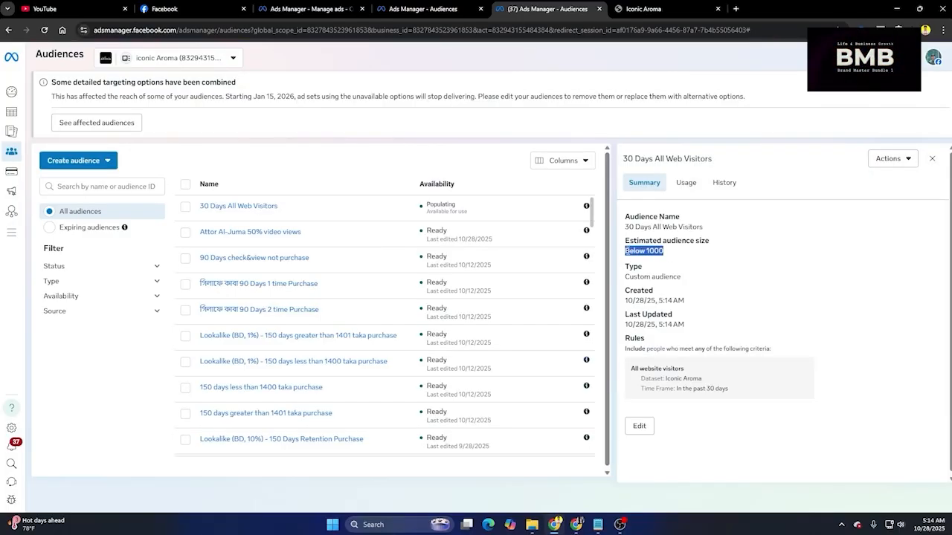
left_click(642, 253)
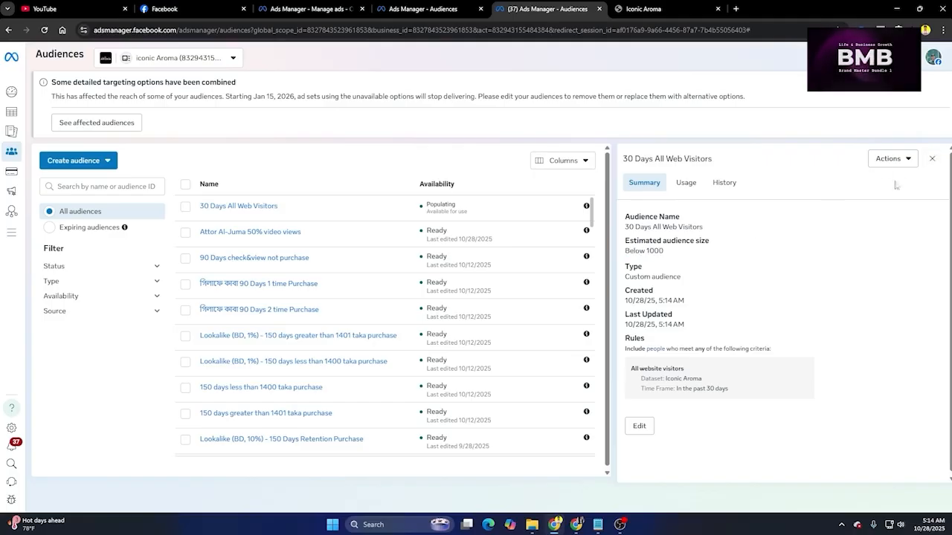
left_click(930, 161)
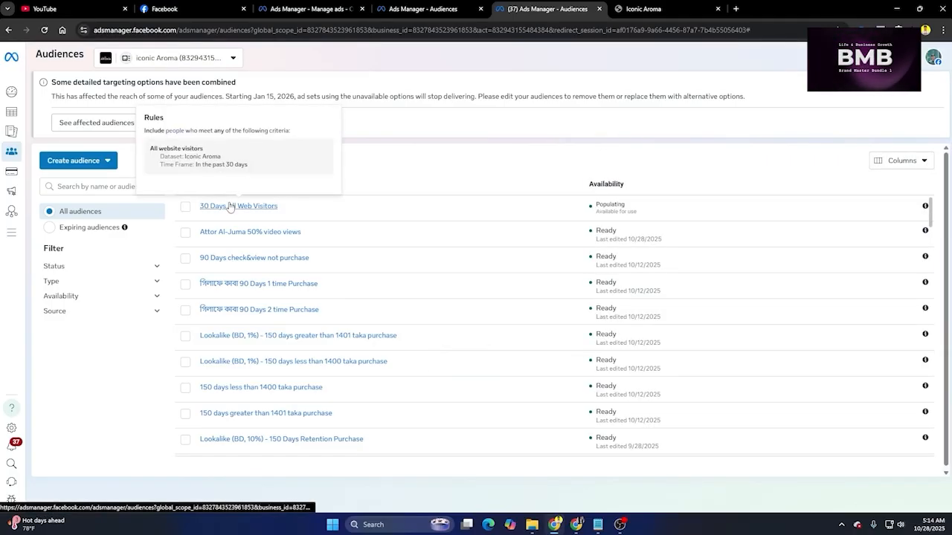
Step: Start another website custom audience and set its event to ViewContent
left_click(93, 161)
left_click(91, 184)
left_click(422, 184)
left_click(626, 363)
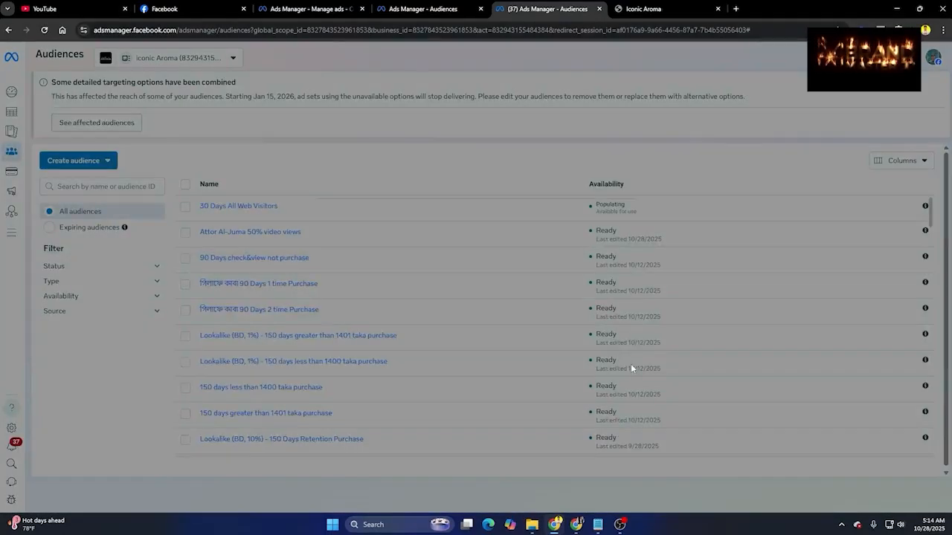
left_click(497, 187)
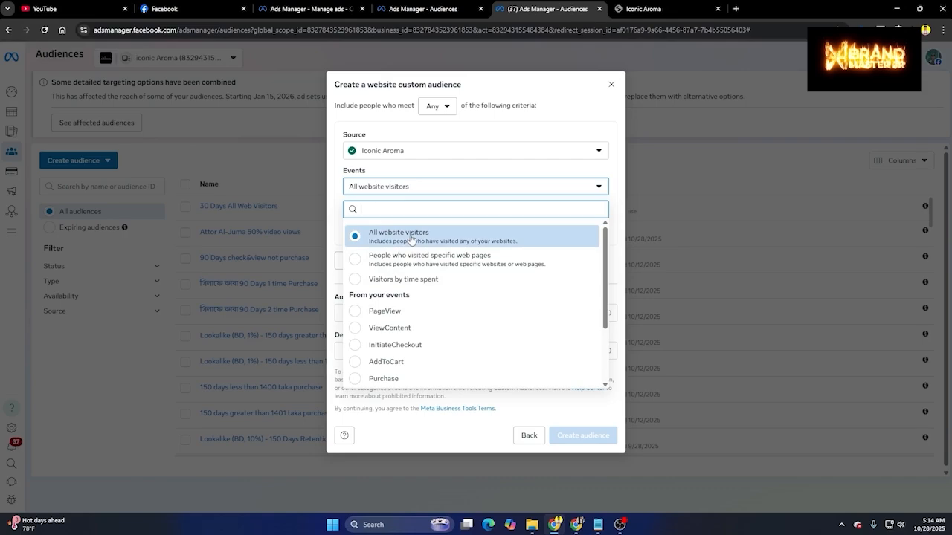
left_click(409, 332)
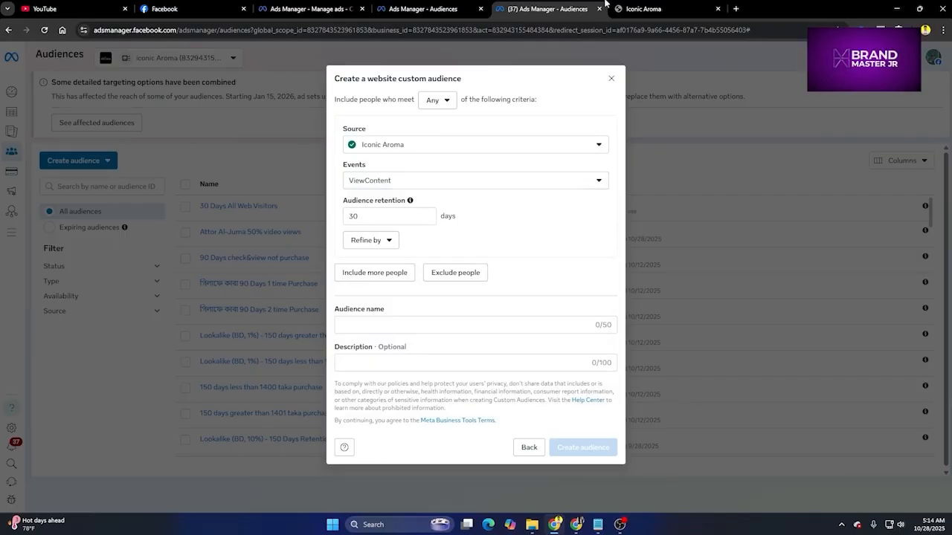
Step: Switch to the Iconic Aroma website and look through its home page
left_click(648, 9)
scroll(280, 216, "down", 20)
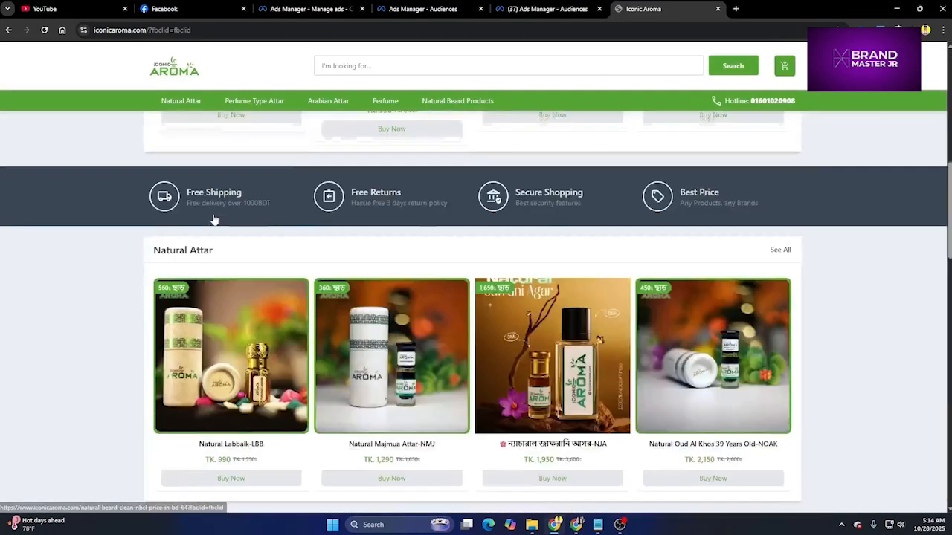
scroll(313, 288, "up", 20)
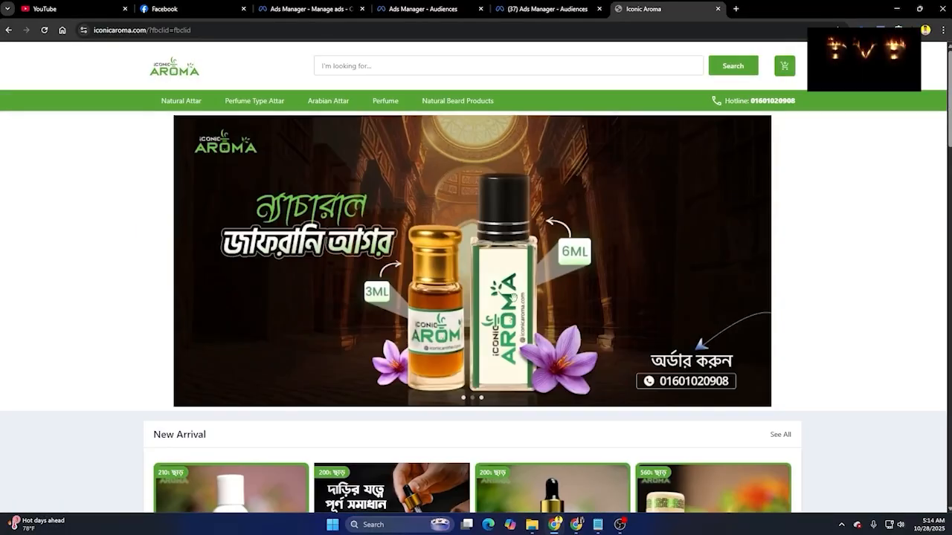
Step: Inspect the home page's pixel events with Meta Pixel Helper, reloading the page and viewing the first pixel's PageView details
left_click(880, 31)
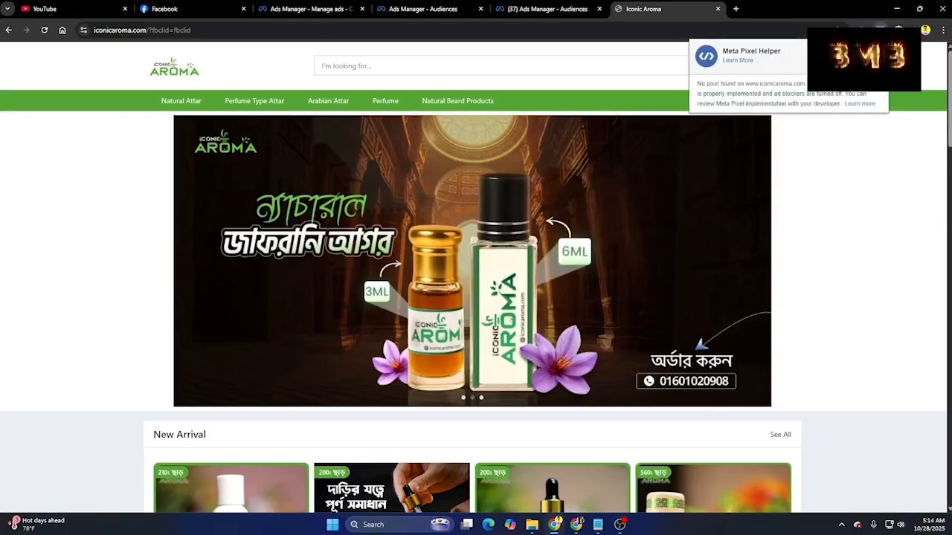
left_click(882, 113)
left_click(44, 30)
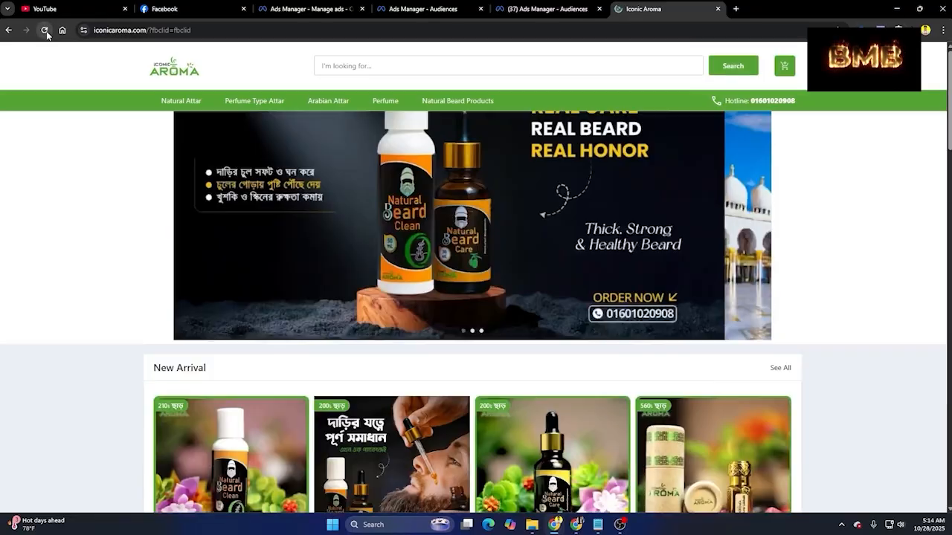
left_click(880, 31)
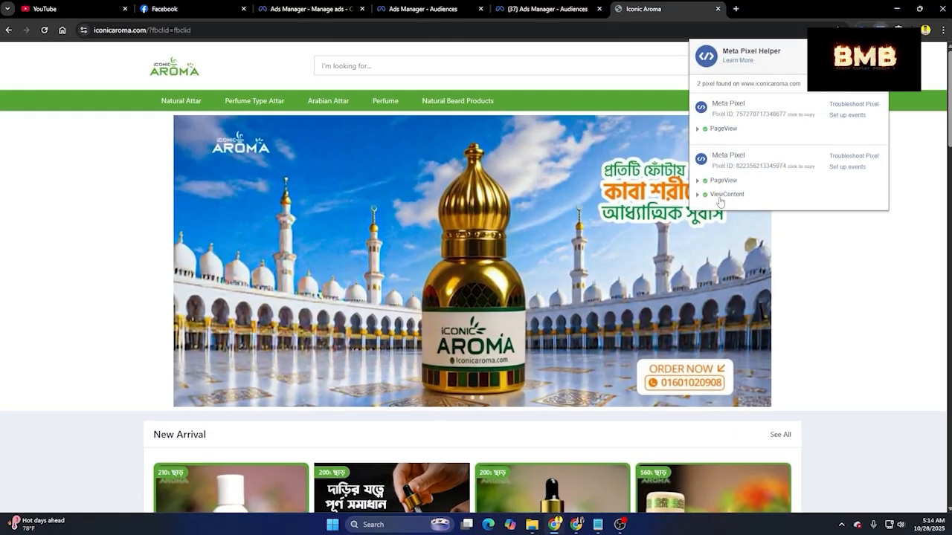
left_click(698, 130)
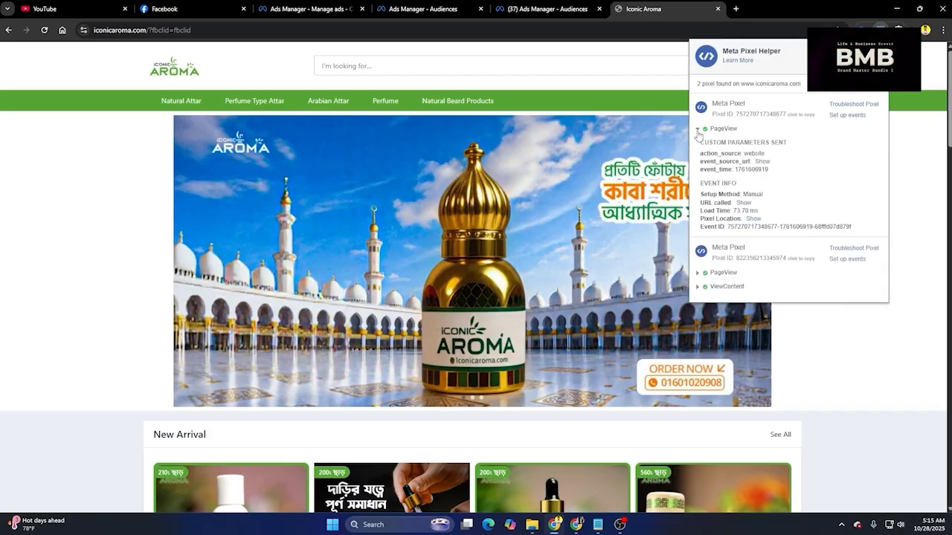
left_click(698, 131)
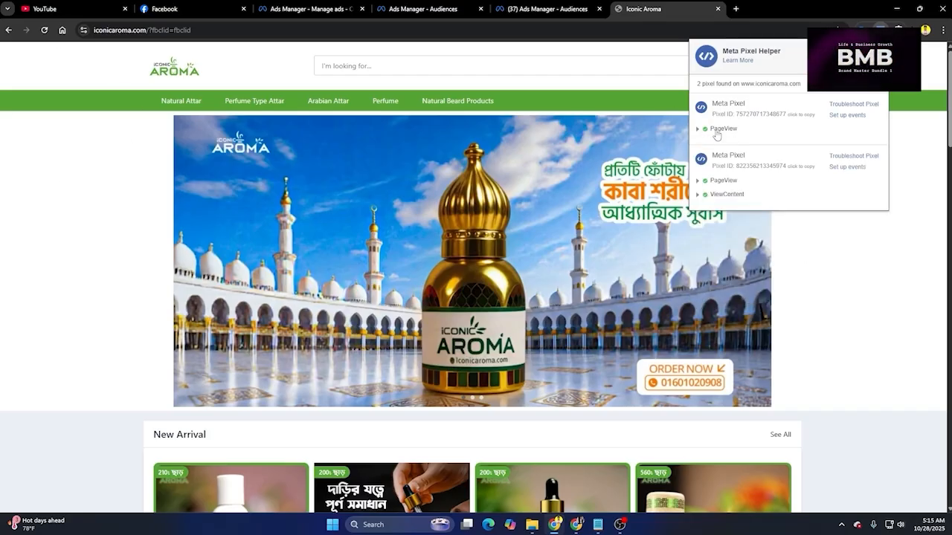
Step: Check the pixel events on the Natural Attar category page with Meta Pixel Helper
left_click(180, 102)
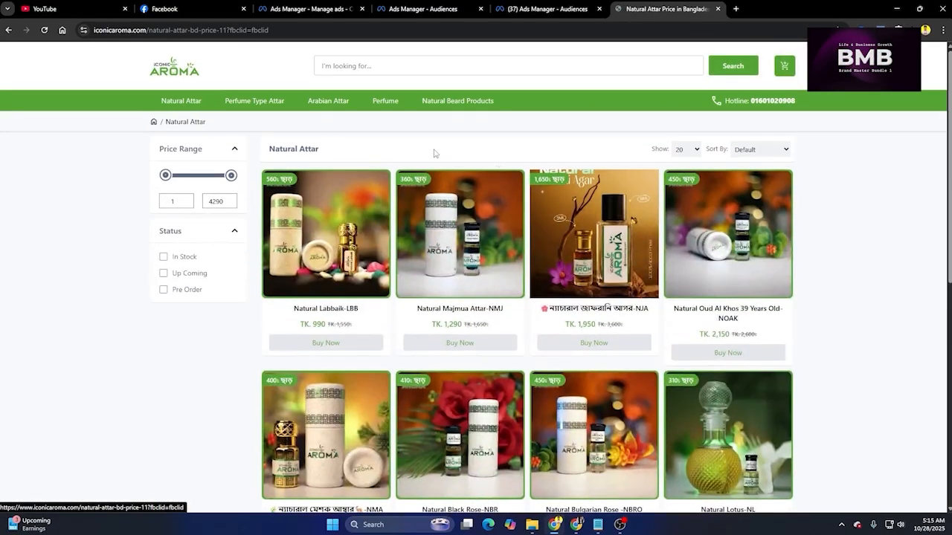
left_click(879, 29)
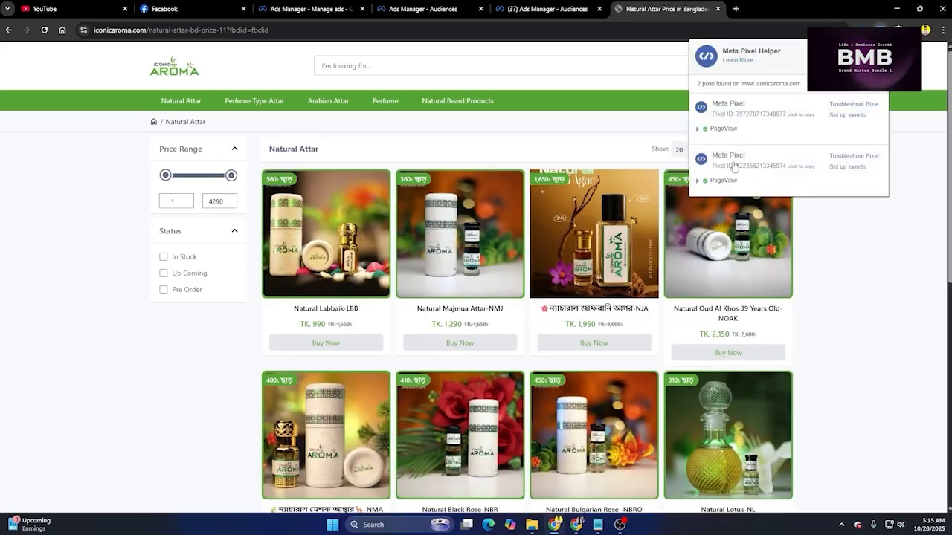
left_click(867, 281)
Step: Open the Natural Majmua Attar product page and inspect both pixels' ViewContent events with Meta Pixel Helper
left_click(517, 241)
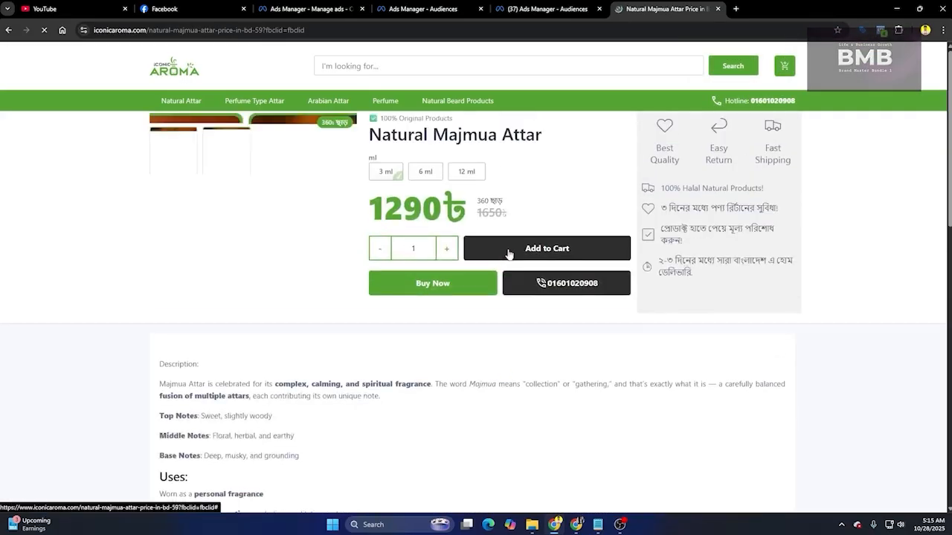
left_click(880, 29)
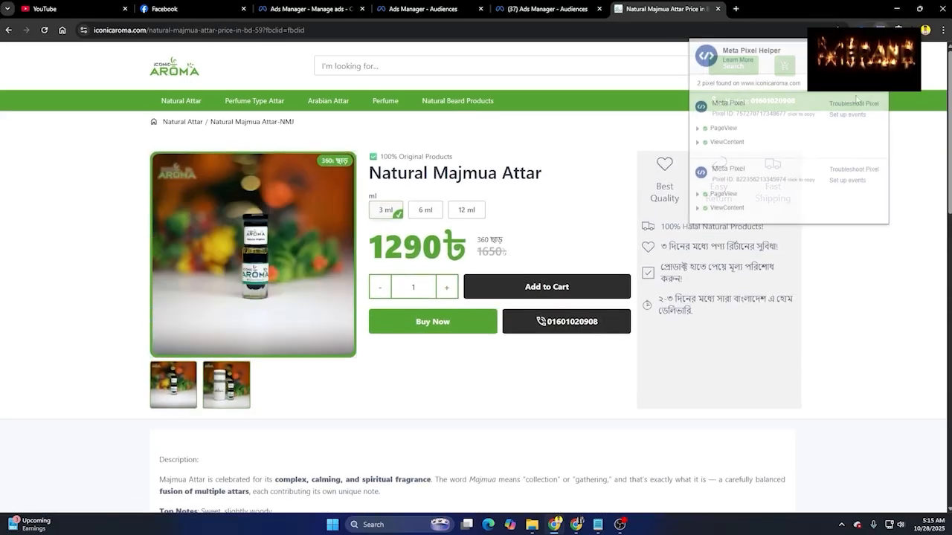
left_click(700, 146)
left_click(700, 146)
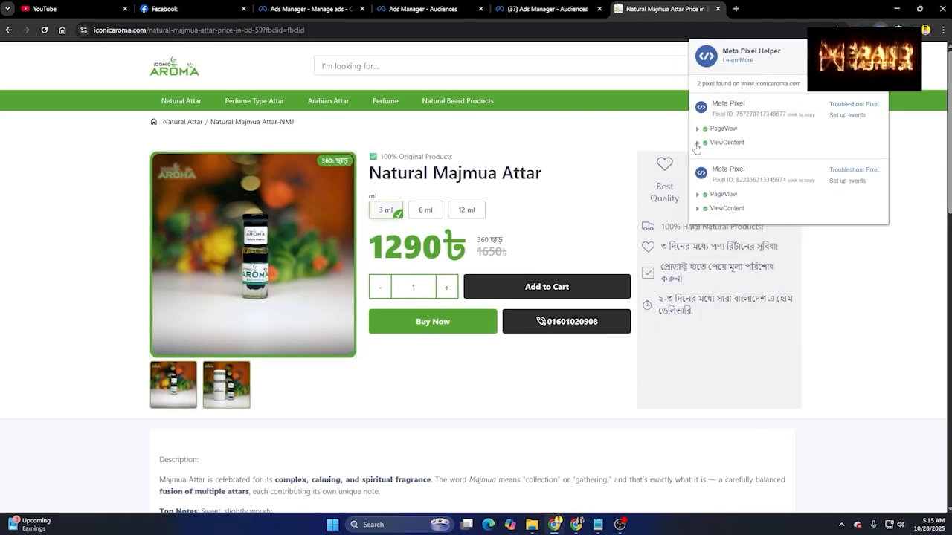
left_click(698, 210)
left_click(698, 211)
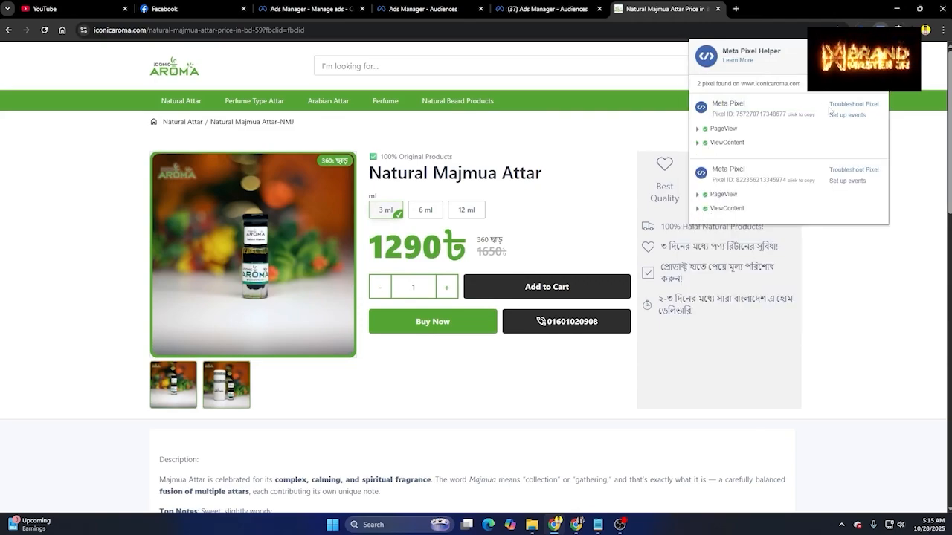
left_click(868, 252)
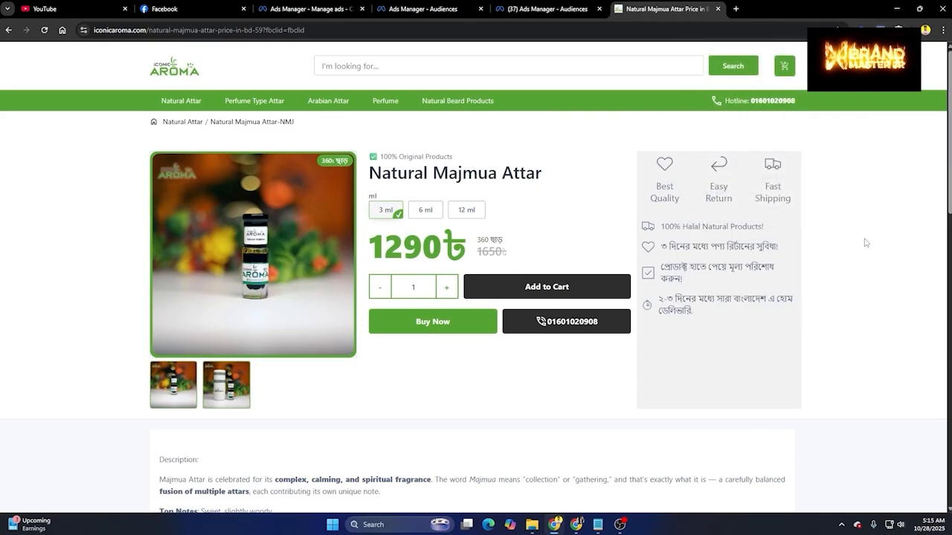
Step: Look through the Natural Majmua Attar product page, including its description, uses and characteristics
scroll(865, 243, "down", 15)
scroll(866, 261, "up", 5)
scroll(866, 274, "up", 6)
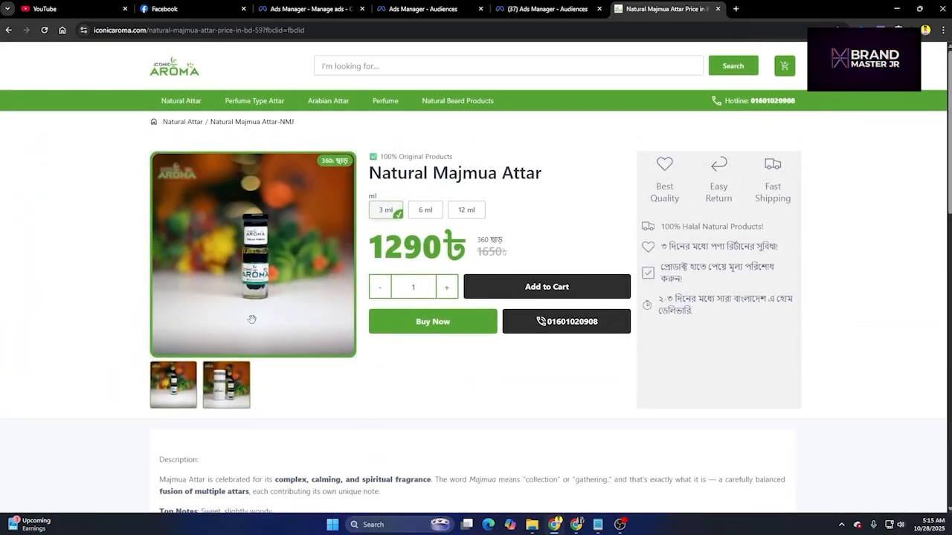
scroll(73, 222, "down", 15)
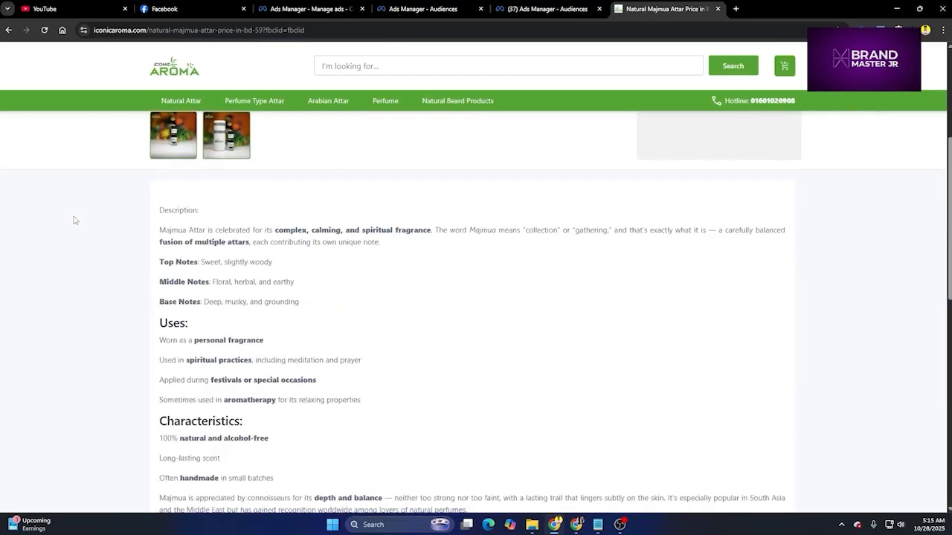
scroll(73, 219, "up", 12)
scroll(78, 214, "up", 5)
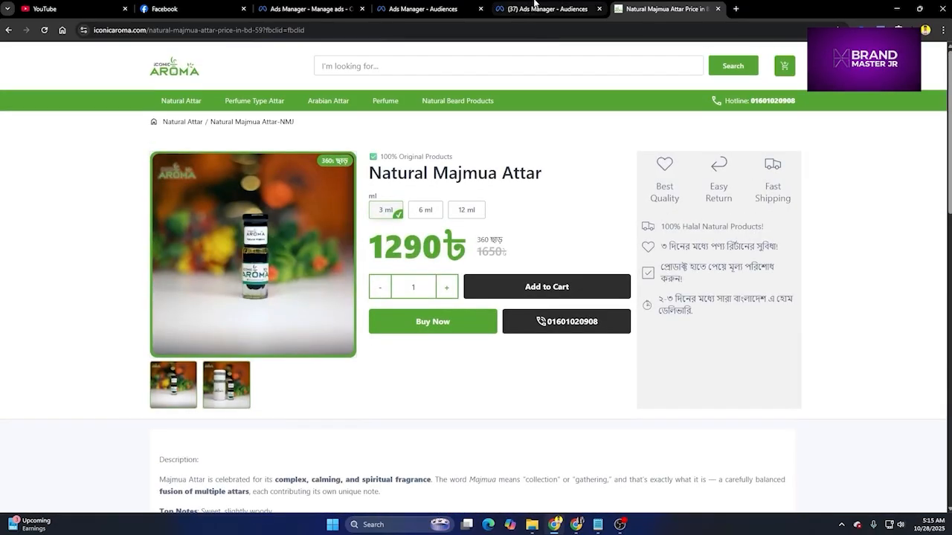
Step: Return to the website custom audience in Ads Manager, keep ViewContent as its event, and name it 30 Days ViewContent
left_click(547, 9)
left_click(388, 184)
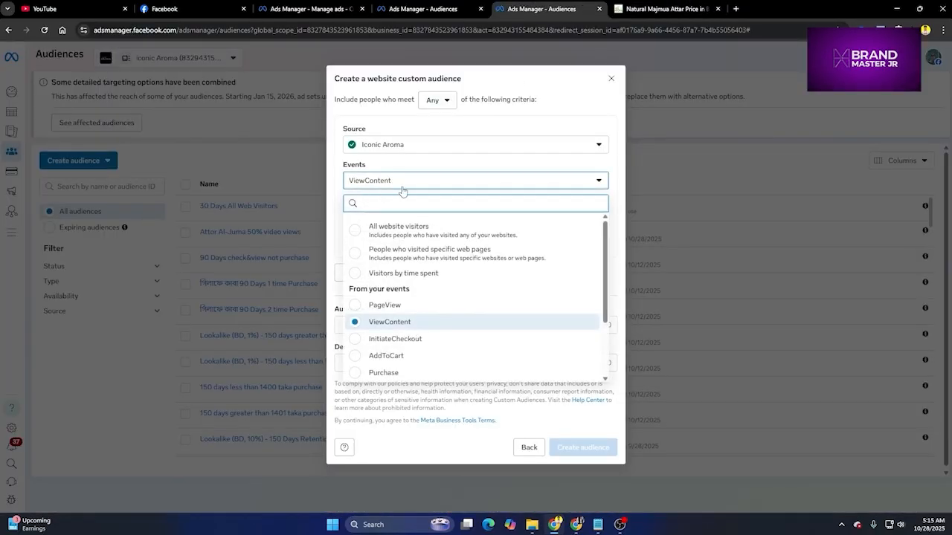
left_click(400, 327)
left_click(399, 219)
left_click(385, 322)
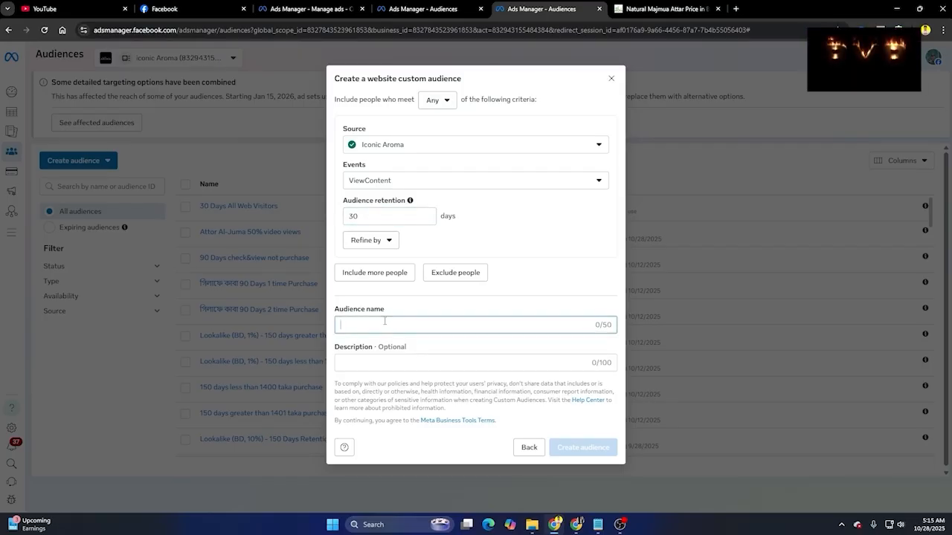
type("30 Days")
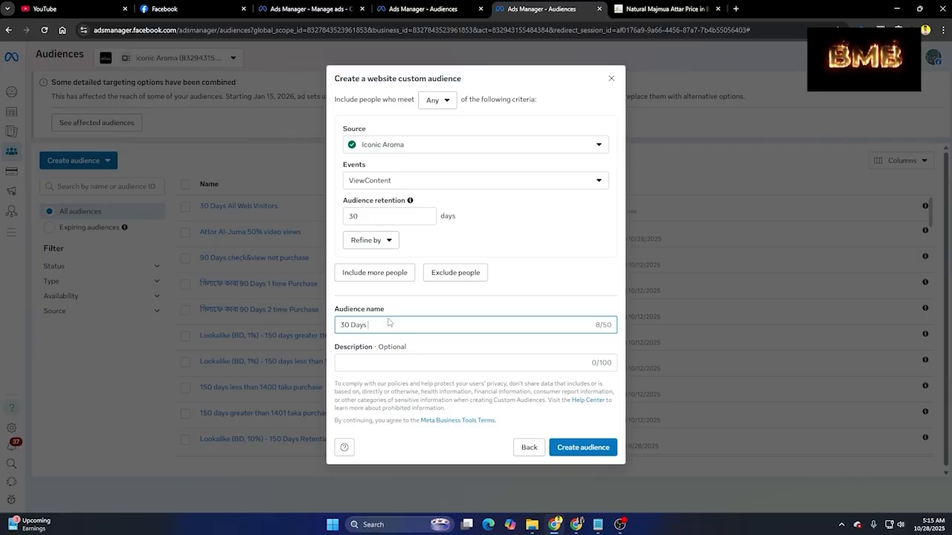
type(" ViewContent")
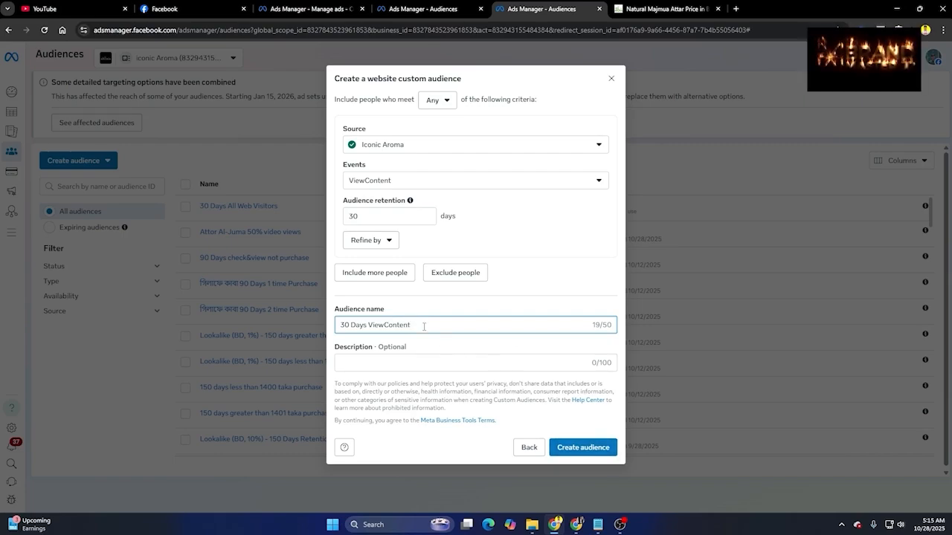
Step: Examine the events available for the website audience, referring briefly to the Natural Majmua Attar product page
left_click(418, 182)
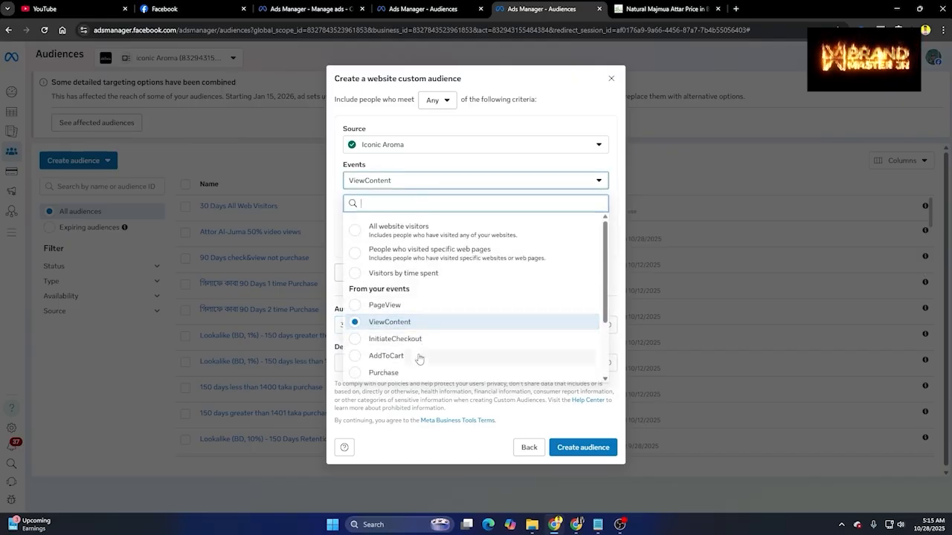
scroll(418, 357, "down", 1)
scroll(414, 323, "down", 2)
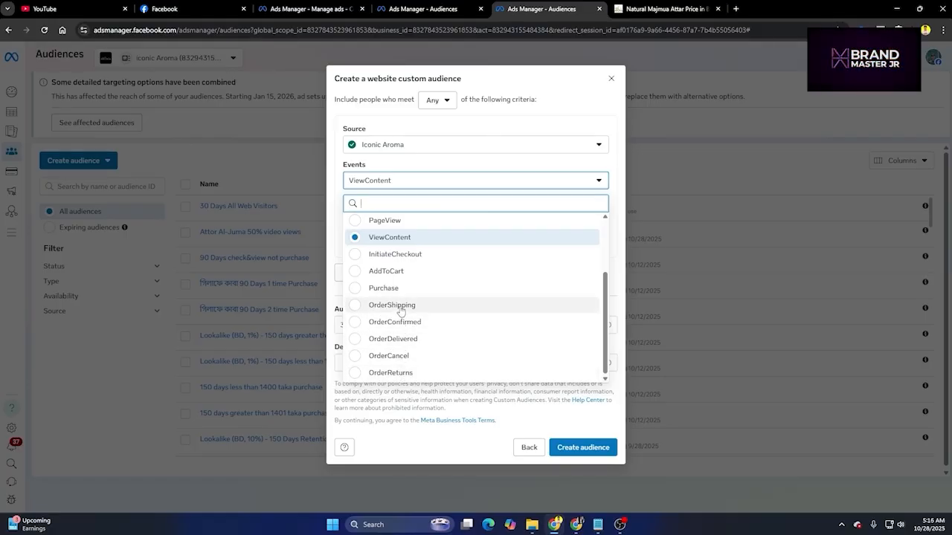
key("ctrl+Tab")
scroll(96, 270, "down", 2)
scroll(100, 300, "up", 2)
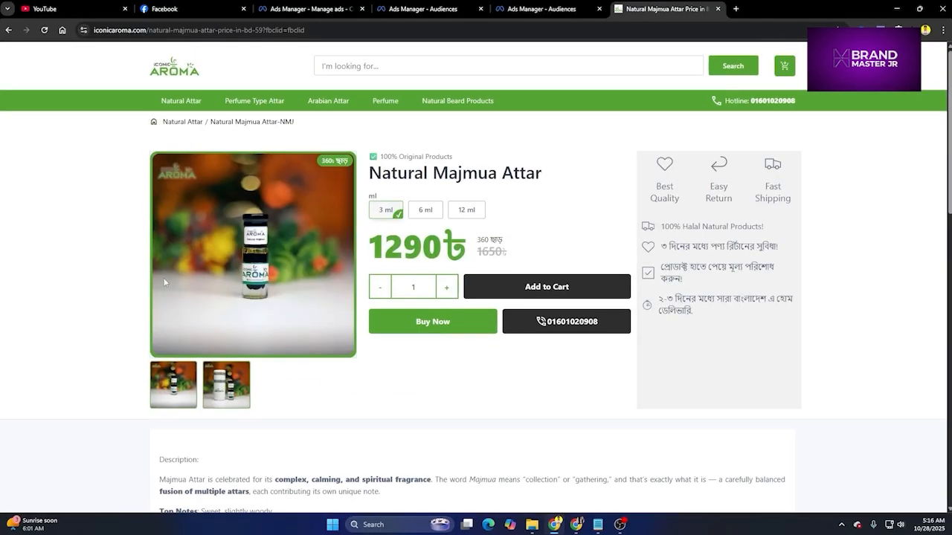
left_click(587, 6)
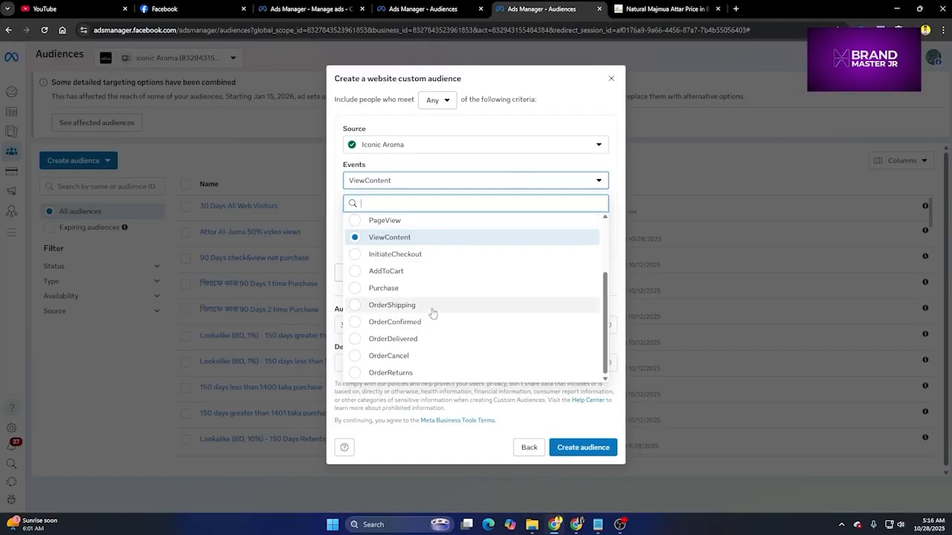
scroll(433, 312, "up", 1)
scroll(432, 312, "up", 1)
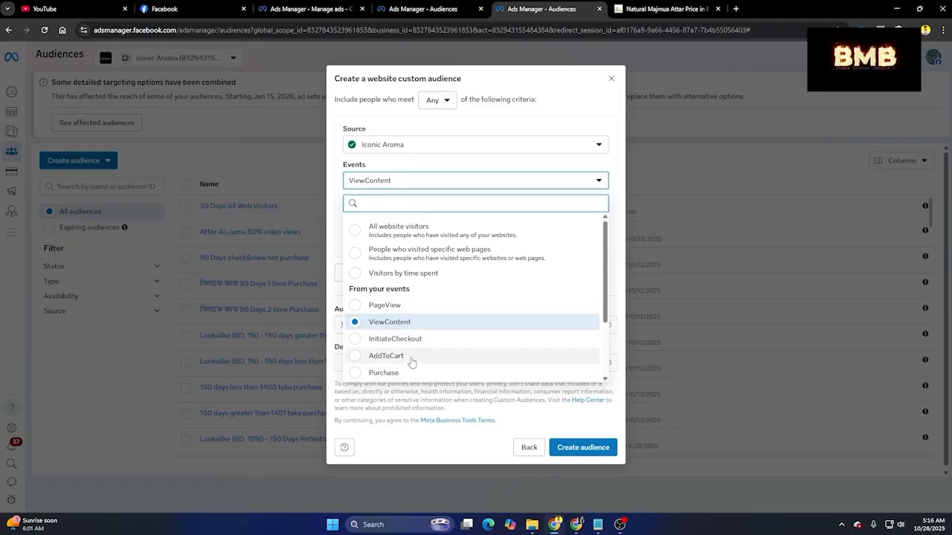
Step: Try the Visitors by time spent event for the audience with the 10% and 5% percentiles
left_click(409, 275)
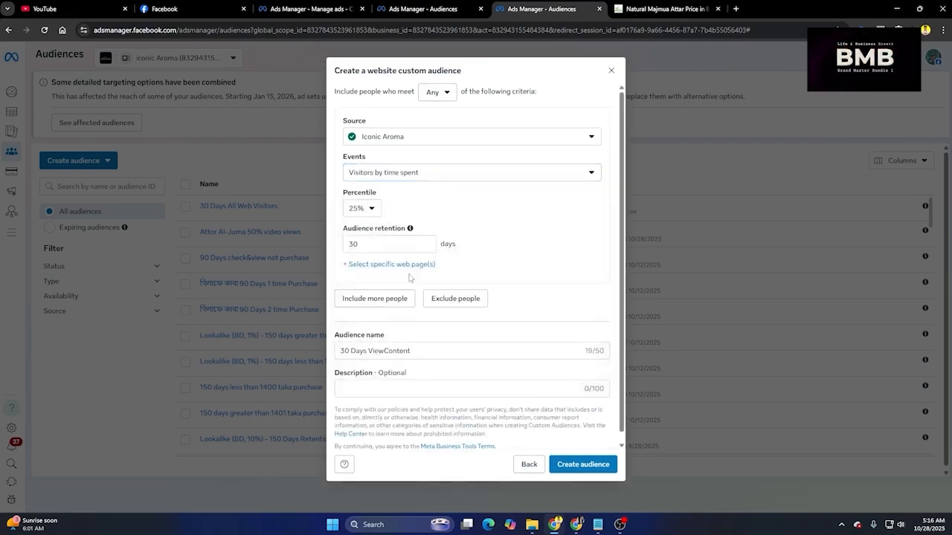
left_click(373, 212)
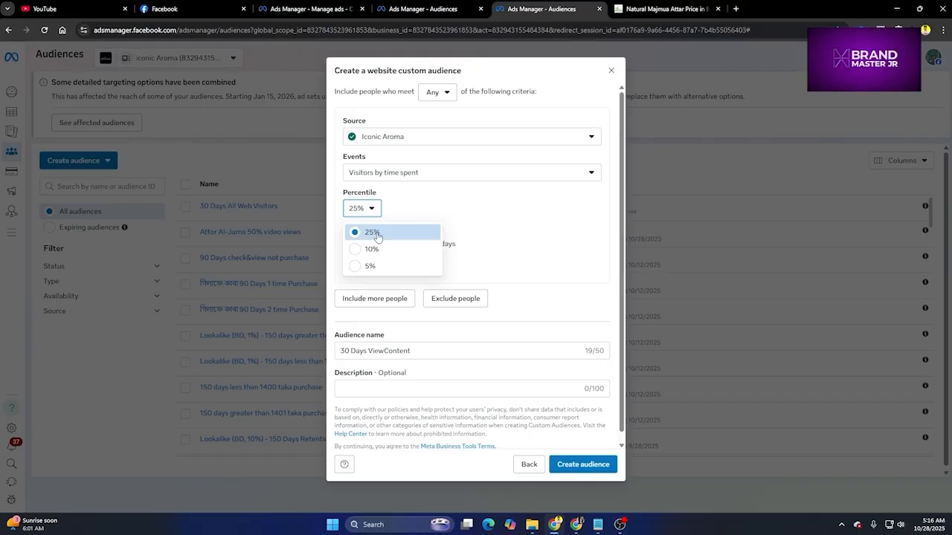
left_click(529, 233)
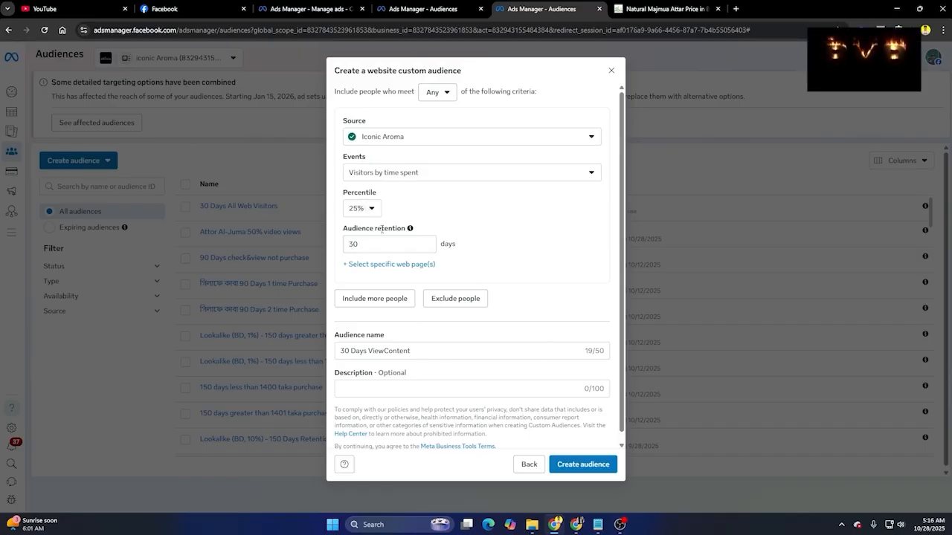
left_click(374, 209)
left_click(375, 252)
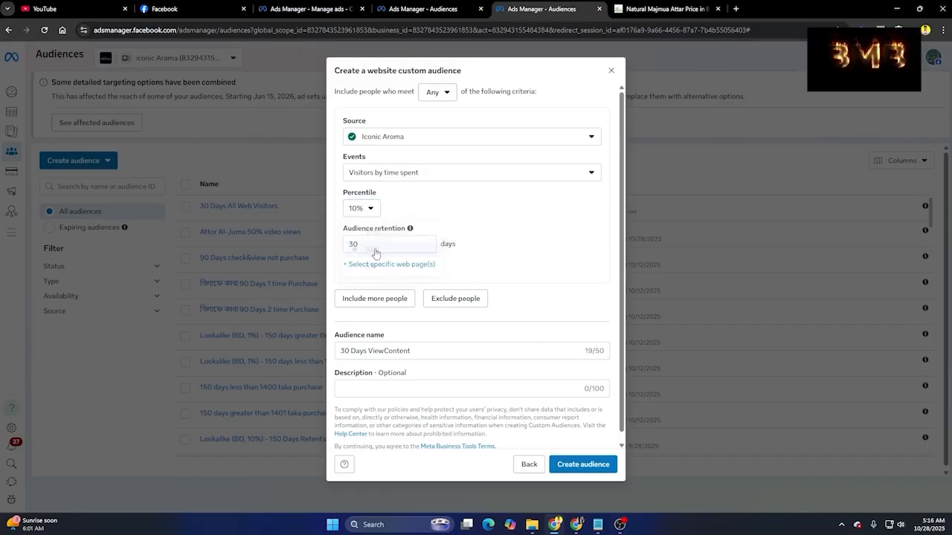
left_click(366, 212)
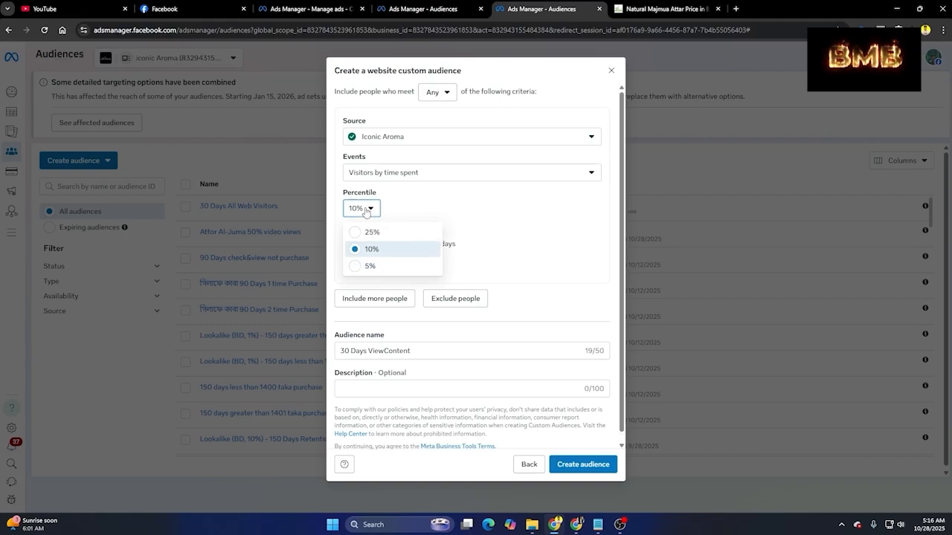
left_click(378, 267)
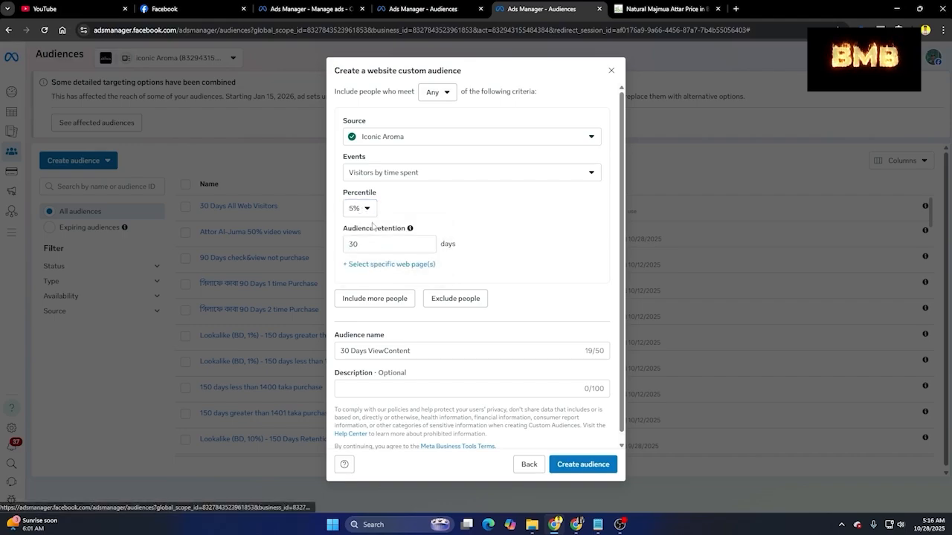
Step: Set the audience's event to People who visited specific web pages, with the URL condition set to contains
left_click(386, 174)
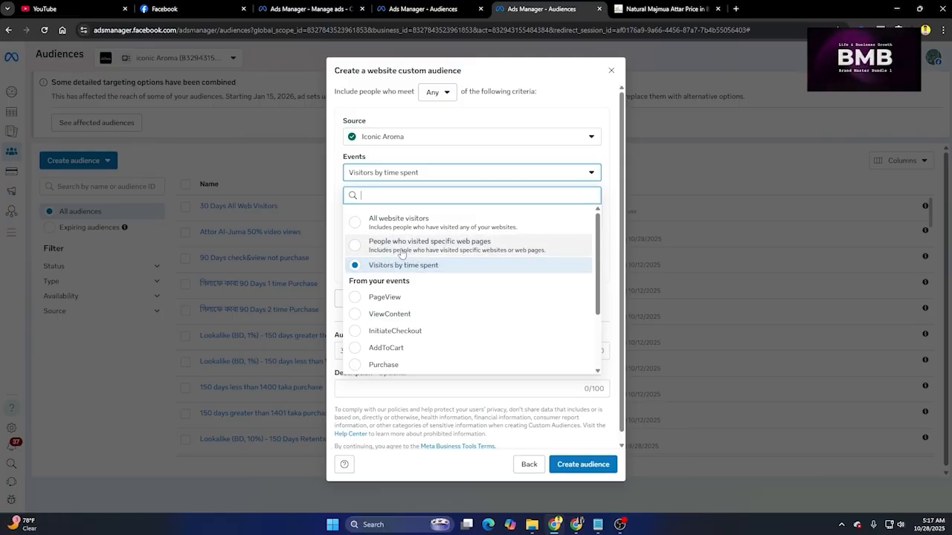
left_click(401, 247)
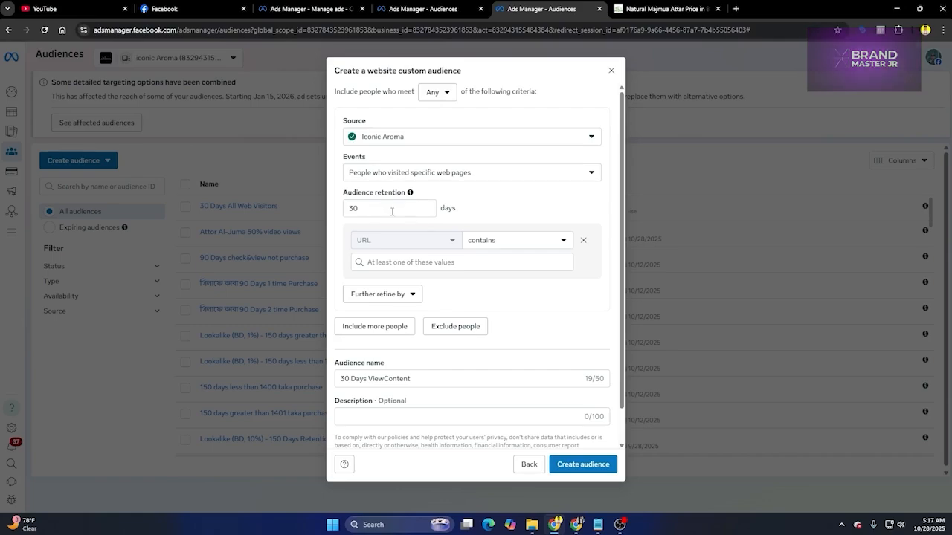
scroll(499, 203, "down", 1)
left_click(495, 205)
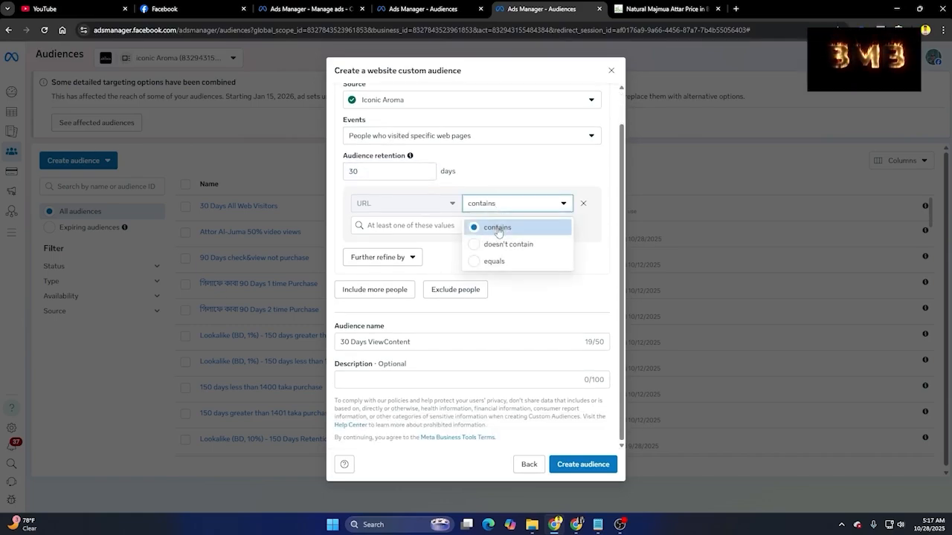
left_click(497, 229)
left_click(452, 225)
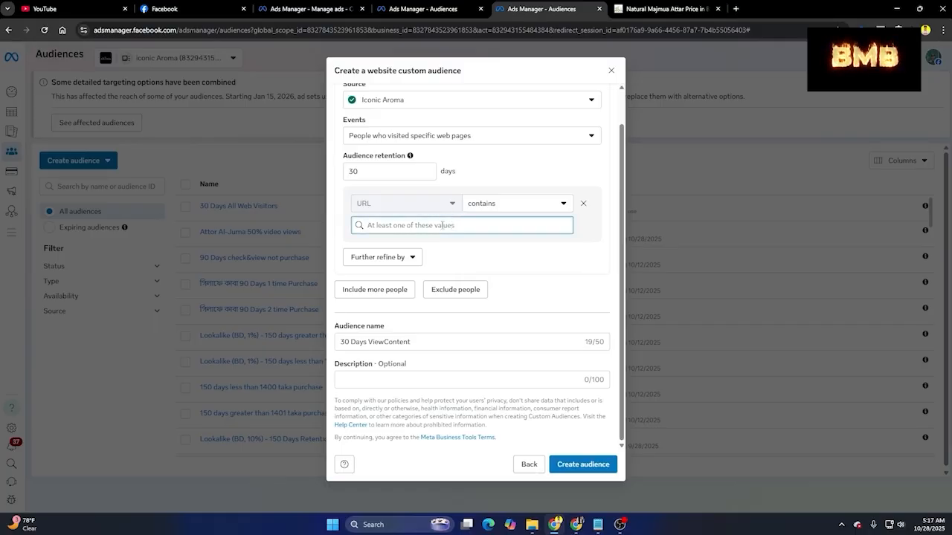
scroll(444, 226, "up", 1)
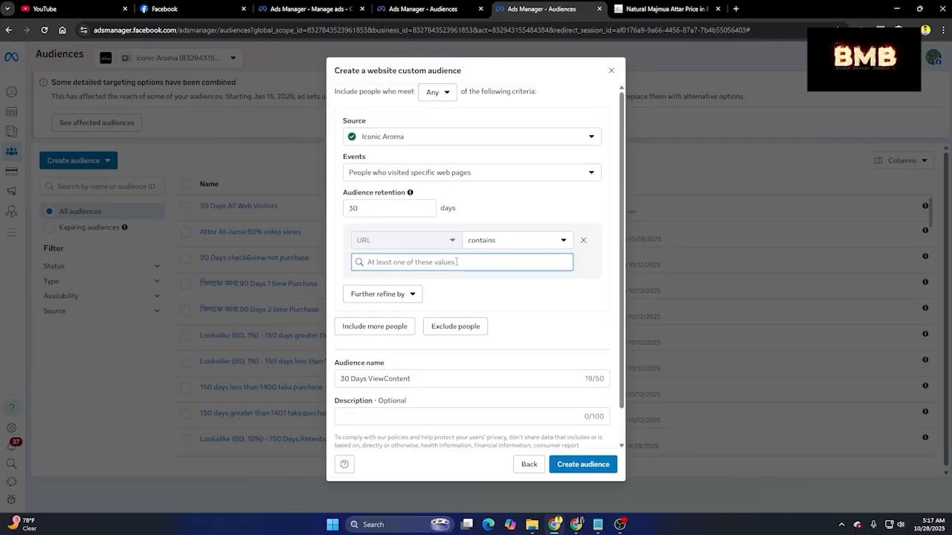
Step: Switch to the Iconic Aroma site and open the ন্যাচারাল গিলাফে কাবা - NGK product from the Natural Attar category
left_click(666, 8)
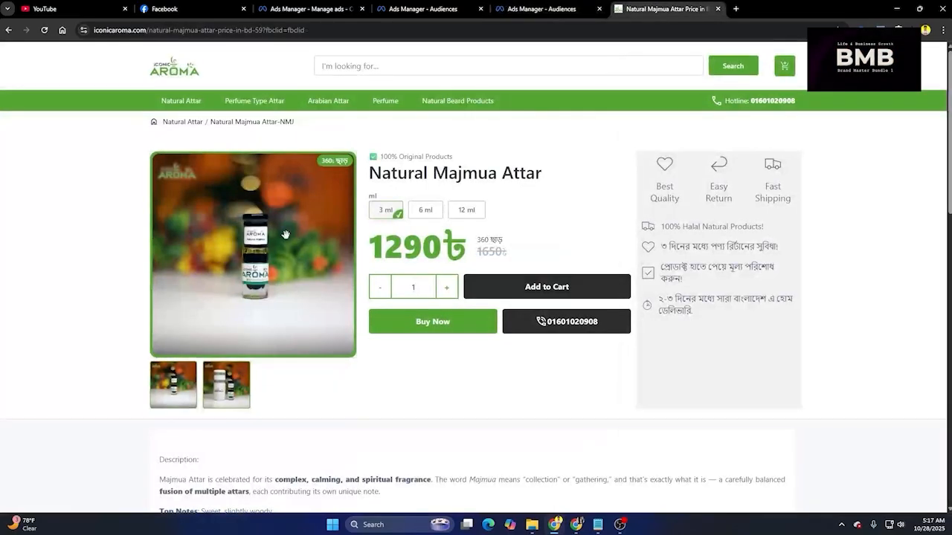
left_click(186, 102)
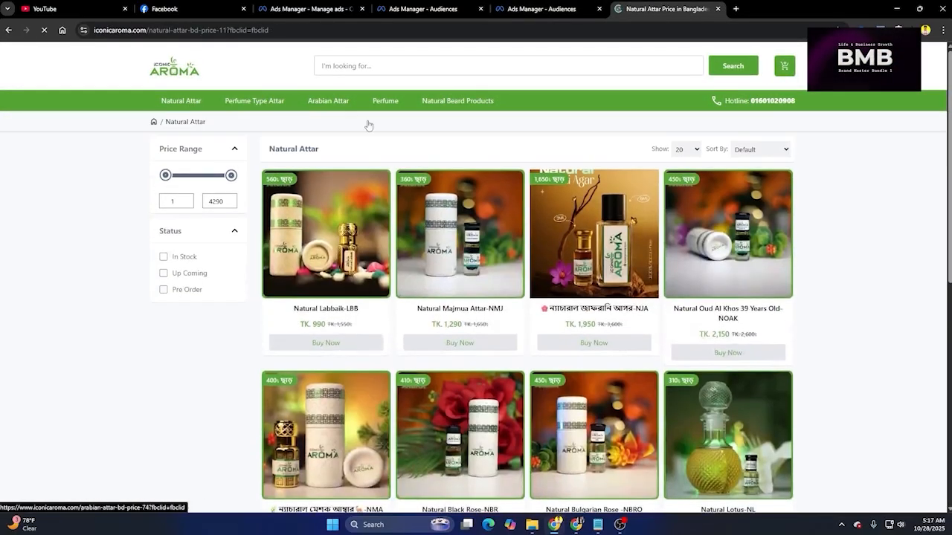
scroll(817, 267, "down", 6)
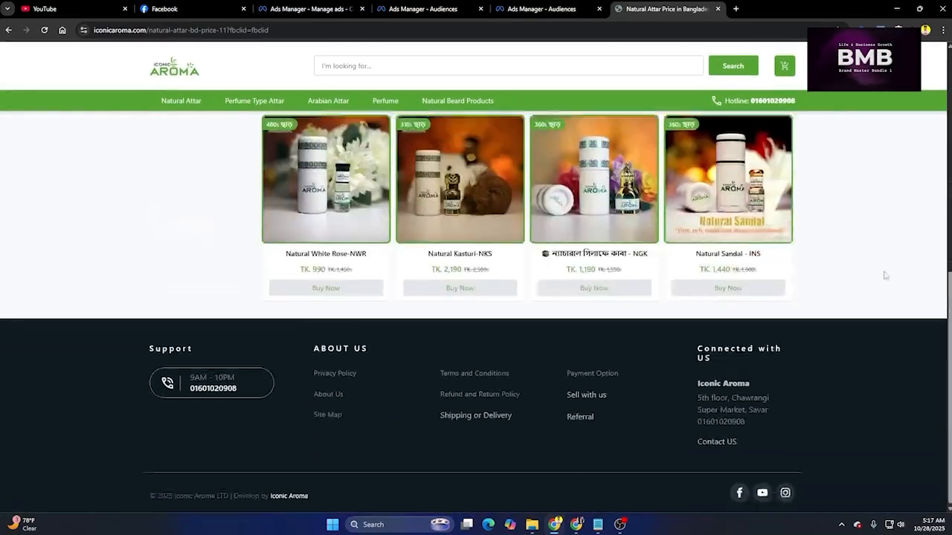
left_click(594, 182)
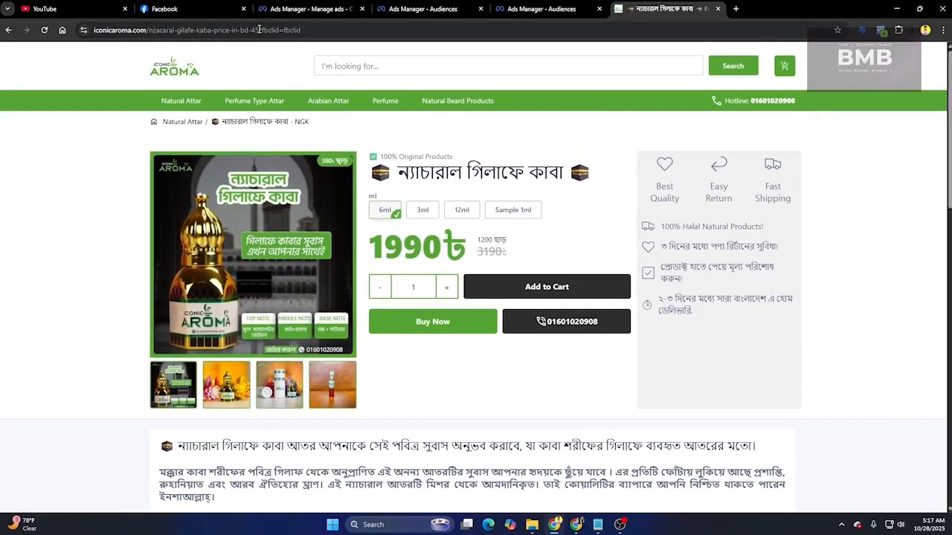
Step: Remove the fbclid query string from the product page's address and load the clean URL
left_click_drag(258, 30, 338, 31)
key("BackSpace")
key("Return")
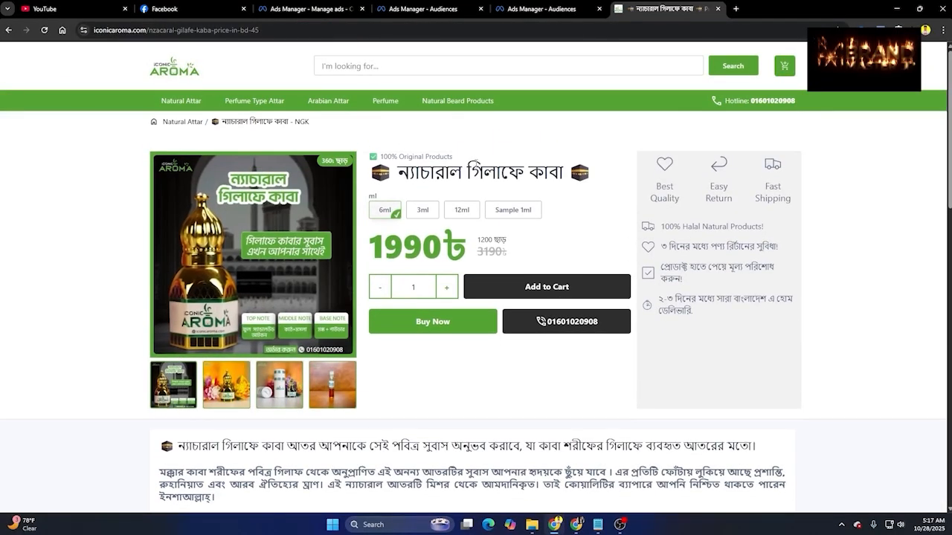
Step: Examine the ন্যাচারাল গিলাফে কাবা product page's description and its price for the 6ml size
scroll(480, 276, "down", 4)
scroll(480, 275, "down", 10)
scroll(480, 273, "up", 15)
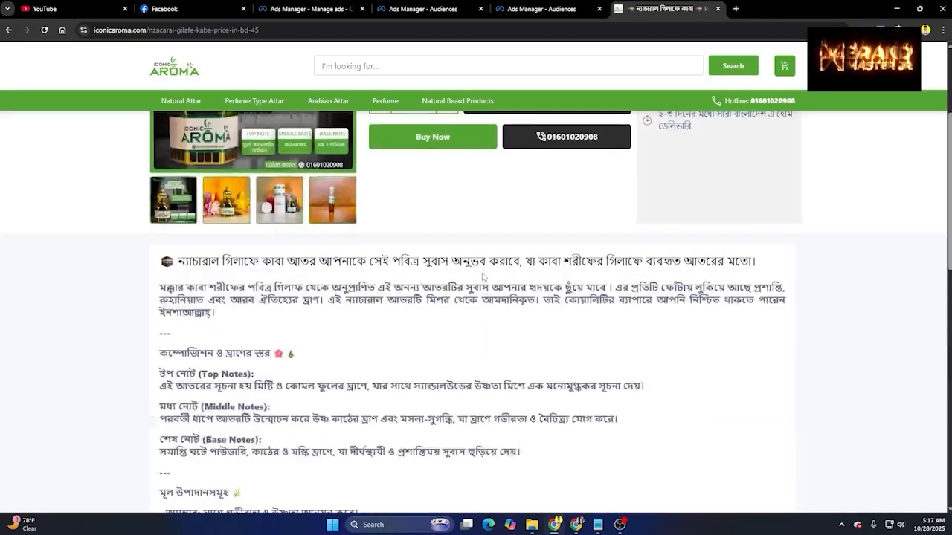
mouse_move(372, 247)
left_mouse_down()
mouse_move(463, 242)
mouse_move(374, 242)
left_mouse_up()
left_click(462, 241)
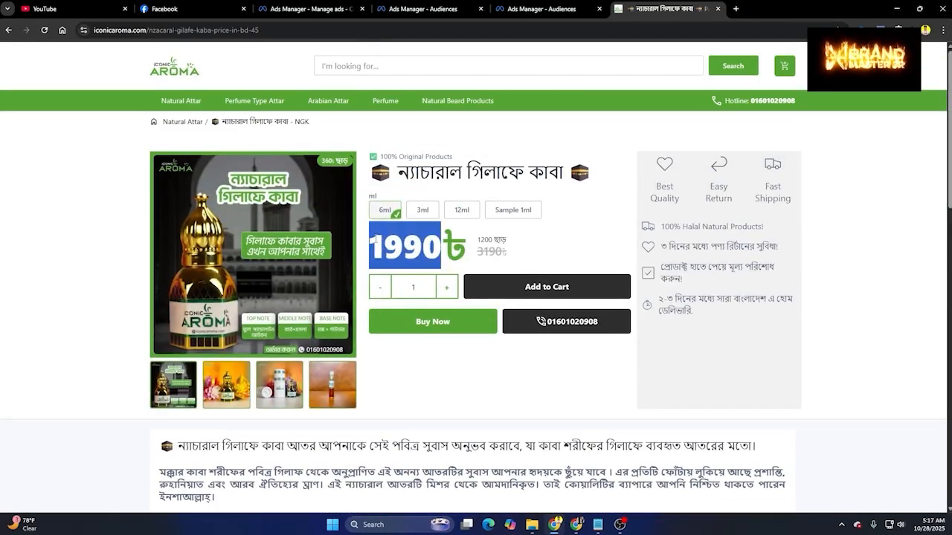
left_click(375, 242)
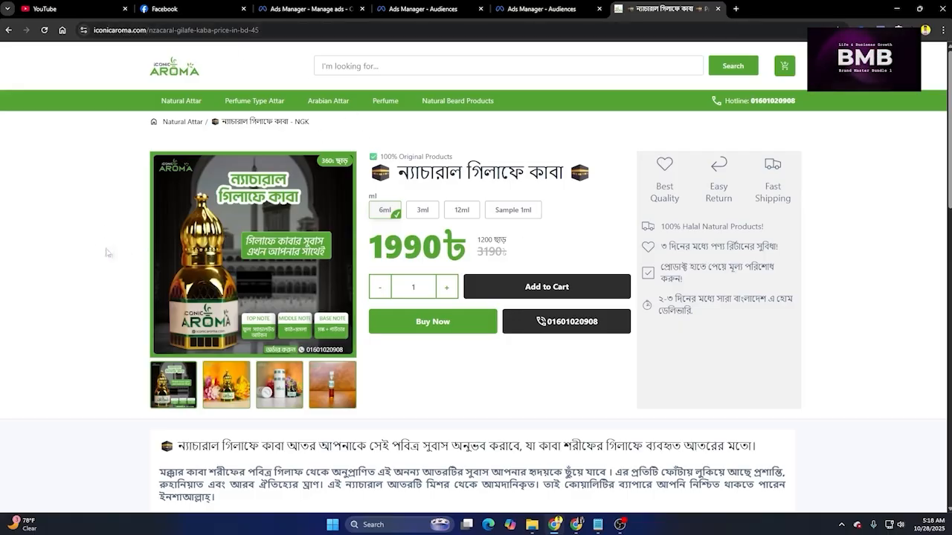
Step: Copy the product page's path /nzacaral-gilafe-kaba-price-in-bd-45 and add it as a value of the audience's URL contains condition in Ads Manager
left_click_drag(147, 31, 297, 31)
right_click(264, 30)
left_click(307, 119)
left_click(547, 8)
right_click(390, 262)
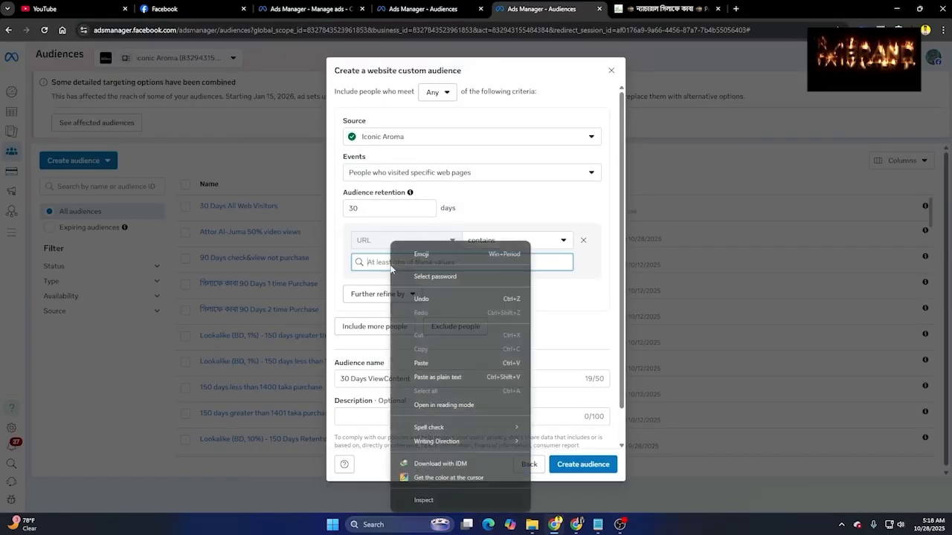
left_click(420, 362)
left_click(495, 292)
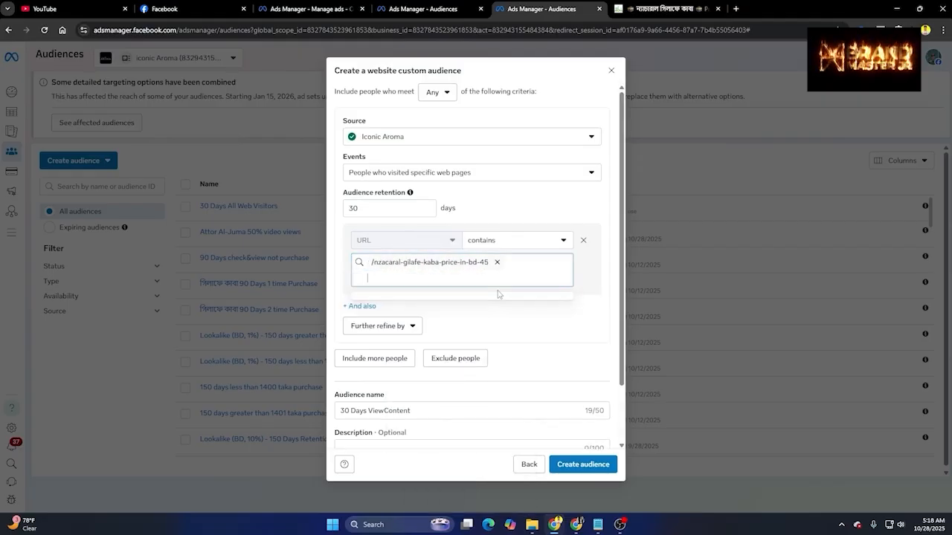
Step: Try adding a second URL condition that the same URL must also match, and remove it again
scroll(501, 318, "down", 1)
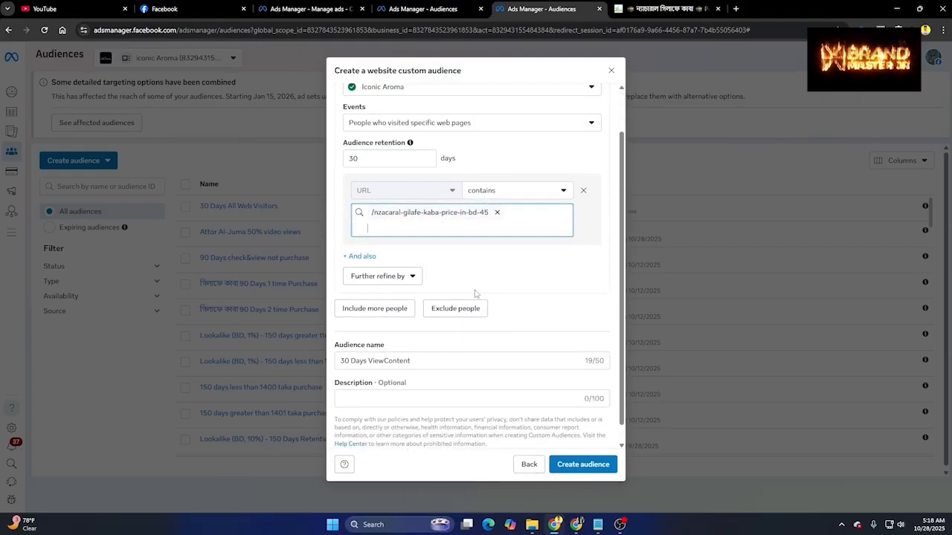
left_click(395, 276)
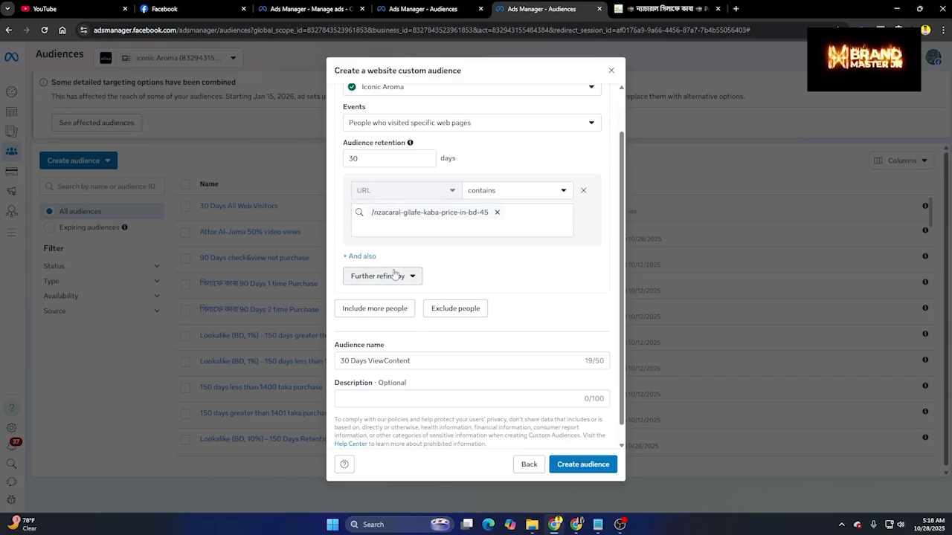
left_click(362, 256)
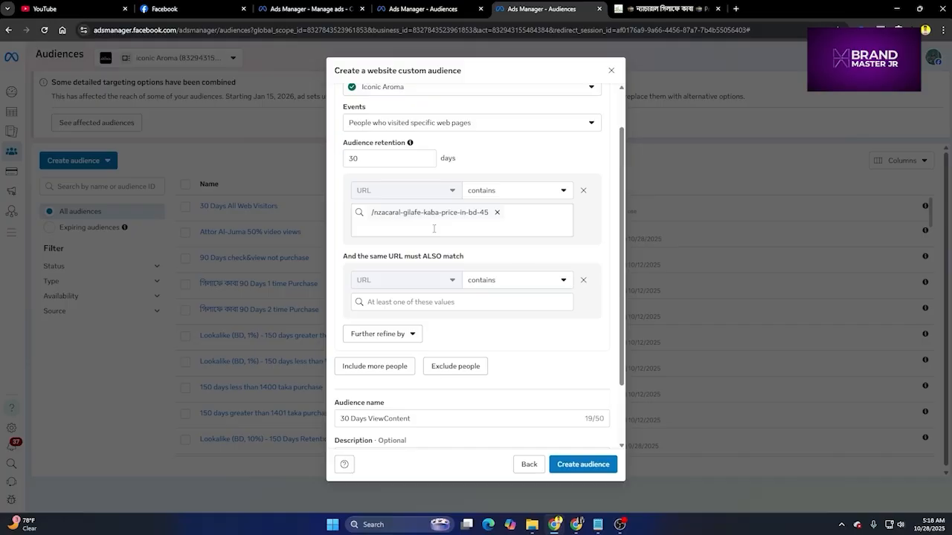
left_click(583, 280)
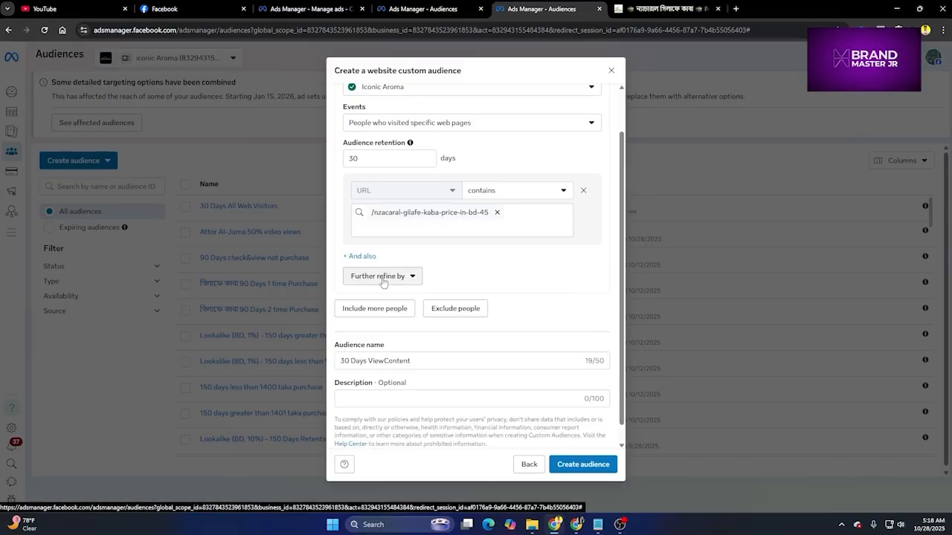
Step: Switch to the Iconic Aroma site, open the Natural Kasturi product and copy its path /natural-kasturi-price-in-bd-48 without the query string
left_click(682, 8)
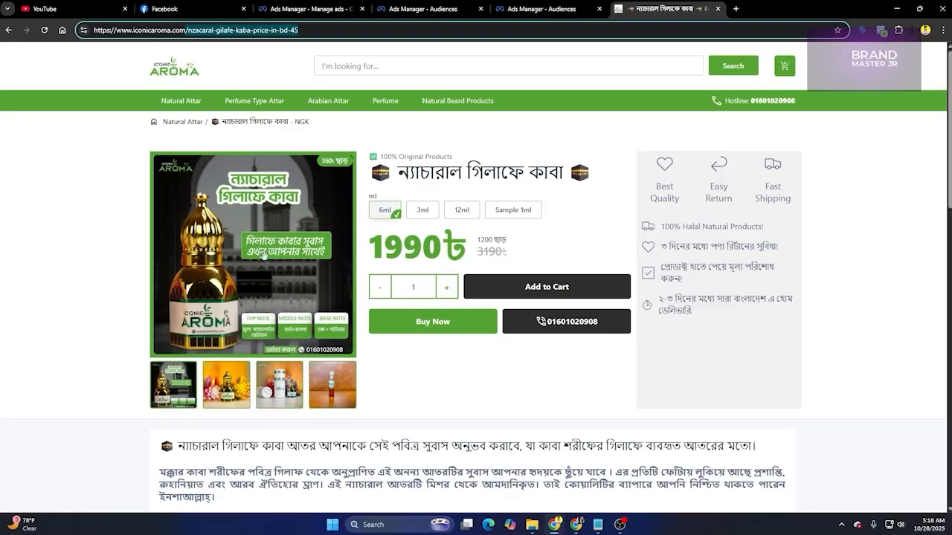
scroll(327, 293, "down", 10)
scroll(332, 299, "down", 3)
left_click(331, 299)
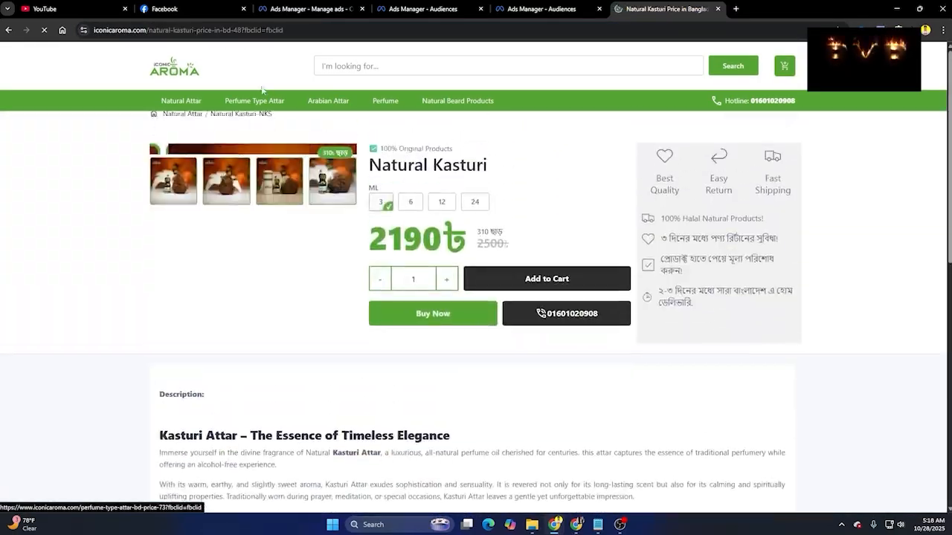
left_click_drag(239, 30, 146, 30)
right_click(211, 34)
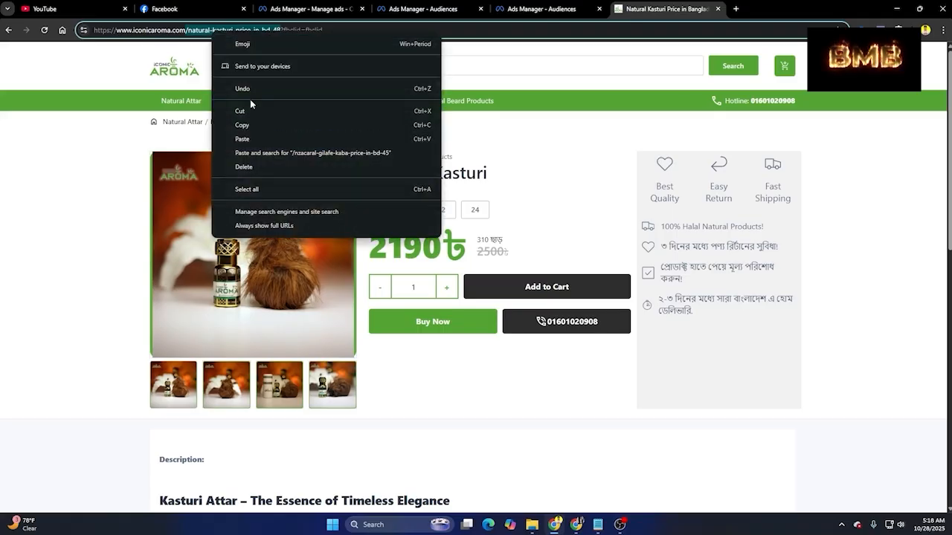
left_click(253, 126)
Step: Try /natural-kasturi-price-in-bd-48 as a second value in the audience's URL condition in Ads Manager, and remove it again
left_click(504, 5)
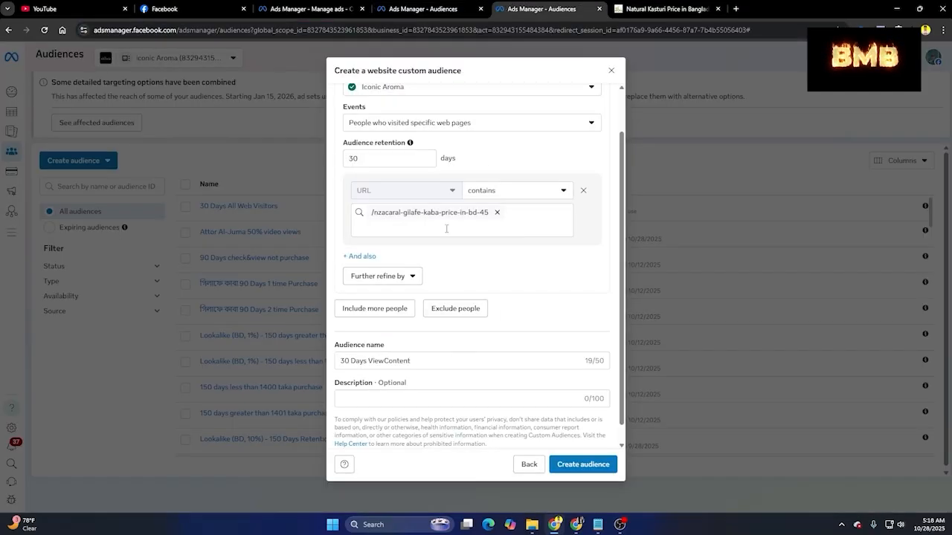
right_click(447, 231)
left_click(476, 351)
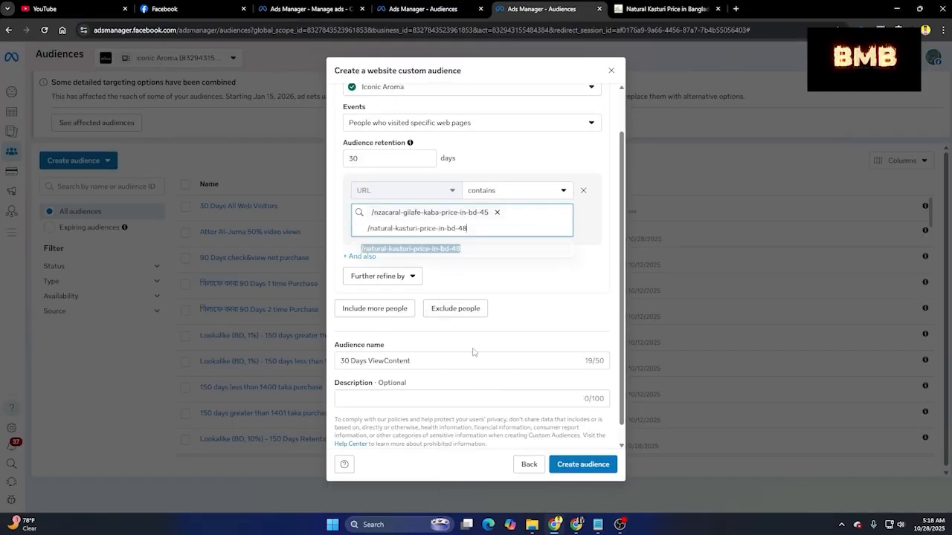
left_click(469, 253)
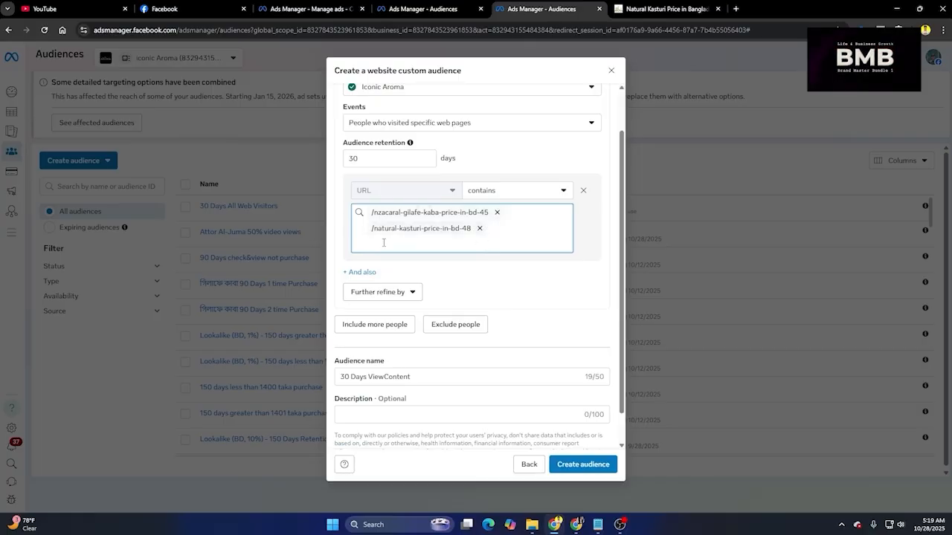
left_click(480, 228)
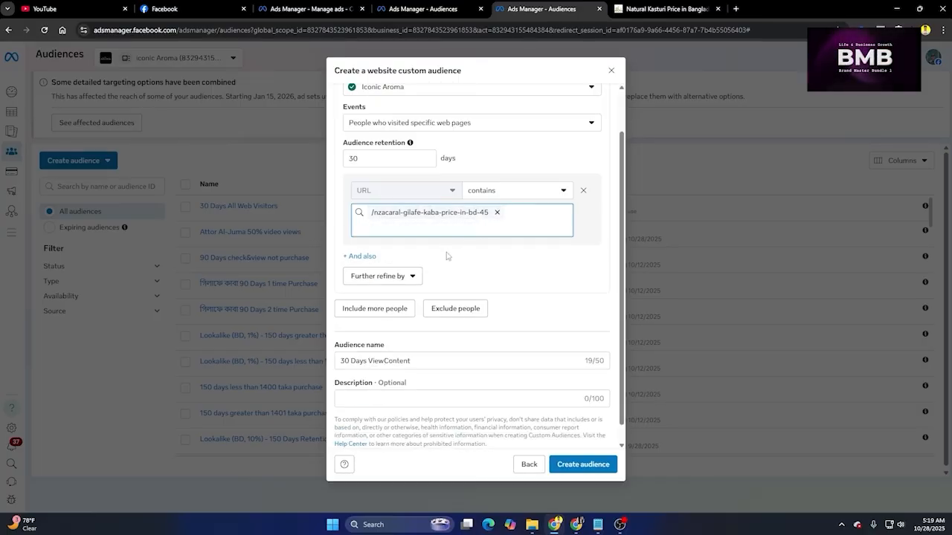
Step: Try refining the audience by Device, look through the device choices and remove the refinement
left_click(379, 278)
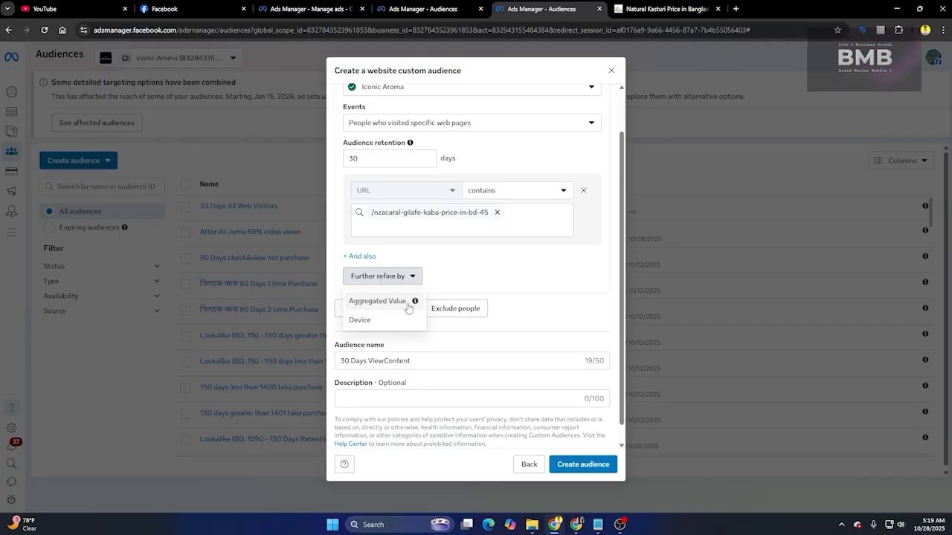
left_click(364, 320)
left_click(388, 296)
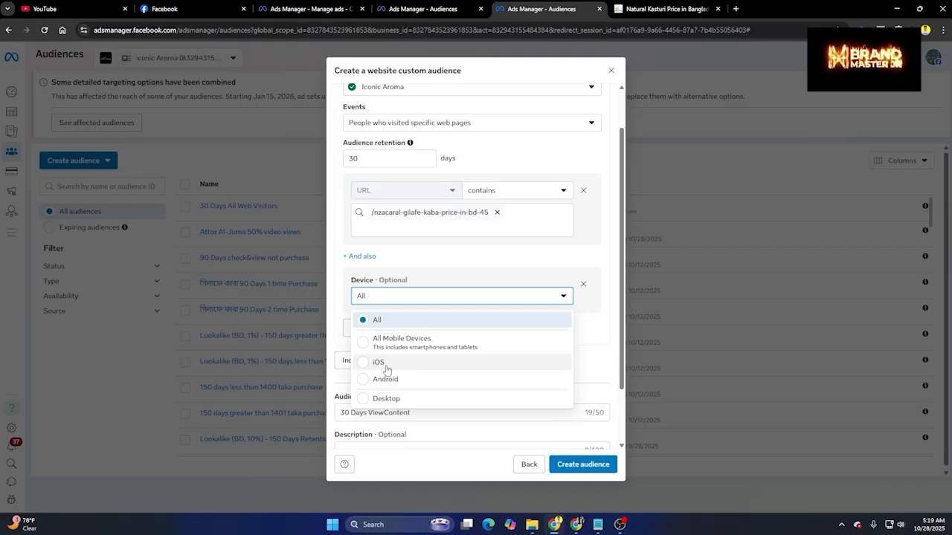
left_click(583, 284)
Step: Refine the audience by Aggregated Value, keeping Frequency as the measure, and review the available comparison operators
left_click(386, 281)
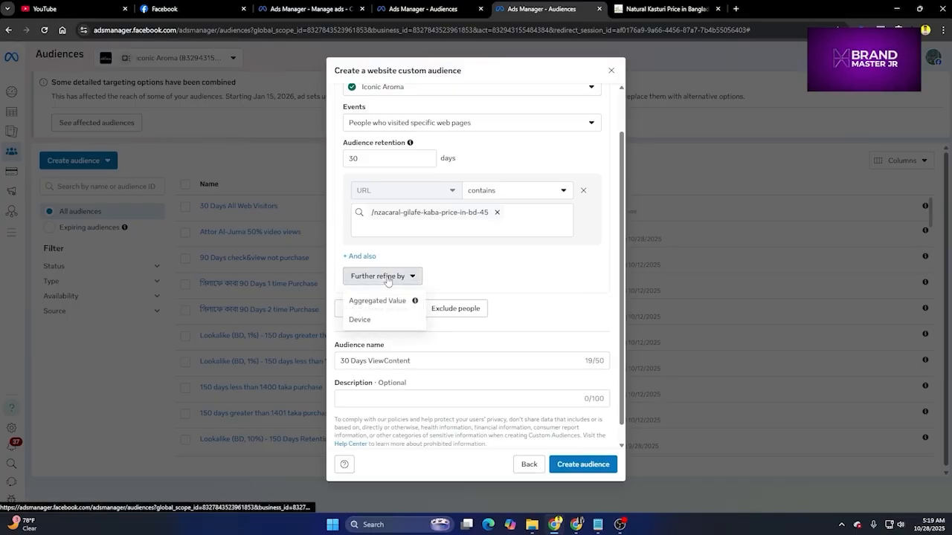
left_click(376, 301)
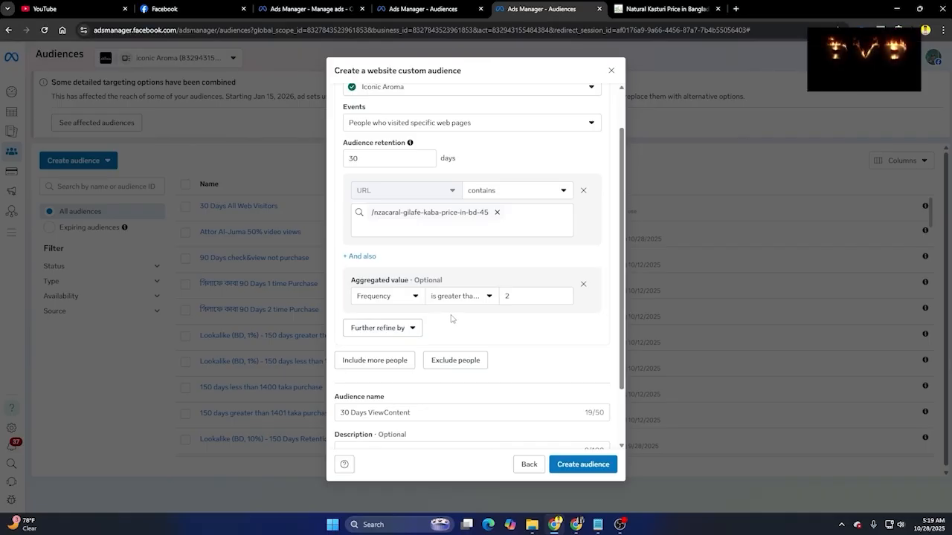
left_click(386, 302)
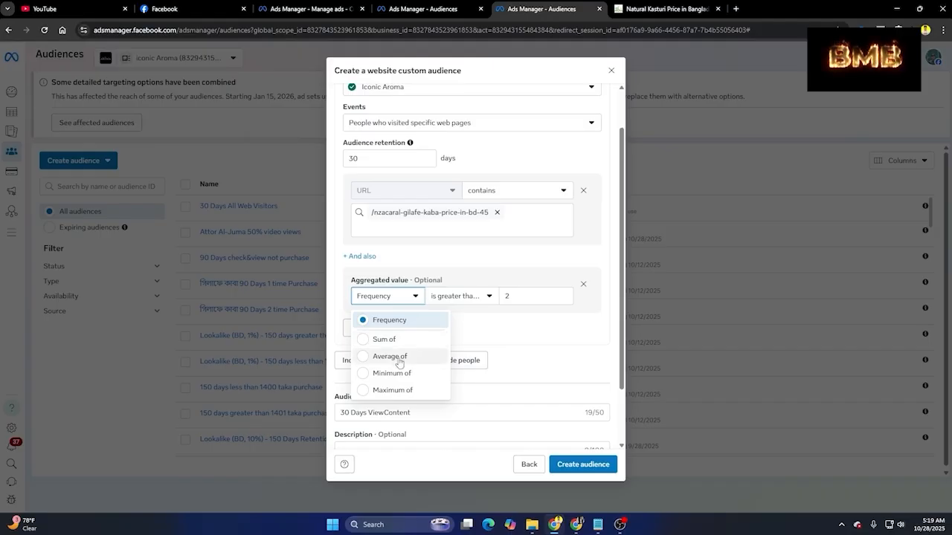
left_click(480, 332)
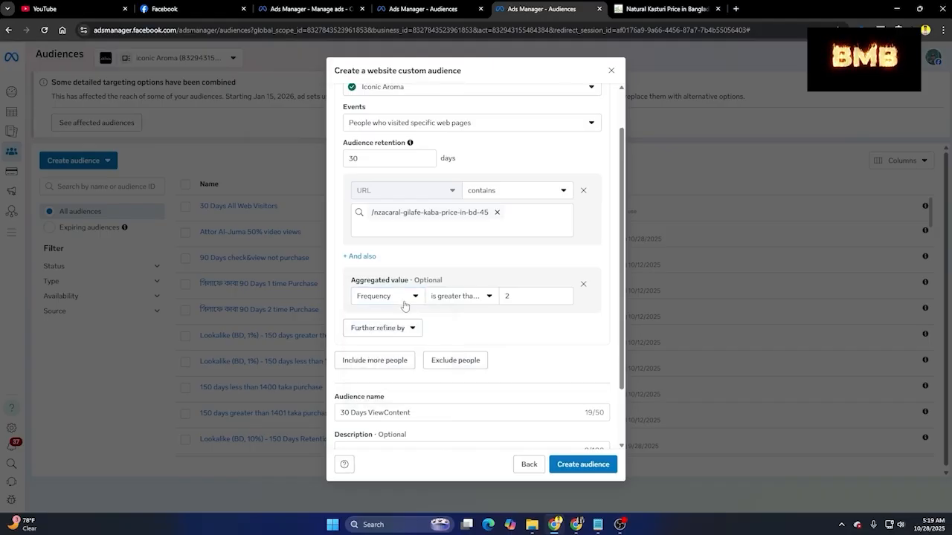
left_click(455, 301)
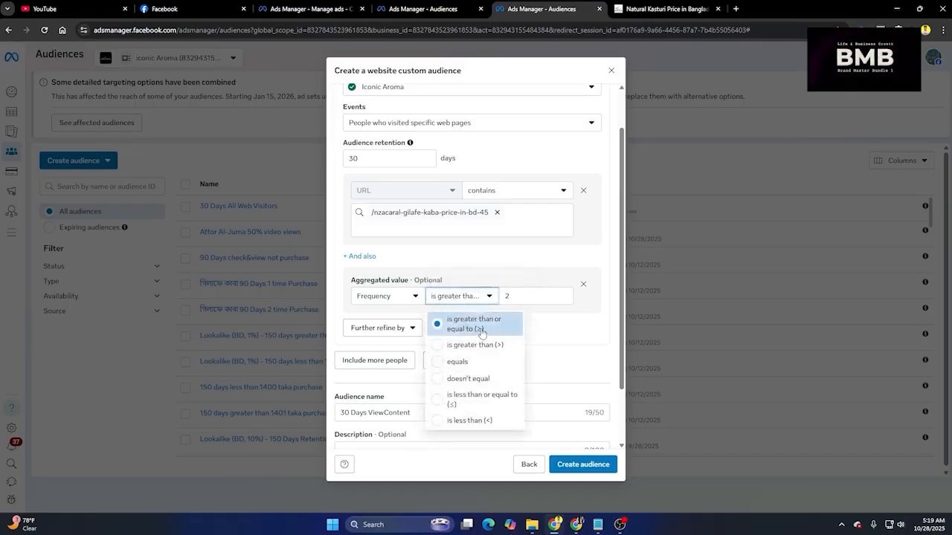
left_click(512, 295)
Step: Try the frequency comparisons is greater than, equals, doesn't equal, and is less than or equal to
left_click(487, 297)
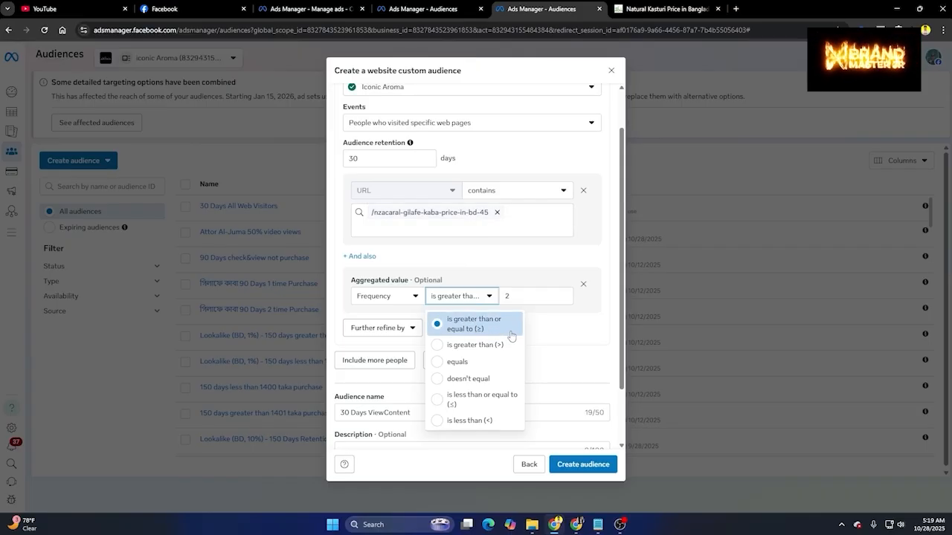
left_click(489, 346)
left_click(475, 301)
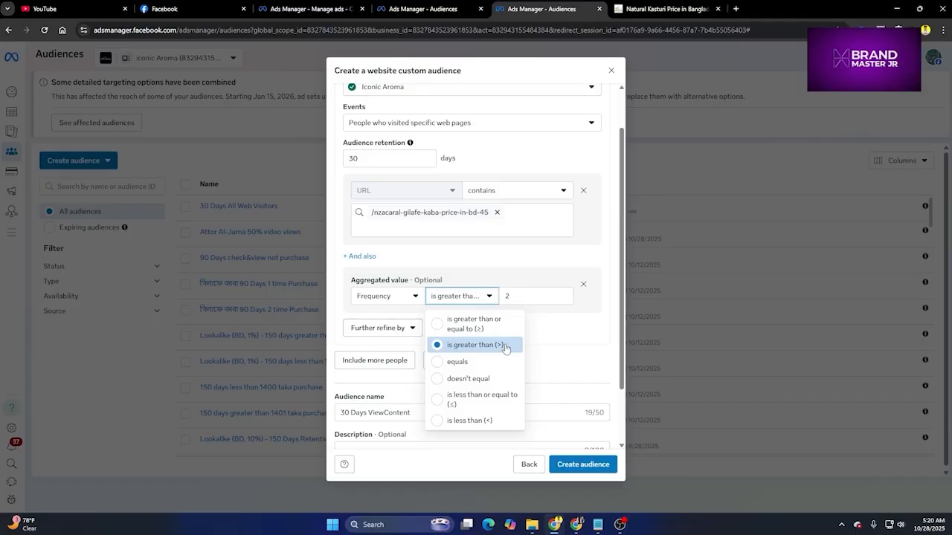
left_click(496, 367)
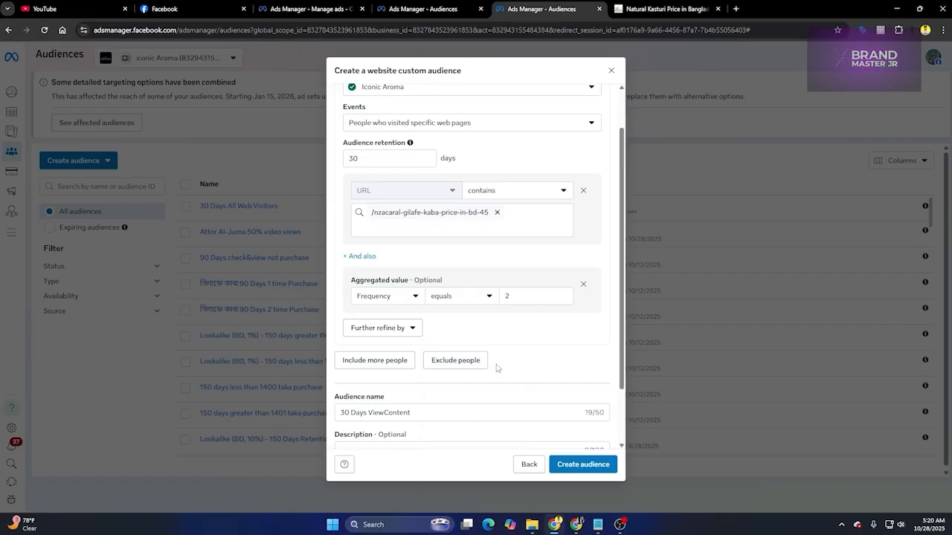
left_click(482, 301)
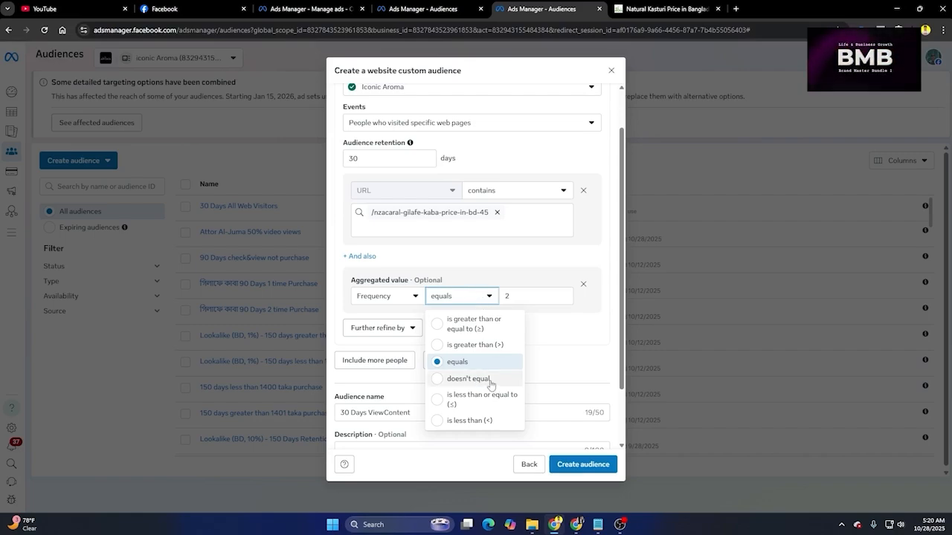
left_click(497, 379)
left_click(472, 298)
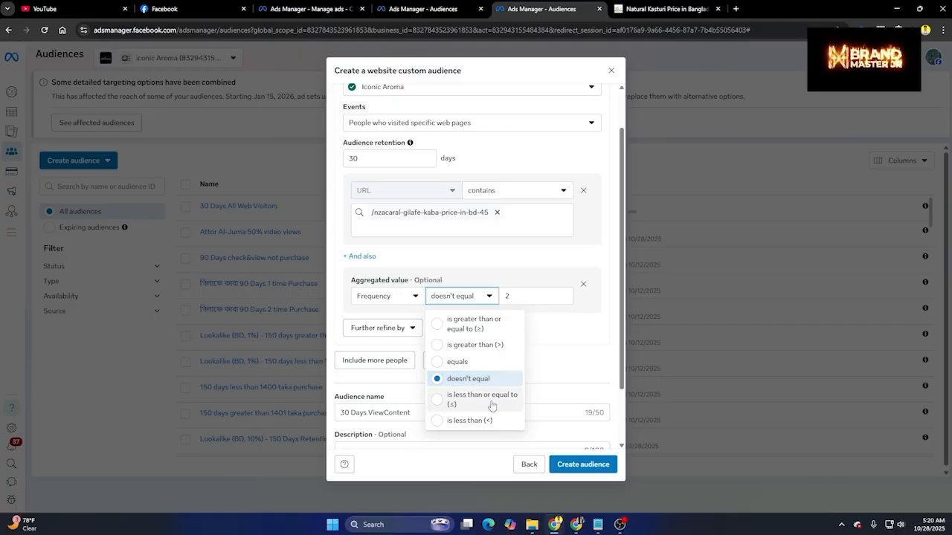
left_click(491, 405)
Step: Set the audience's frequency condition to is less than 10
left_click(479, 299)
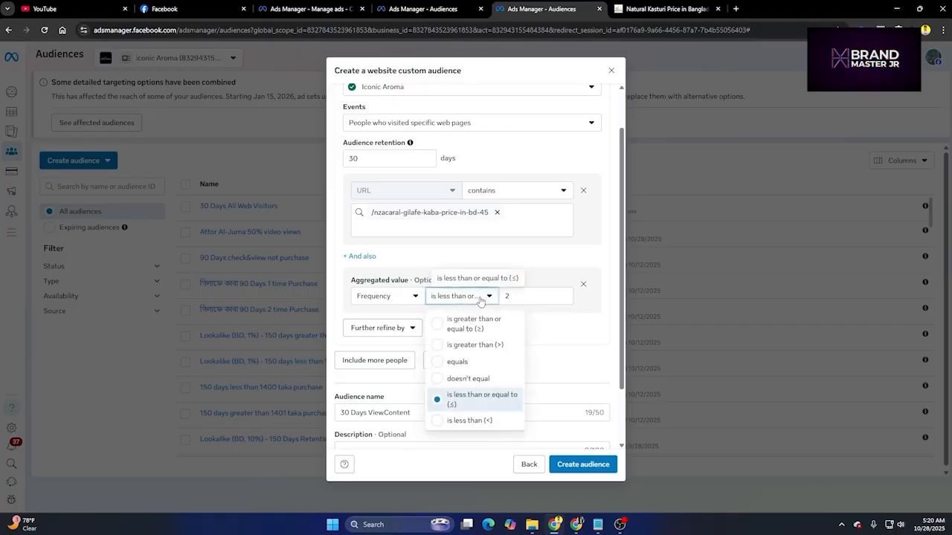
left_click(488, 421)
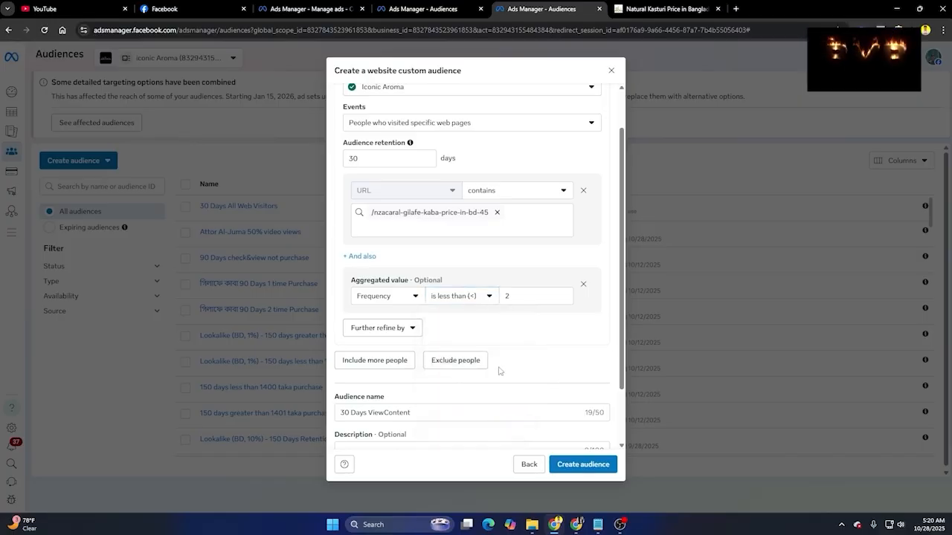
left_click(507, 297)
double_click(506, 297)
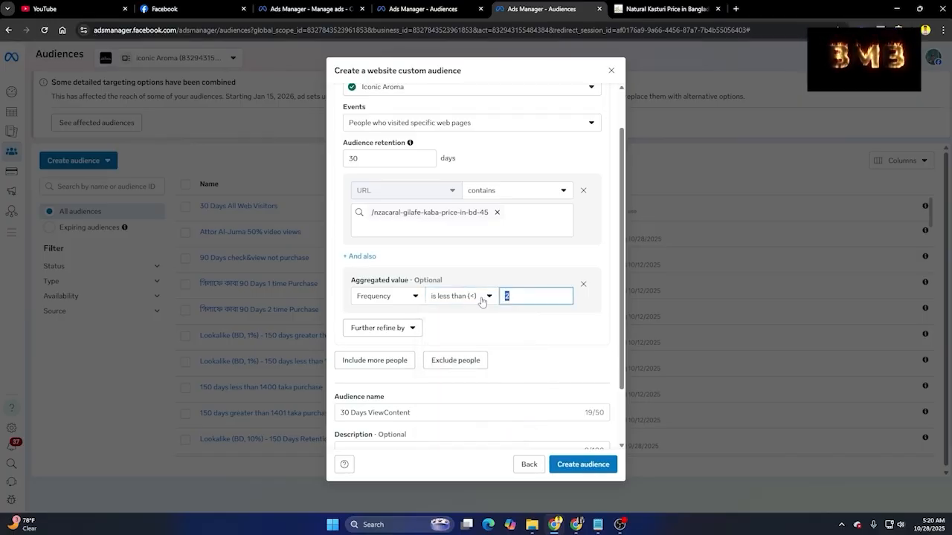
left_click(481, 300)
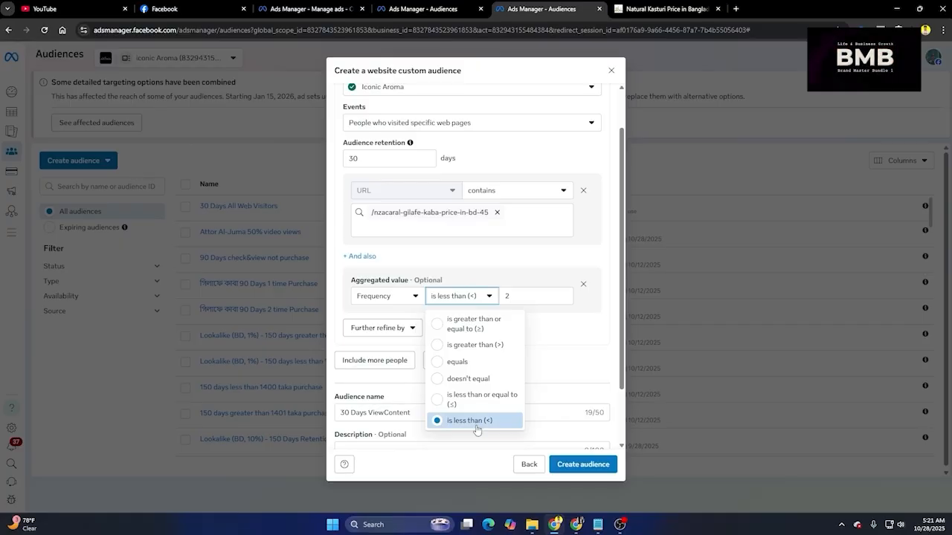
left_click(513, 296)
key("BackSpace")
type("10")
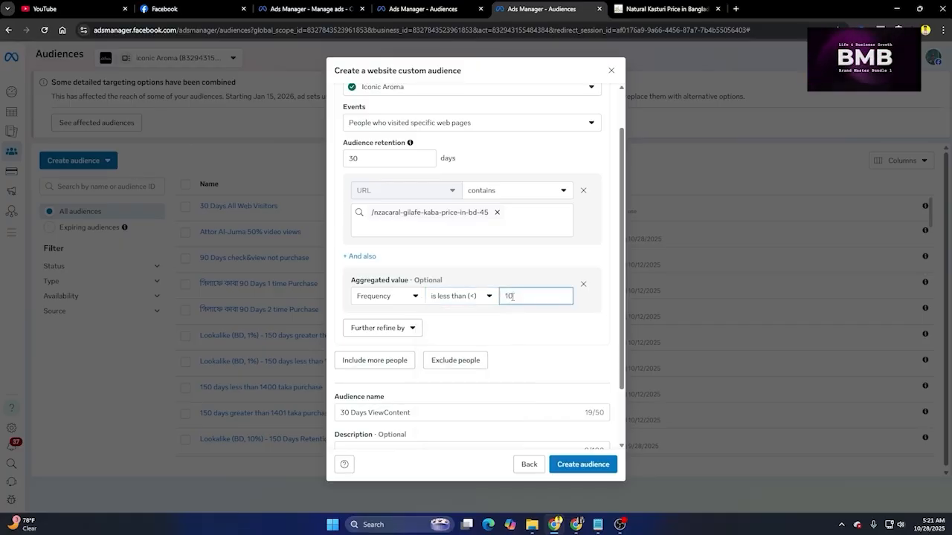
left_click(448, 299)
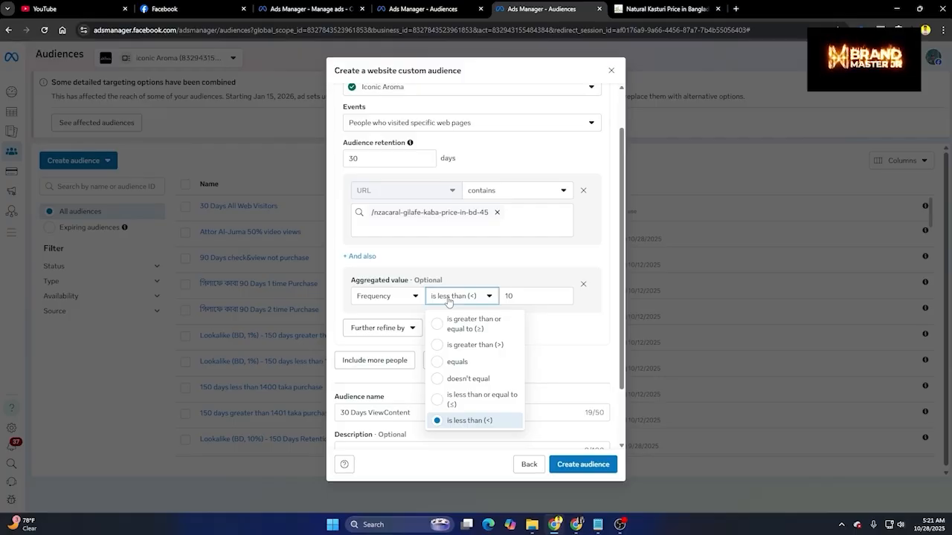
left_click(448, 301)
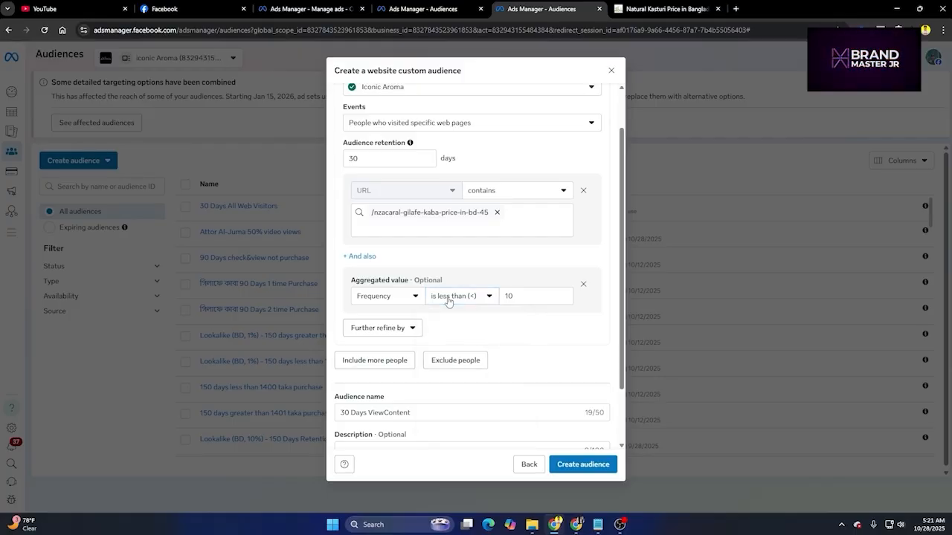
Step: Set the audience's frequency condition to is greater than or equal to 2
left_click(449, 302)
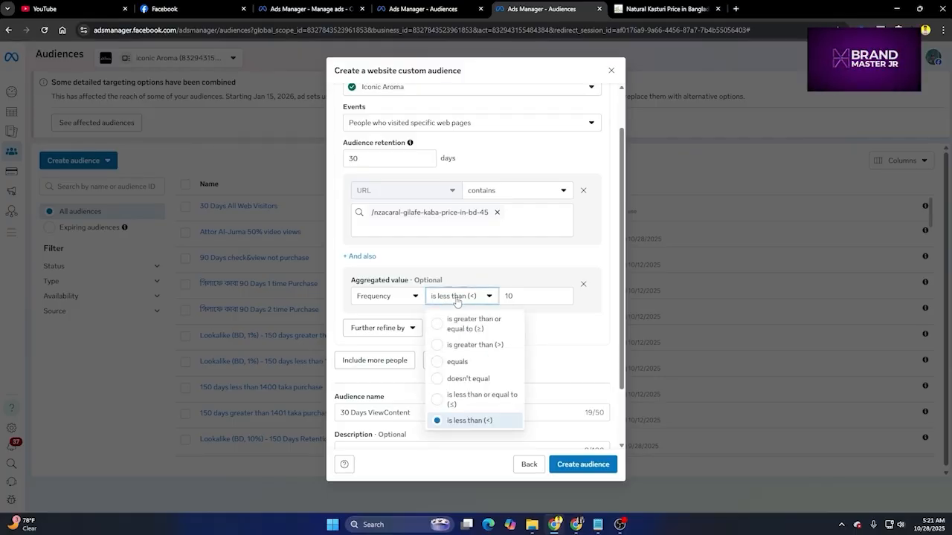
left_click(468, 335)
double_click(523, 298)
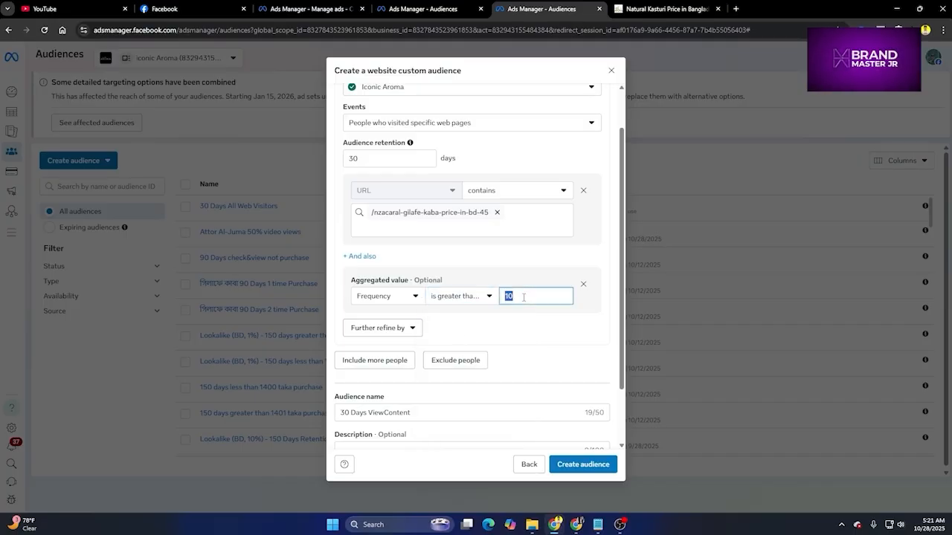
type("2")
left_click(540, 368)
scroll(539, 368, "up", 1)
scroll(542, 323, "down", 3)
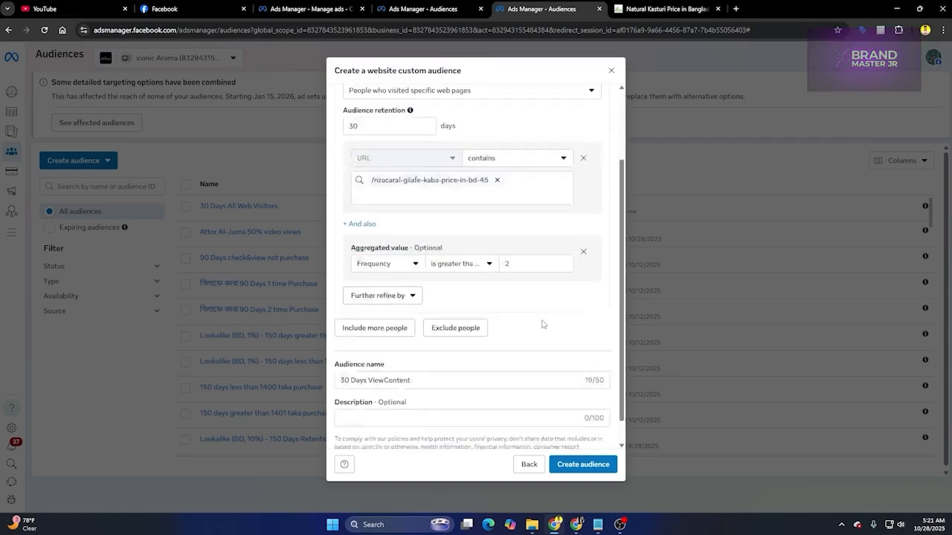
scroll(444, 312, "up", 3)
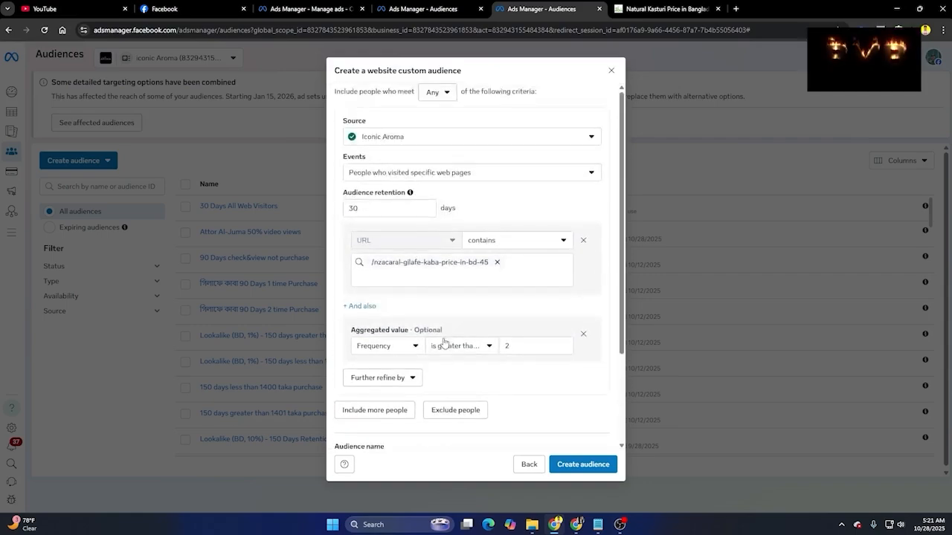
Step: Remove ViewContent from the audience name so that it reads 30 Days
scroll(444, 339, "down", 3)
double_click(444, 341)
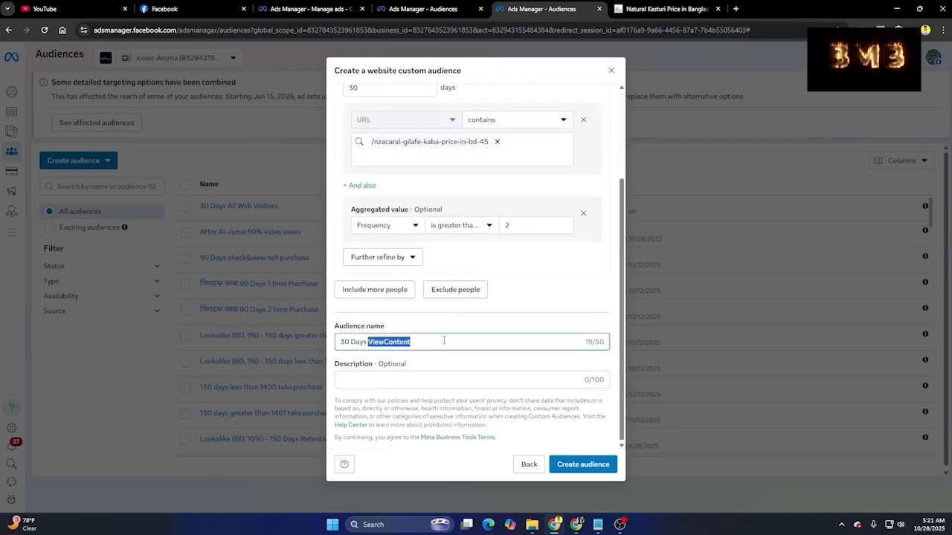
key("BackSpace")
key("BackSpace")
Step: Review the audience's source, event, retention, URL and frequency criteria
scroll(482, 340, "up", 3)
scroll(482, 298, "down", 2)
scroll(482, 298, "down", 1)
scroll(520, 417, "up", 3)
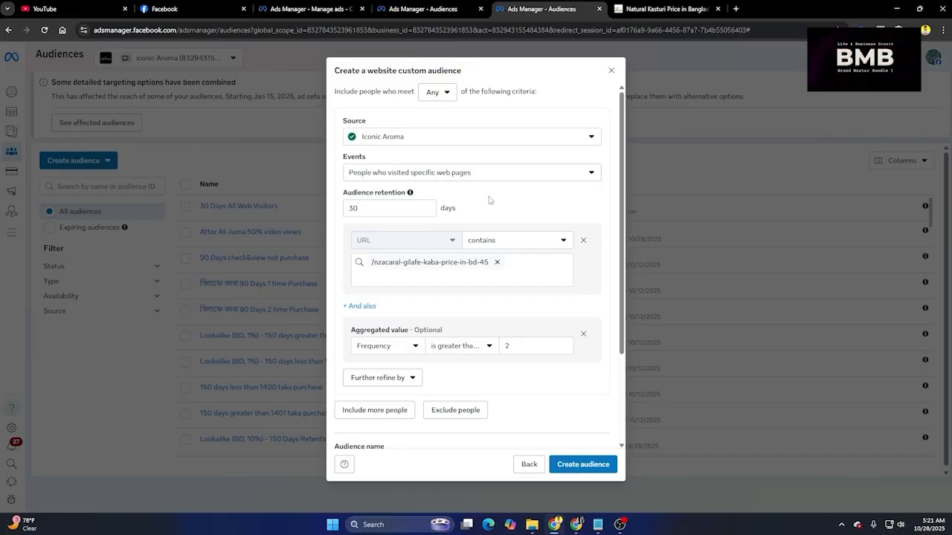
scroll(490, 199, "down", 3)
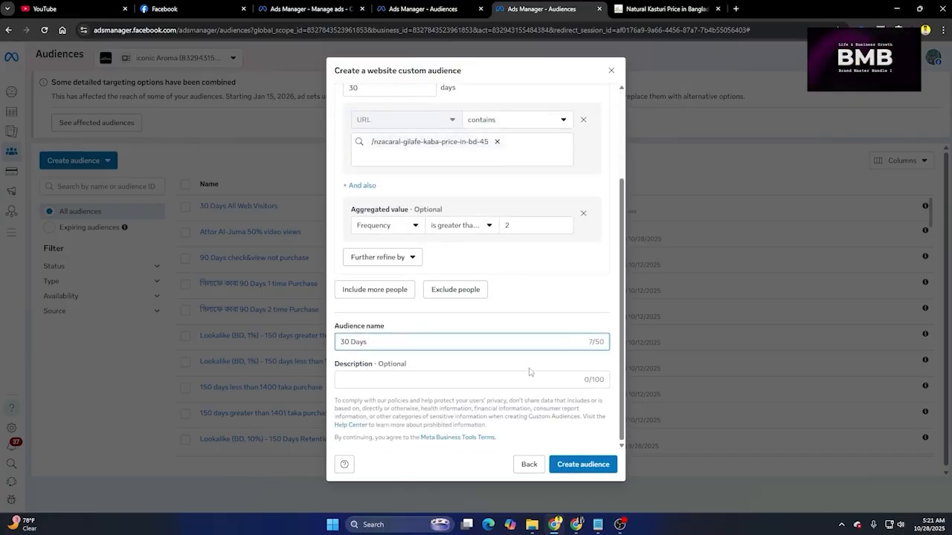
scroll(514, 314, "up", 3)
scroll(513, 312, "down", 3)
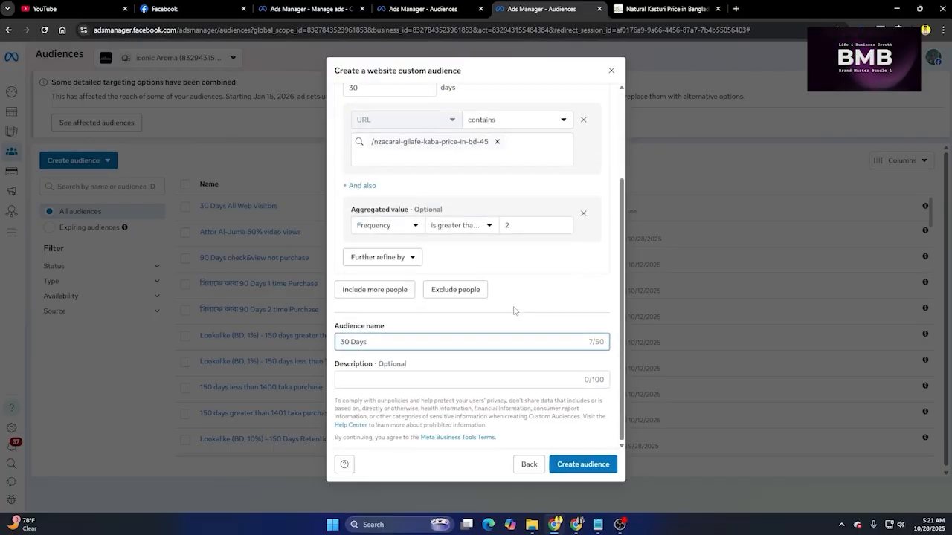
scroll(515, 312, "up", 3)
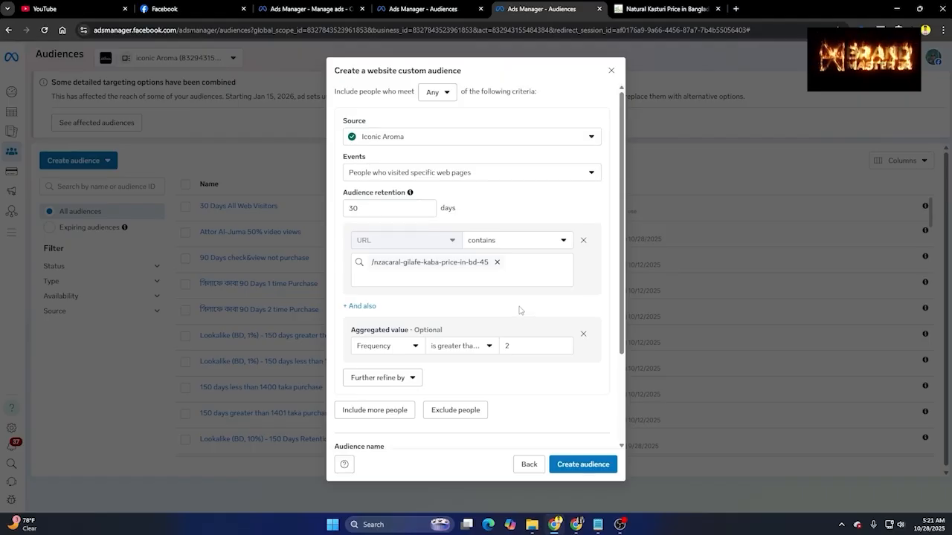
scroll(519, 312, "down", 3)
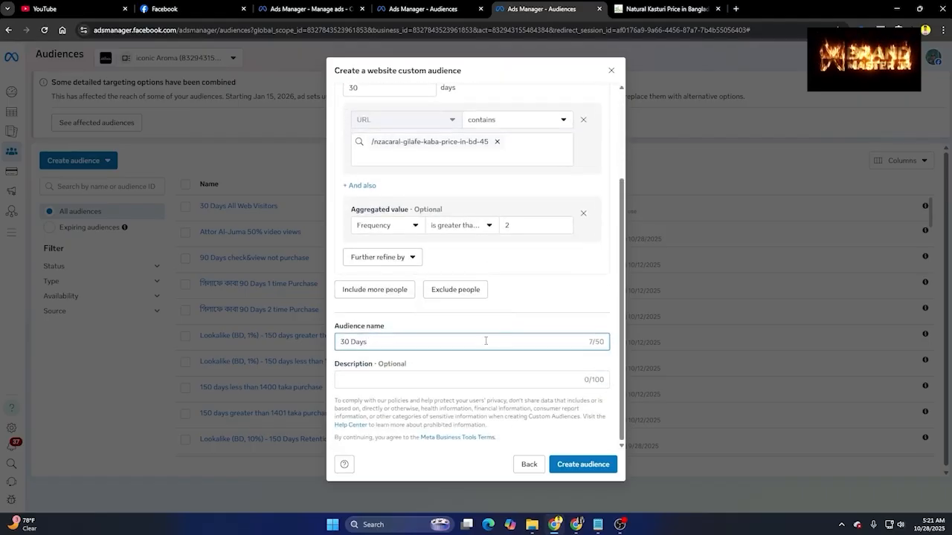
Step: Try including an additional Iconic Aroma group based on the Purchase event, review it alongside the first group, and remove it
left_click(376, 290)
scroll(447, 305, "up", 2)
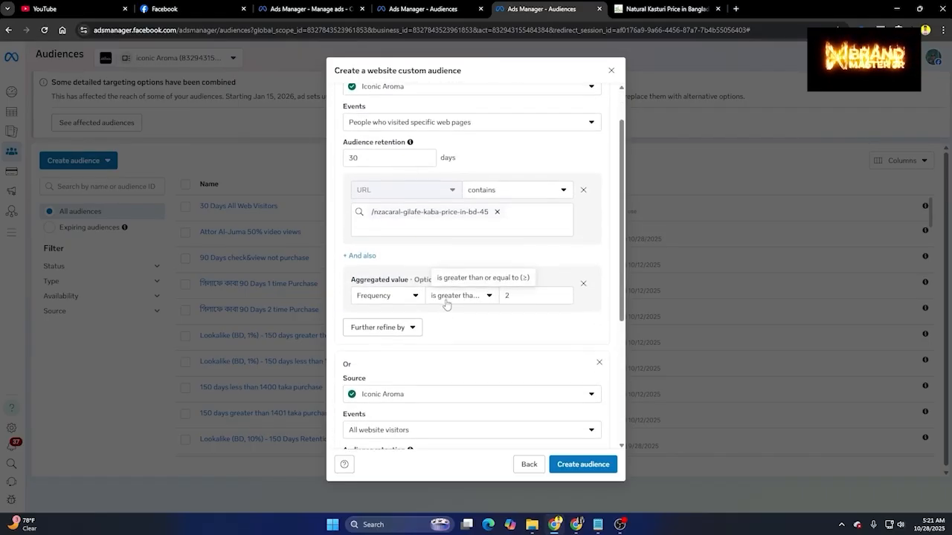
scroll(446, 305, "down", 3)
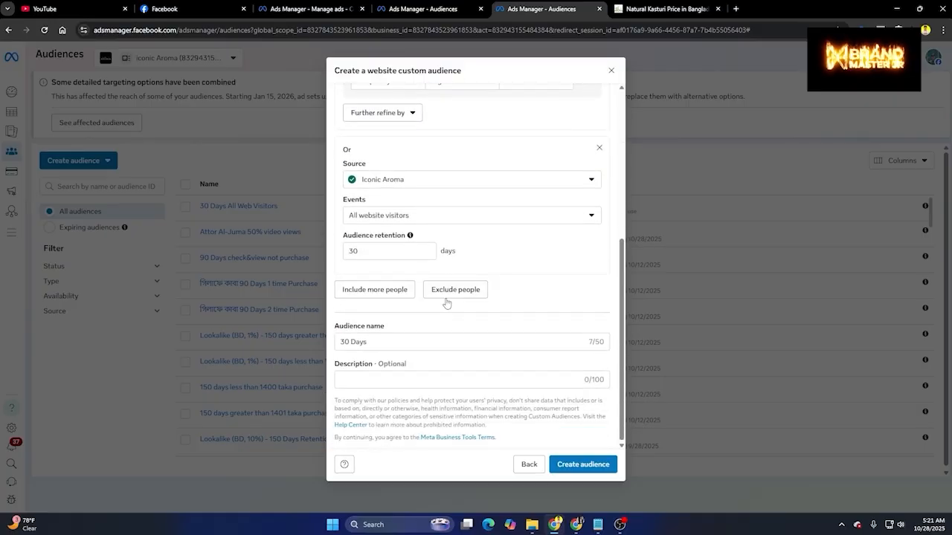
left_click(392, 215)
scroll(417, 340, "down", 2)
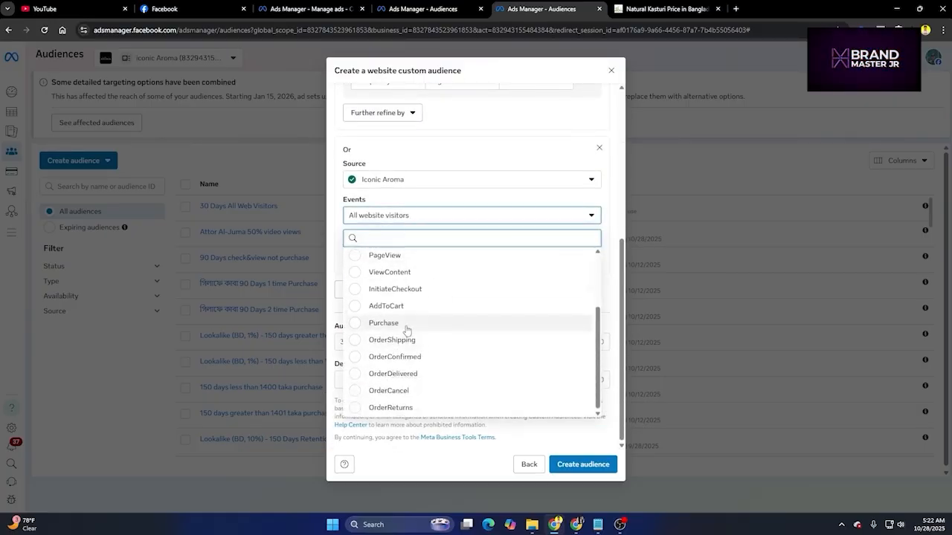
left_click(406, 325)
scroll(492, 342, "up", 4)
scroll(498, 337, "up", 1)
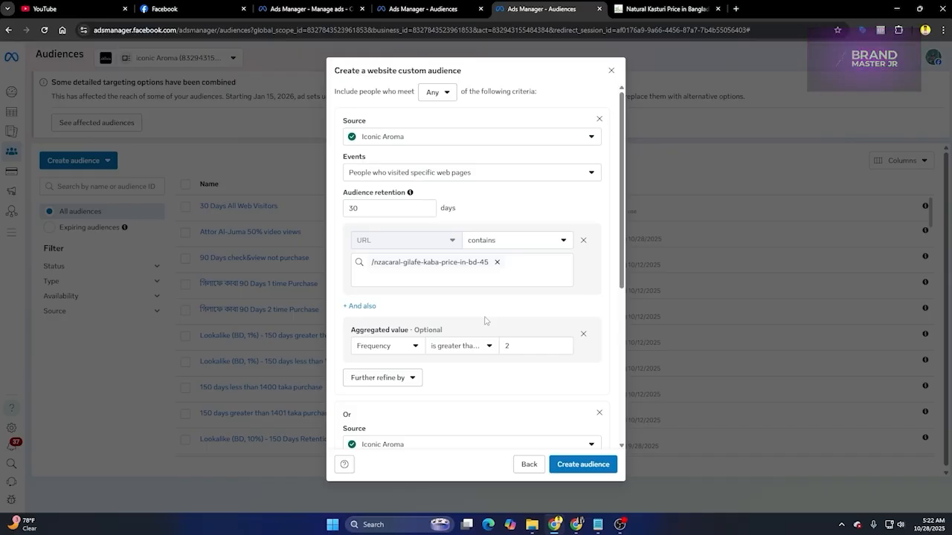
scroll(485, 316, "down", 1)
scroll(485, 317, "down", 3)
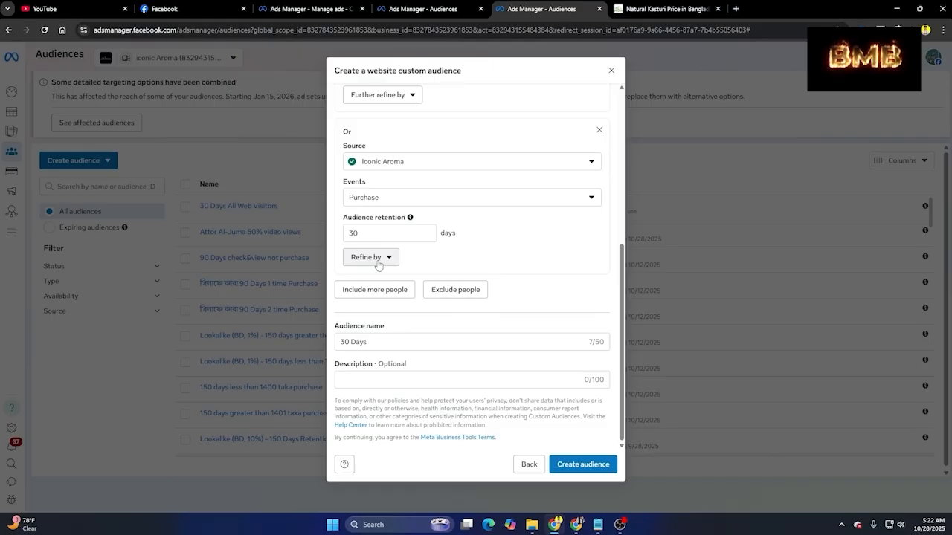
left_click(601, 130)
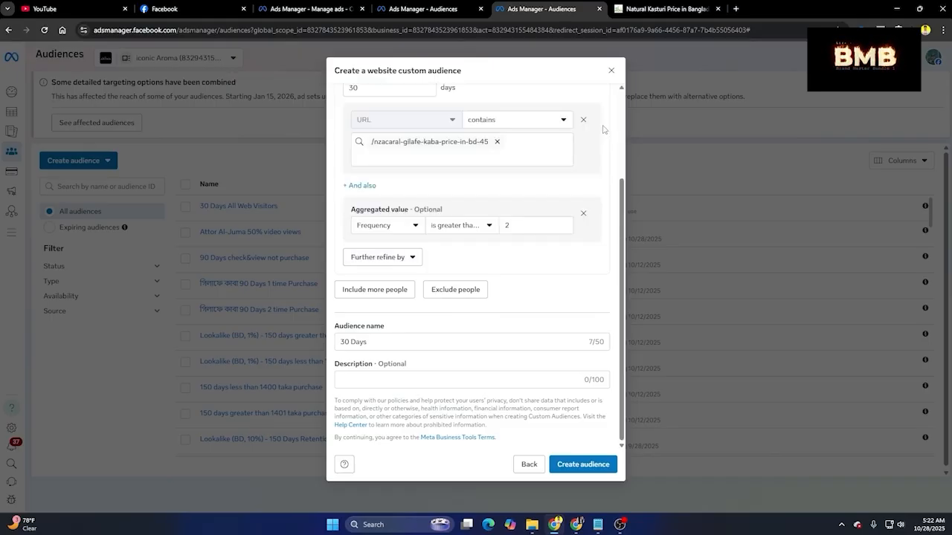
Step: Examine the remaining criteria, including the audience retention period, and check the audience name
scroll(531, 312, "up", 2)
scroll(529, 319, "down", 2)
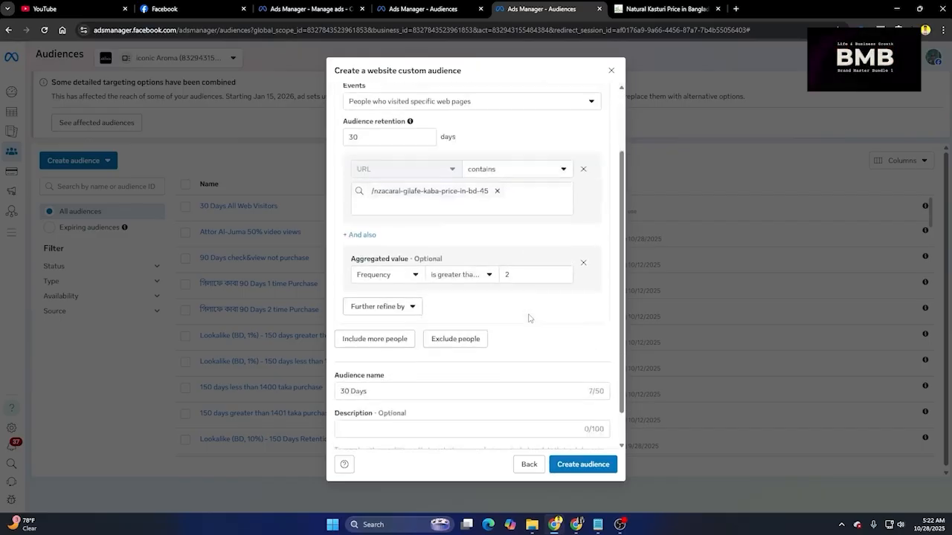
left_click(430, 340)
scroll(431, 335, "up", 2)
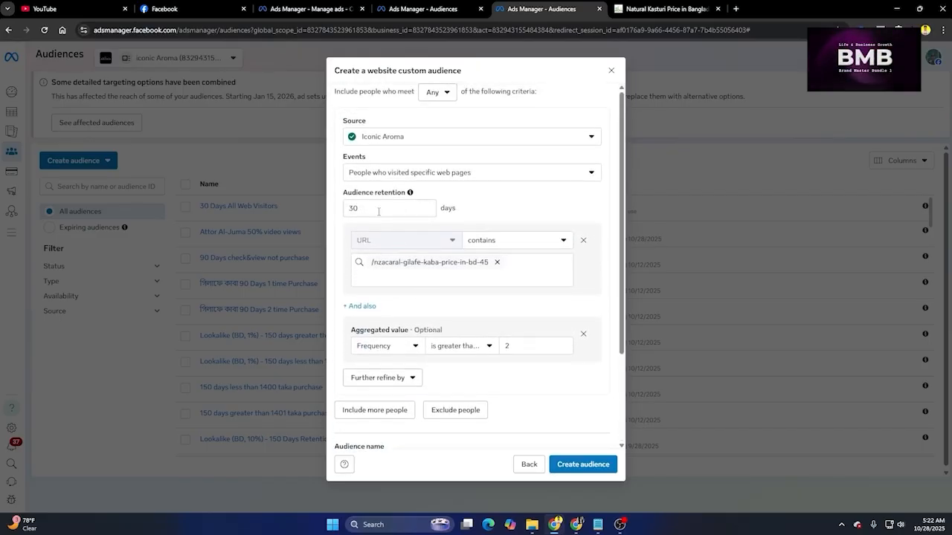
left_click(375, 210)
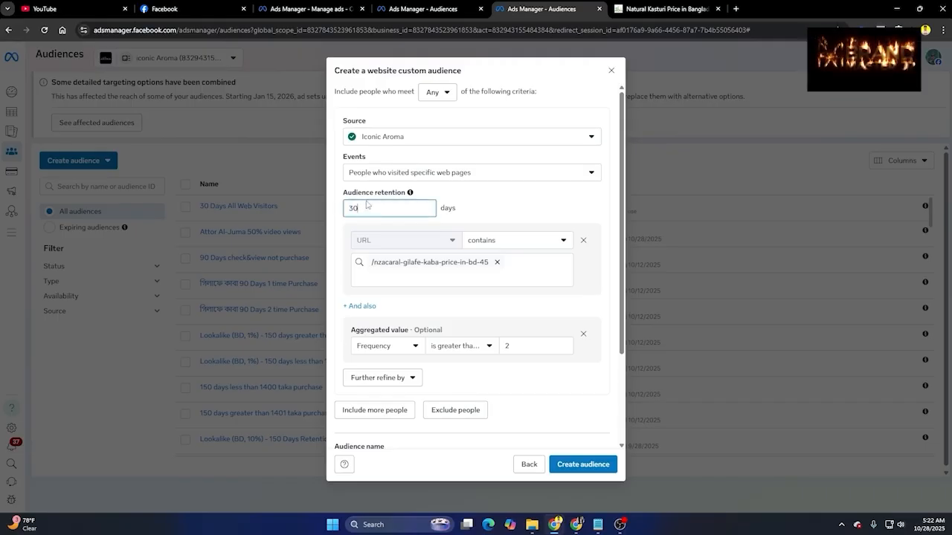
scroll(417, 260, "down", 2)
left_click(409, 341)
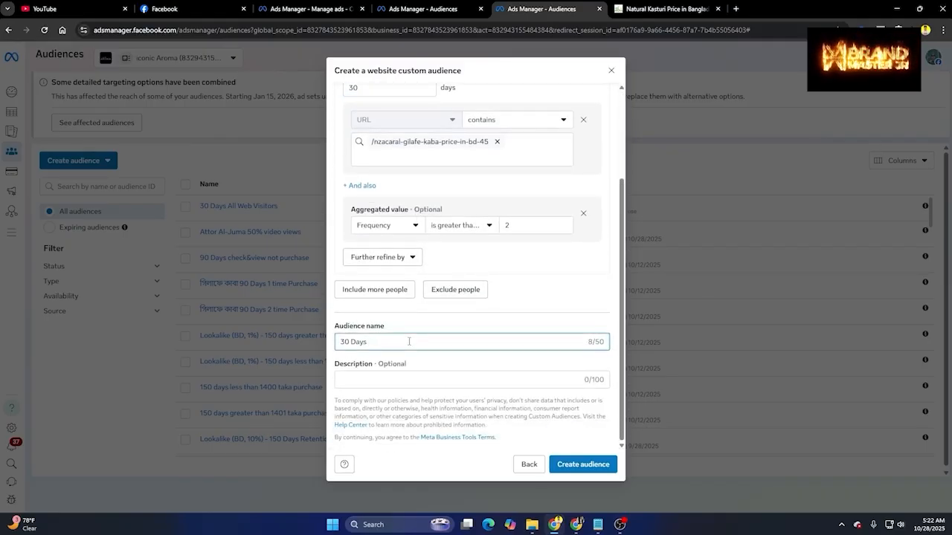
Step: View the Natural Kasturi product page on the Iconic Aroma site and return to Ads Manager to re-examine the audience's criteria
left_click(676, 6)
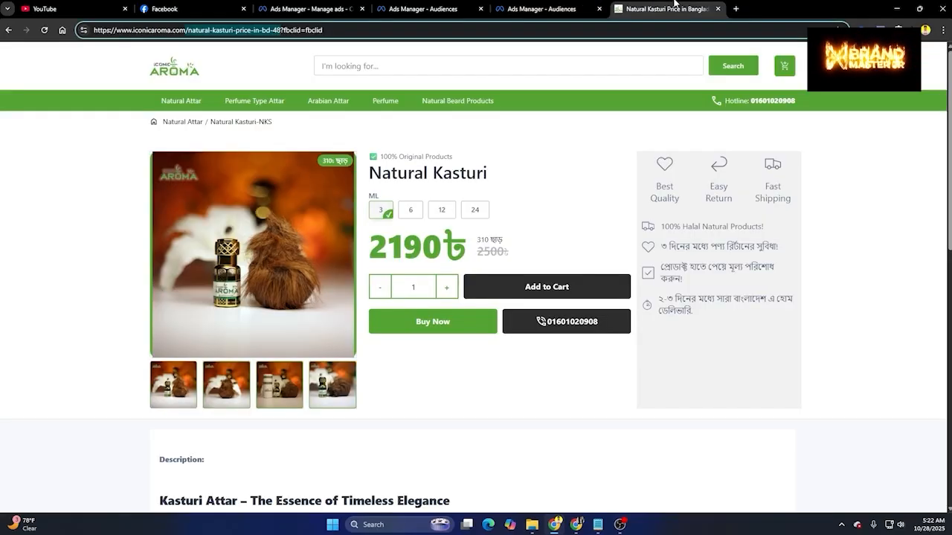
left_click(571, 7)
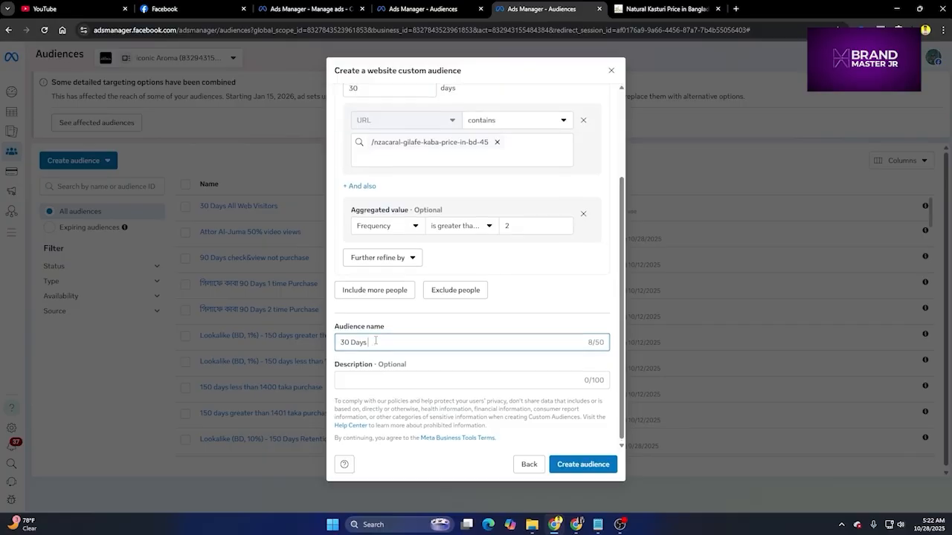
scroll(375, 341, "up", 3)
scroll(405, 391, "down", 3)
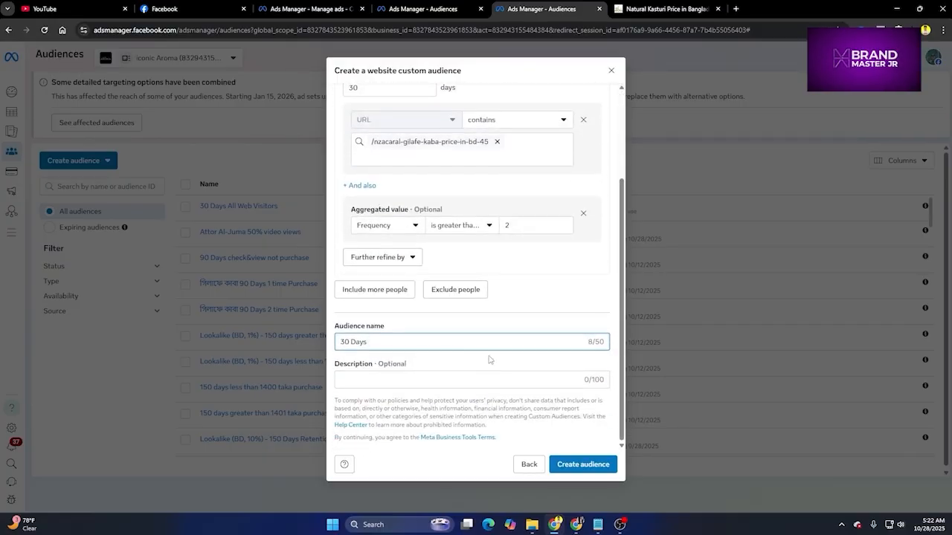
scroll(488, 359, "up", 3)
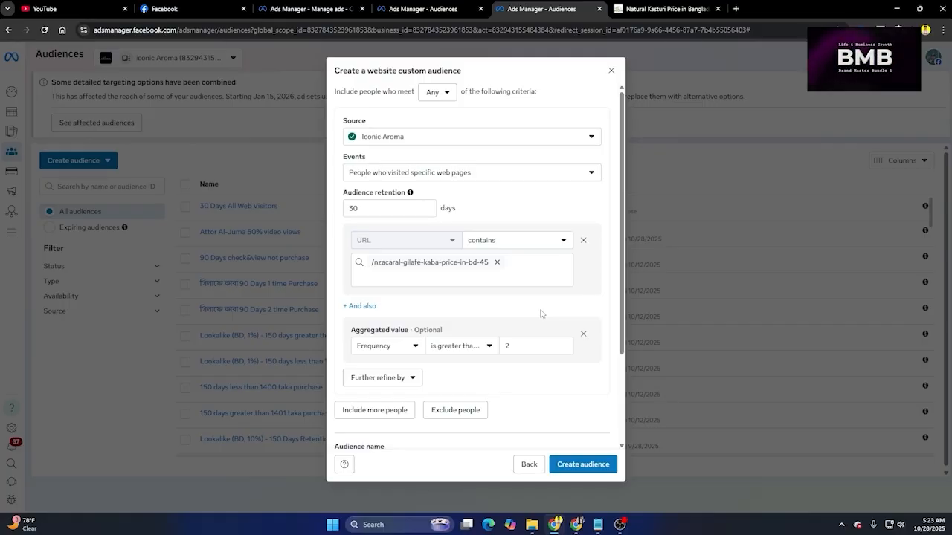
scroll(542, 312, "down", 2)
scroll(484, 336, "up", 2)
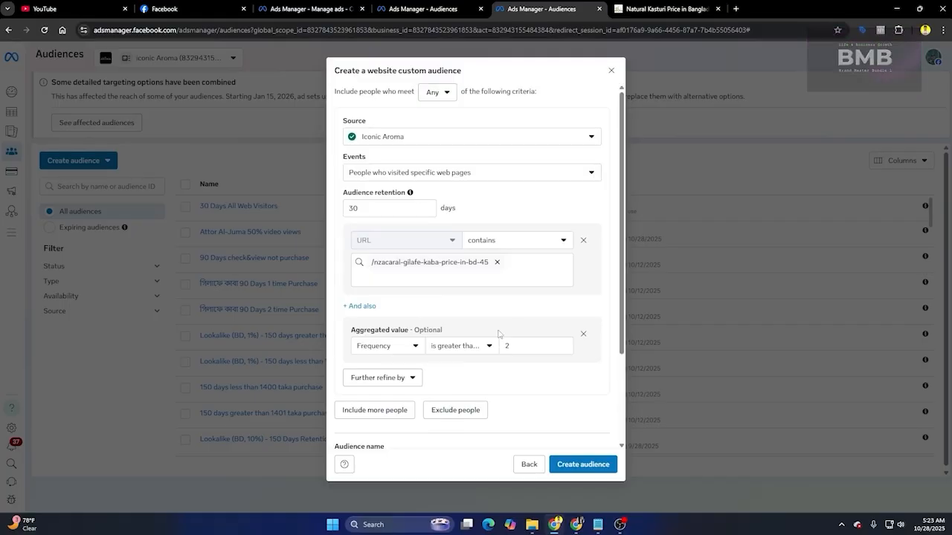
Step: Change the audience's event to Purchase and add a URL/Parameter refinement
left_click(419, 176)
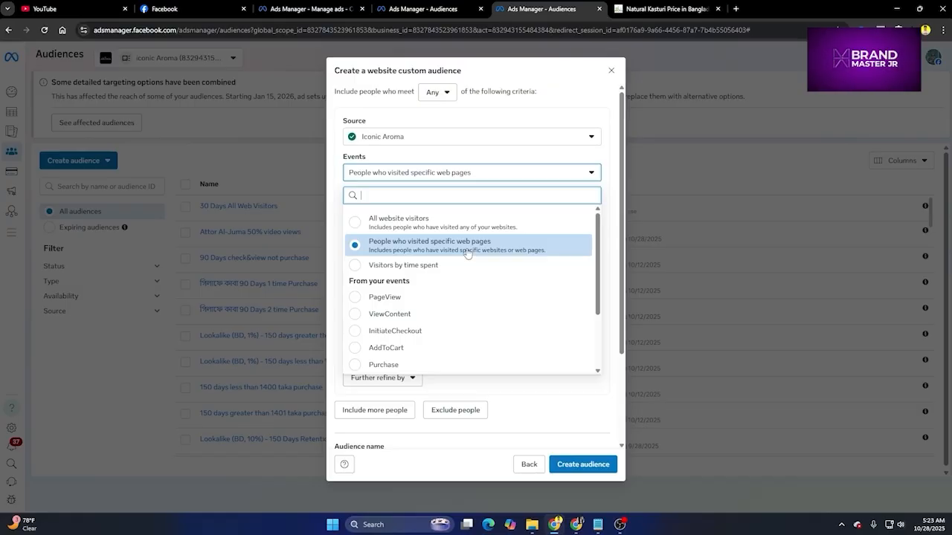
left_click(383, 366)
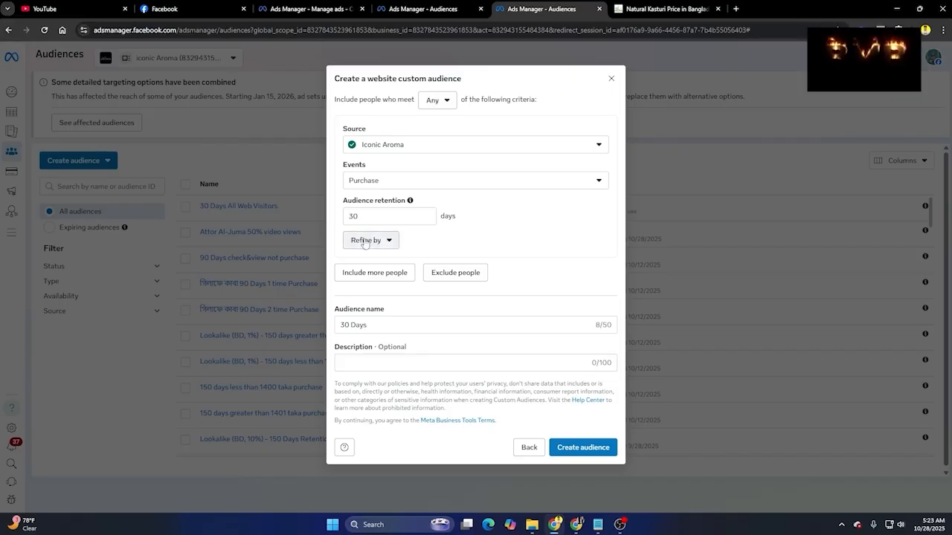
left_click(364, 241)
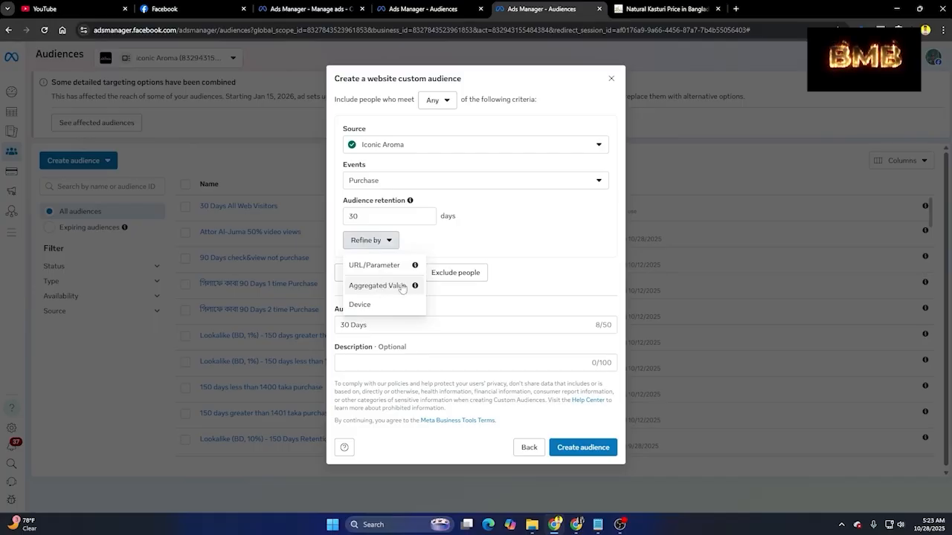
left_click(364, 267)
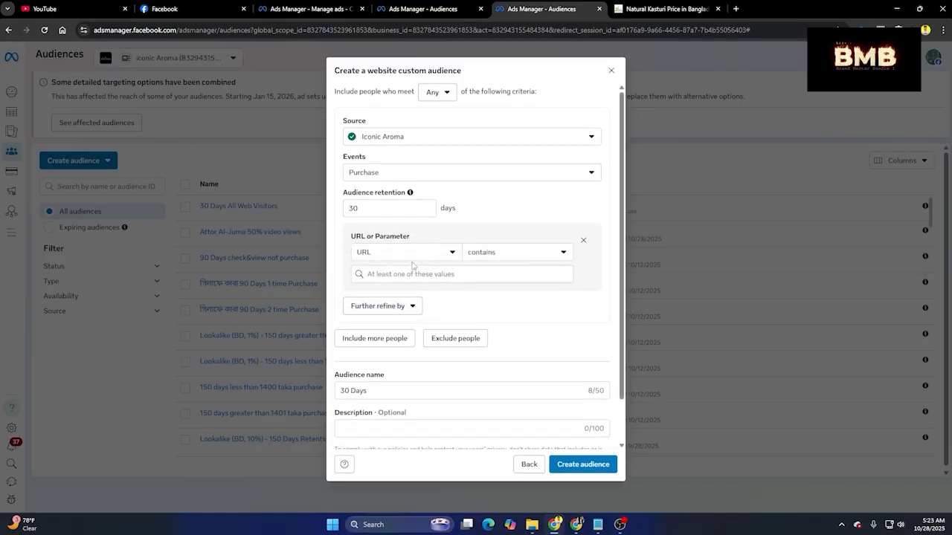
Step: Keep the refinement on URL contains and enter the copied product path /nzacaral-gilafe-kaba-price-in-bd-45 as its value
left_click(436, 253)
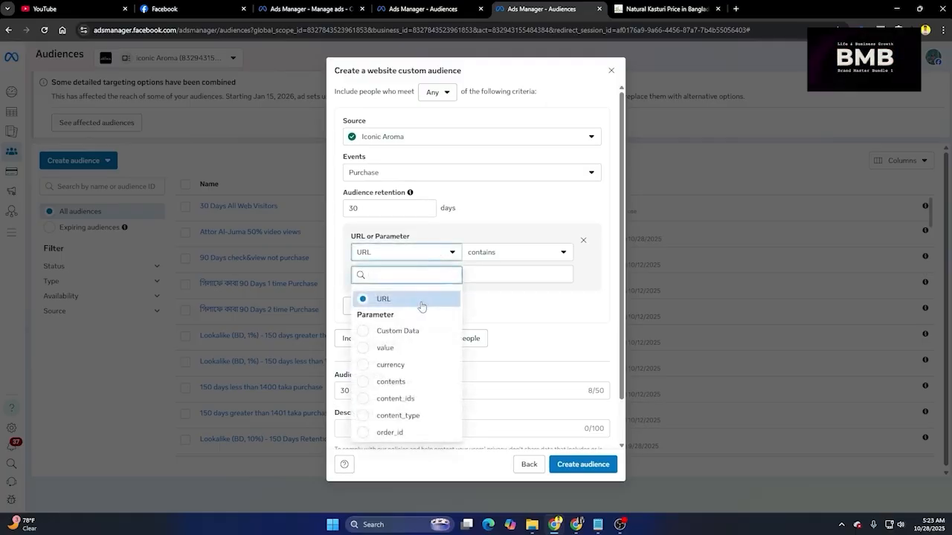
left_click(422, 305)
left_click(431, 274)
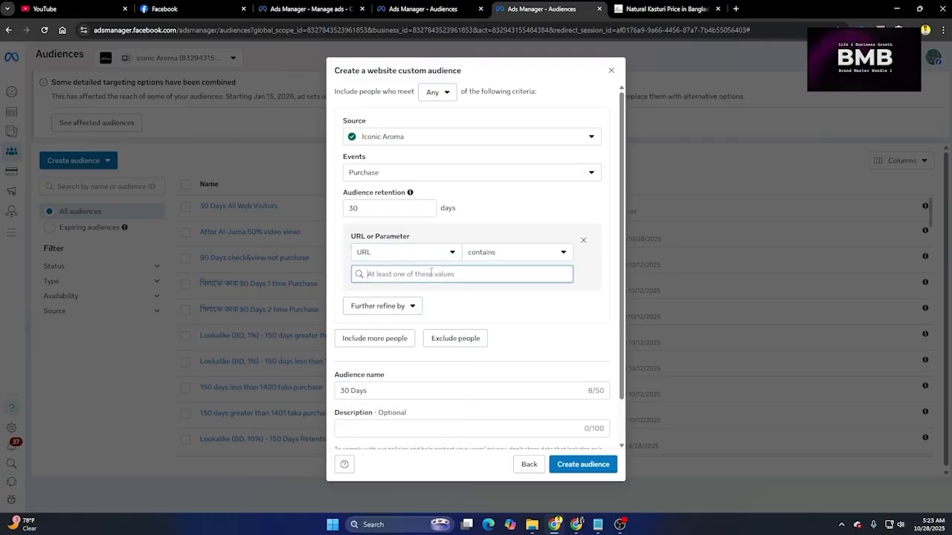
key("super+v")
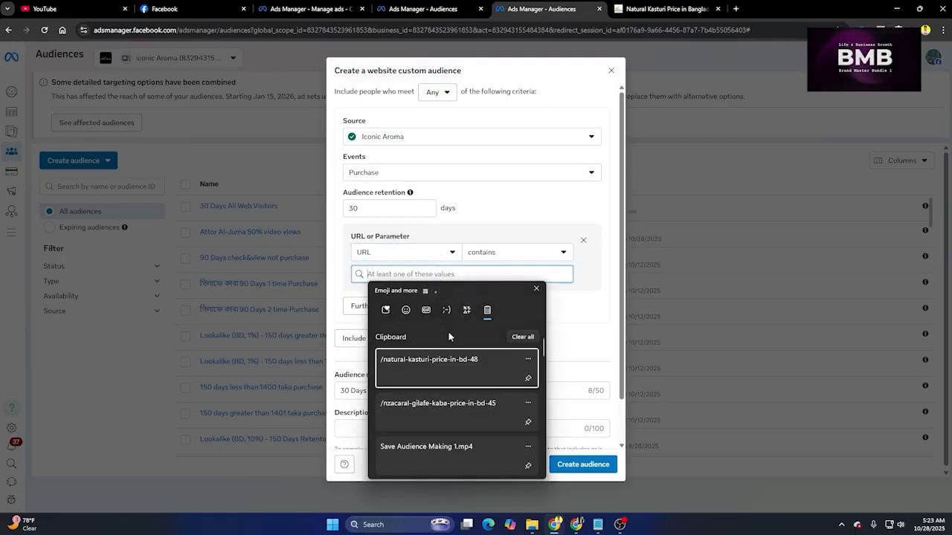
left_click(459, 401)
left_click(465, 297)
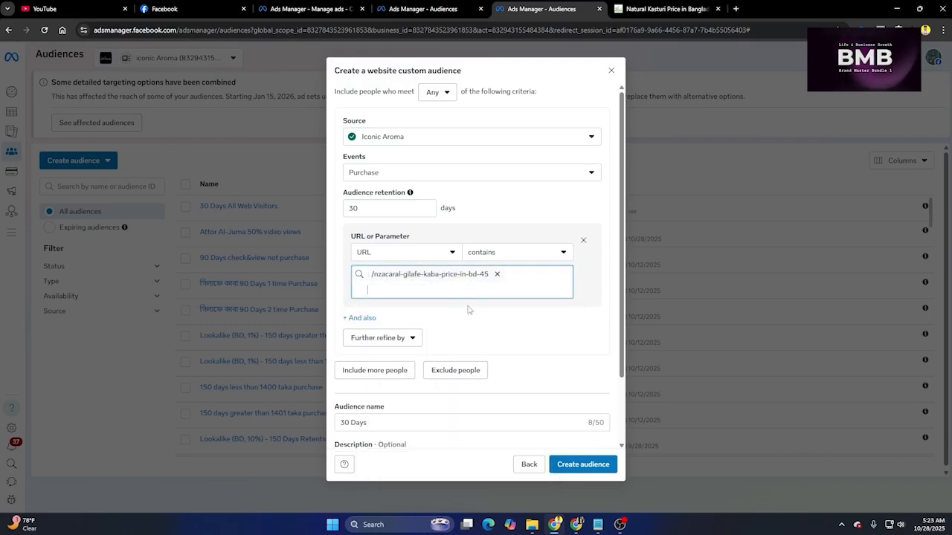
left_click(472, 318)
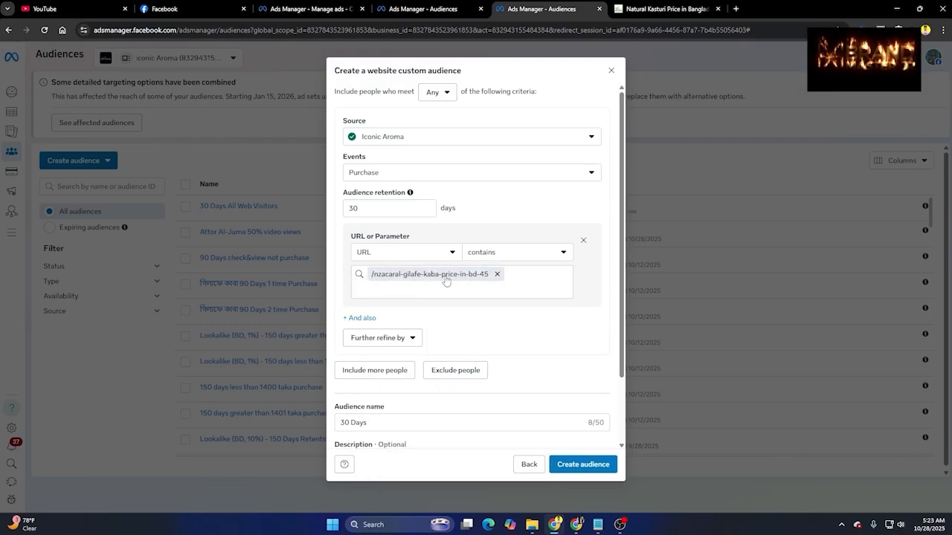
Step: View the Natural Gilafe Kaba product page on the Iconic Aroma site, check its product title, and return to the audience form
left_click(658, 9)
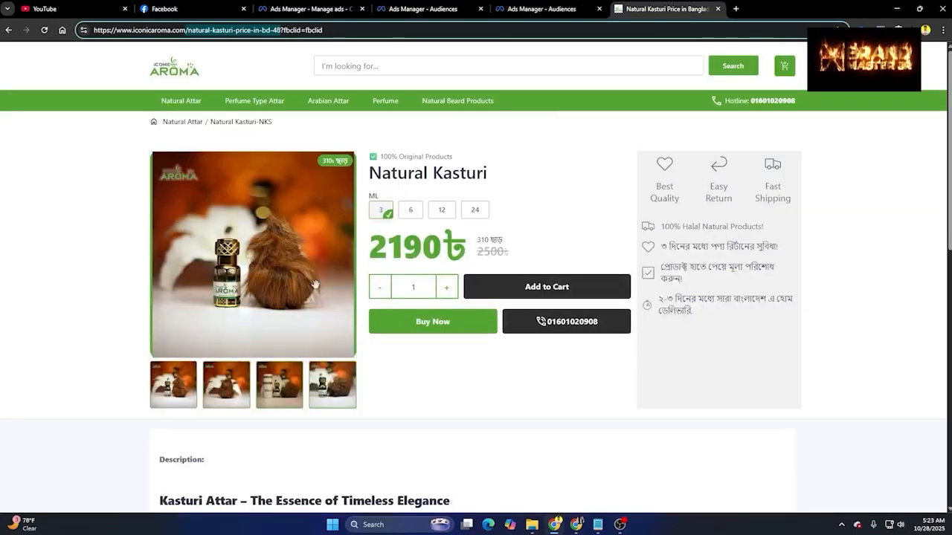
left_click(8, 31)
scroll(454, 283, "down", 5)
scroll(454, 313, "up", 10)
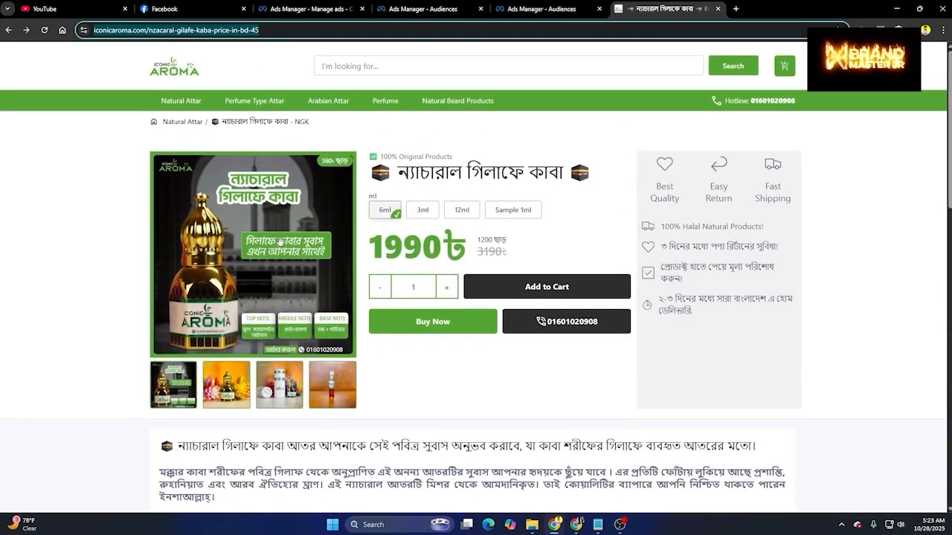
mouse_move(375, 174)
left_mouse_down()
mouse_move(594, 174)
mouse_move(370, 178)
left_mouse_up()
left_click(373, 174)
left_click(594, 174)
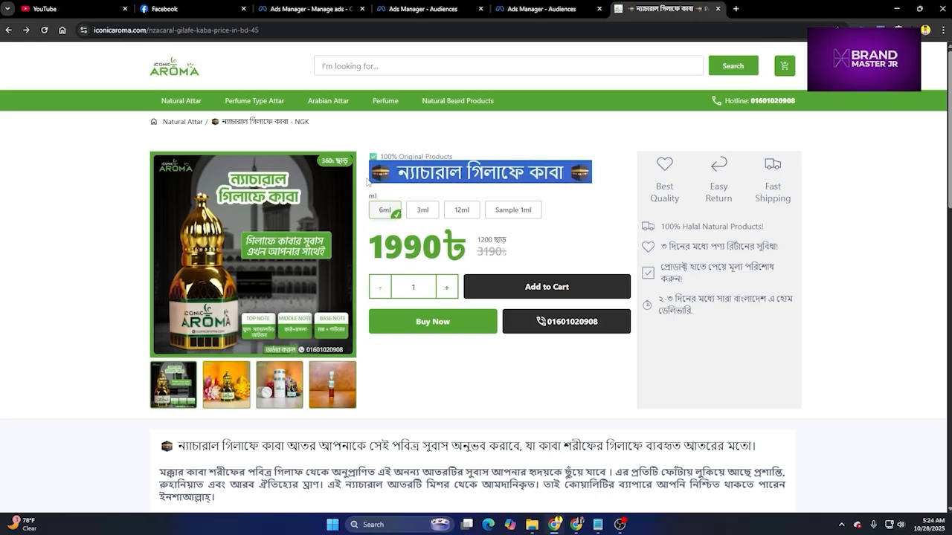
left_click(554, 6)
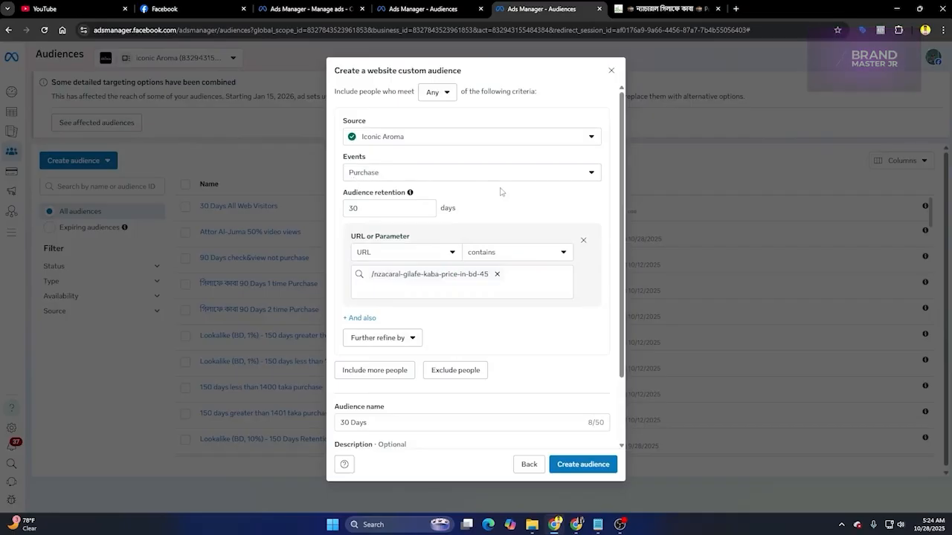
Step: Set the Purchase audience's retention period to 60 days
double_click(364, 207)
left_click(369, 207)
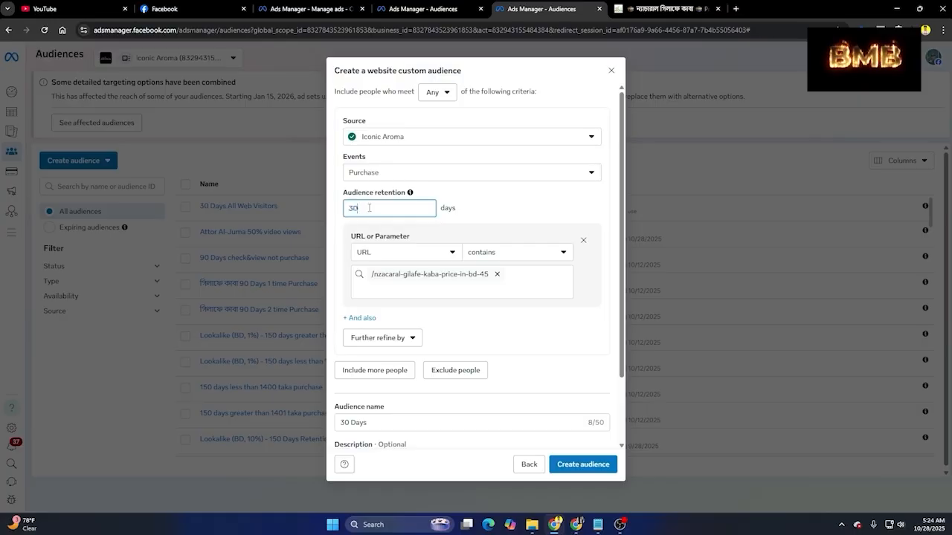
double_click(369, 207)
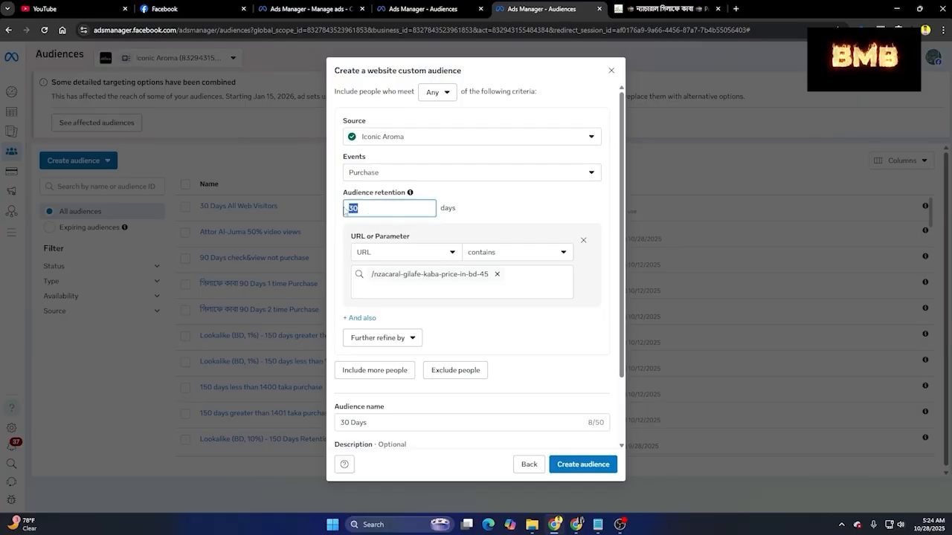
type("45")
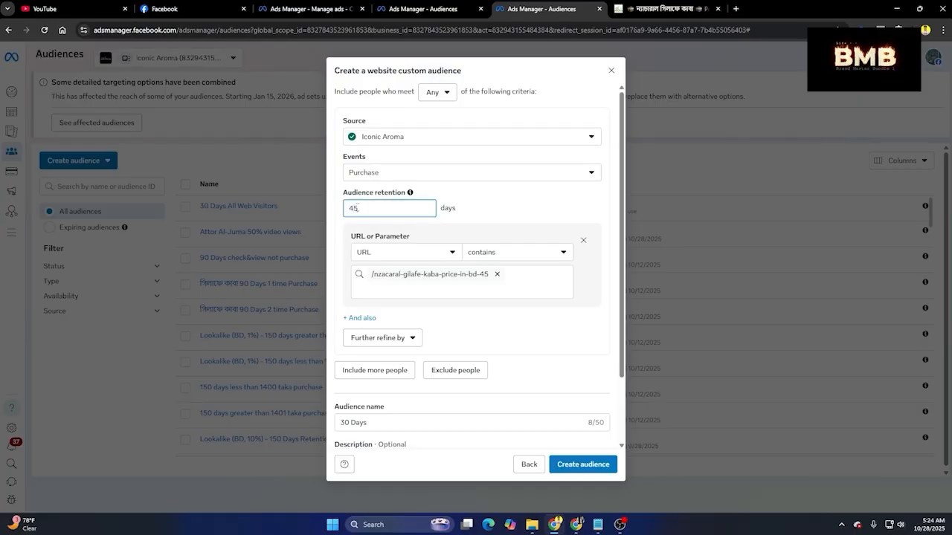
double_click(371, 206)
type("60")
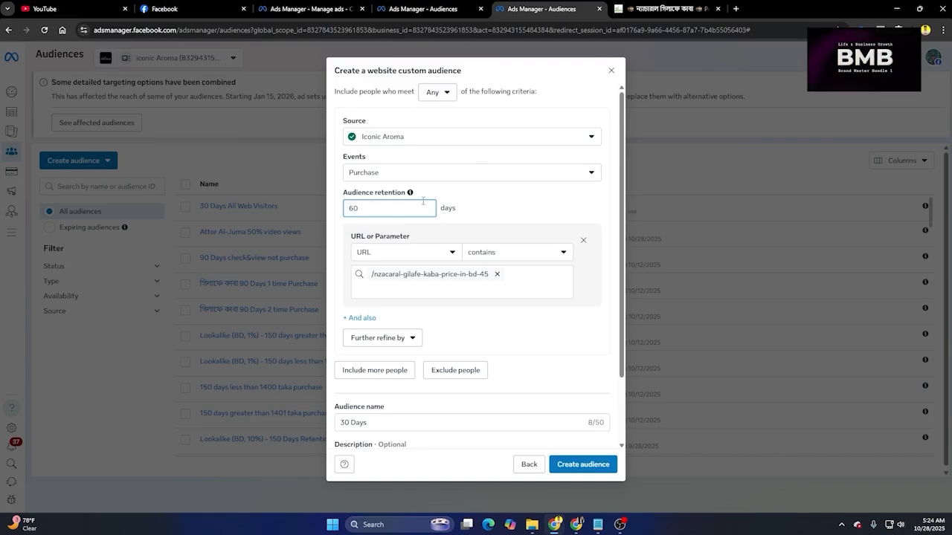
left_click(498, 207)
left_click_drag(369, 209, 351, 212)
left_click(374, 209)
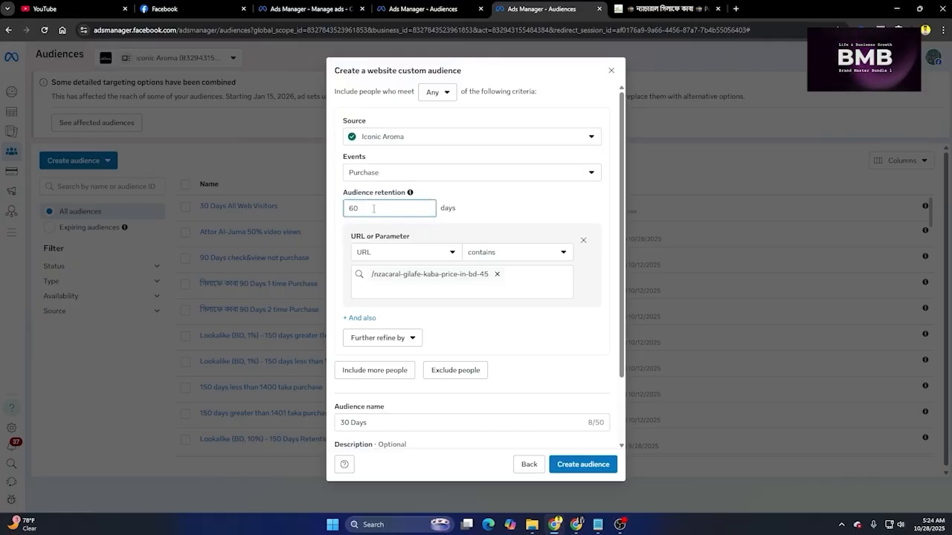
Step: Check the 12ml option on the Gilafe Kaba product page and return to the audience form
key("ctrl+Tab")
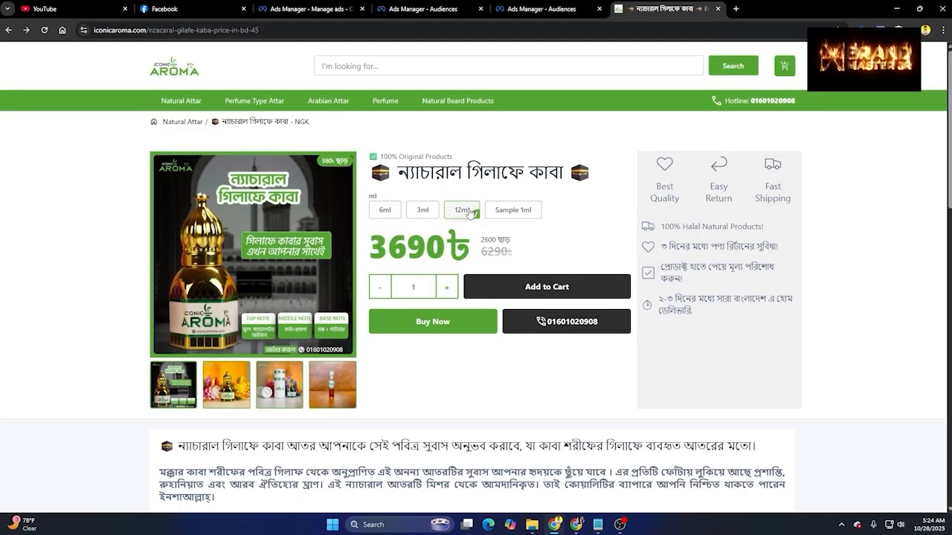
key("ctrl+shift+Tab")
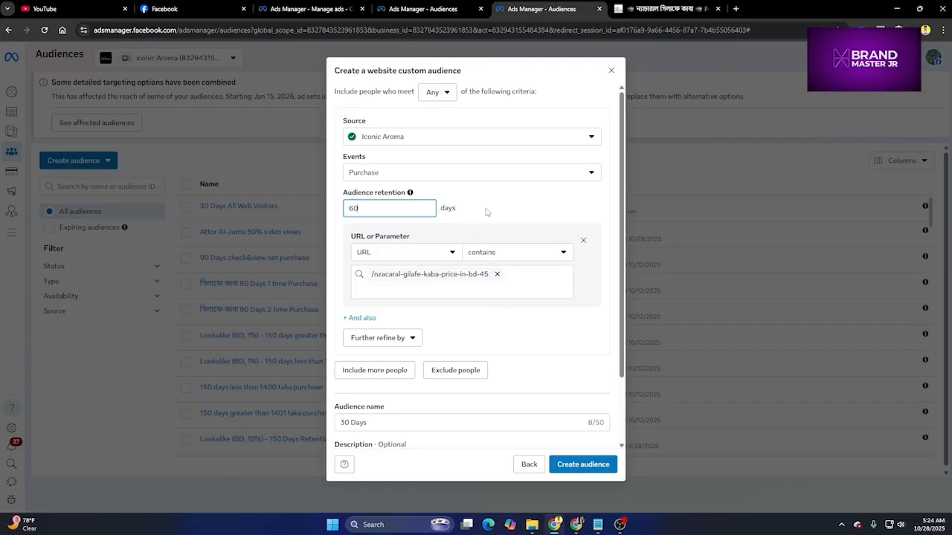
left_click(474, 209)
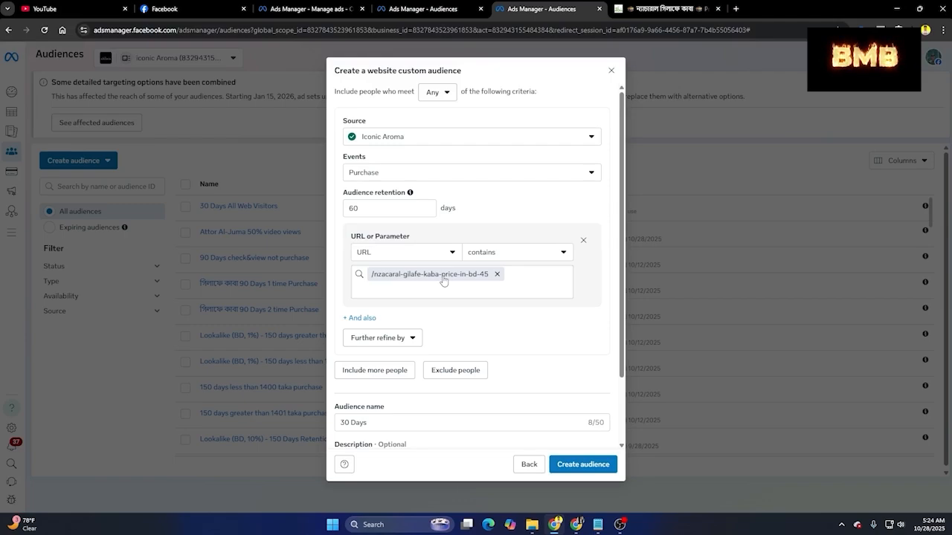
Step: Refine the Purchase criteria further by aggregated value, with Frequency equals 2
scroll(444, 280, "down", 2)
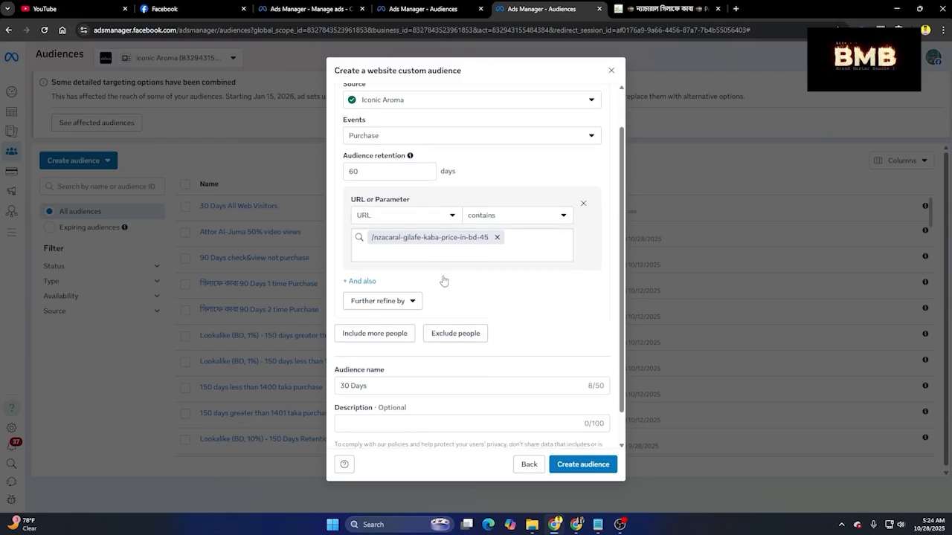
left_click(379, 258)
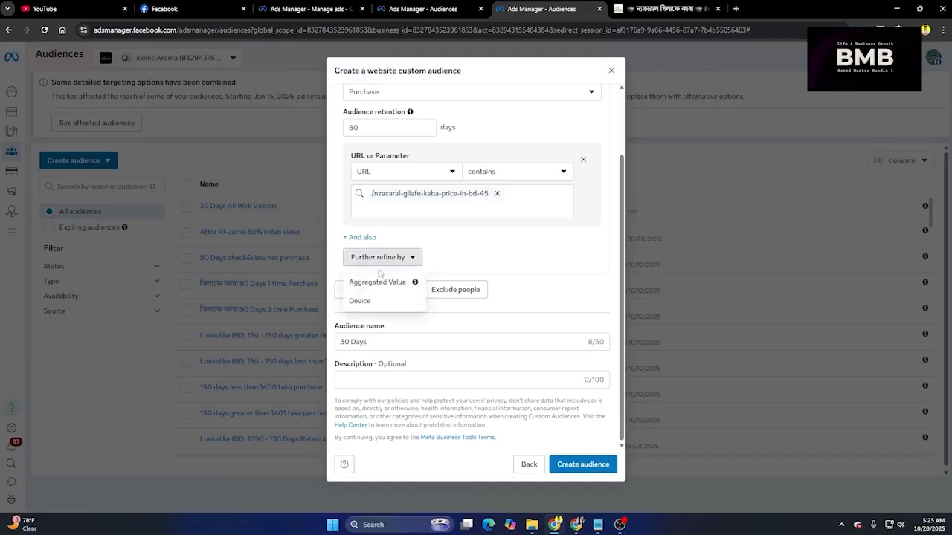
left_click(375, 281)
left_click(456, 278)
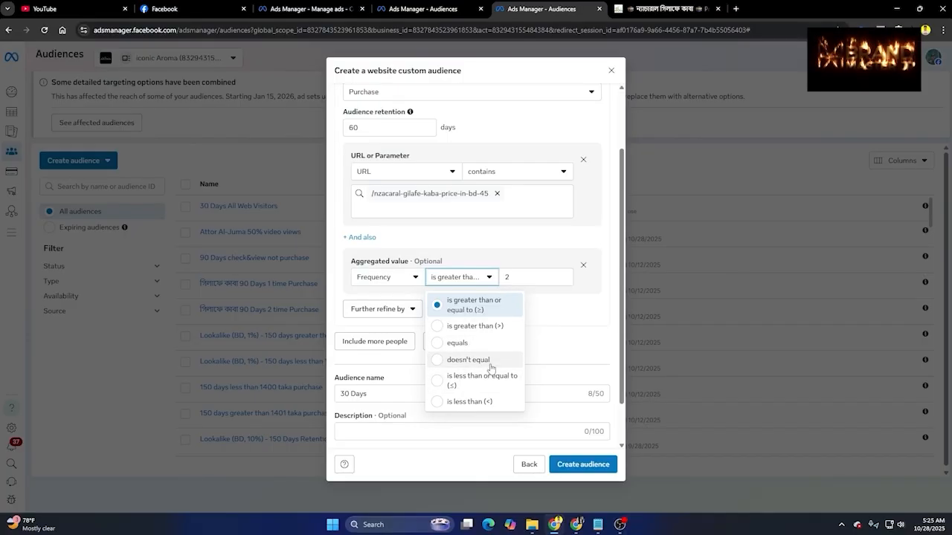
left_click(465, 343)
Step: Examine the Any/All matching options and review the Purchase criteria, including the retention period, product URL and frequency
scroll(514, 357, "up", 2)
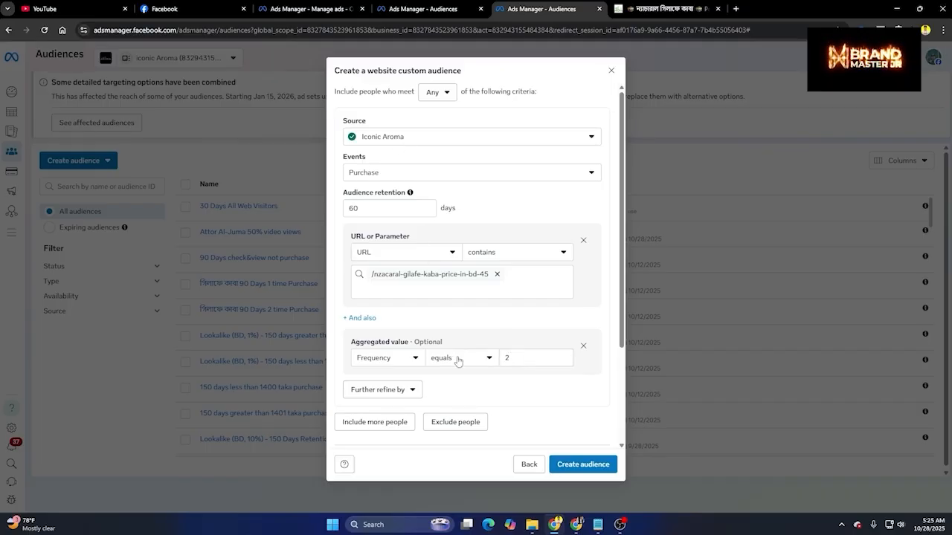
scroll(436, 291, "down", 2)
scroll(468, 350, "up", 2)
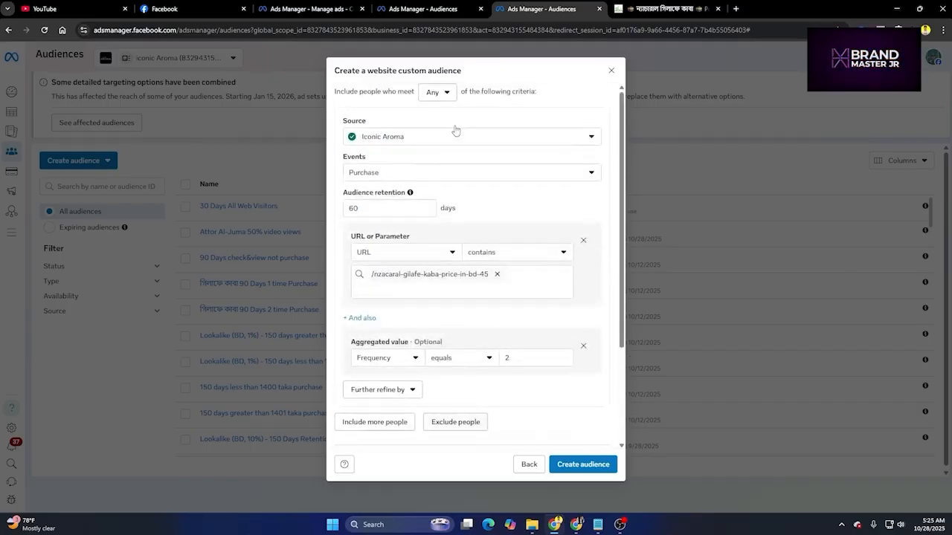
left_click(438, 92)
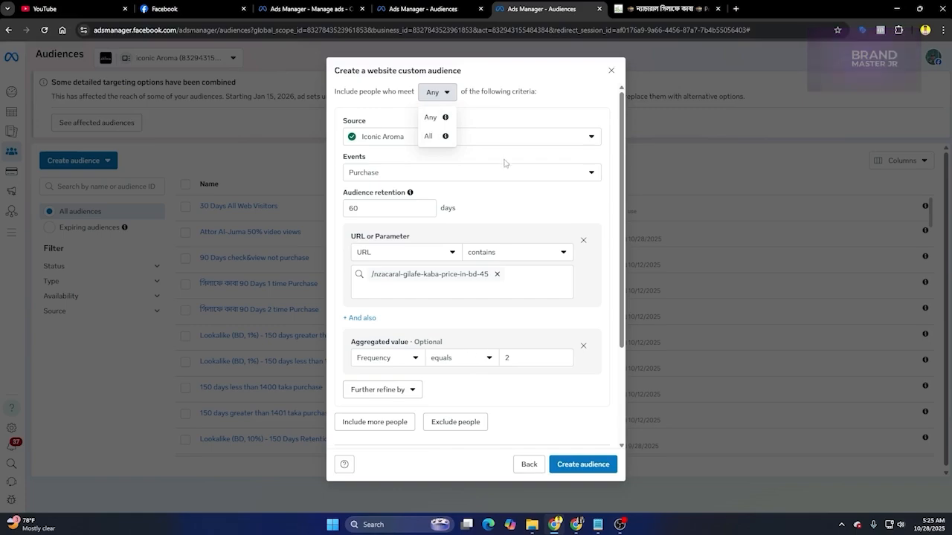
left_click(512, 119)
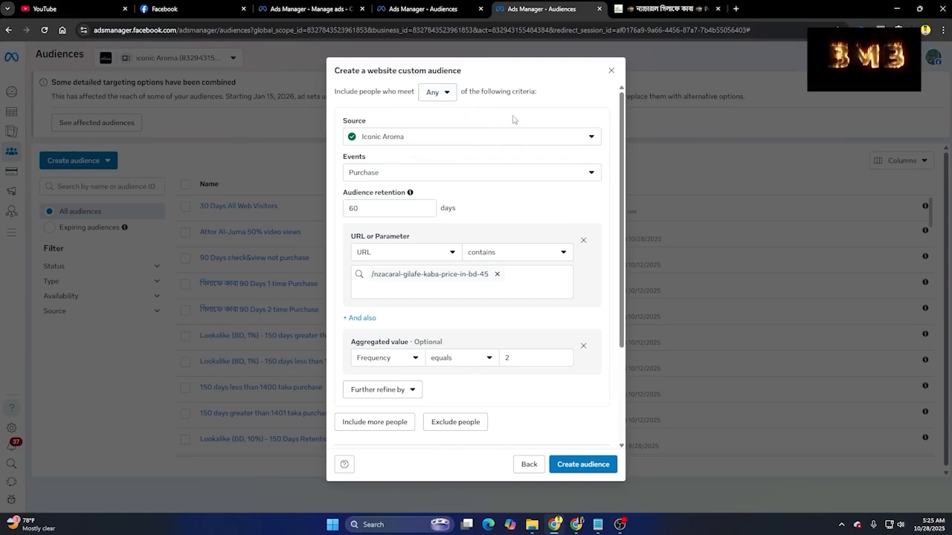
scroll(543, 223, "down", 3)
scroll(591, 309, "up", 3)
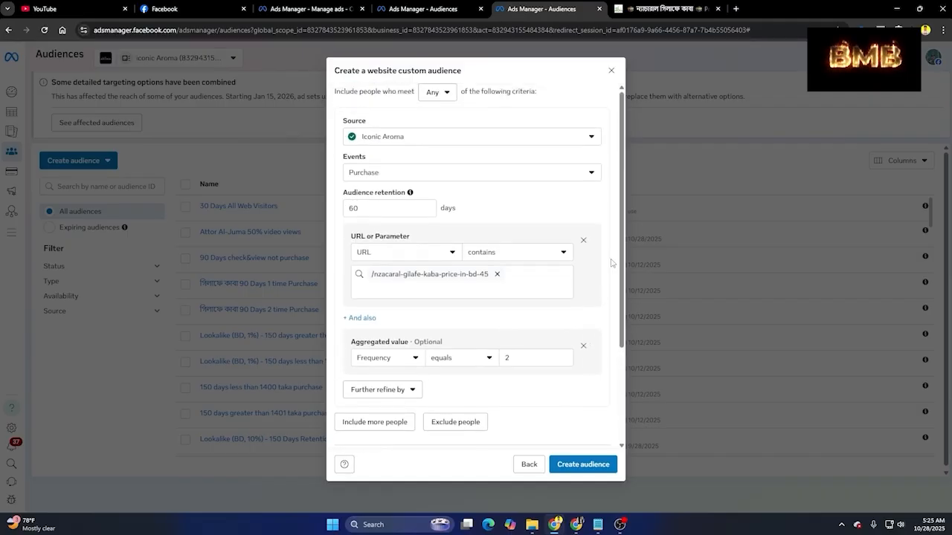
scroll(611, 263, "down", 3)
scroll(611, 262, "up", 3)
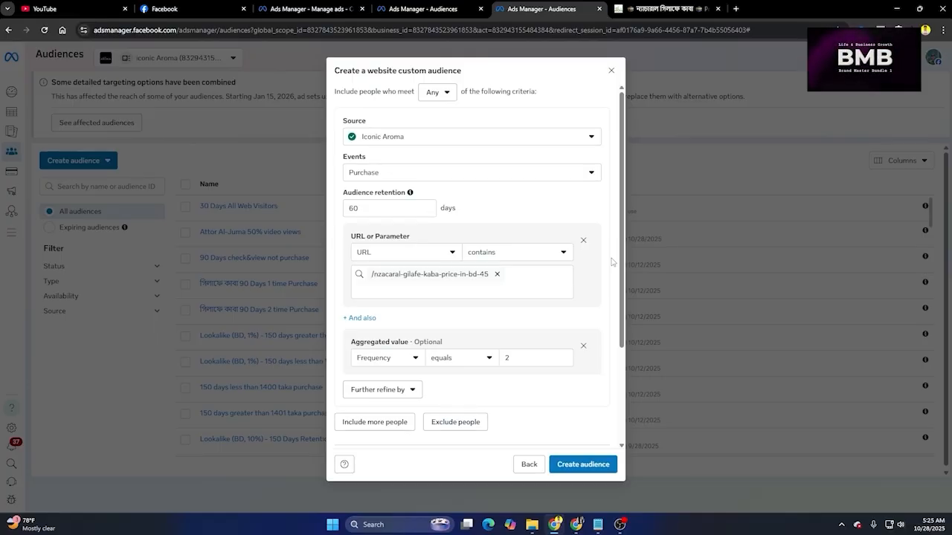
scroll(611, 264, "down", 3)
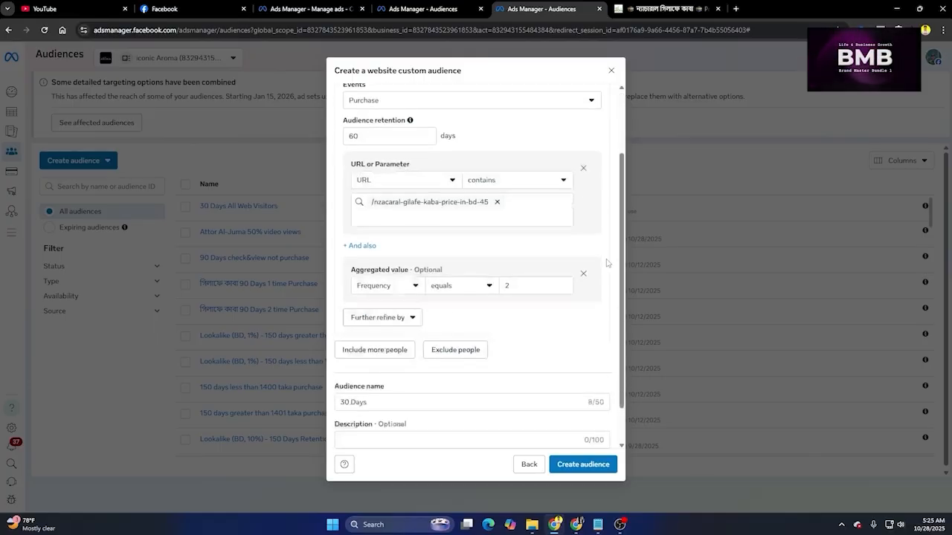
scroll(613, 301, "up", 3)
scroll(576, 303, "down", 3)
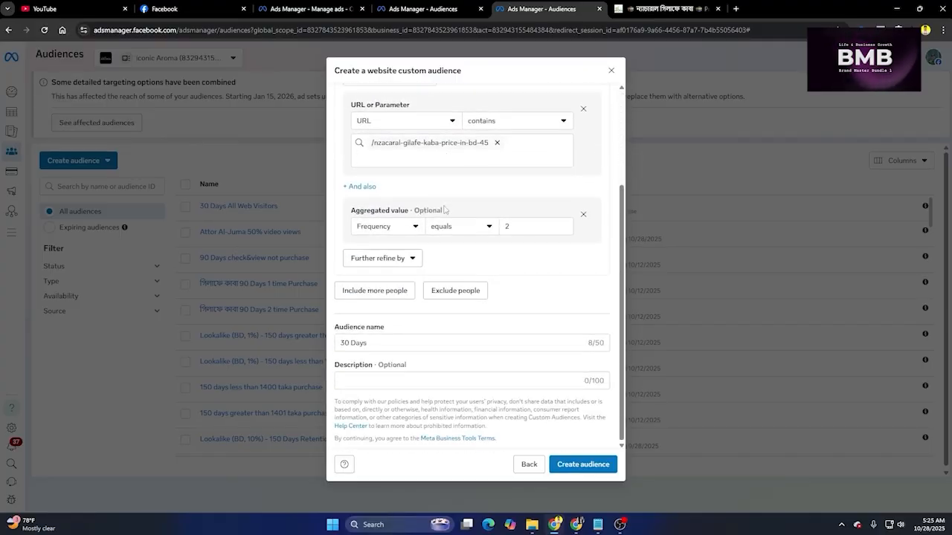
scroll(470, 242, "up", 3)
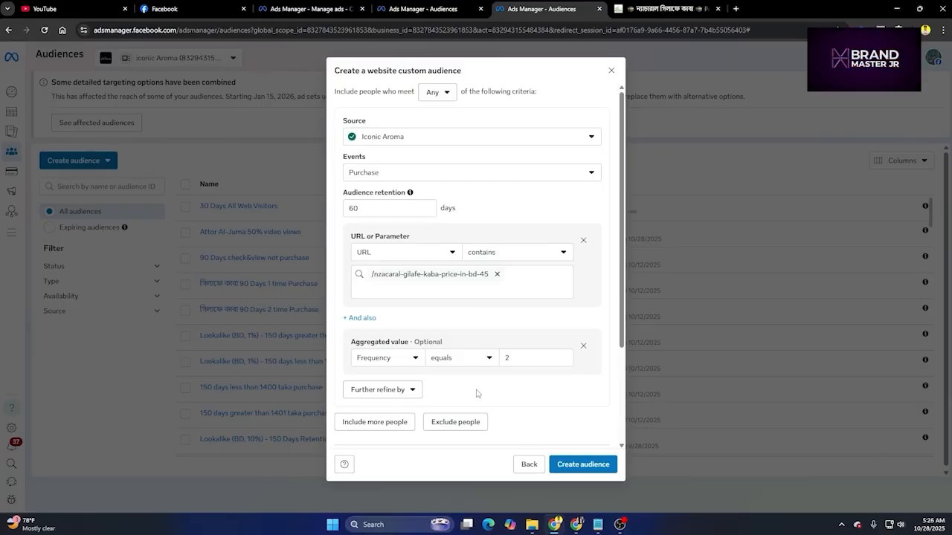
left_click_drag(366, 209, 346, 208)
left_click(504, 204)
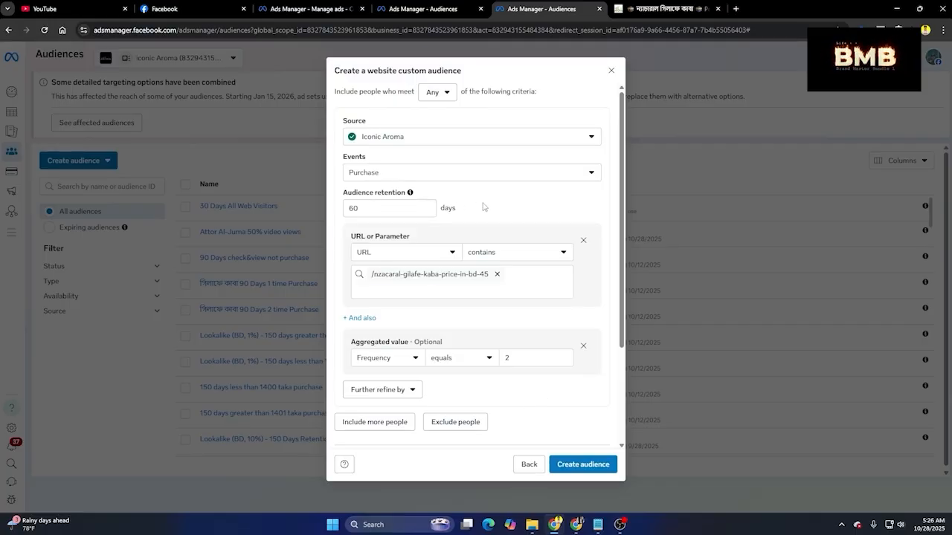
Step: Try an audience retention of 15 days for the included purchasers and restore it to 60 days
left_click(345, 209)
double_click(345, 209)
type("15")
left_click(532, 207)
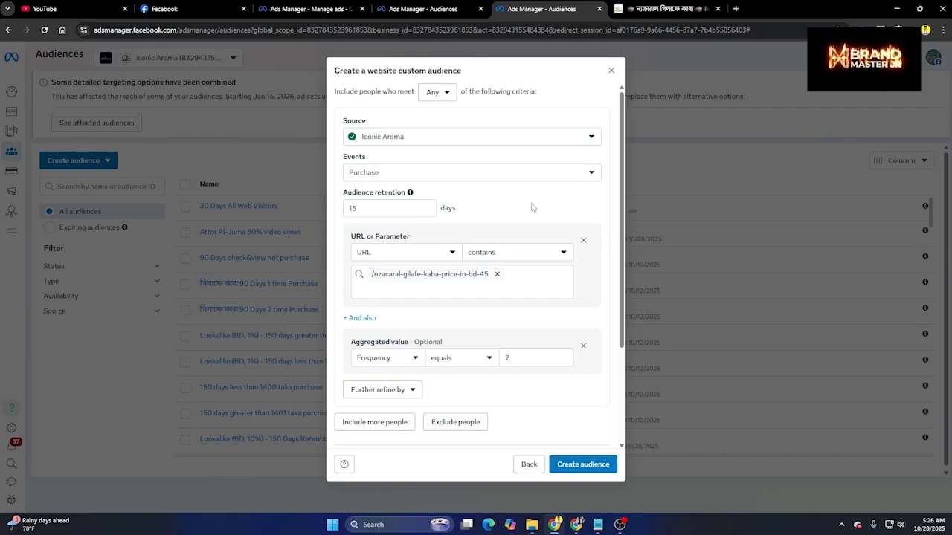
double_click(386, 209)
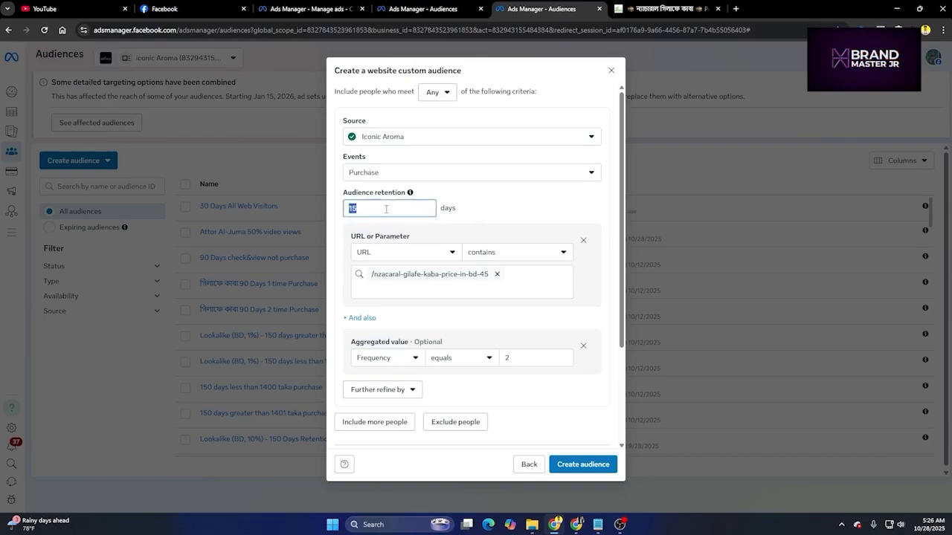
type("60")
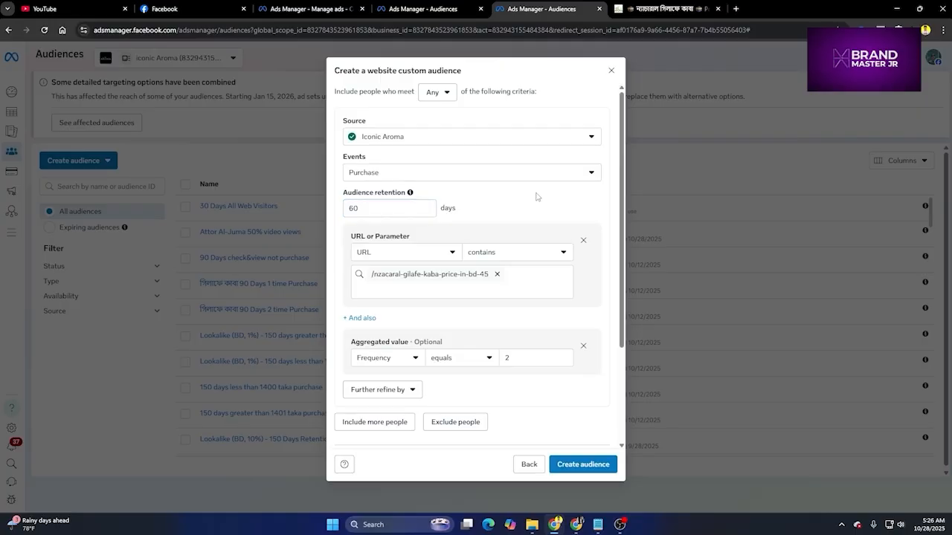
Step: Add an exclusion group for people with the Purchase event and set its audience retention to 15 days
scroll(524, 270, "down", 2)
left_click(457, 325)
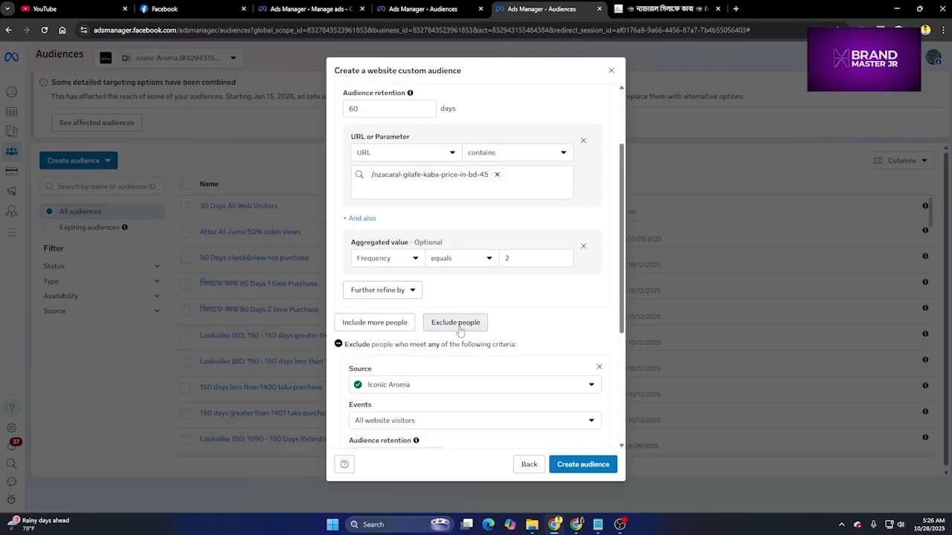
scroll(459, 332, "down", 3)
left_click(440, 327)
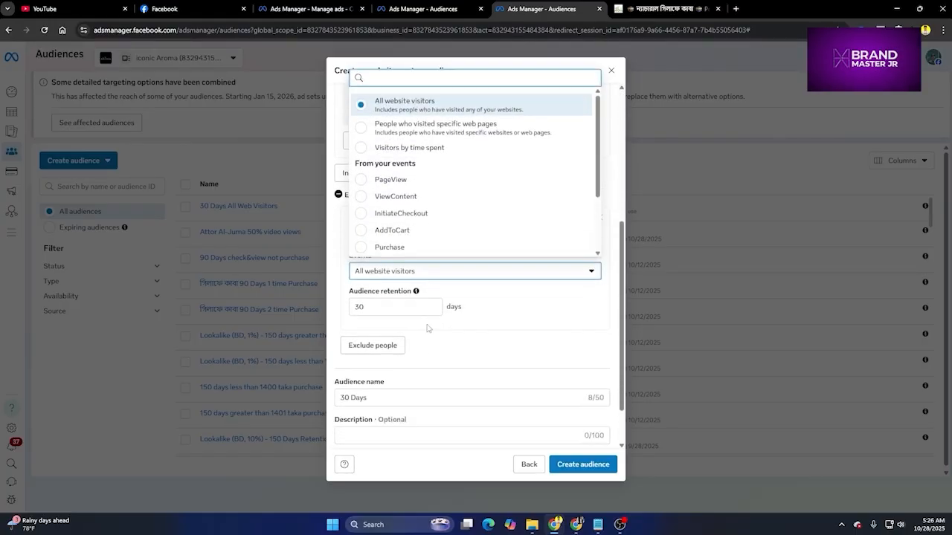
left_click(418, 248)
left_click(360, 307)
double_click(360, 307)
type("15")
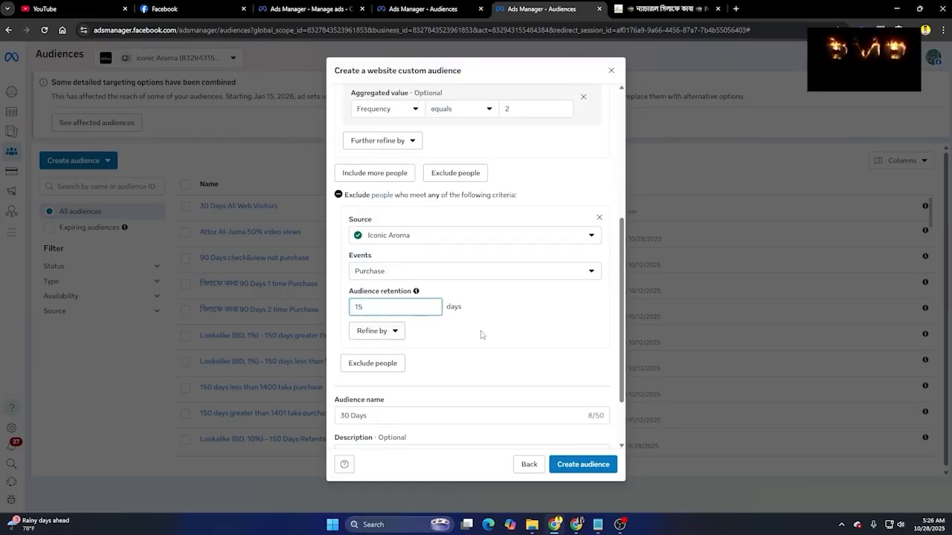
Step: Refine the excluded purchasers by URL contains /nzacaral-gilafe-kaba-price-in-bd-45
left_click(376, 331)
left_click(370, 355)
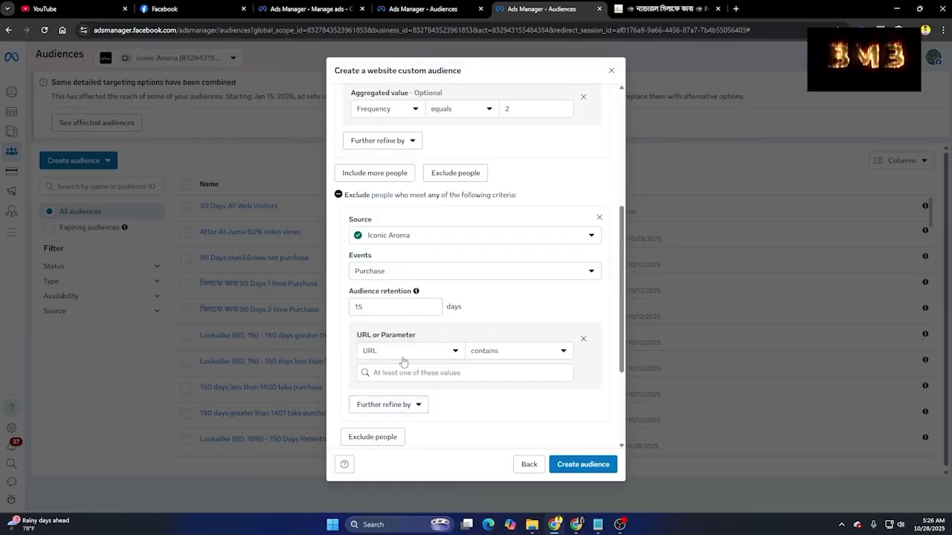
left_click(414, 372)
right_click(413, 372)
left_click(447, 229)
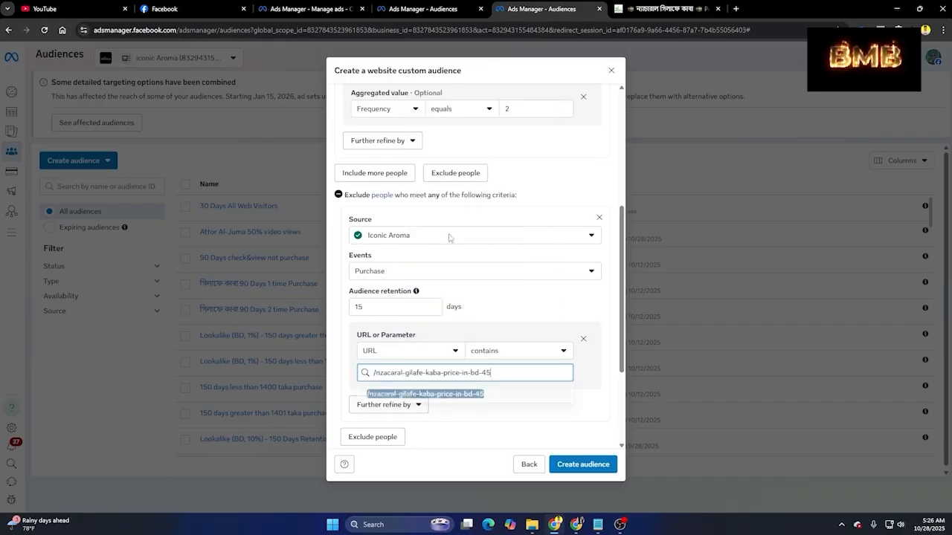
left_click(487, 390)
Step: Further refine the excluded purchasers with an aggregated value of Frequency equals 2
scroll(417, 320, "down", 2)
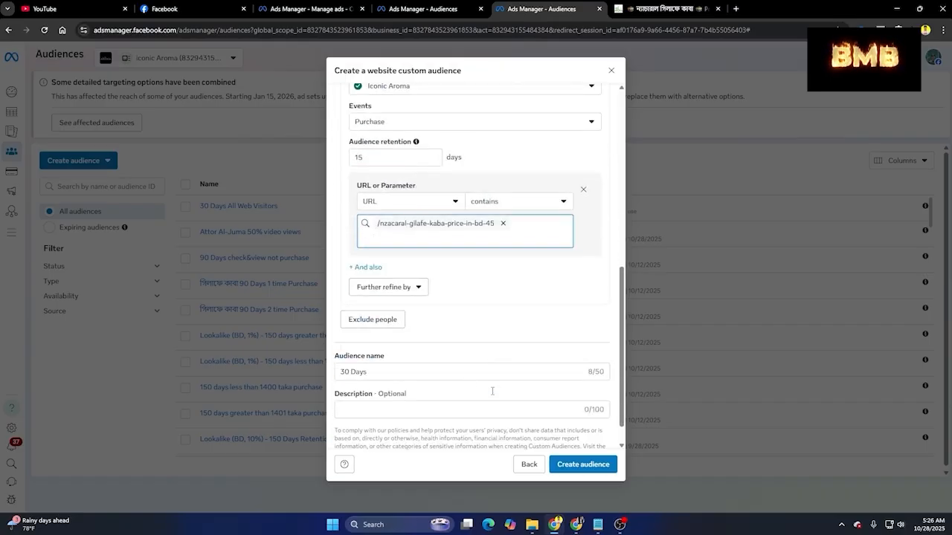
left_click(392, 289)
left_click(391, 310)
left_click(478, 307)
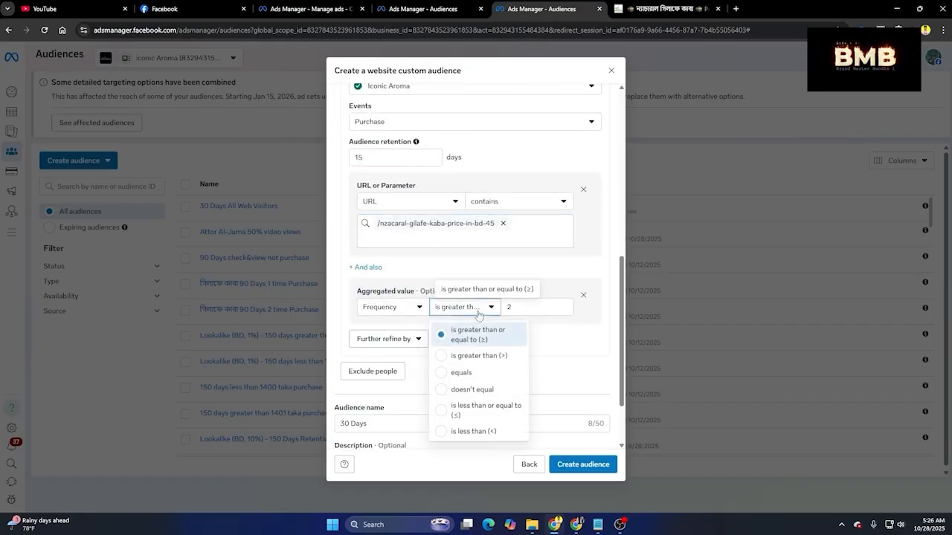
left_click(461, 372)
left_click(372, 372)
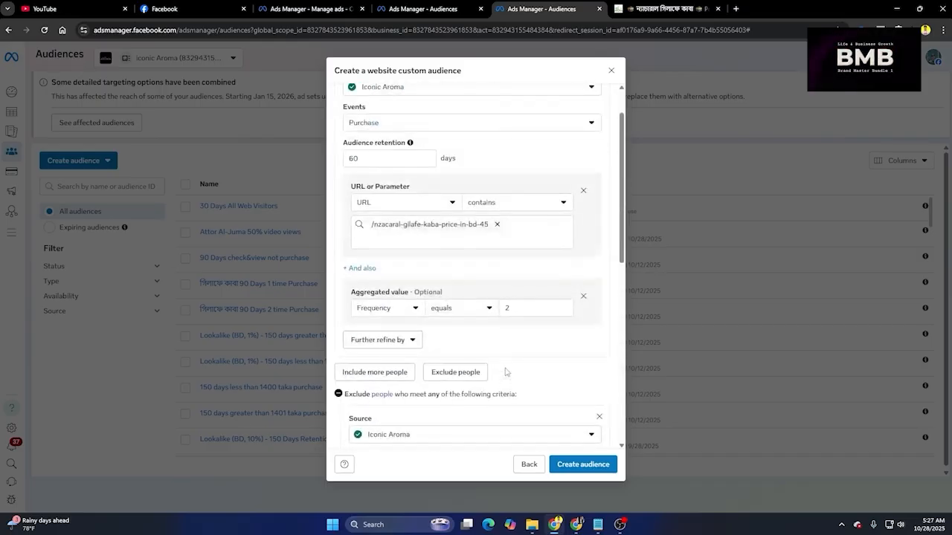
Step: Review the included purchasers' audience retention, product URL and frequency criteria
scroll(507, 372, "up", 1)
left_click_drag(370, 208, 347, 210)
left_click(499, 199)
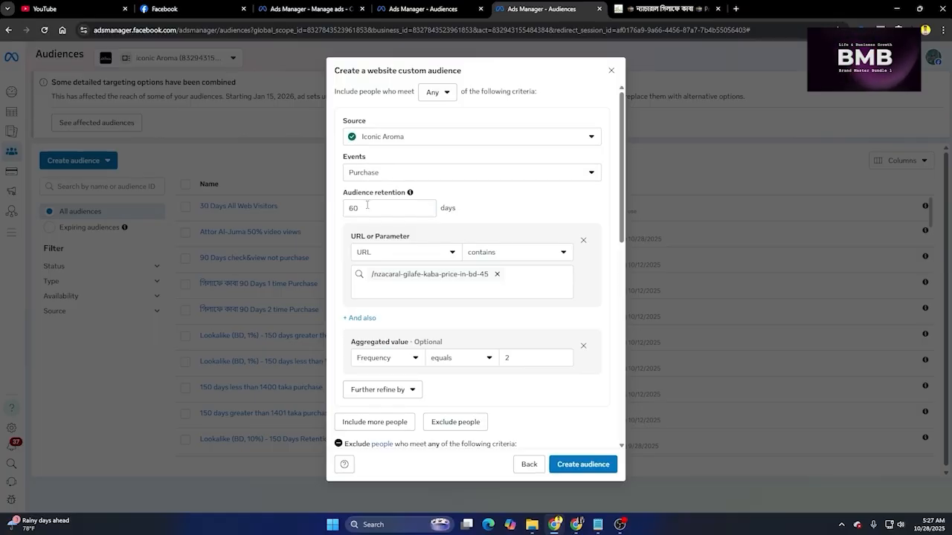
left_click_drag(367, 206, 348, 209)
left_click(508, 199)
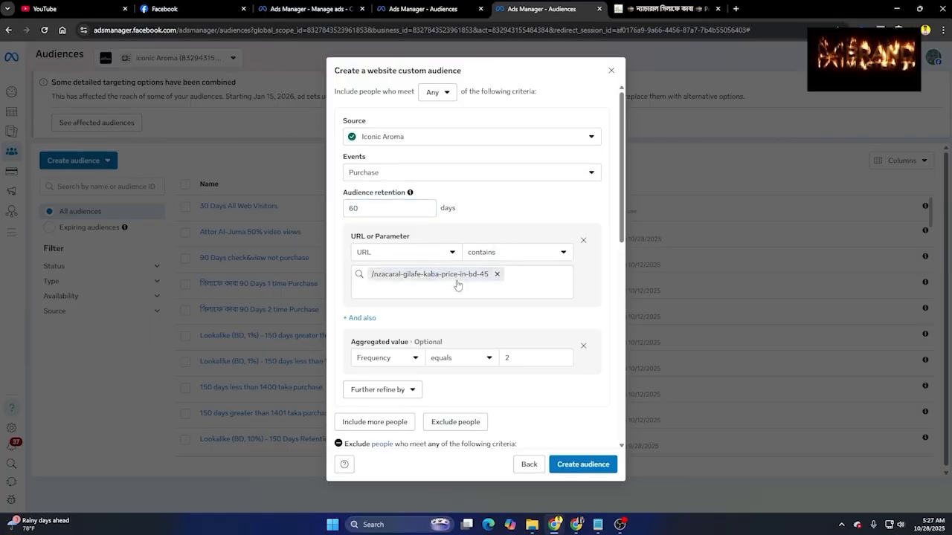
left_click(504, 358)
type("2")
scroll(469, 275, "down", 3)
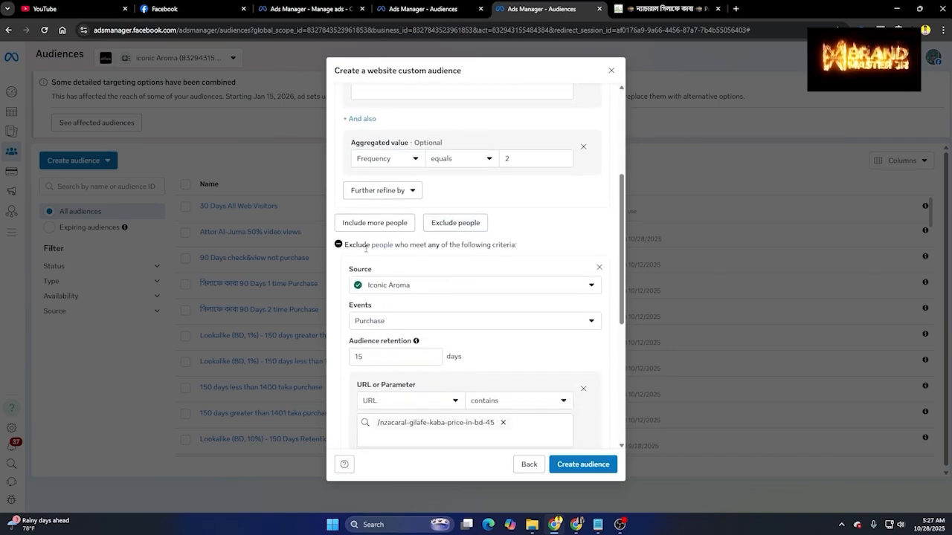
Step: Review the excluded purchasers' audience retention and frequency criteria
scroll(358, 250, "down", 3)
double_click(355, 257)
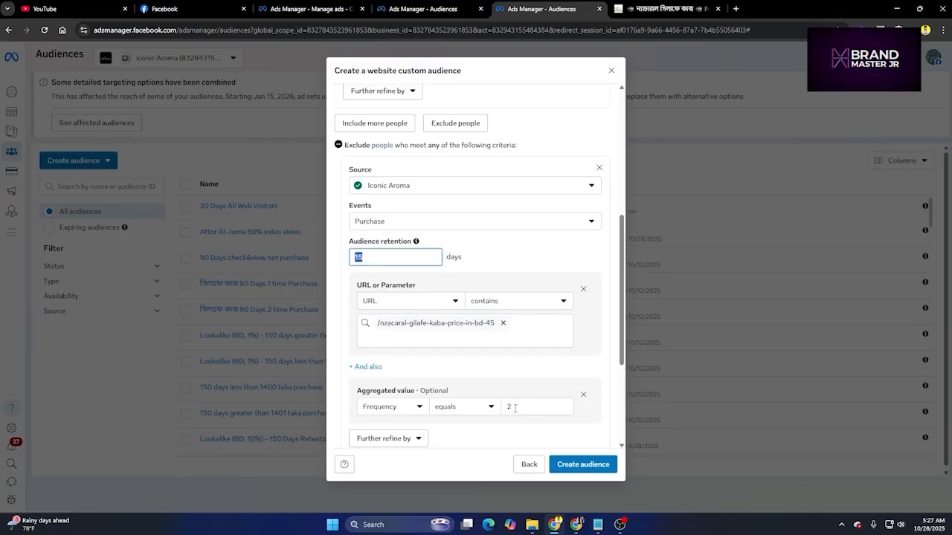
scroll(514, 407, "down", 1)
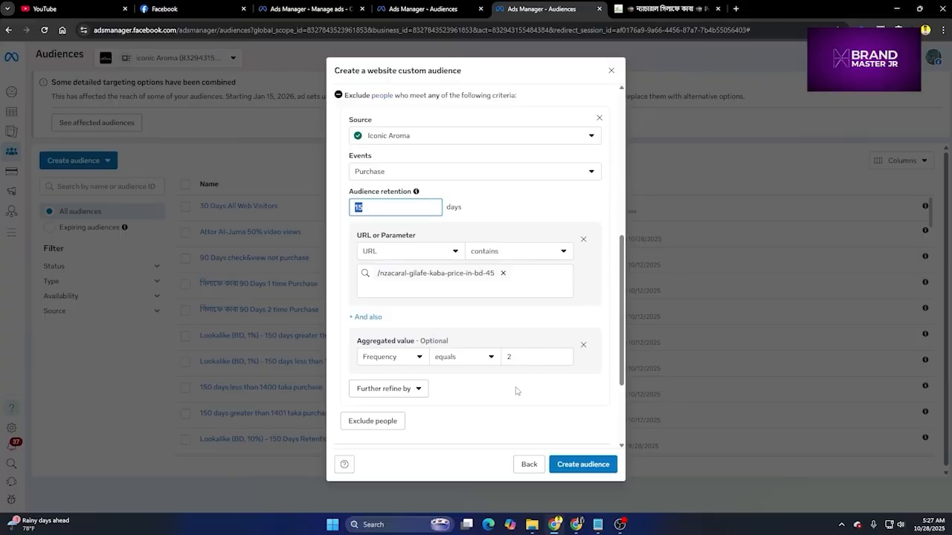
double_click(512, 358)
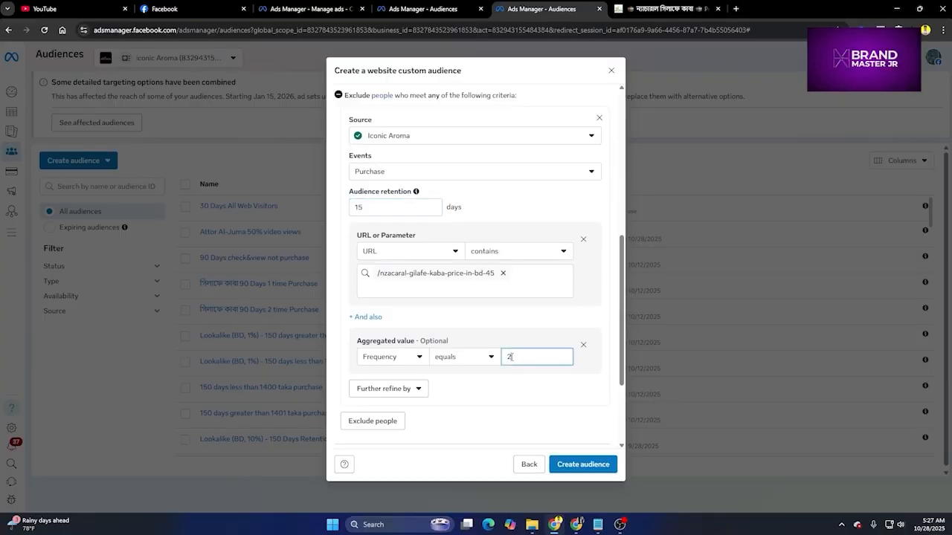
left_click(516, 402)
double_click(364, 208)
left_click(517, 200)
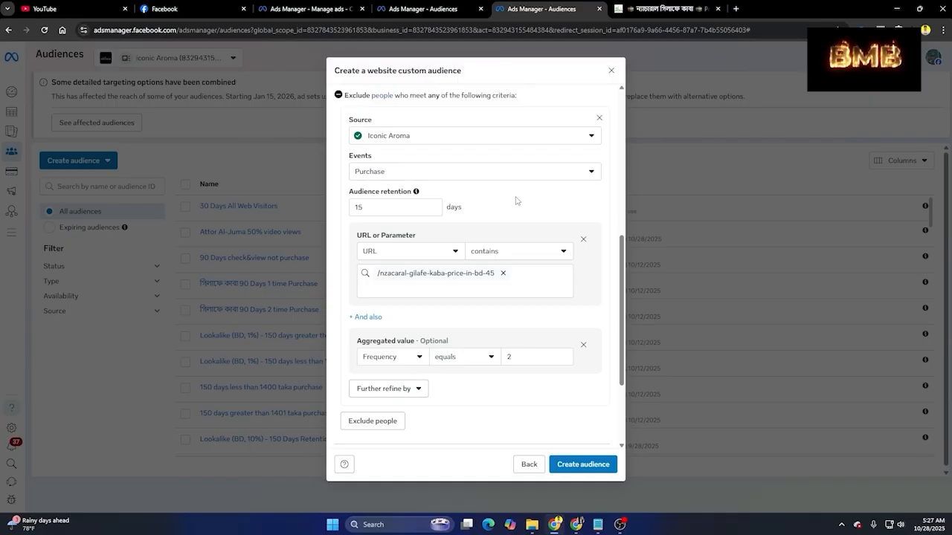
Step: Change the excluded purchasers' frequency comparison to is less than or equal to (≤)
double_click(512, 357)
left_click(478, 360)
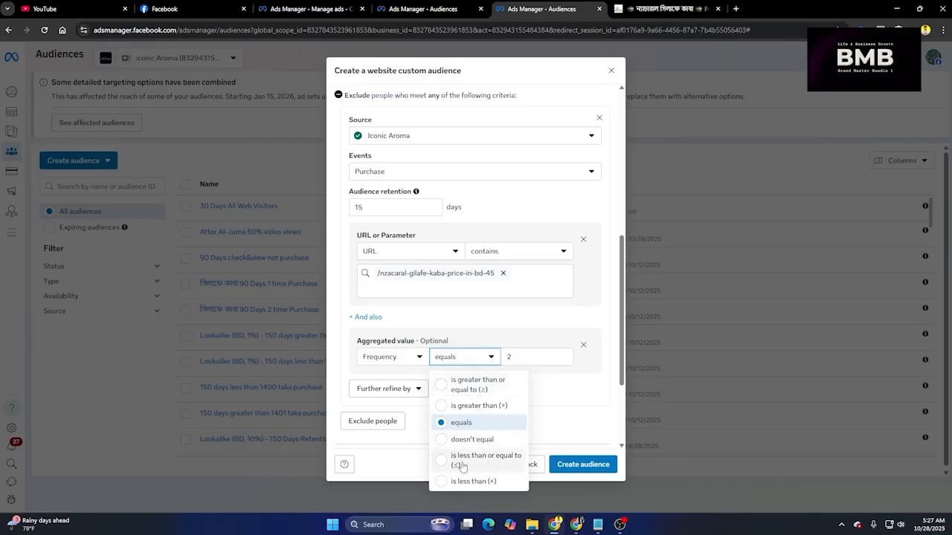
left_click(488, 460)
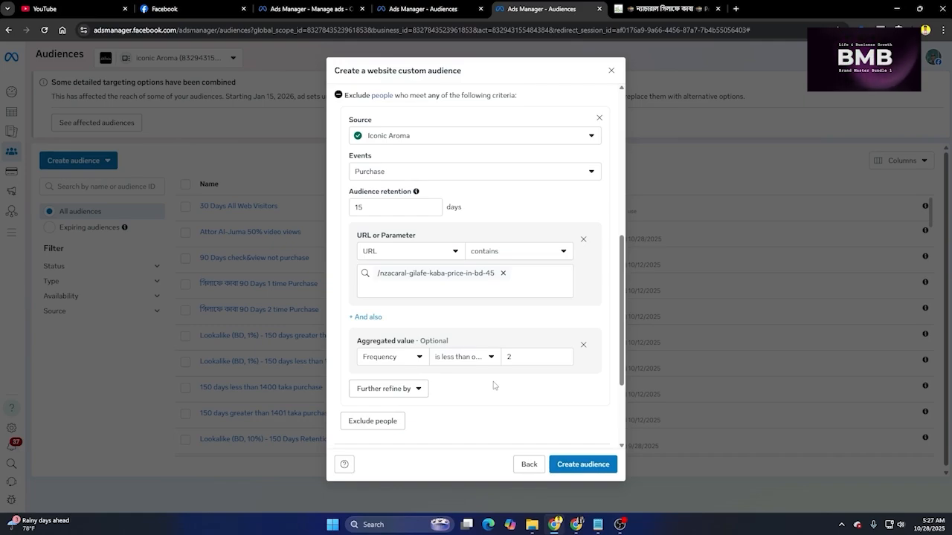
Step: Try a frequency of 3 for both the included and the excluded purchasers and check the comparison options
scroll(493, 386, "up", 2)
left_click(506, 158)
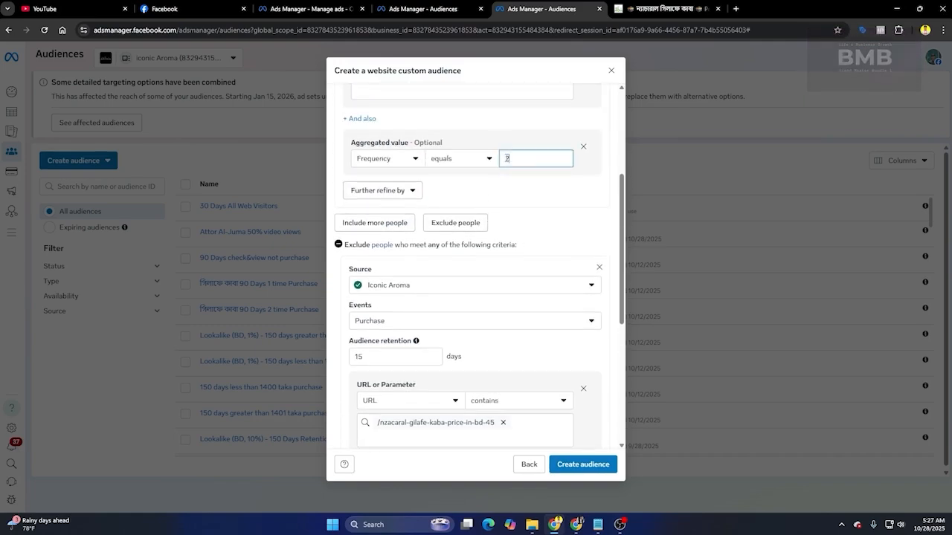
scroll(550, 287, "down", 3)
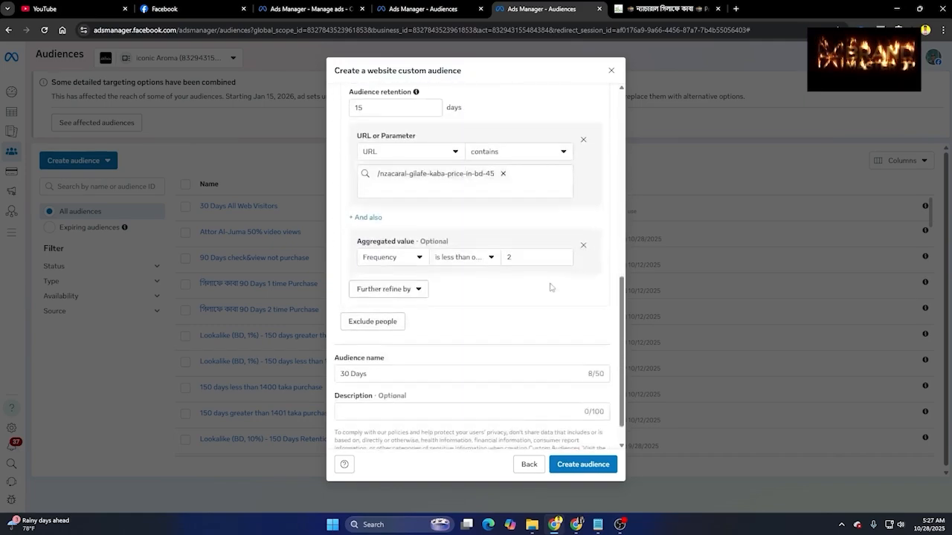
double_click(509, 258)
type("3")
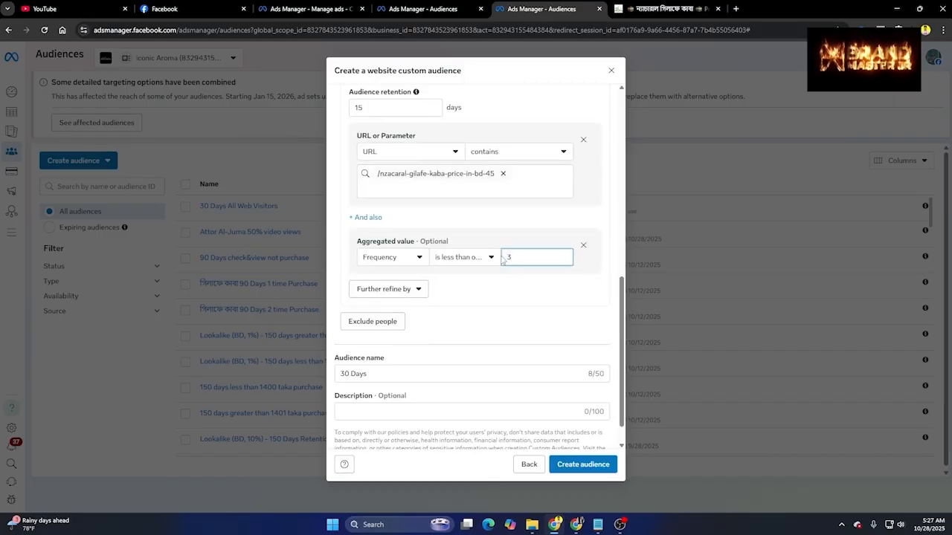
left_click(484, 258)
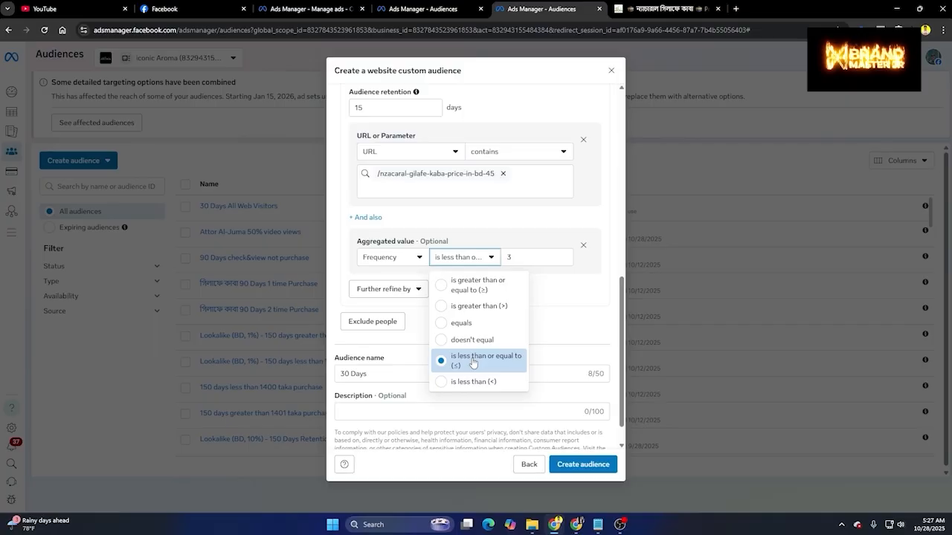
left_click(556, 323)
Step: Restore the frequency to 2 for both the included and the excluded purchasers
scroll(557, 323, "up", 2)
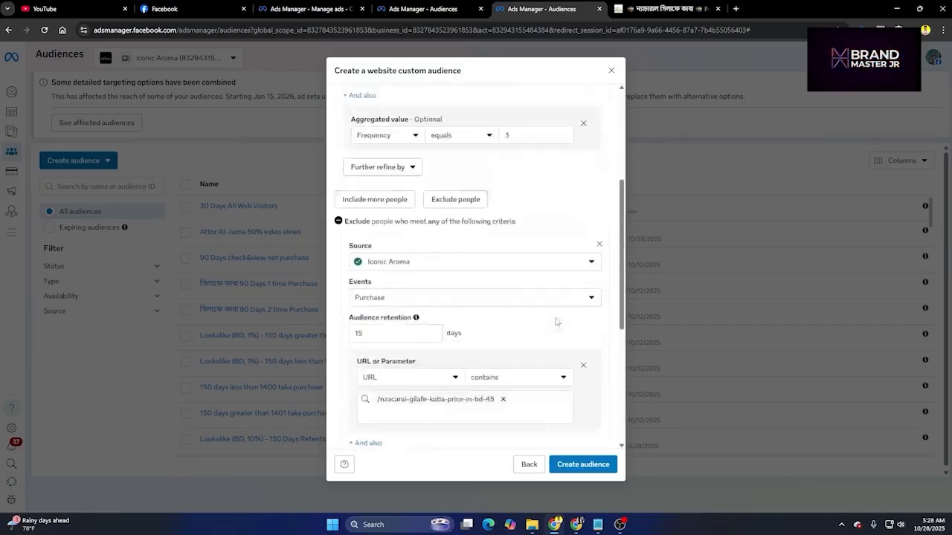
scroll(557, 322, "up", 1)
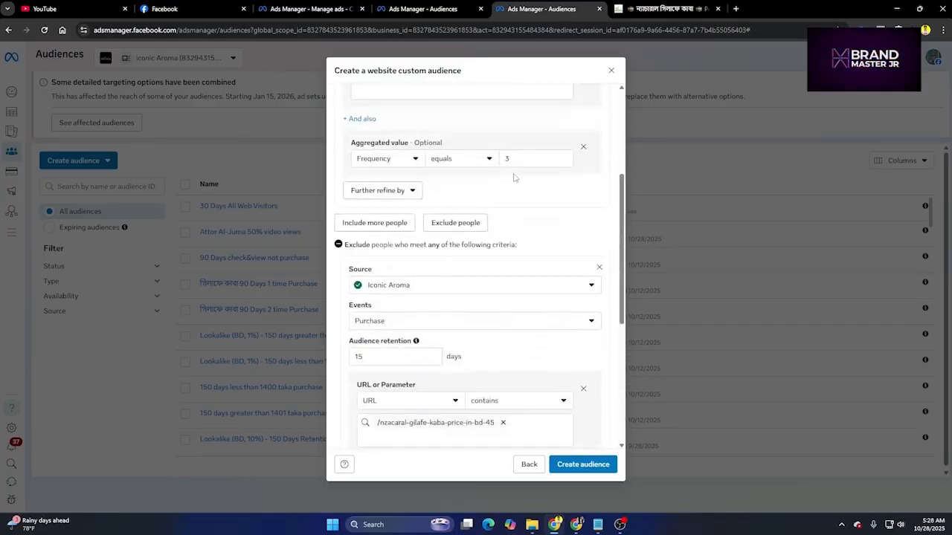
double_click(506, 159)
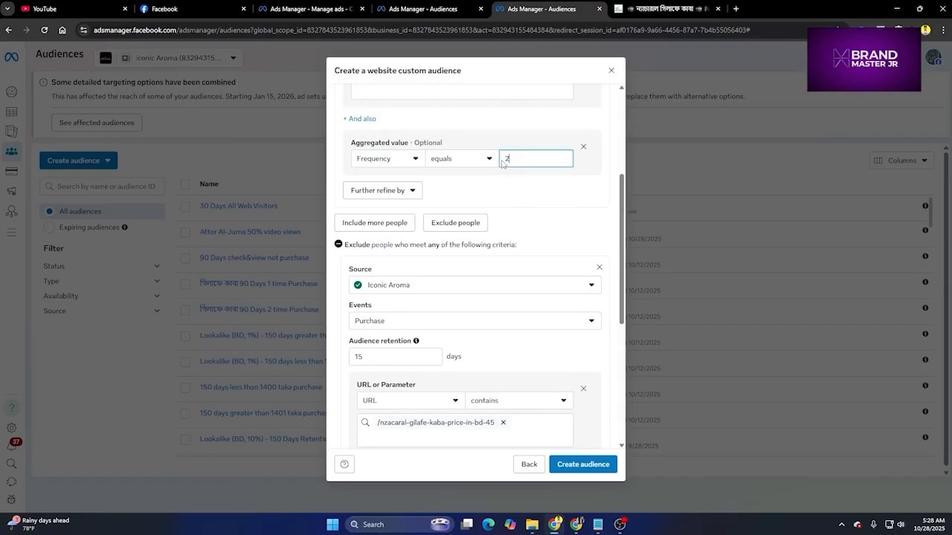
type("2")
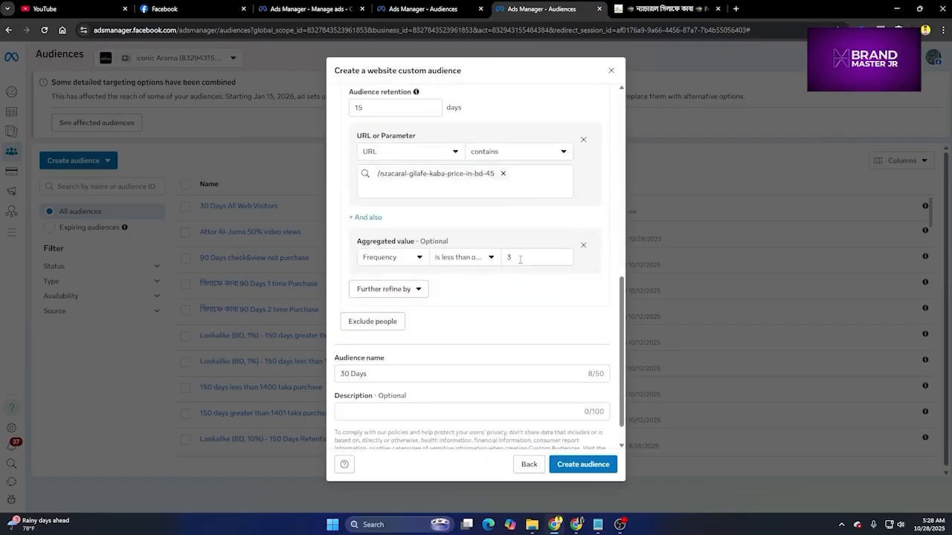
double_click(510, 258)
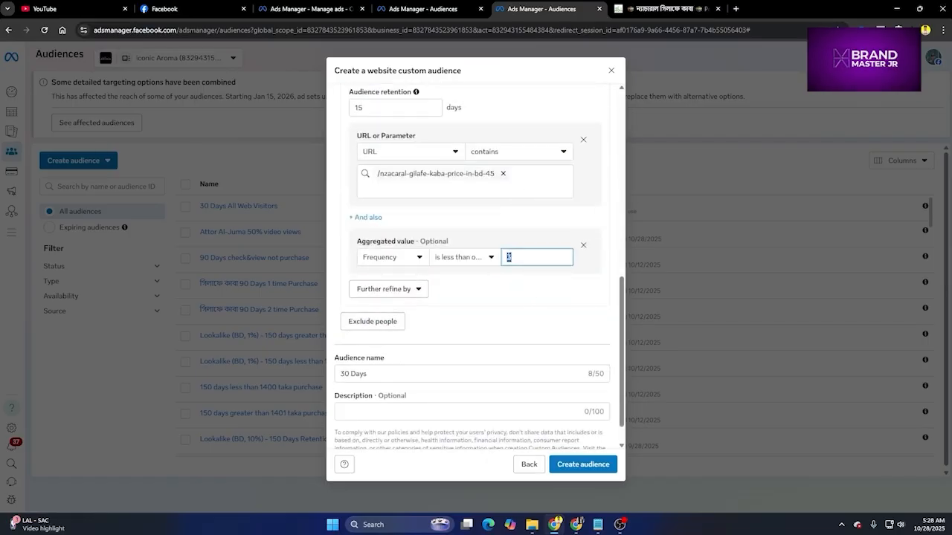
scroll(493, 316, "up", 3)
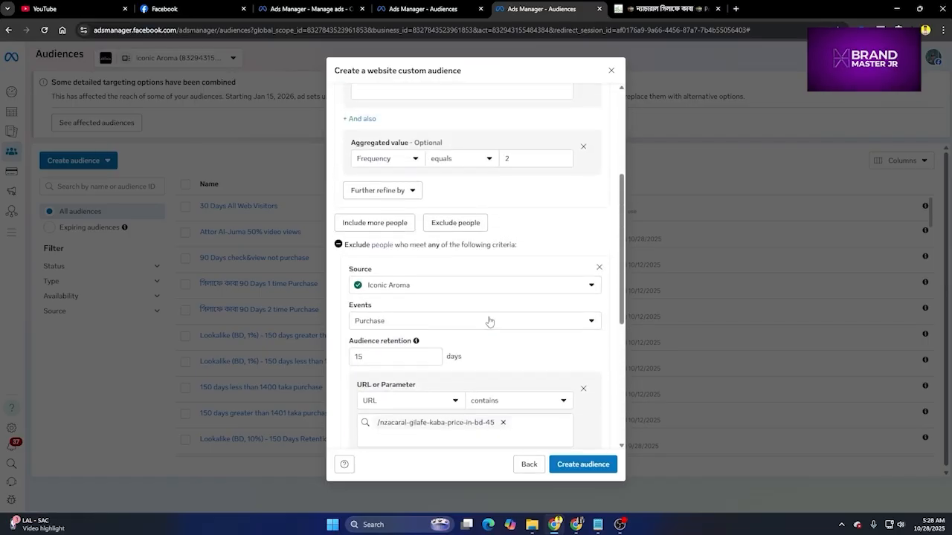
Step: Name the audience 45 Days 2 Time Purchase Audience
scroll(489, 321, "up", 3)
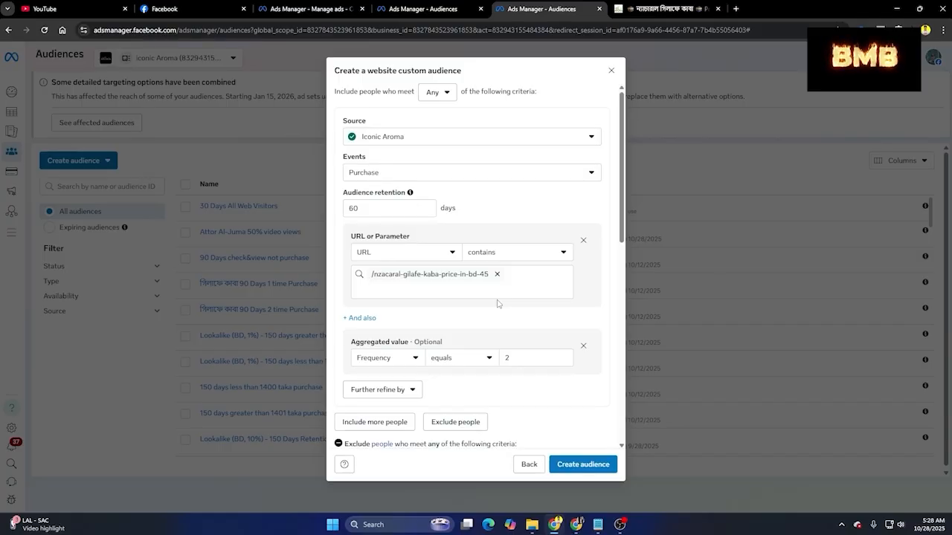
scroll(497, 303, "down", 5)
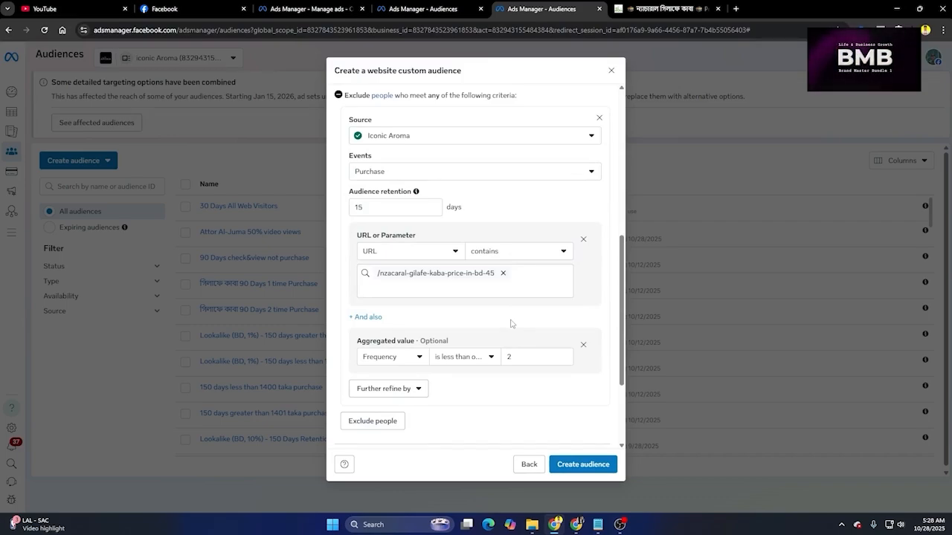
scroll(510, 325, "down", 3)
scroll(503, 328, "up", 4)
scroll(421, 328, "down", 3)
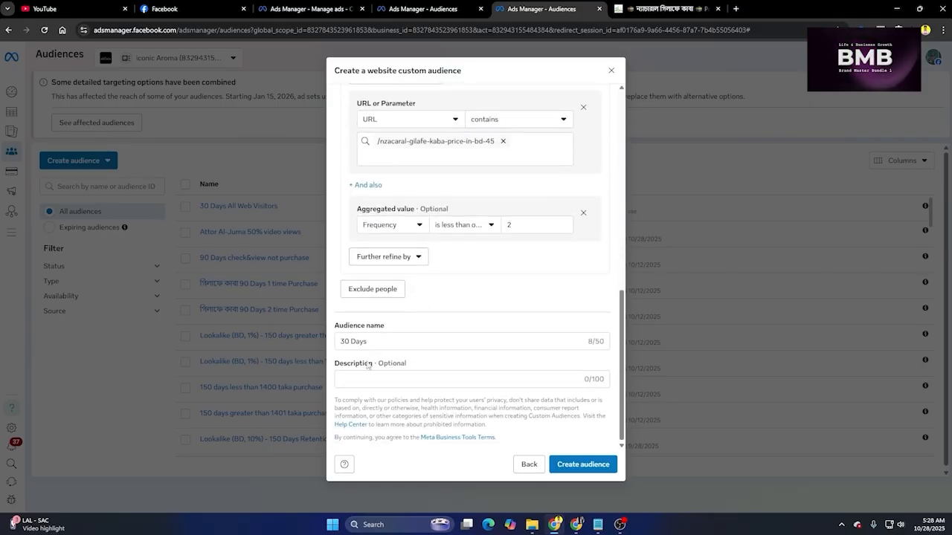
left_click_drag(352, 339, 336, 341)
type("45")
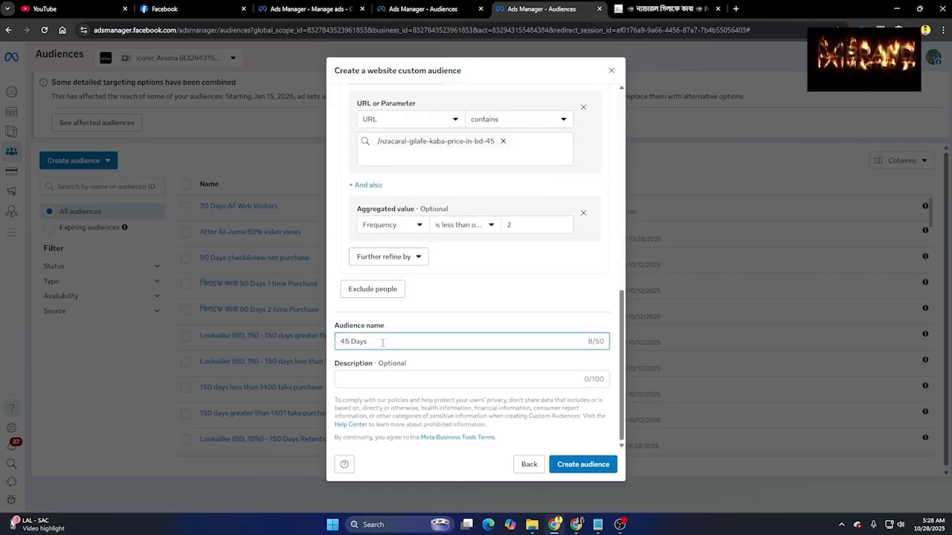
scroll(382, 343, "up", 2)
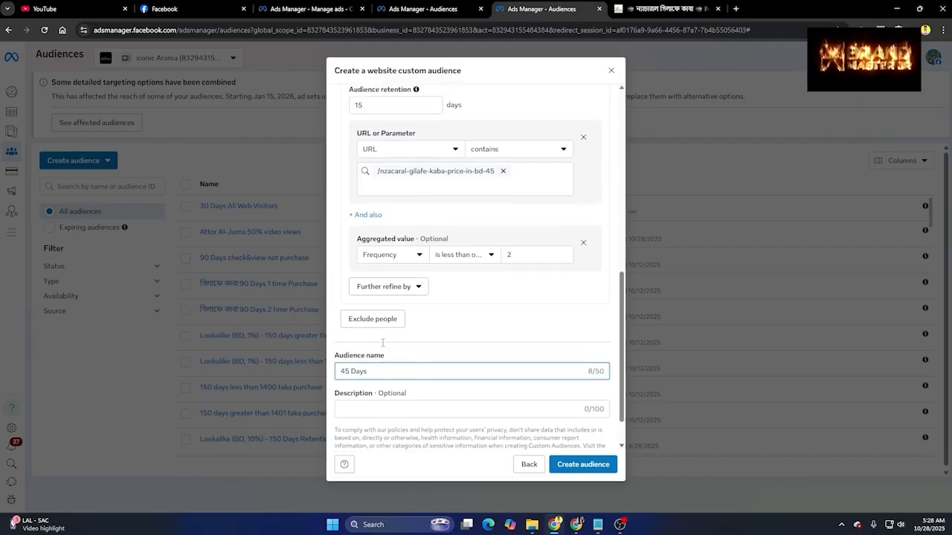
scroll(386, 342, "down", 2)
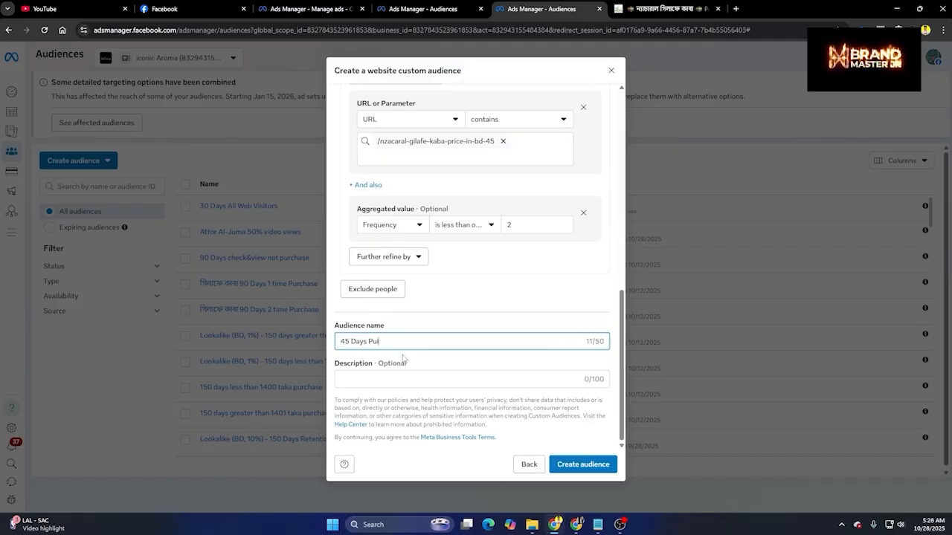
type("chase")
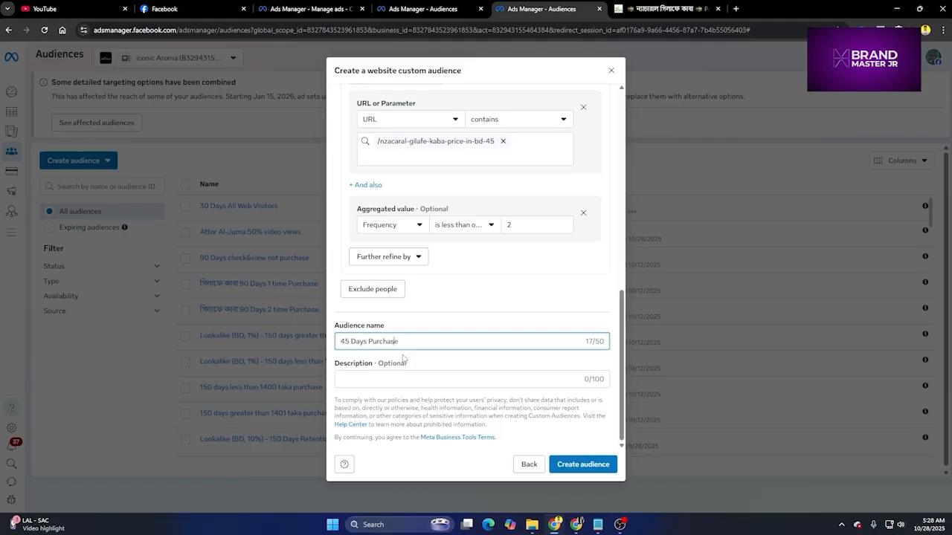
type(" 2 Time")
type("Audience")
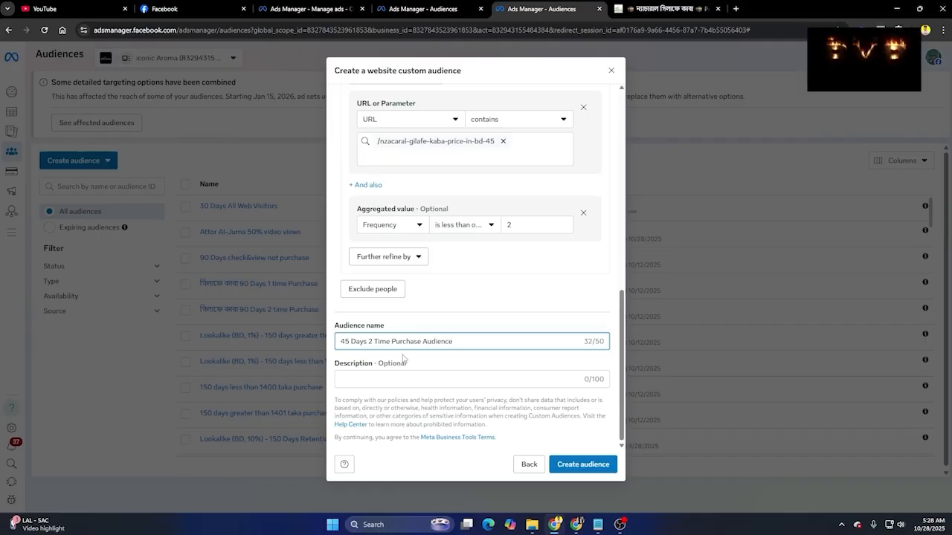
Step: Review the inclusion and exclusion criteria and examine the aggregated value options for the excluded purchasers
scroll(402, 359, "up", 6)
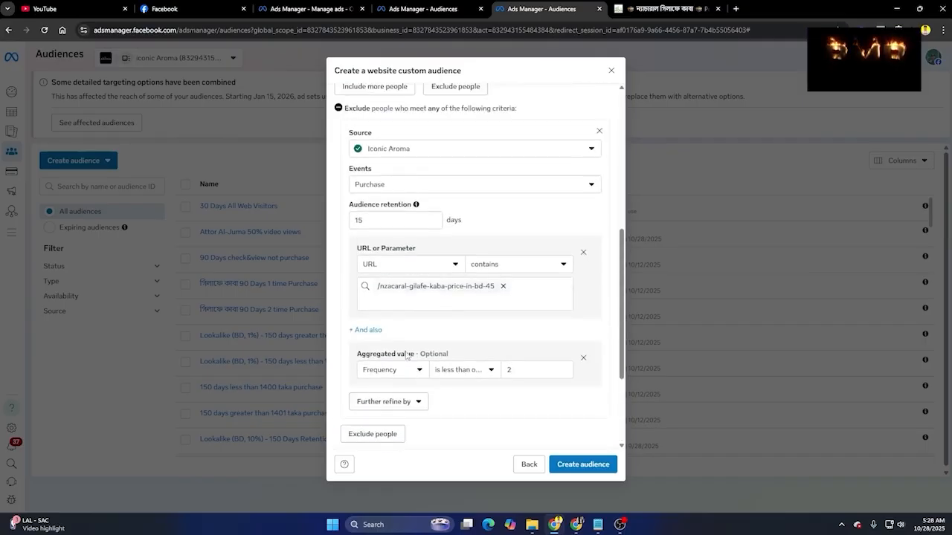
scroll(460, 294, "down", 3)
scroll(460, 294, "down", 4)
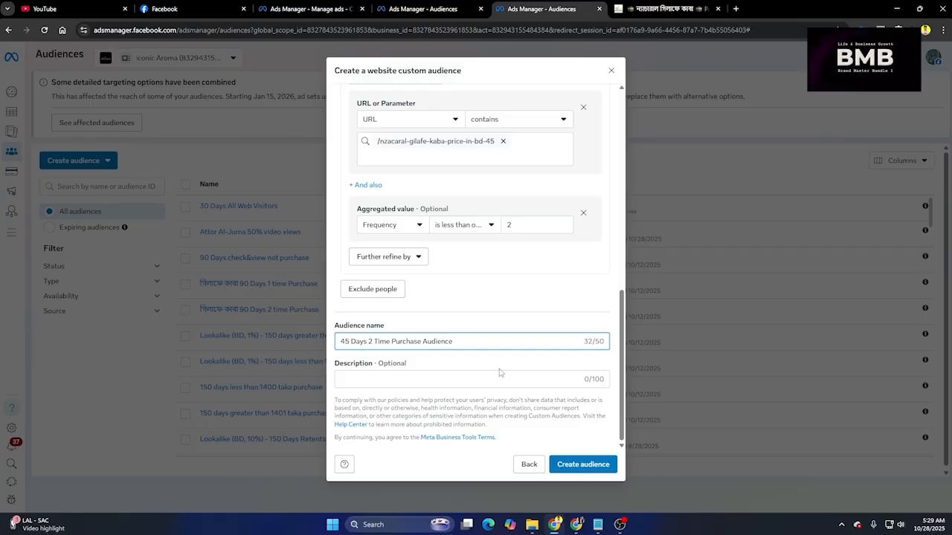
scroll(500, 372, "up", 3)
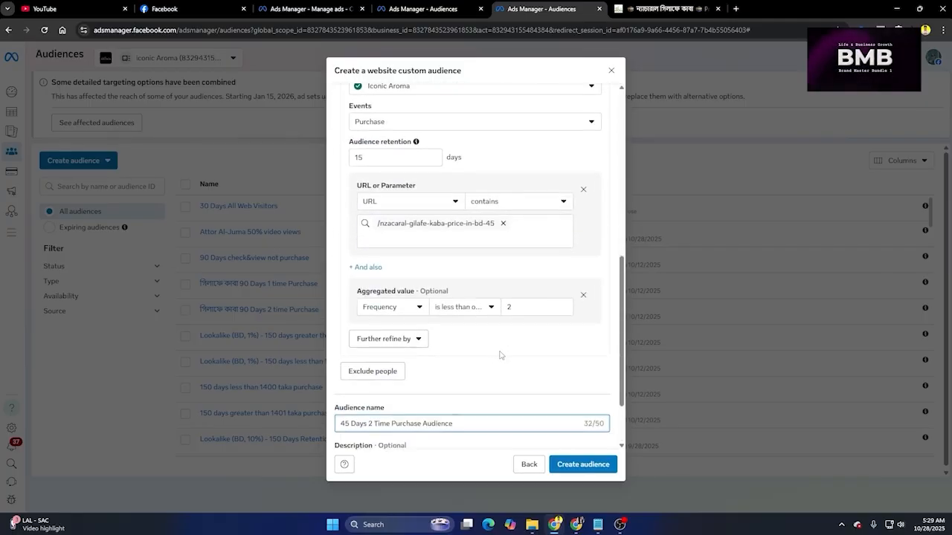
scroll(429, 272, "down", 2)
left_click(407, 258)
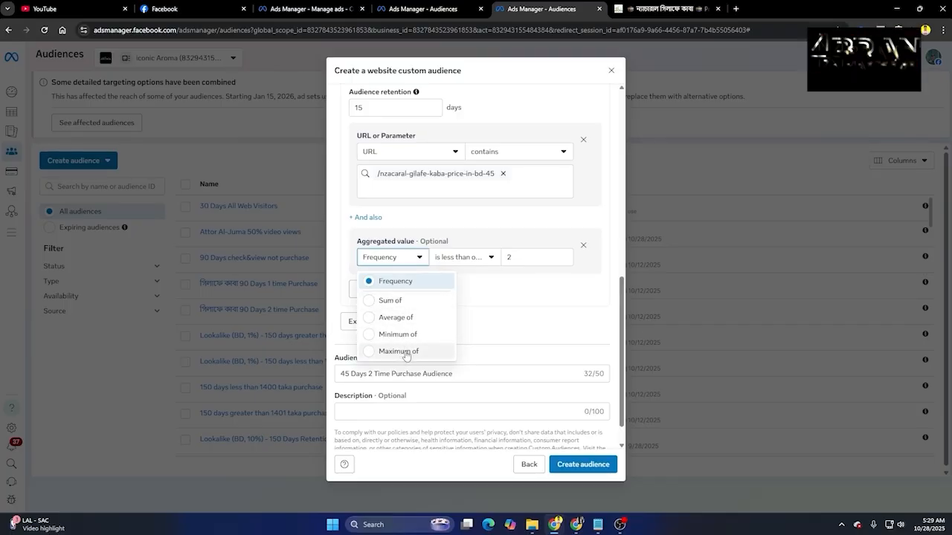
scroll(432, 260, "up", 5)
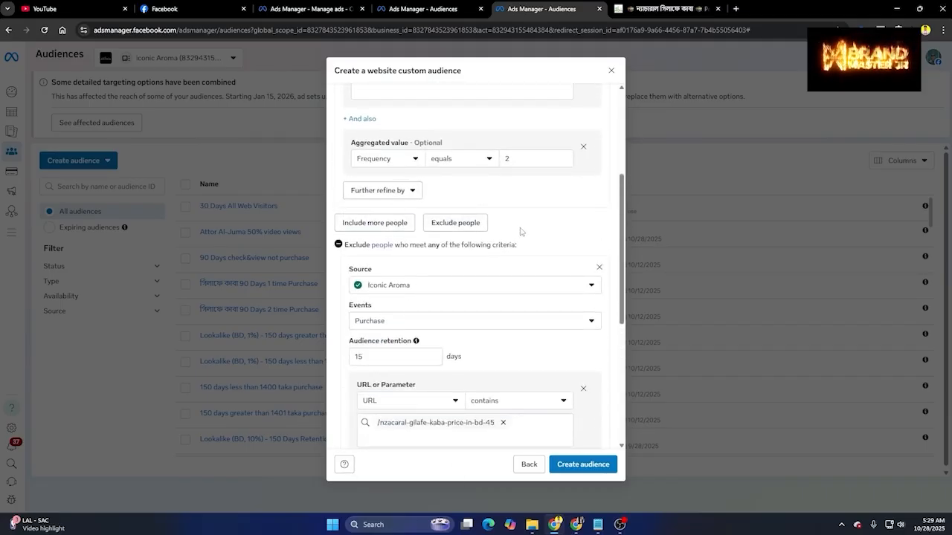
Step: Examine the Any/All matching choice for included people and compare the 60-day inclusion rules with the 15-day exclusion rules
scroll(521, 232, "up", 3)
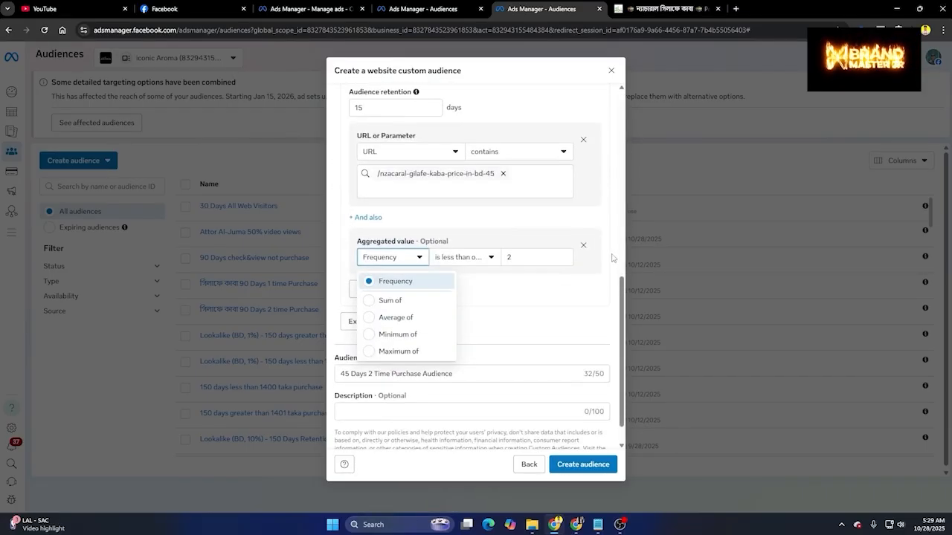
left_click(611, 259)
scroll(565, 223, "up", 6)
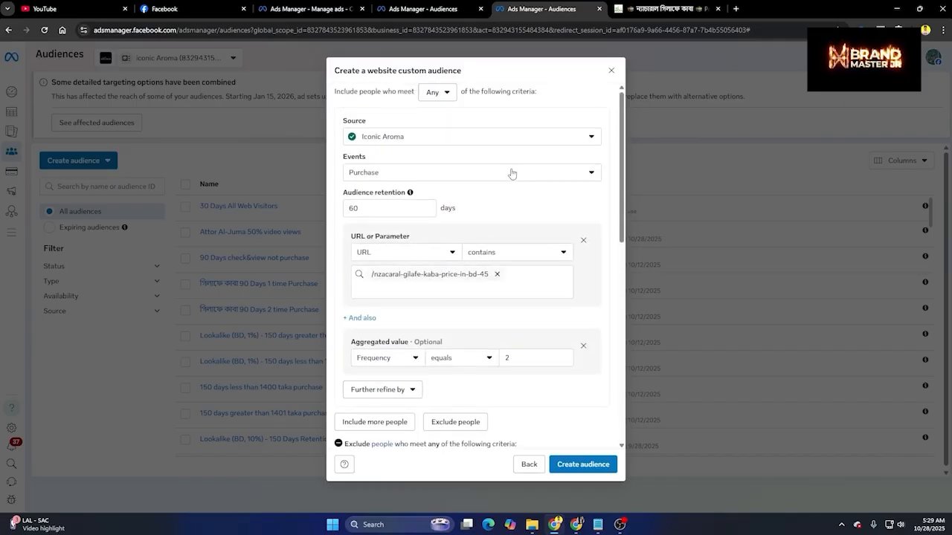
left_click(437, 95)
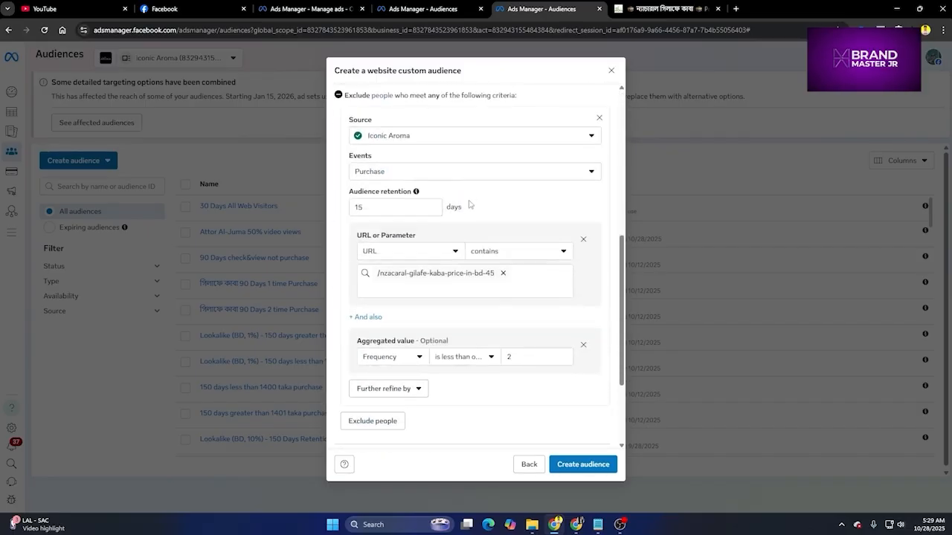
scroll(471, 254, "down", 1)
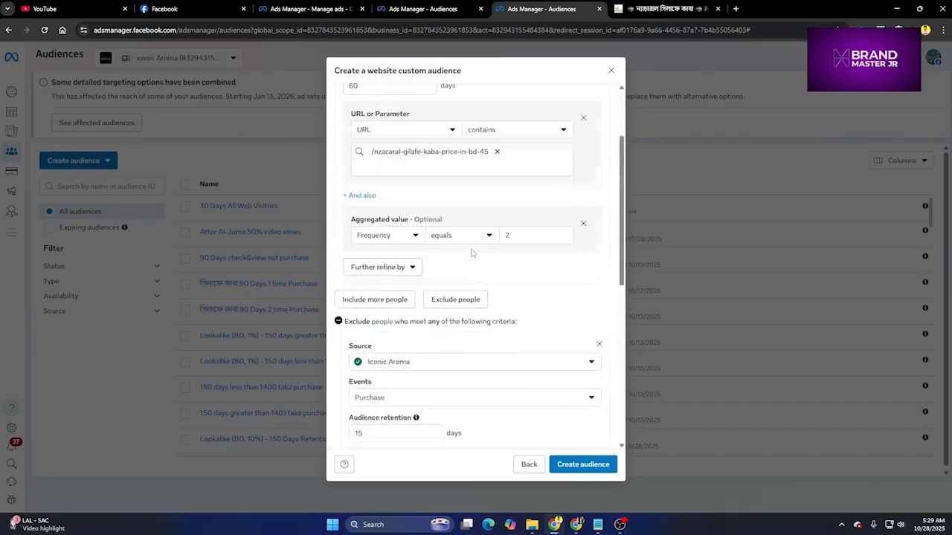
scroll(471, 251, "up", 2)
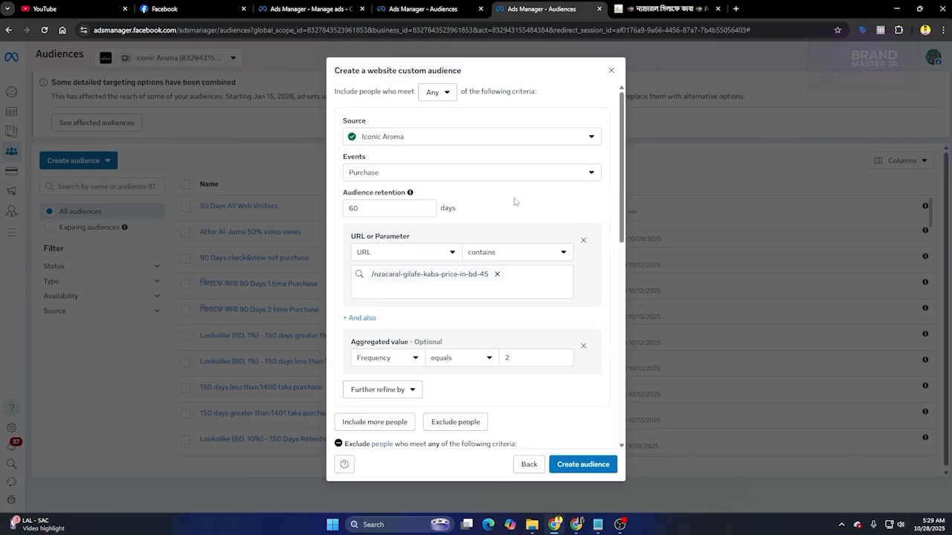
scroll(368, 263, "down", 2)
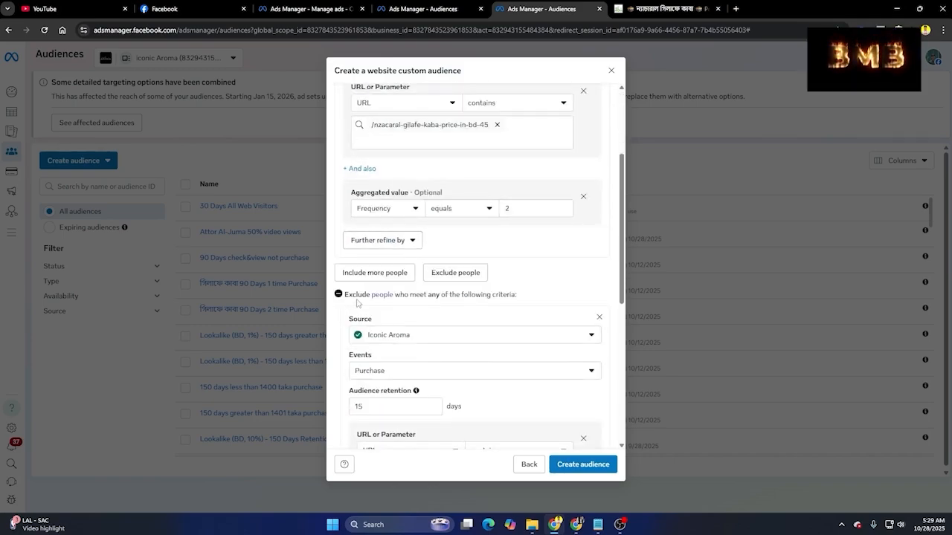
Step: Remove the purchaser exclusion group and add a second inclusion group from Iconic Aroma for the AddToCart event
left_click(598, 319)
left_click(395, 292)
scroll(394, 328, "down", 1)
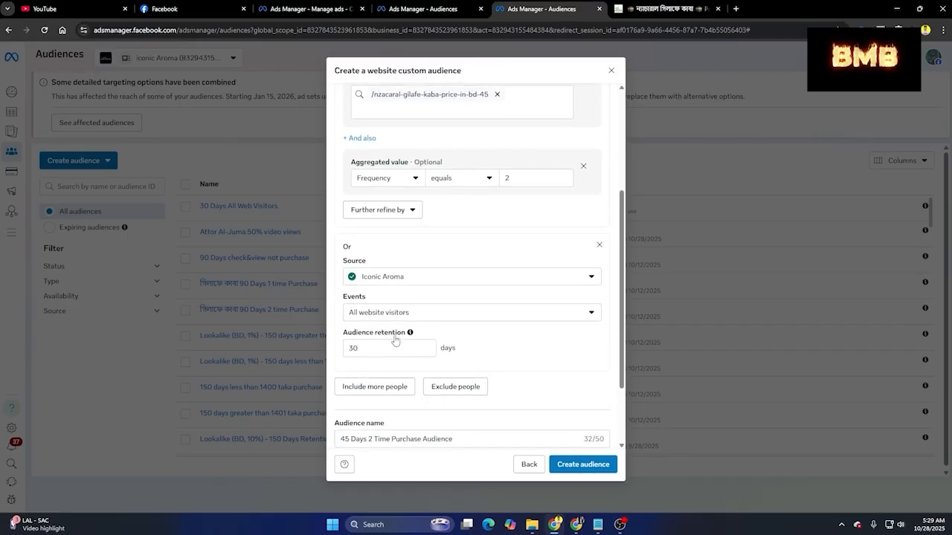
left_click(397, 313)
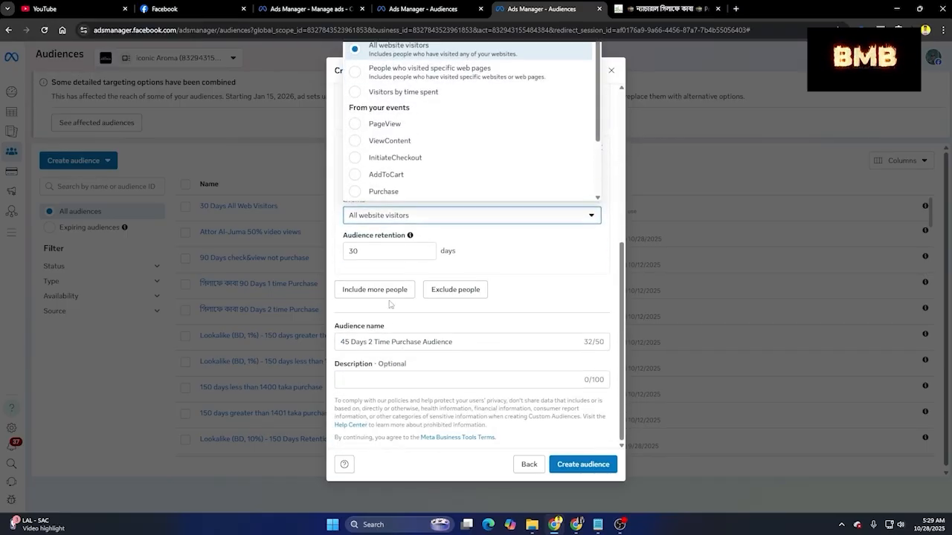
left_click(392, 175)
Step: Set the AddToCart group's audience retention to 60 days
scroll(555, 303, "up", 3)
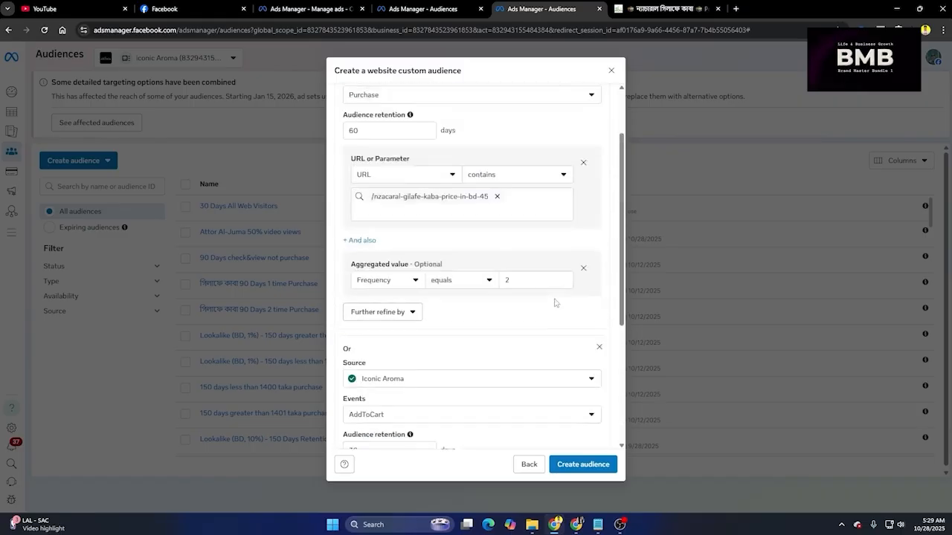
scroll(555, 302, "up", 2)
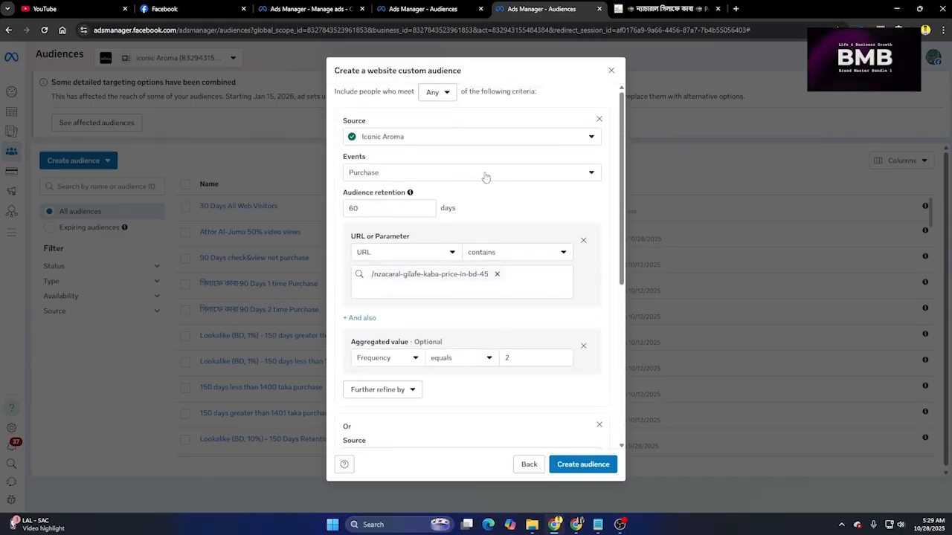
scroll(466, 215, "down", 3)
scroll(466, 214, "down", 2)
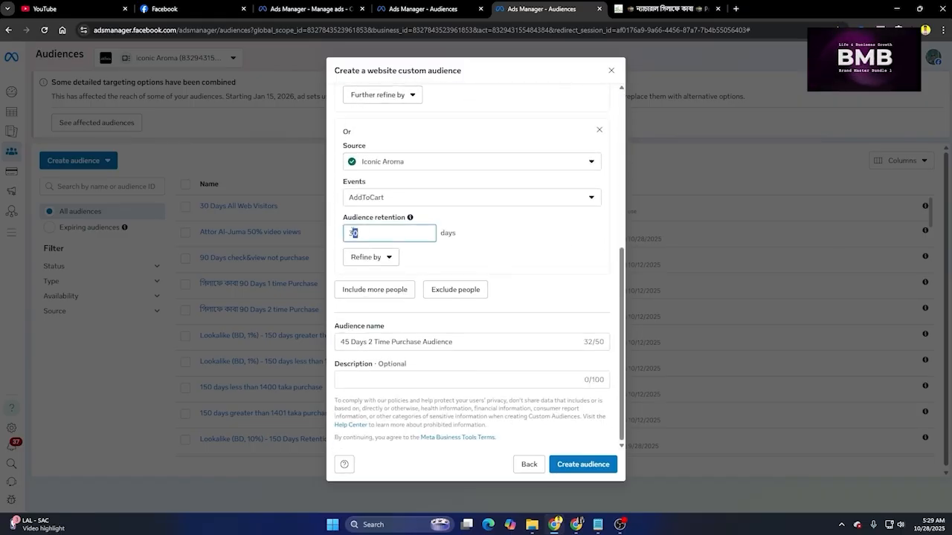
left_click_drag(362, 233, 347, 237)
type("60")
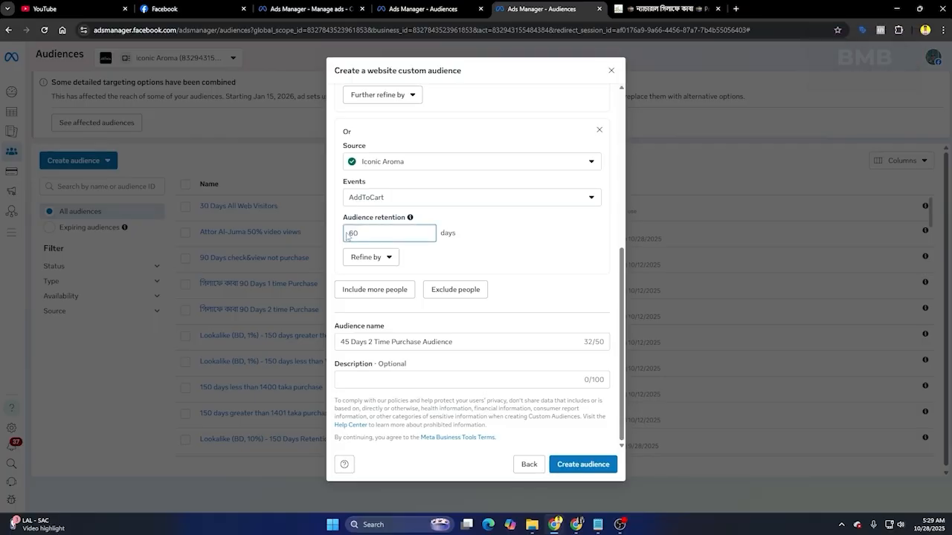
left_click(520, 263)
Step: Refine the AddToCart group to URLs containing /nzacaral-gilafe-kaba-price-in-bd-45
scroll(520, 262, "up", 5)
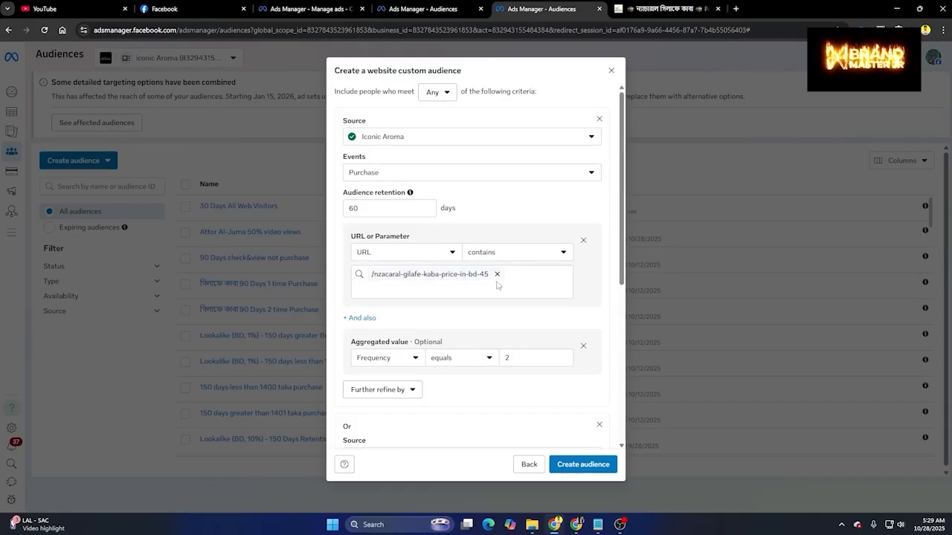
scroll(498, 284, "down", 3)
left_click_drag(340, 325, 384, 324)
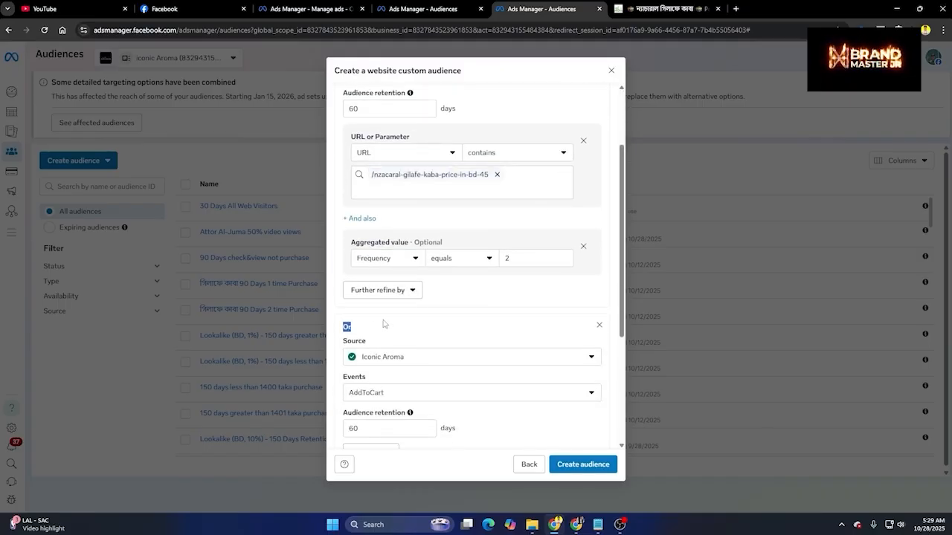
scroll(384, 323, "down", 3)
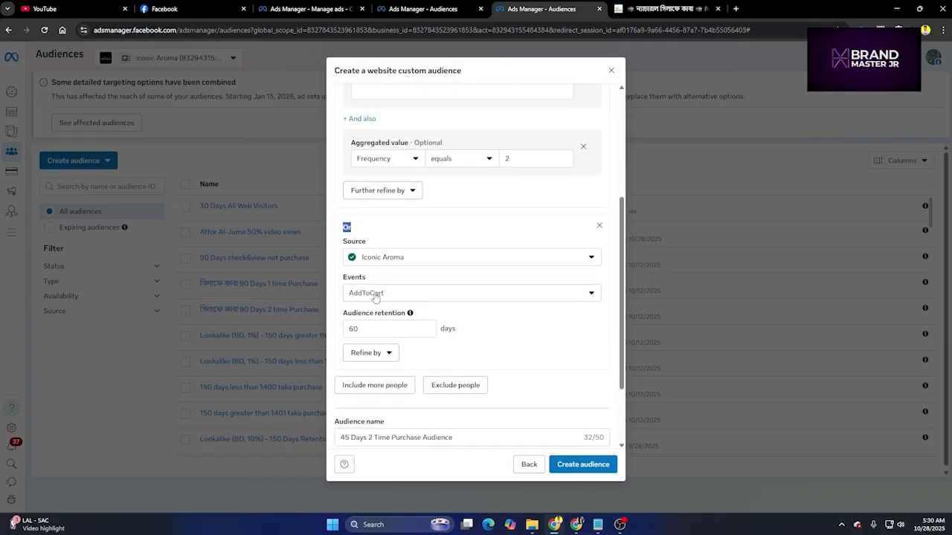
scroll(512, 283, "down", 3)
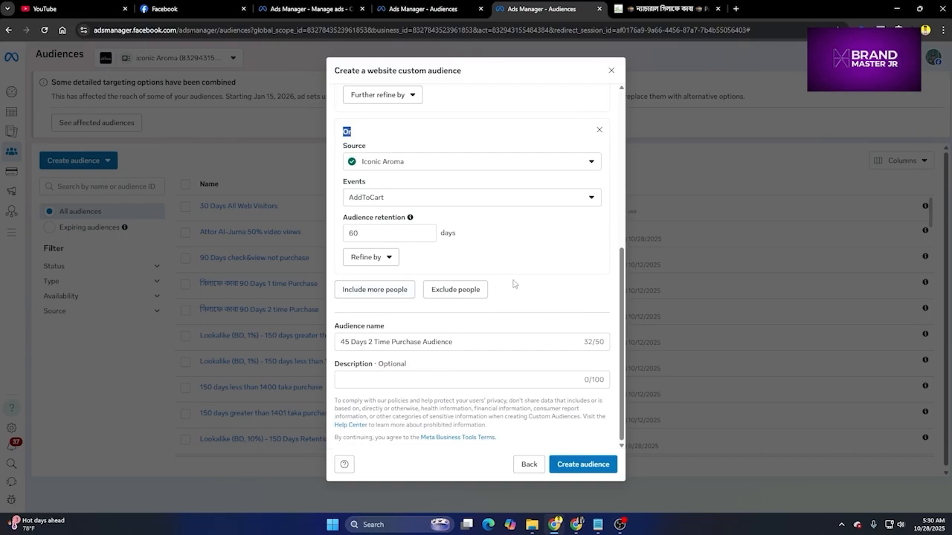
left_click(380, 257)
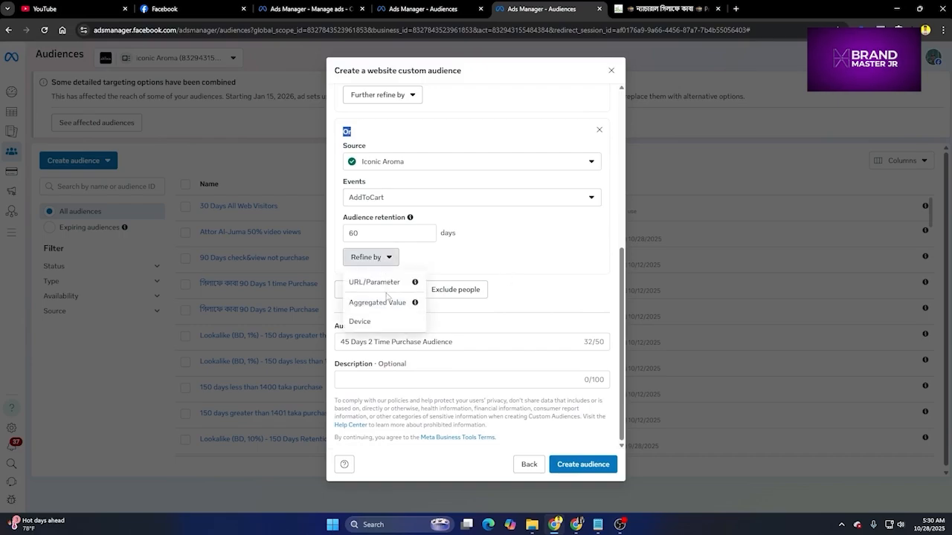
left_click(378, 282)
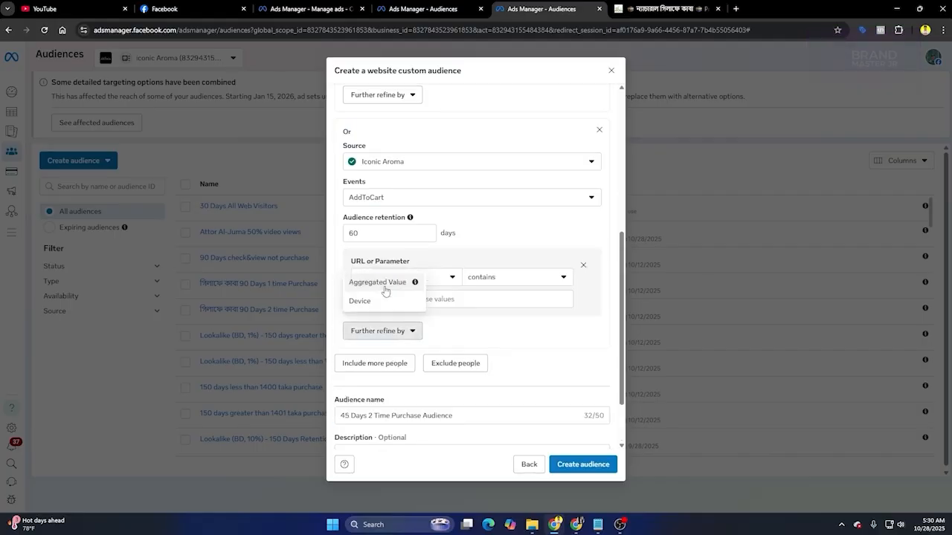
key("super+v")
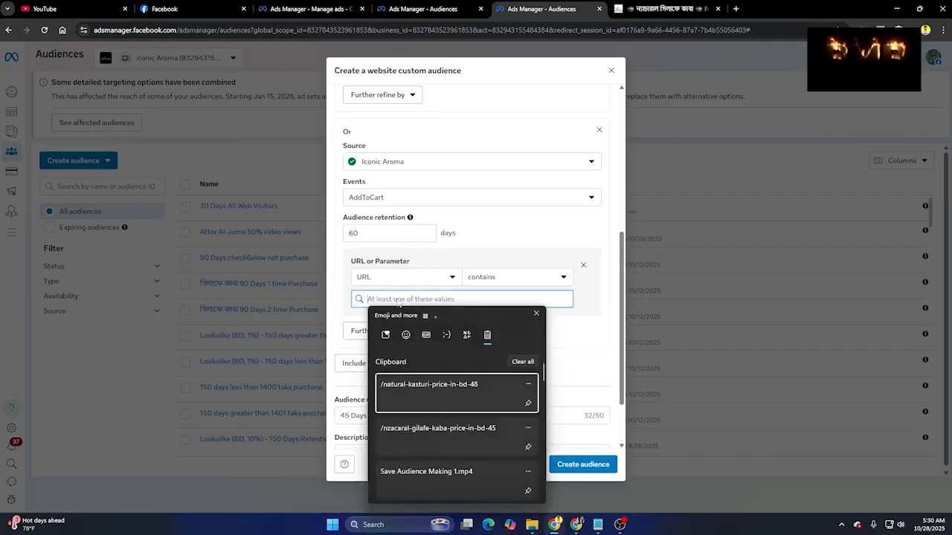
left_click(453, 425)
left_click(471, 322)
Step: Further refine the AddToCart group by an aggregated value with frequency equals 2
scroll(499, 340, "down", 2)
scroll(469, 236, "up", 5)
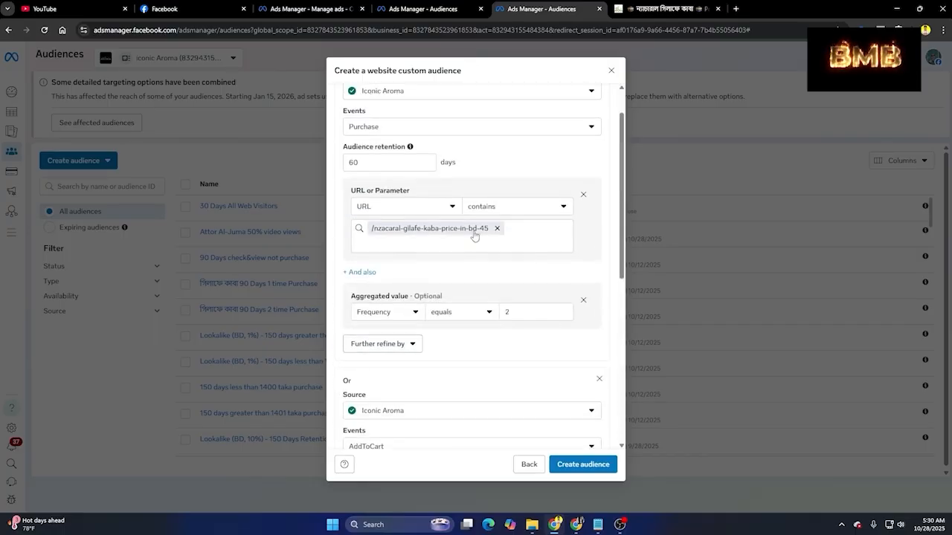
scroll(419, 277, "down", 4)
left_click(400, 312)
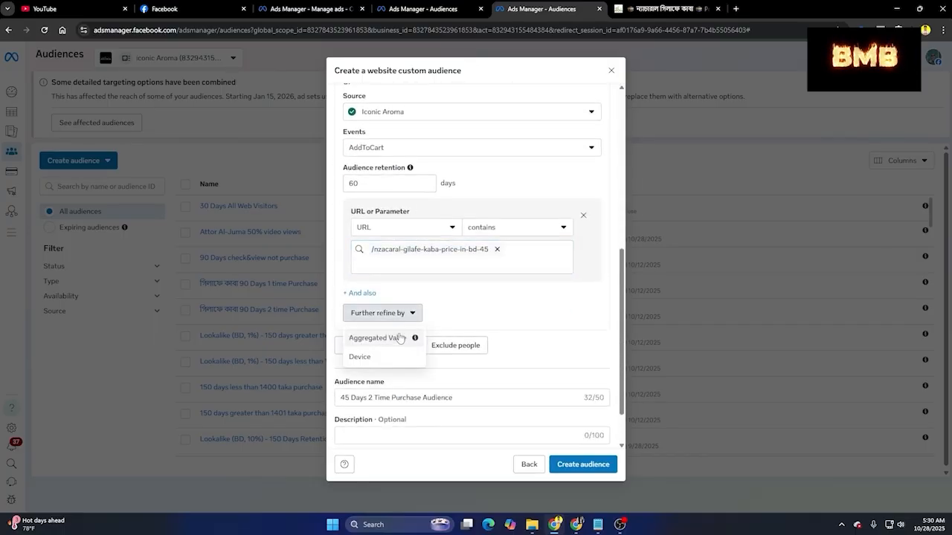
left_click(395, 346)
left_click(441, 338)
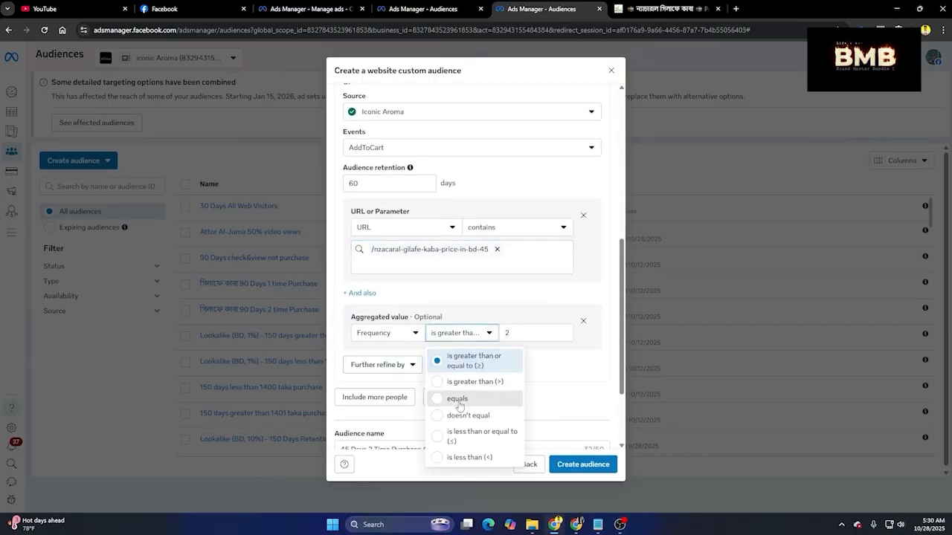
left_click(456, 397)
Step: Compare the Purchase and AddToCart groups and require included people to meet All of the criteria
scroll(563, 376, "up", 3)
scroll(461, 259, "down", 3)
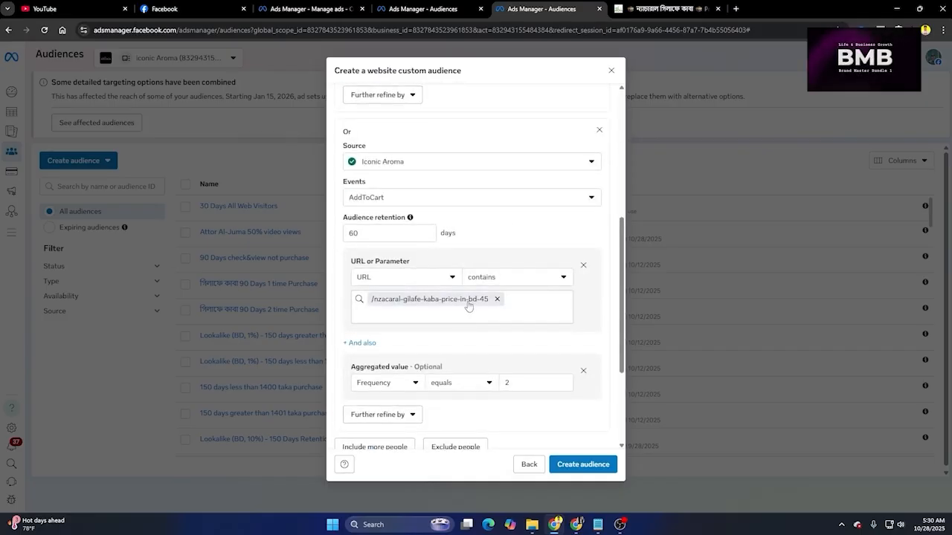
scroll(505, 272, "down", 2)
scroll(506, 272, "up", 5)
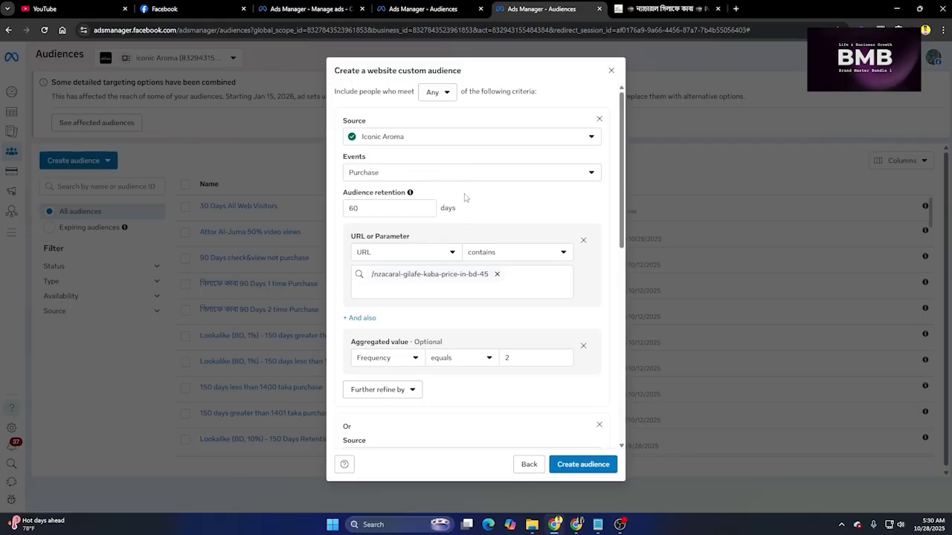
scroll(416, 237, "down", 3)
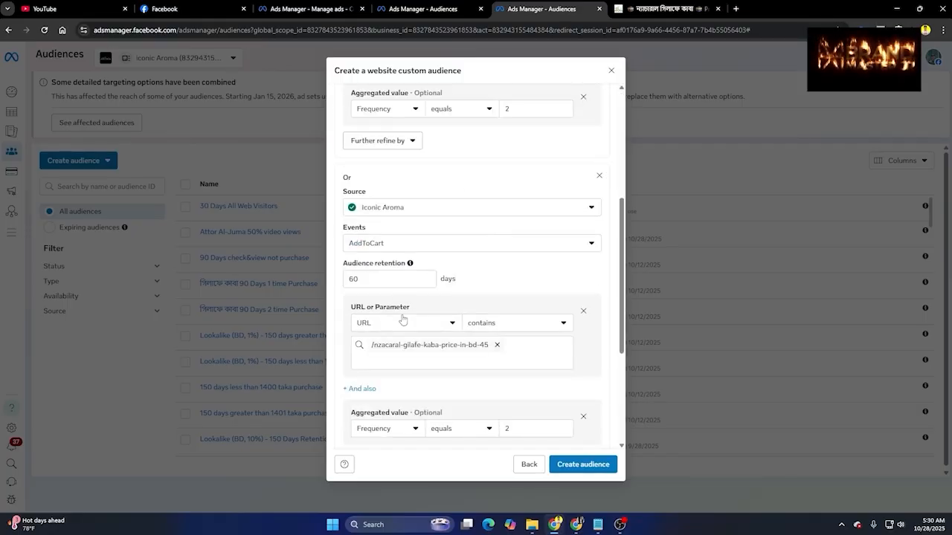
scroll(402, 320, "up", 3)
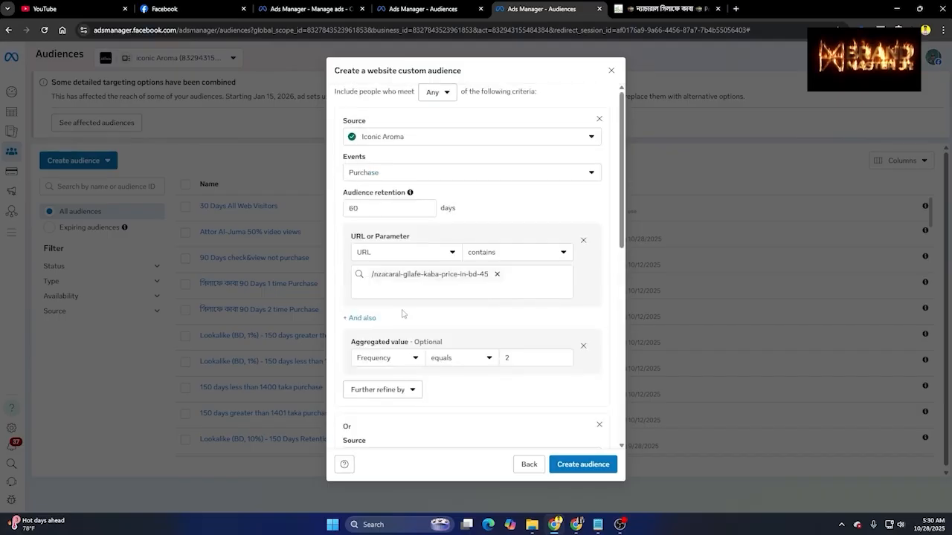
left_click(434, 94)
left_click(435, 133)
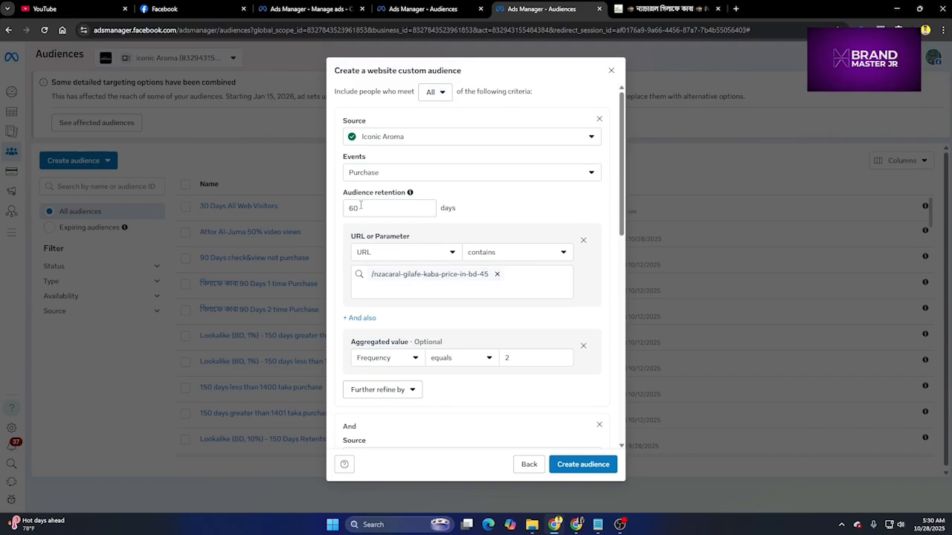
Step: Review how the Purchase and AddToCart groups are combined and read the audience size advice above the audience name
scroll(450, 195, "down", 4)
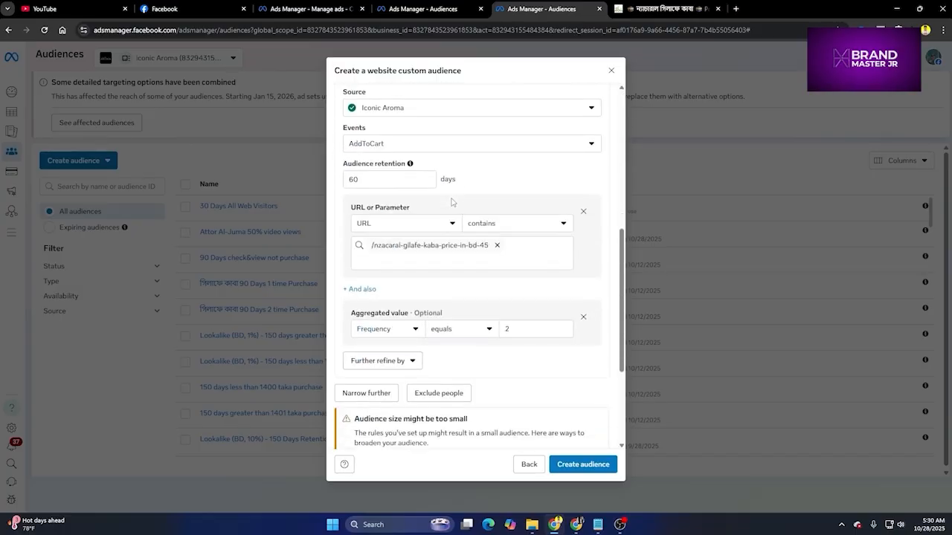
scroll(413, 193, "up", 1)
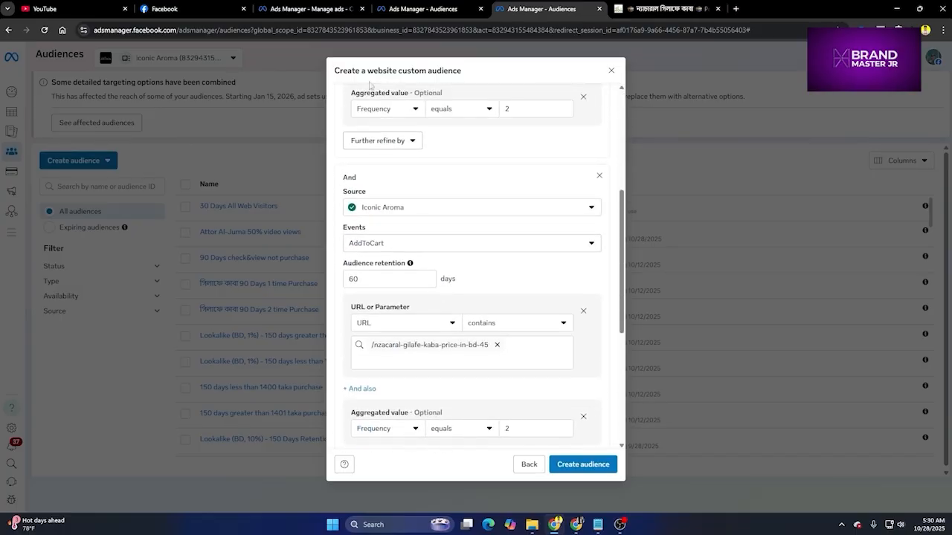
double_click(347, 179)
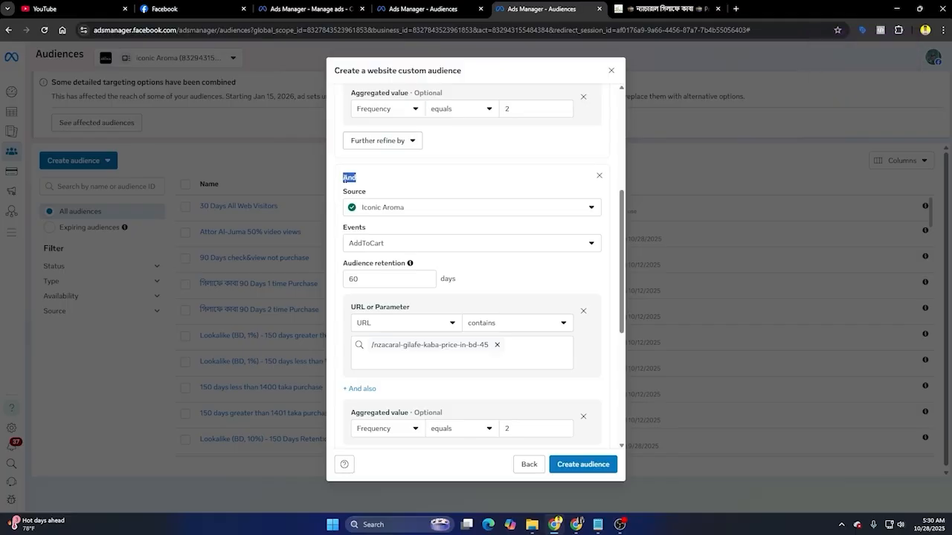
left_click(362, 177)
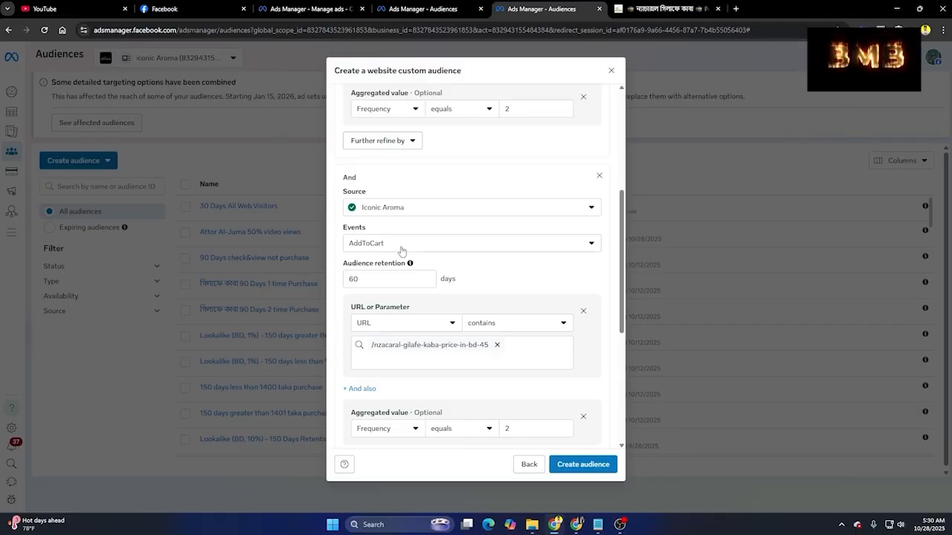
scroll(401, 251, "down", 3)
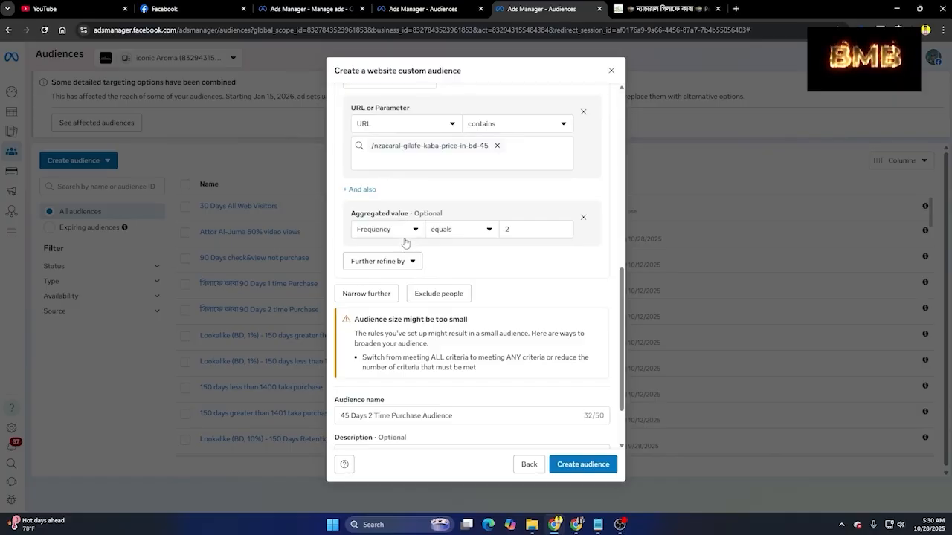
scroll(404, 243, "down", 1)
scroll(481, 368, "up", 5)
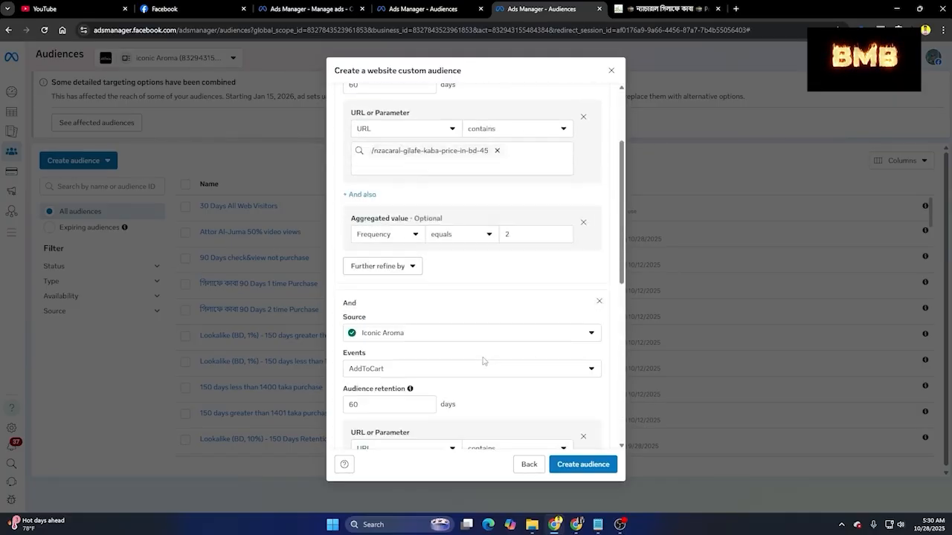
scroll(439, 148, "down", 2)
scroll(439, 223, "down", 2)
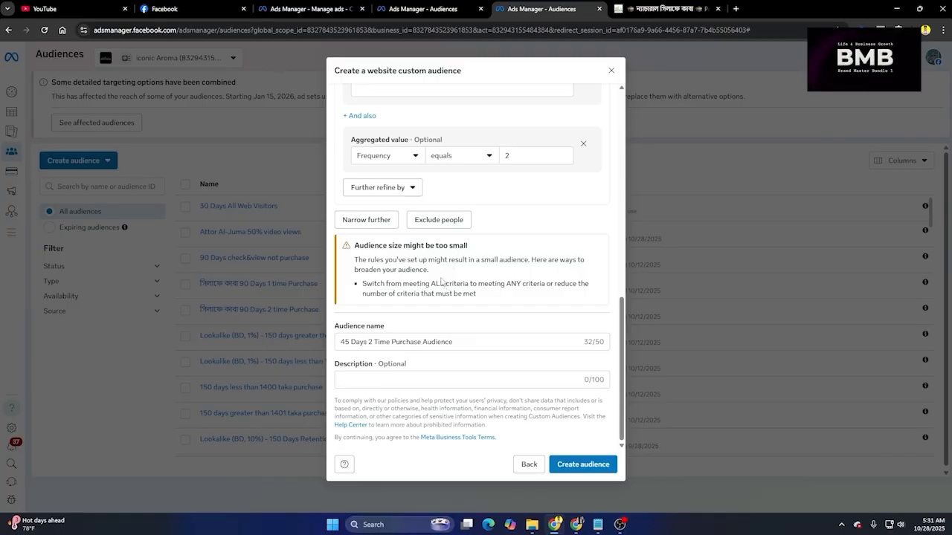
scroll(441, 281, "up", 3)
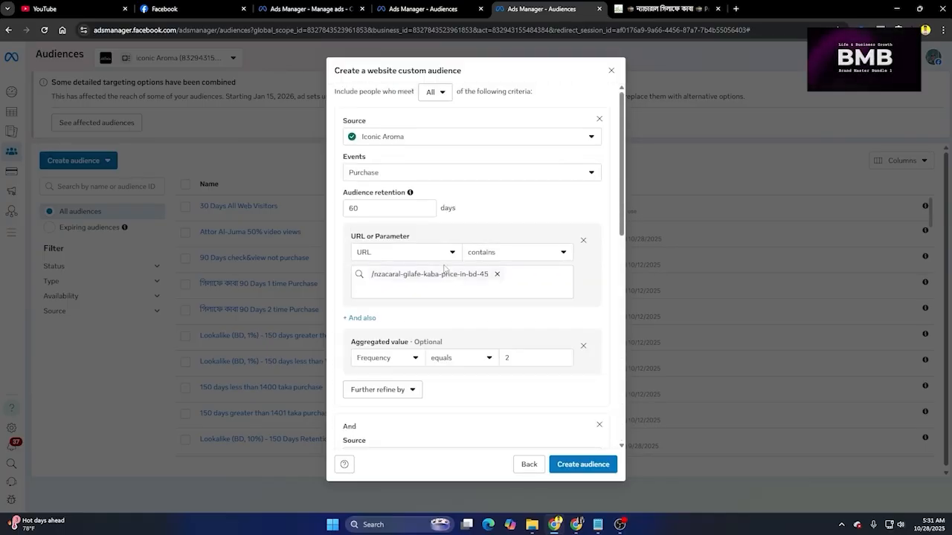
Step: Require included people to meet Any of the criteria and review the Purchase and AddToCart groups
left_click(431, 92)
left_click(433, 118)
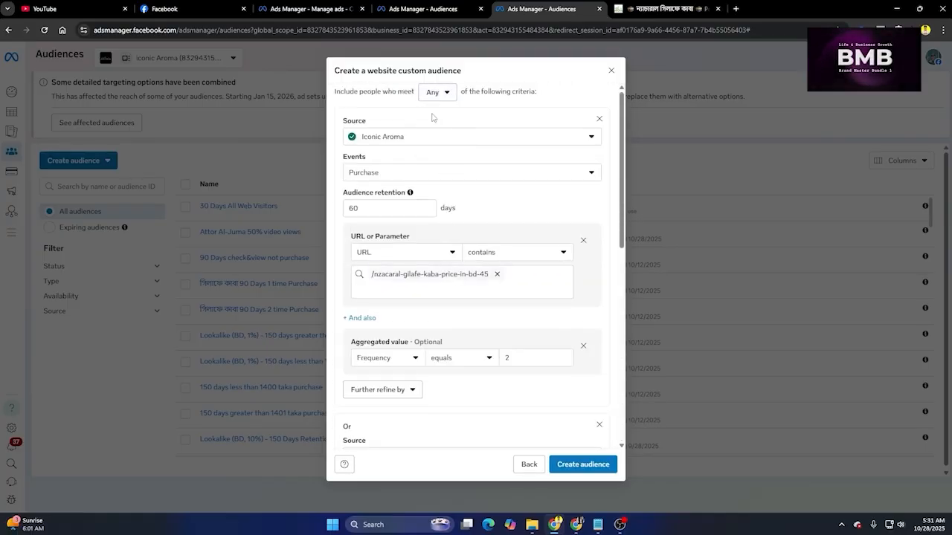
scroll(433, 108, "down", 5)
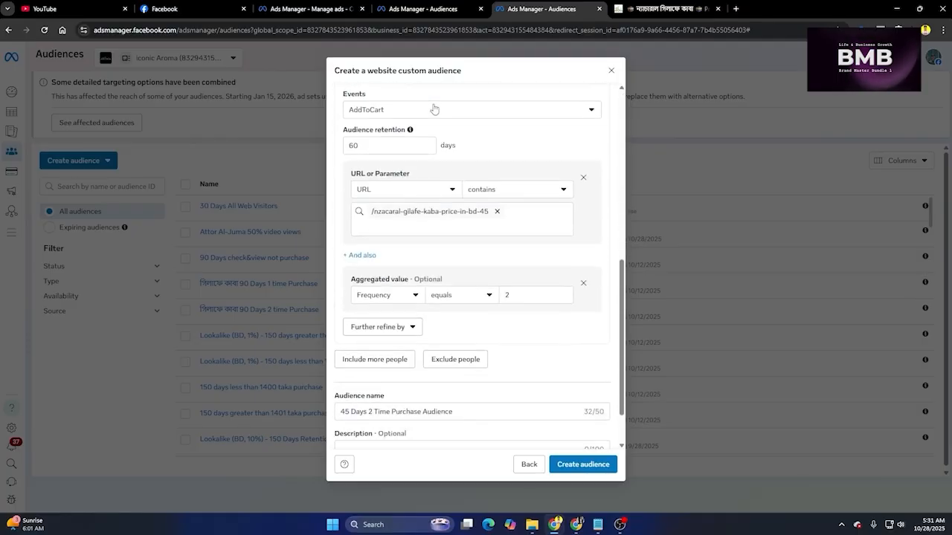
scroll(480, 273, "up", 5)
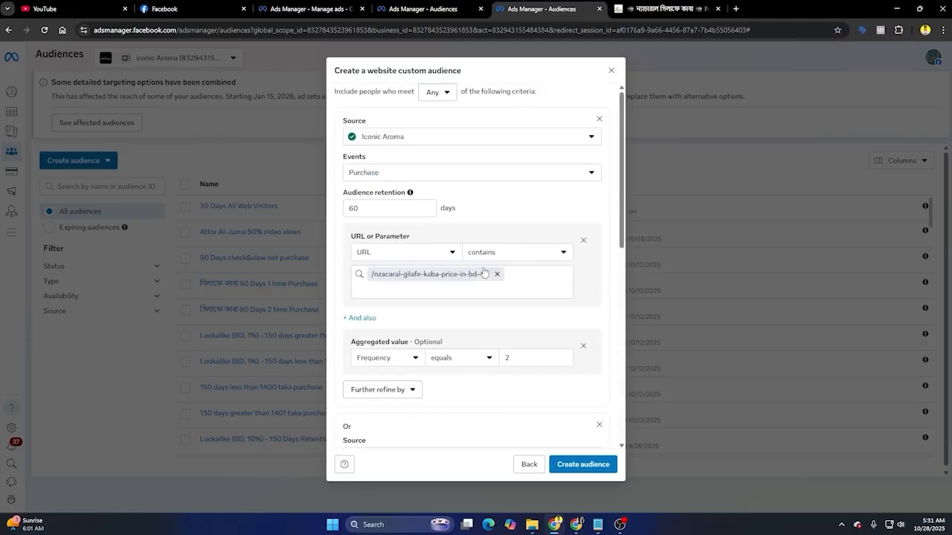
Step: Remove the AddToCart group from the audience criteria, keeping only the Purchase group
scroll(483, 273, "down", 3)
scroll(587, 208, "down", 5)
scroll(484, 276, "up", 3)
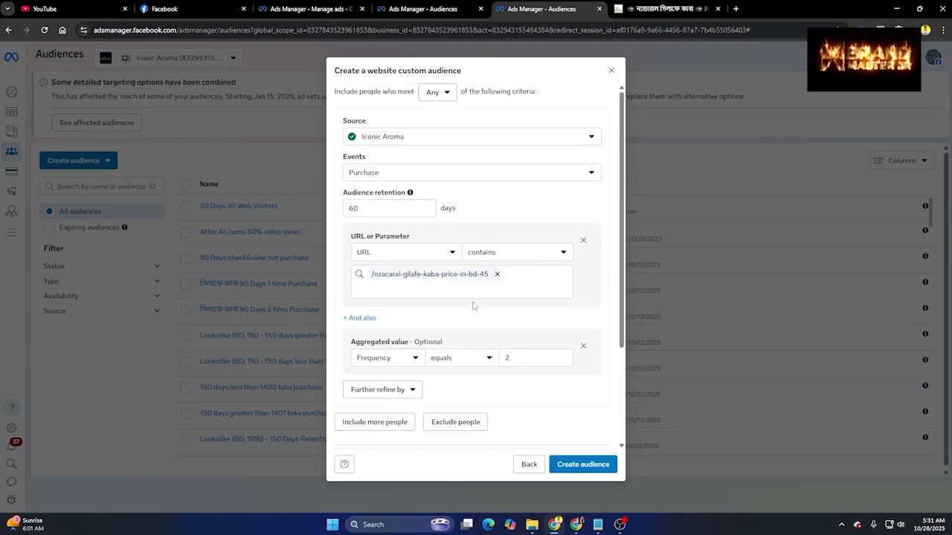
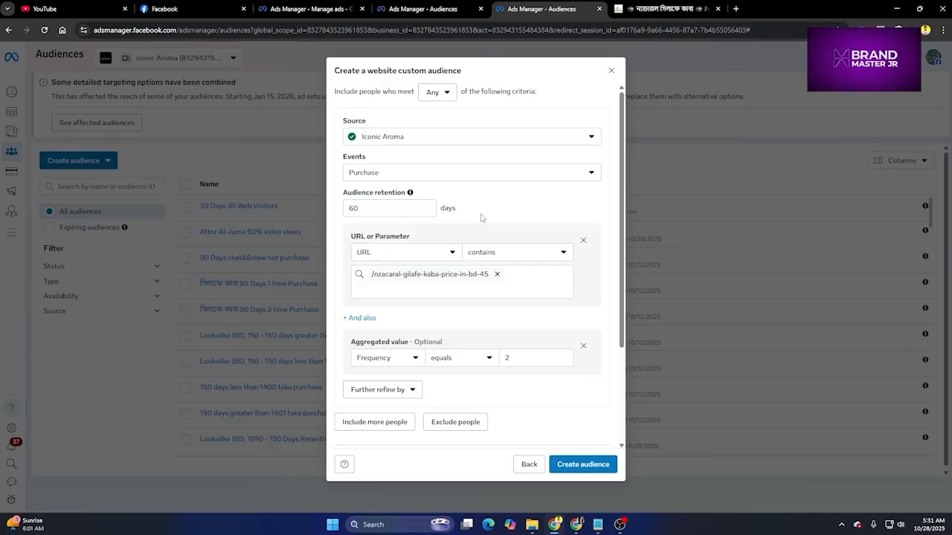
Step: Switch the Purchase group's URL condition to the Custom Data parameter and review its comparison operators
scroll(402, 253, "down", 1)
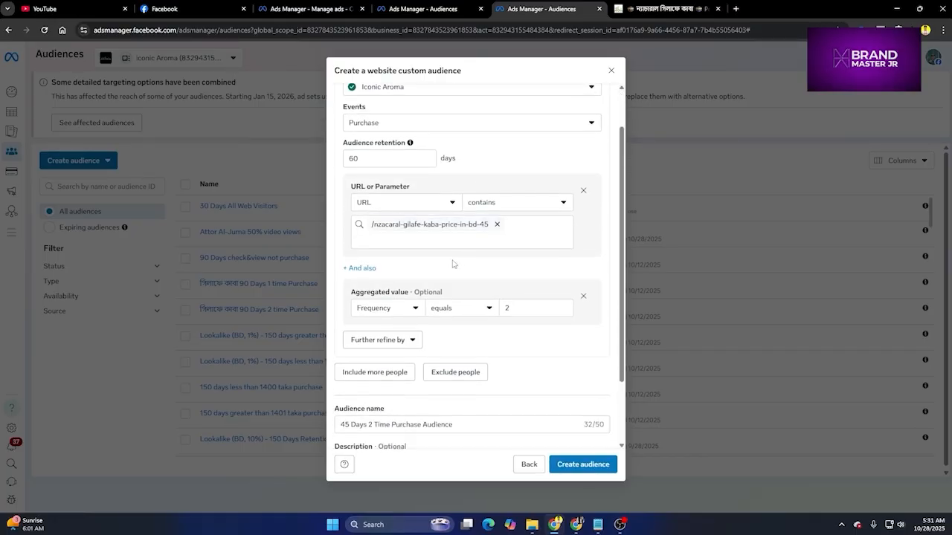
left_click(434, 203)
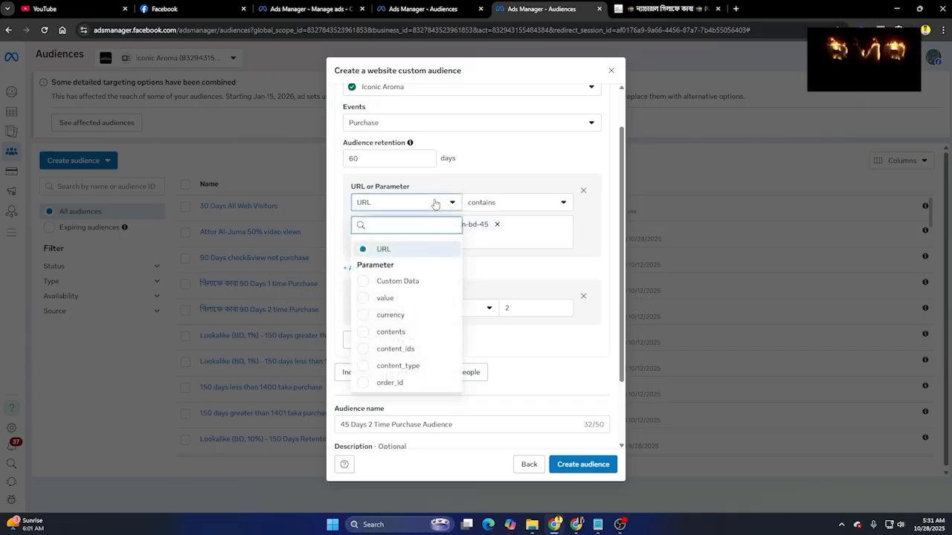
left_click(406, 283)
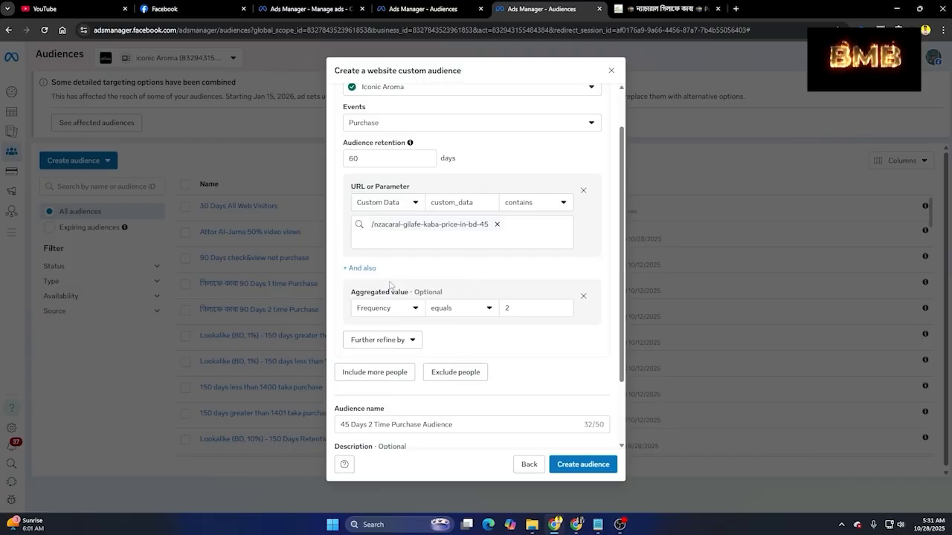
double_click(476, 202)
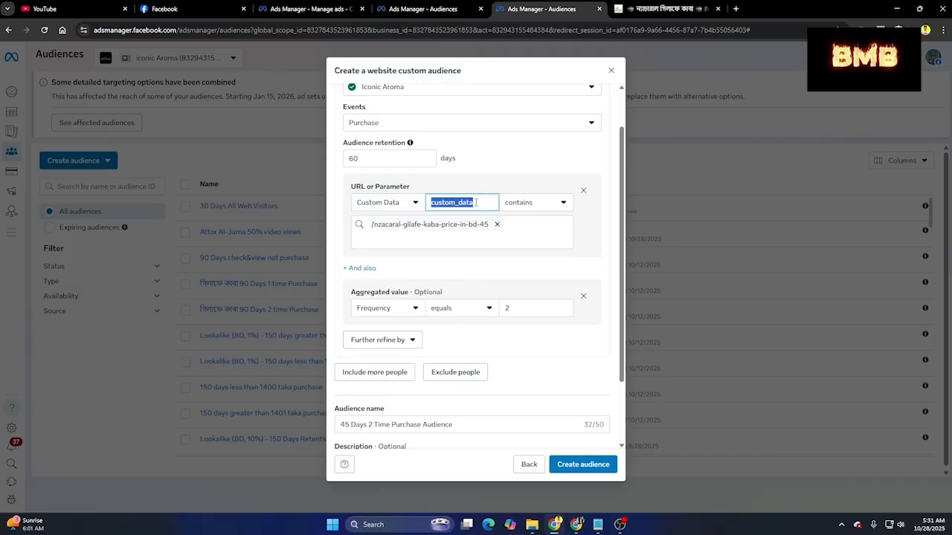
left_click(487, 163)
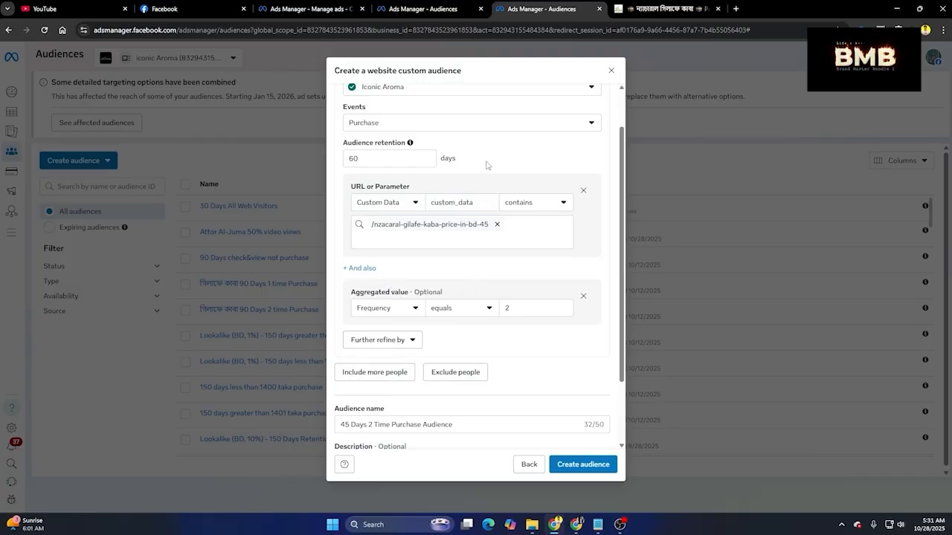
double_click(471, 202)
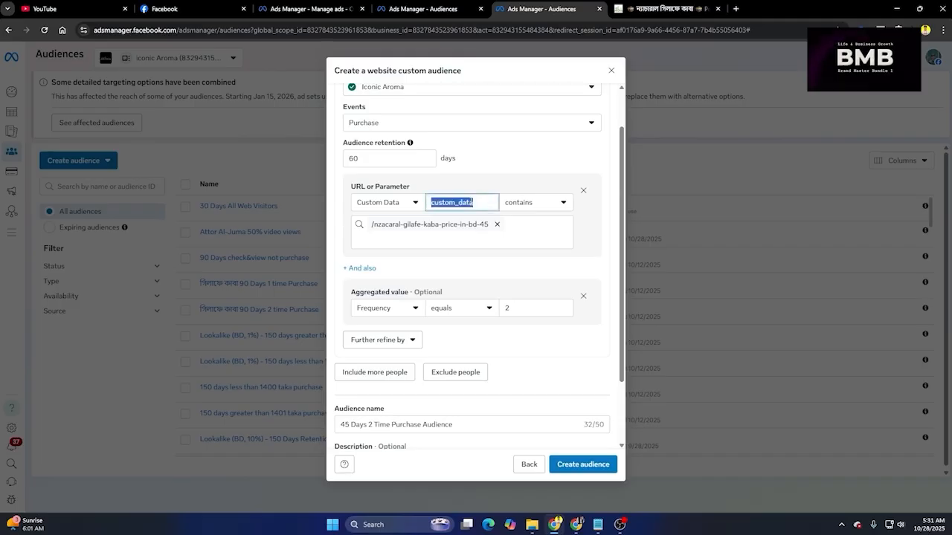
left_click(560, 210)
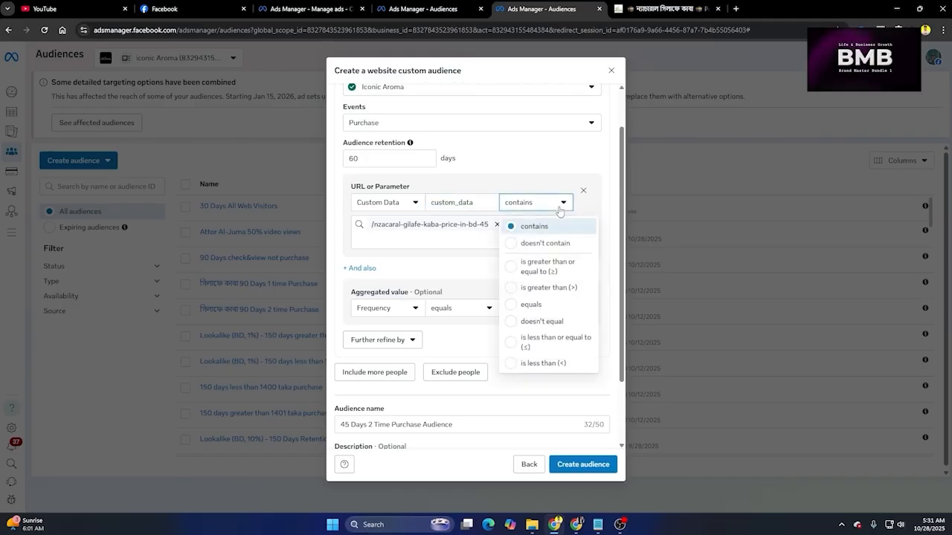
left_click(560, 210)
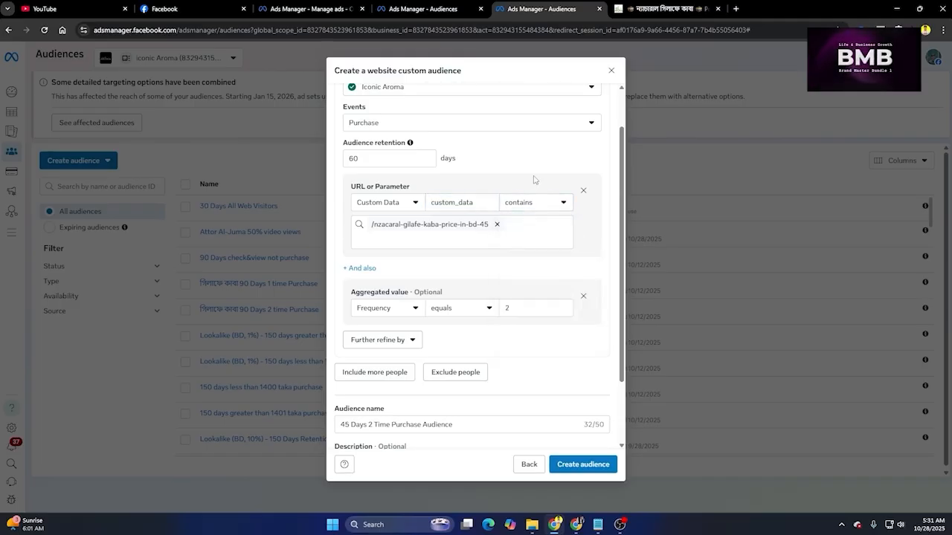
Step: Name the Purchase group's Custom Data parameter view_item
double_click(461, 202)
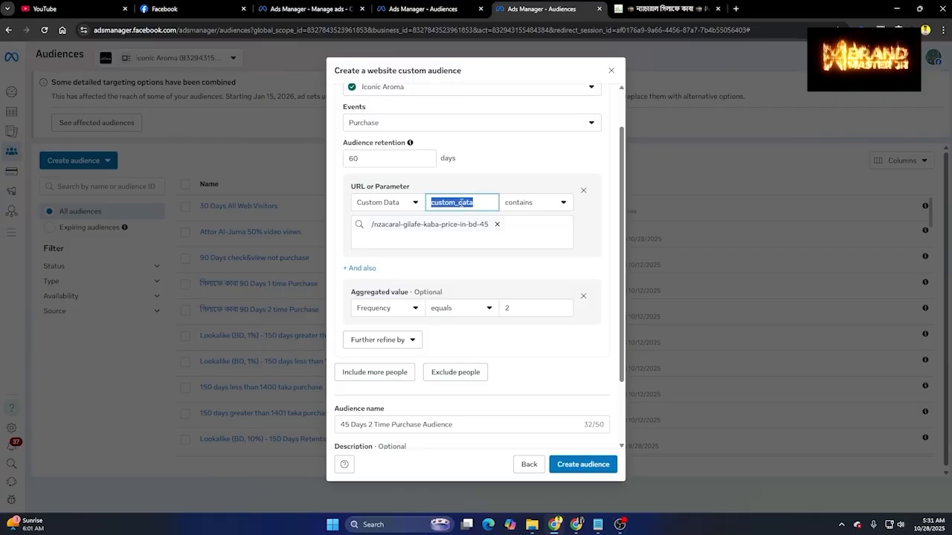
type("v")
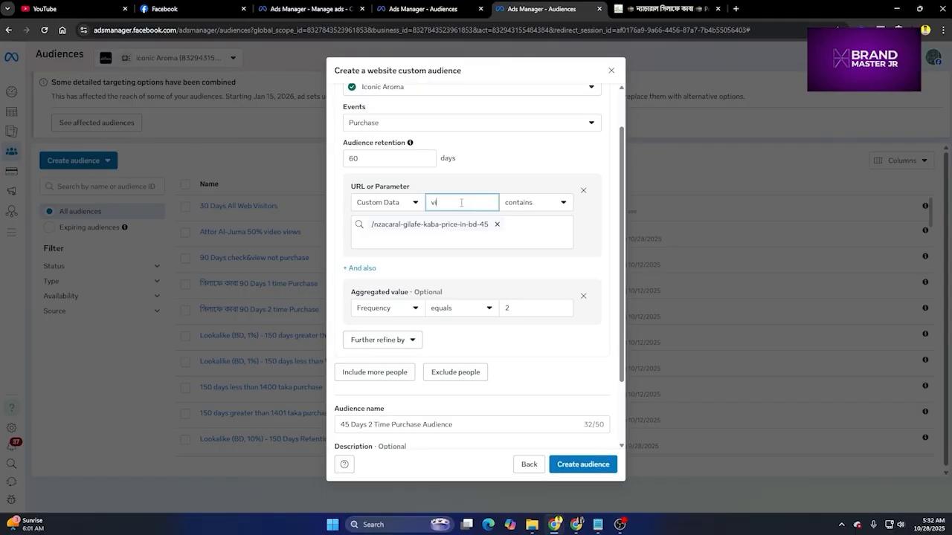
type("iew_it")
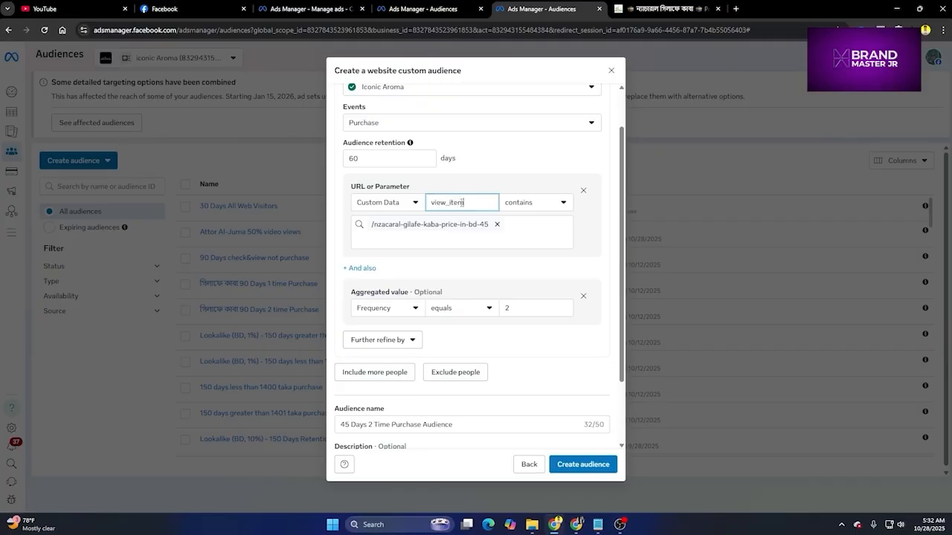
type("em")
left_click_drag(465, 204, 430, 204)
left_click(554, 156)
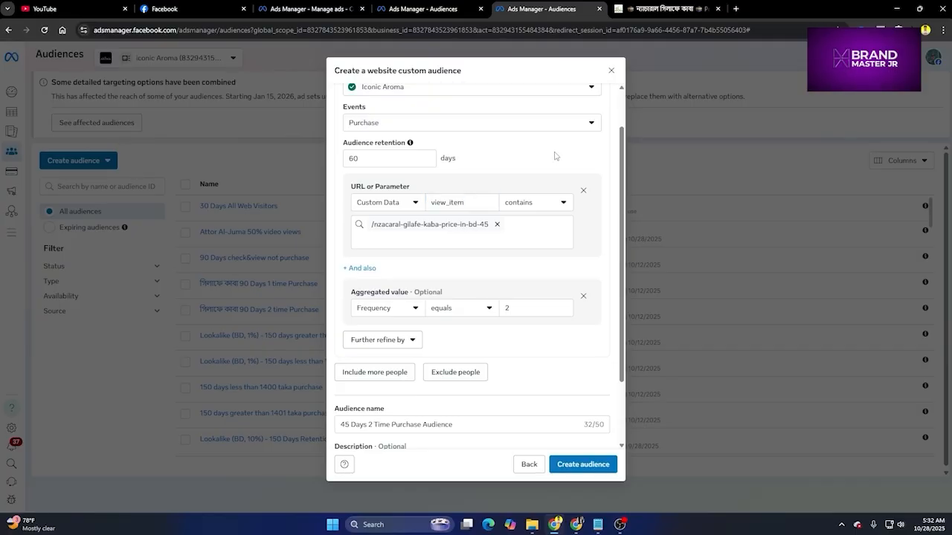
Step: Set the view_item comparison to is greater than or equal to (≥) and remove the Purchase group's aggregated value condition
left_click(541, 203)
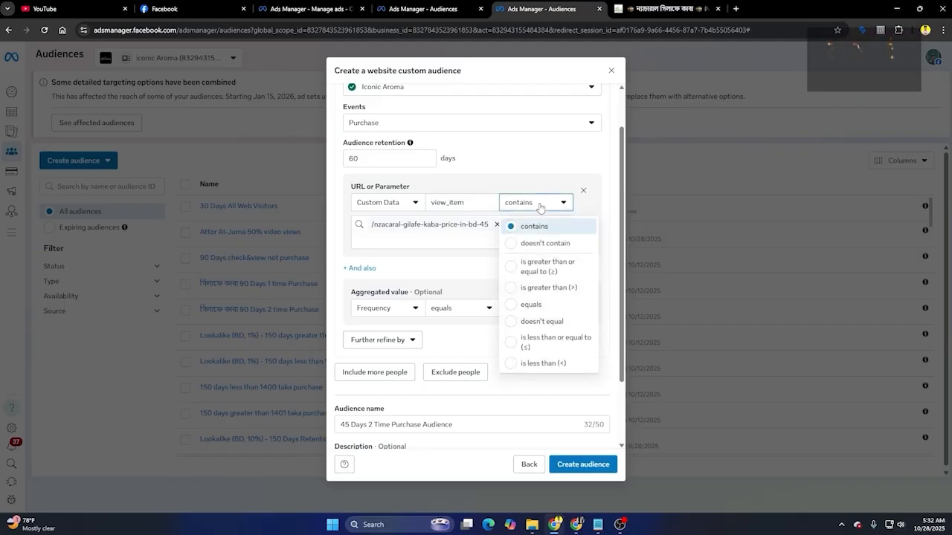
left_click(541, 269)
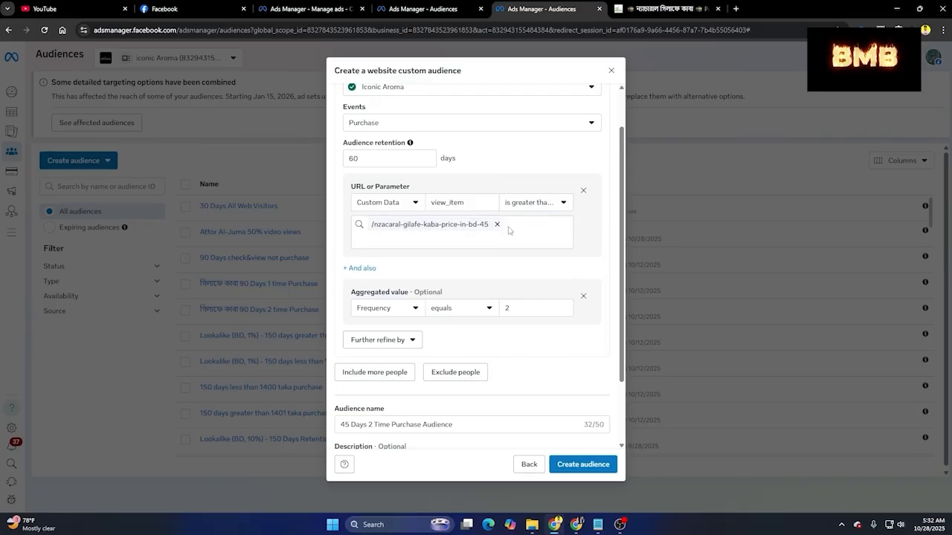
left_click(586, 297)
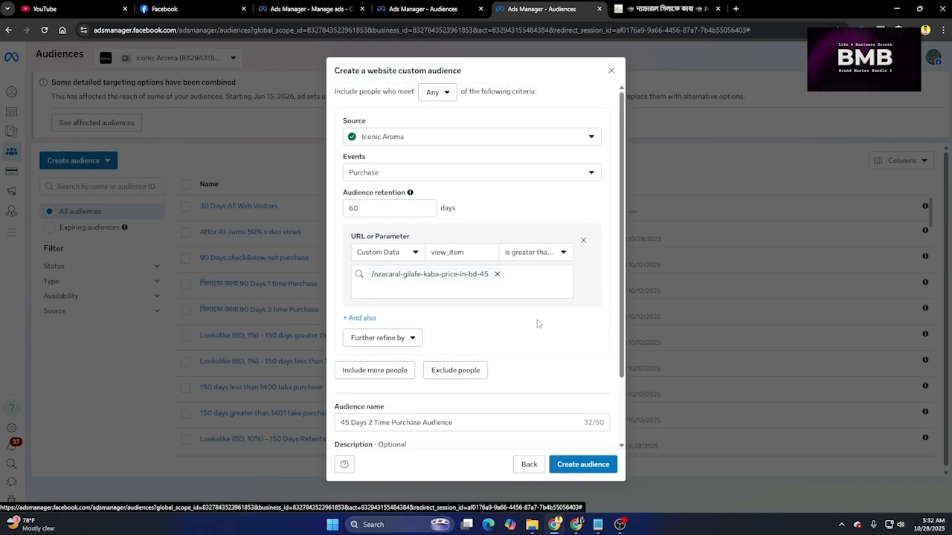
Step: Set the view_item comparison back to contains and review the other operators offered
left_click(544, 253)
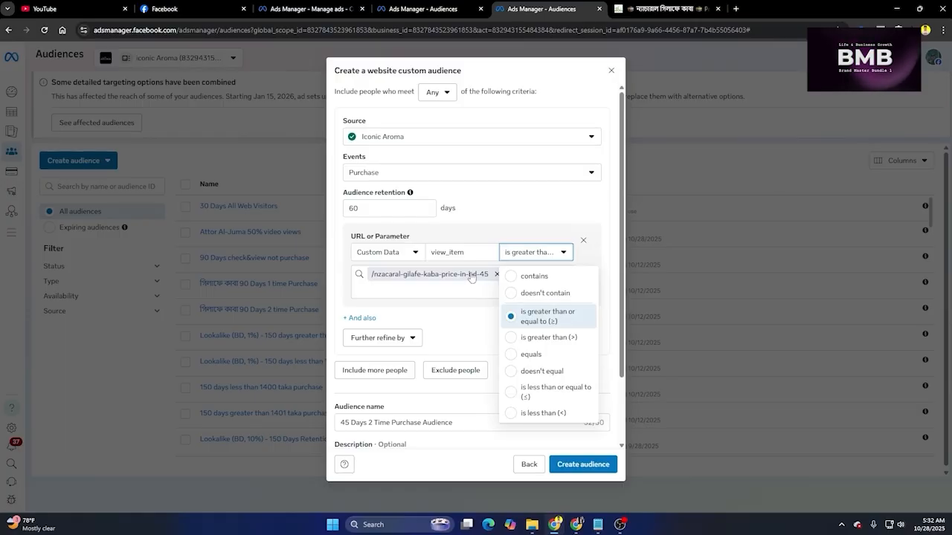
left_click(513, 276)
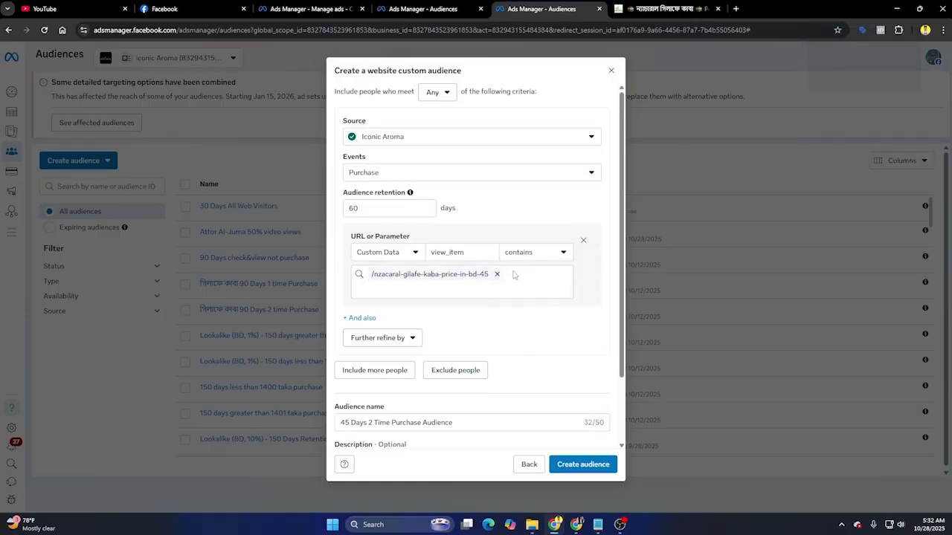
left_click(523, 252)
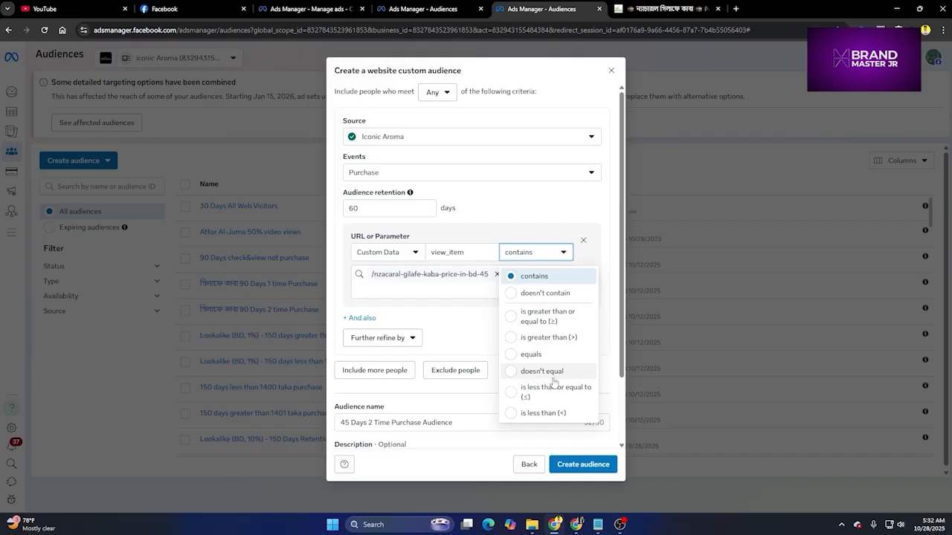
Step: Replace the view_item parameter in the Purchase group with value, and replace that with currency
left_click(471, 253)
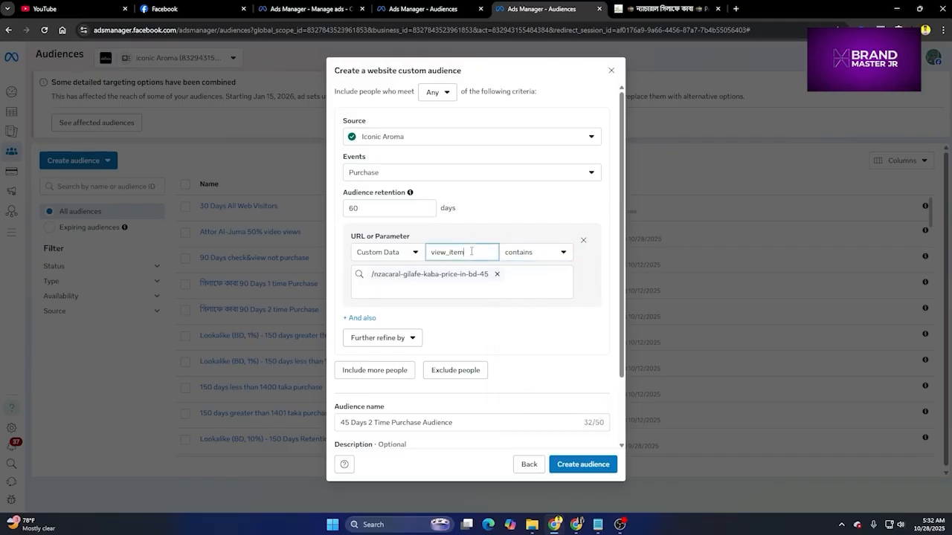
left_click_drag(471, 252, 434, 252)
type("value")
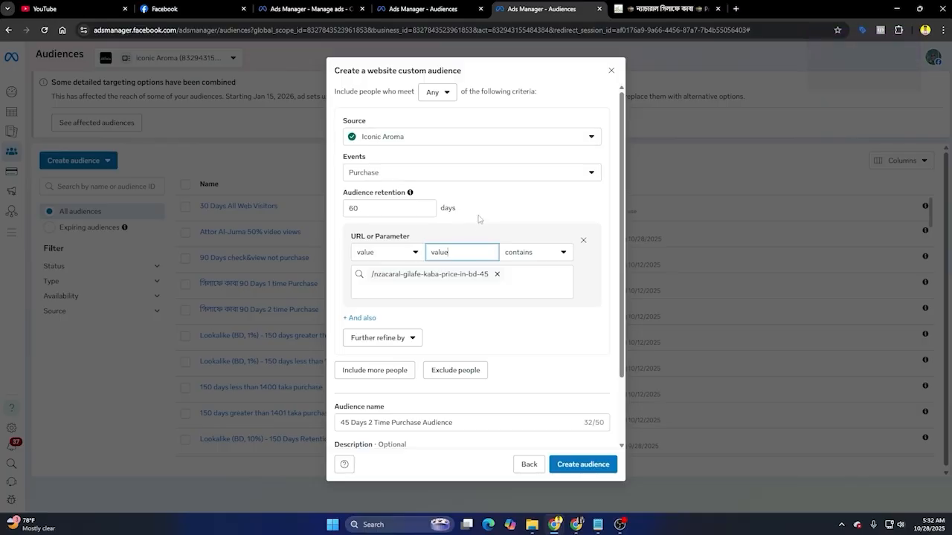
left_click(383, 257)
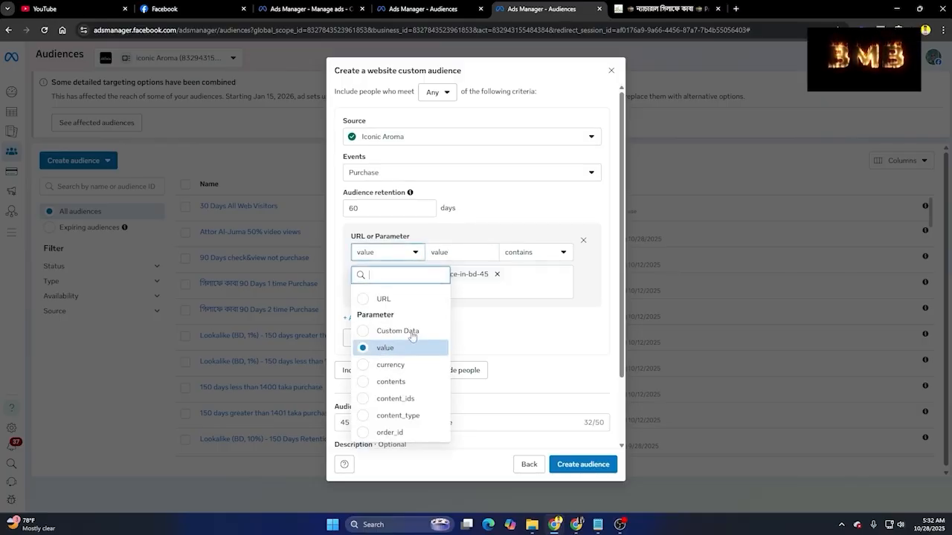
double_click(444, 252)
type("currency")
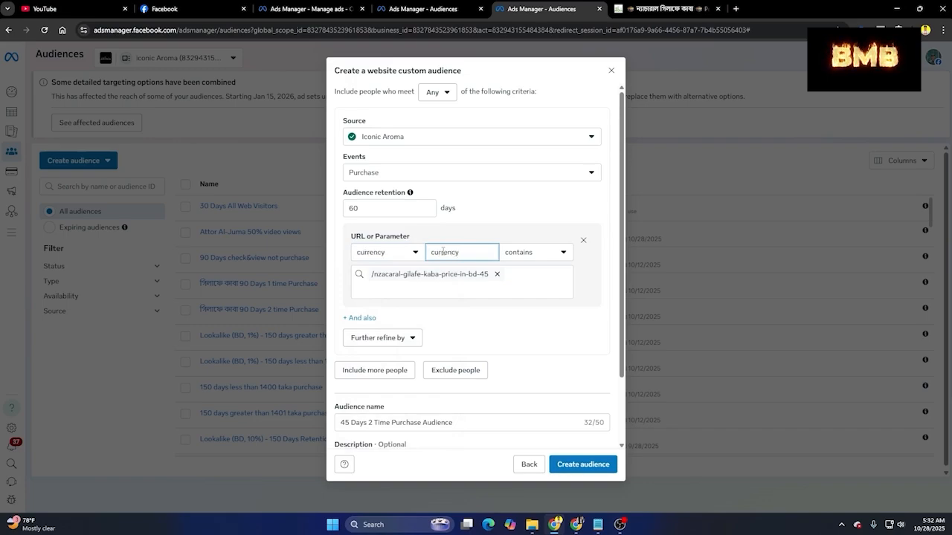
Step: Try the is greater than or equal to (≥) comparison on the currency parameter
left_click(389, 254)
left_click(546, 252)
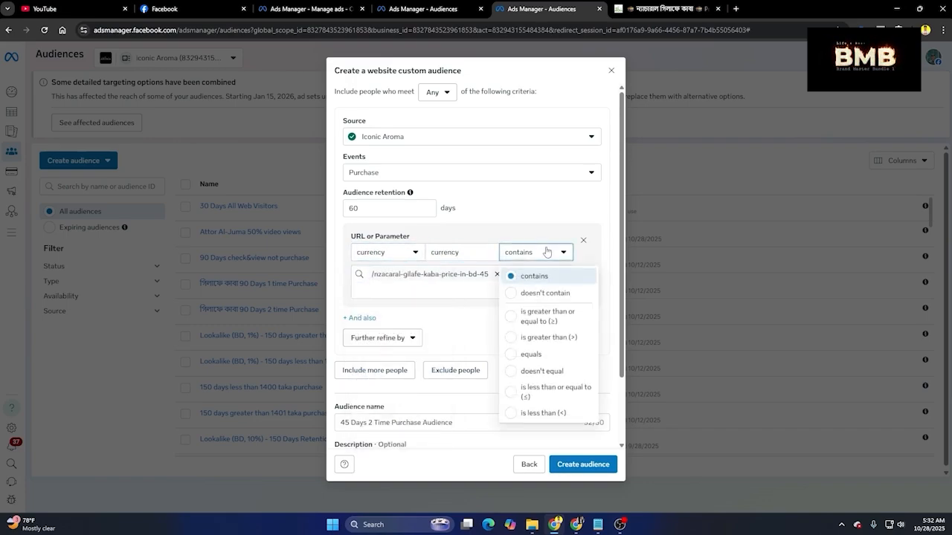
left_click(553, 322)
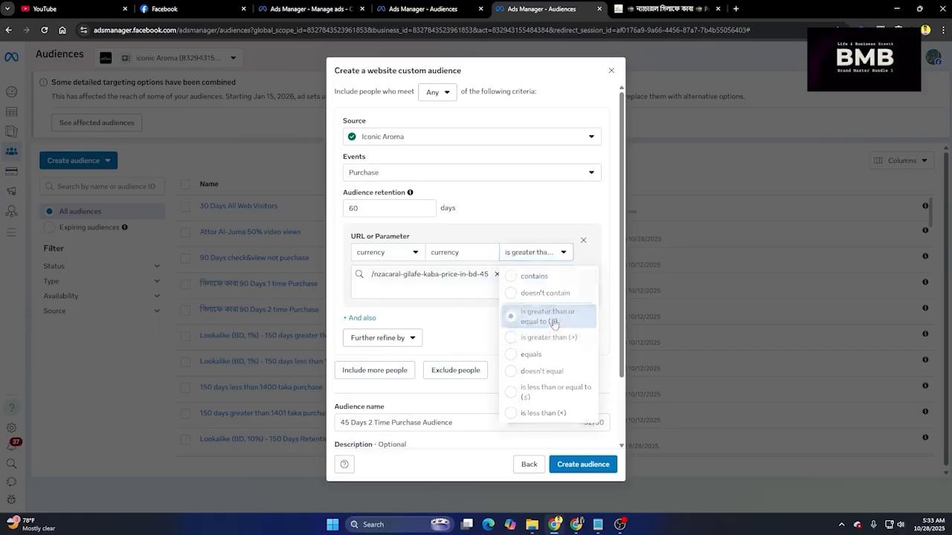
Step: Restore the Purchase group's condition to URL contains
left_click(541, 253)
left_click(536, 278)
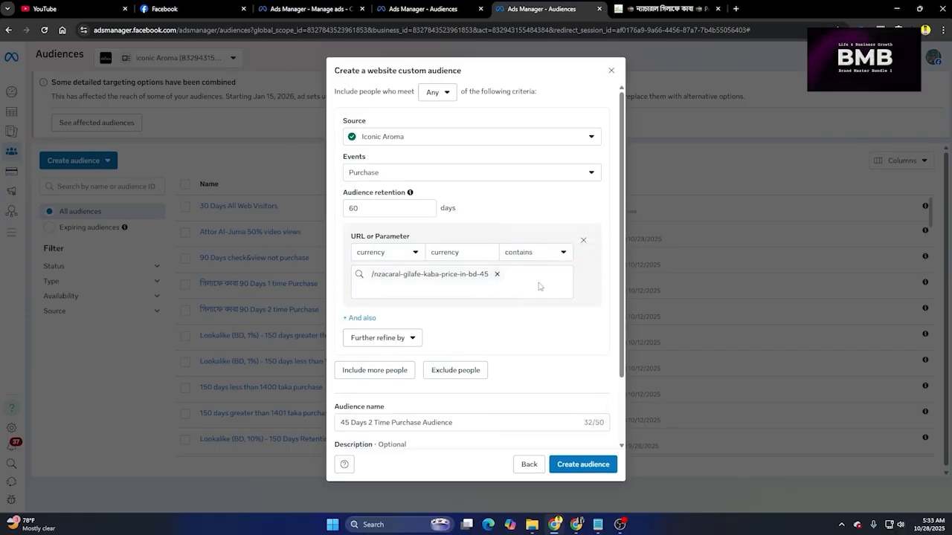
left_click(411, 255)
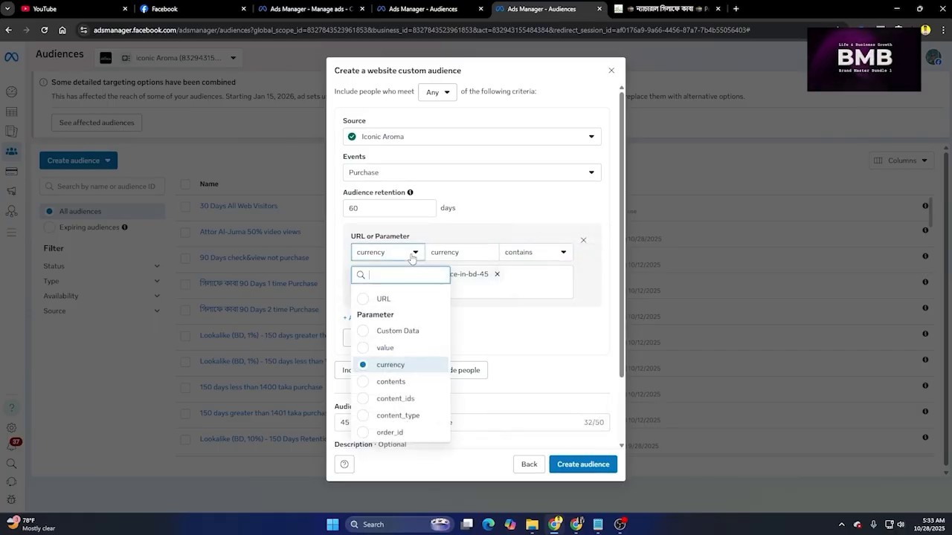
left_click(393, 299)
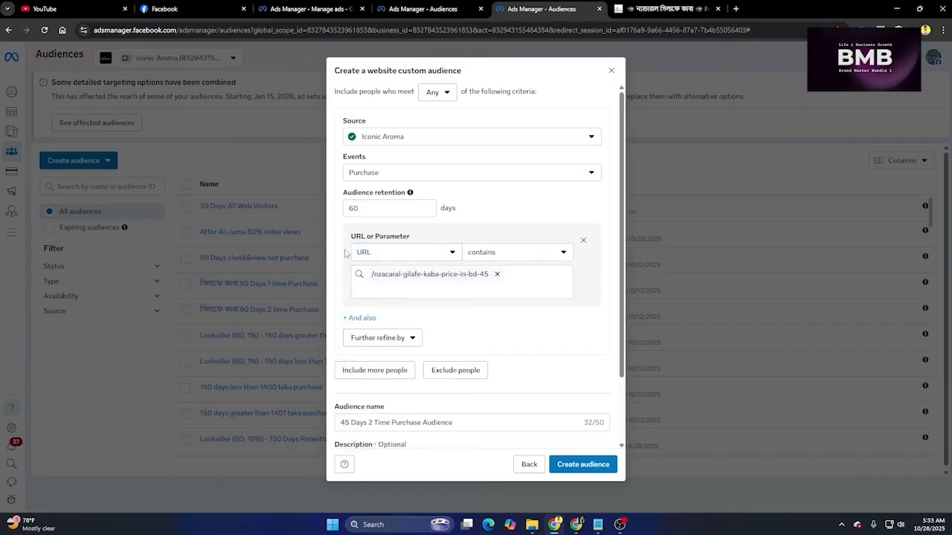
Step: Review the available parameters and comparison operators of the Purchase group's URL condition
left_click(439, 253)
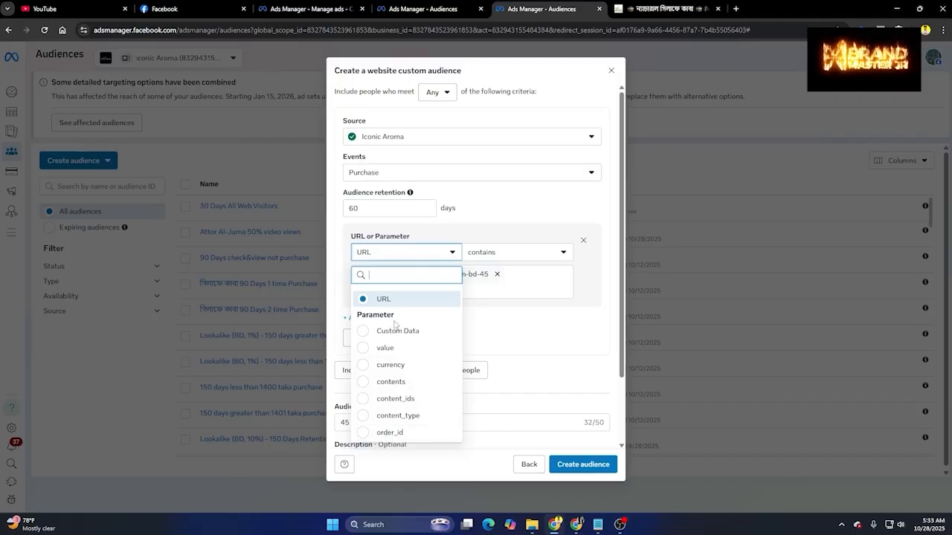
left_click(504, 321)
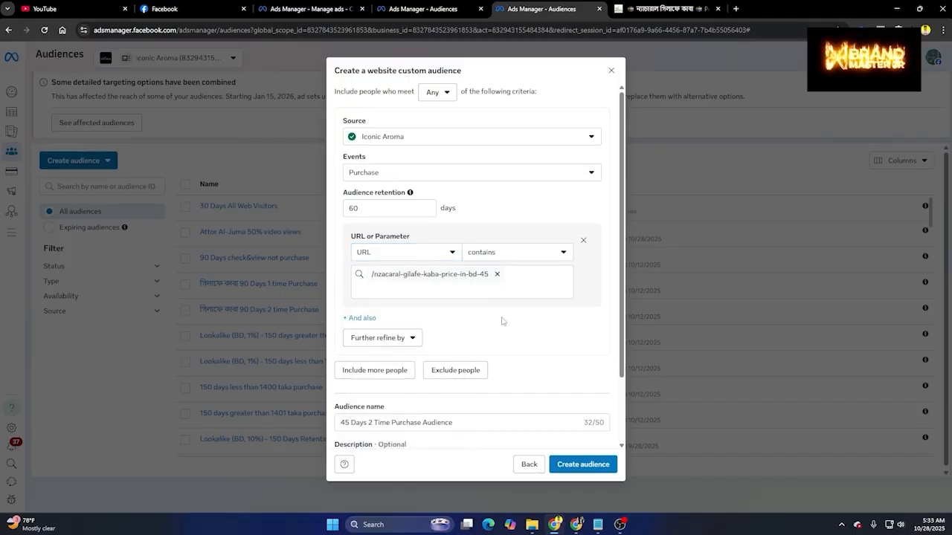
left_click(484, 253)
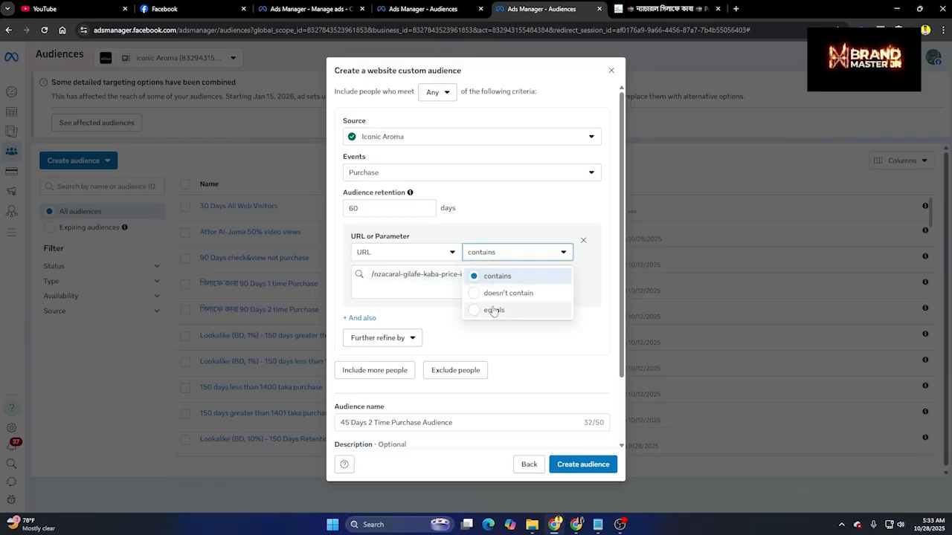
left_click(495, 344)
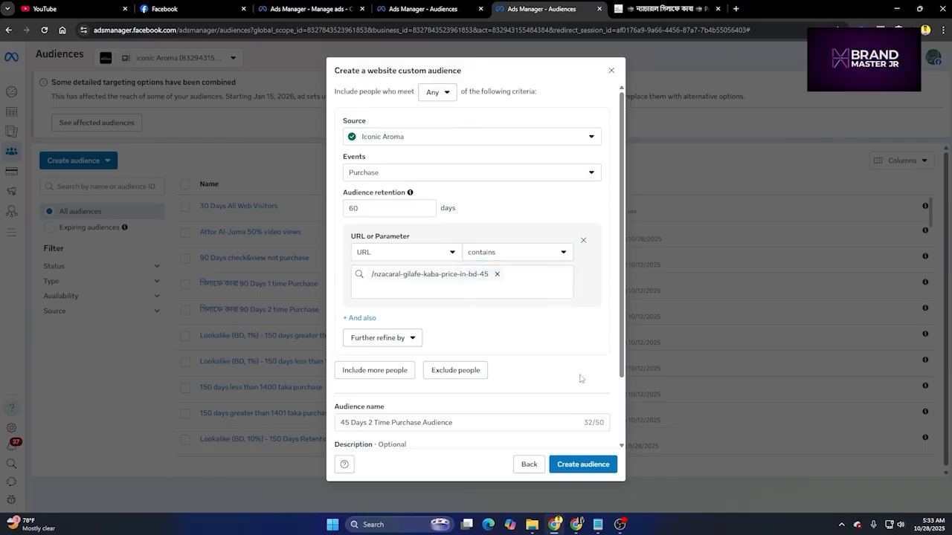
Step: Try the Custom Data parameter in the Purchase group's condition, reviewing its comparison operators, and switch the condition back to URL
left_click(372, 252)
left_click(387, 333)
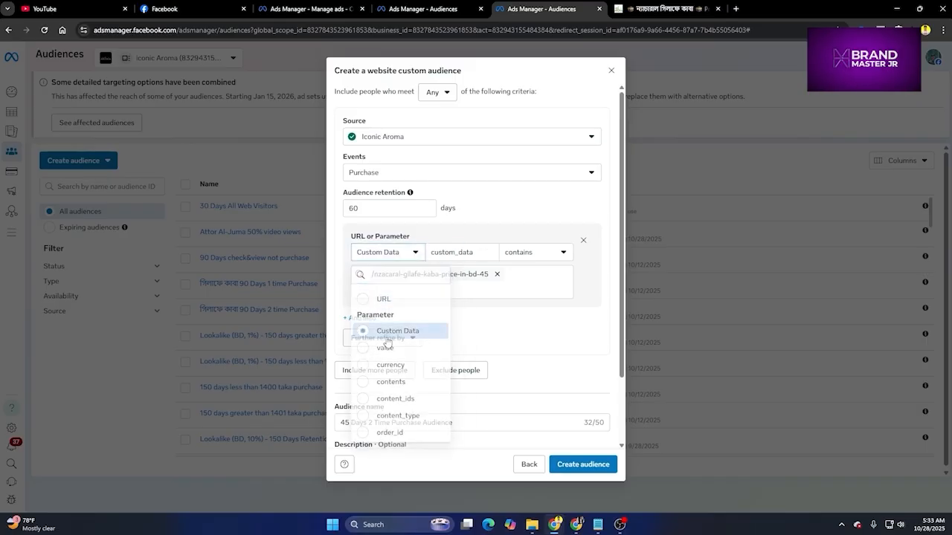
double_click(480, 254)
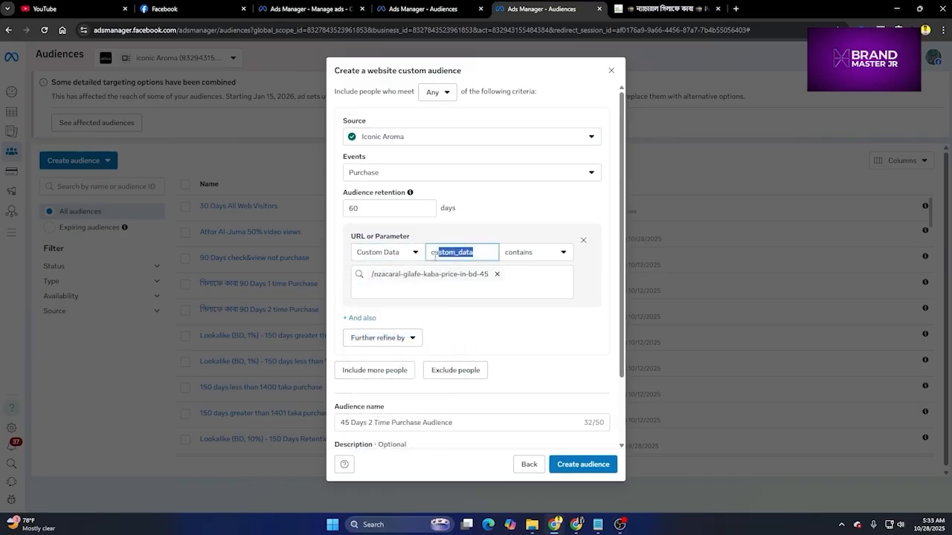
left_click_drag(480, 254, 430, 253)
left_click(468, 217)
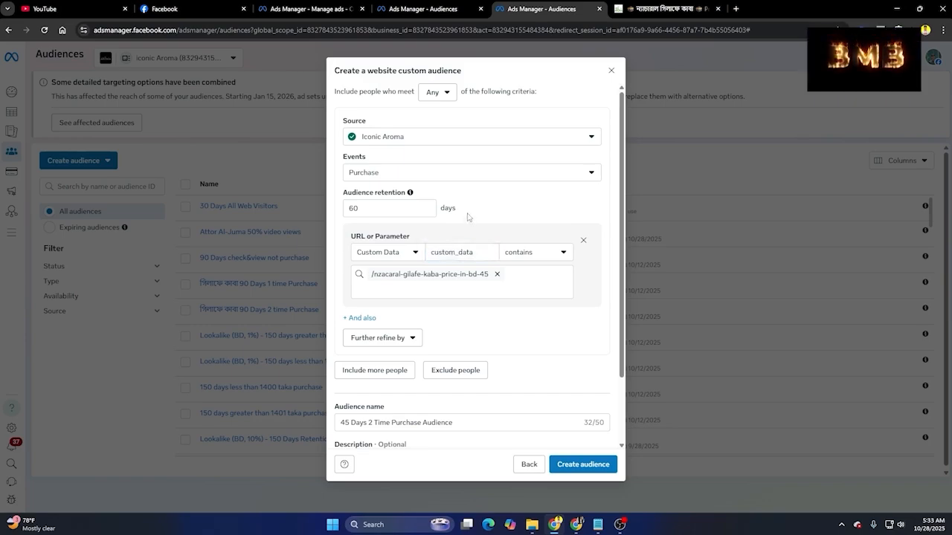
left_click(554, 252)
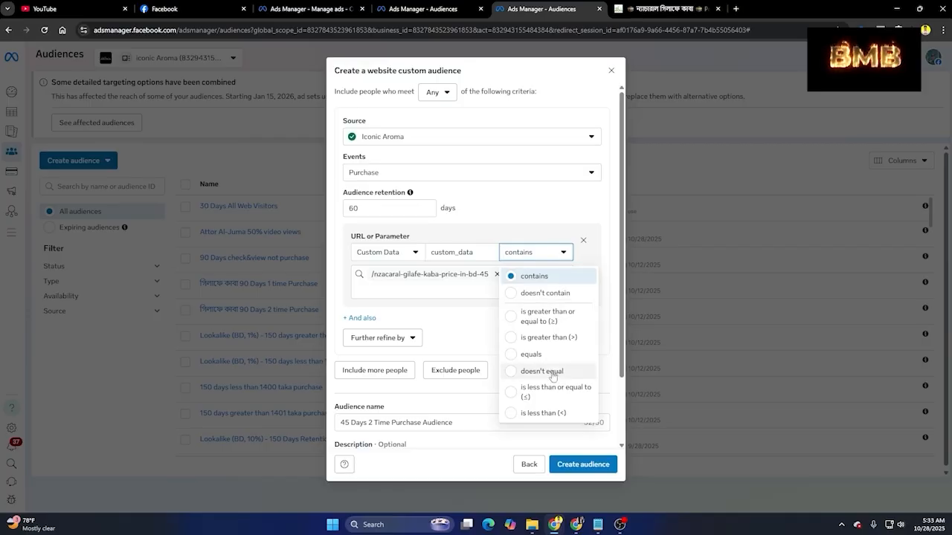
left_click(484, 340)
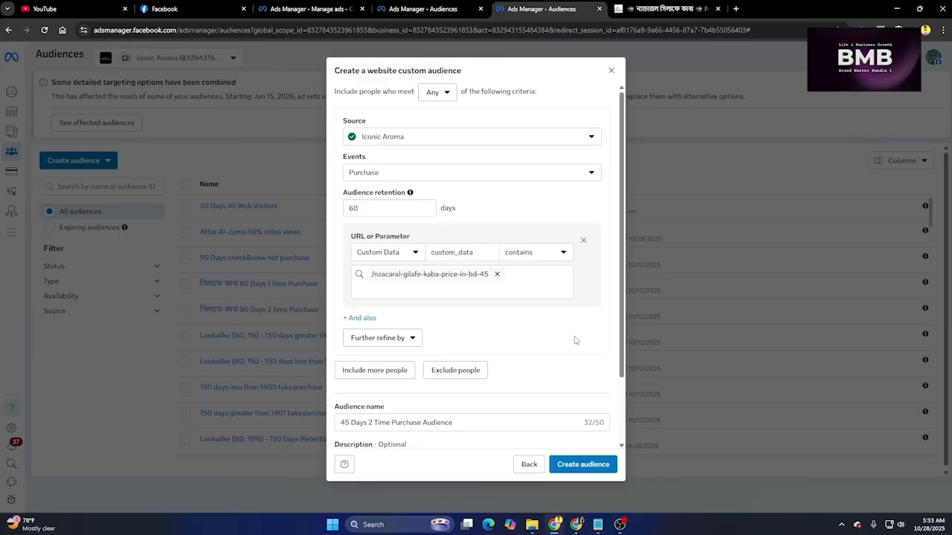
left_click(398, 254)
left_click(391, 299)
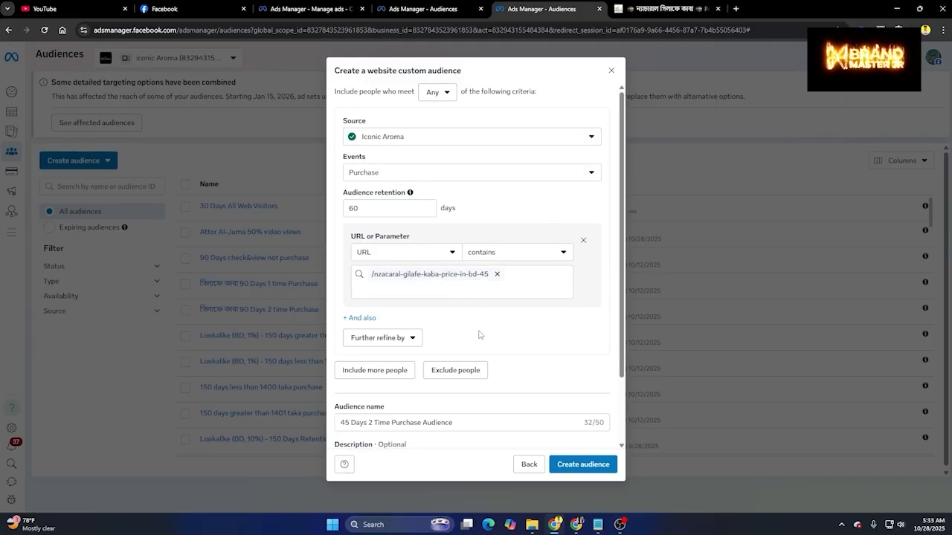
Step: Refine the Purchase group further by Aggregated Value, using Sum of as the aggregation
scroll(479, 335, "down", 1)
left_click(396, 258)
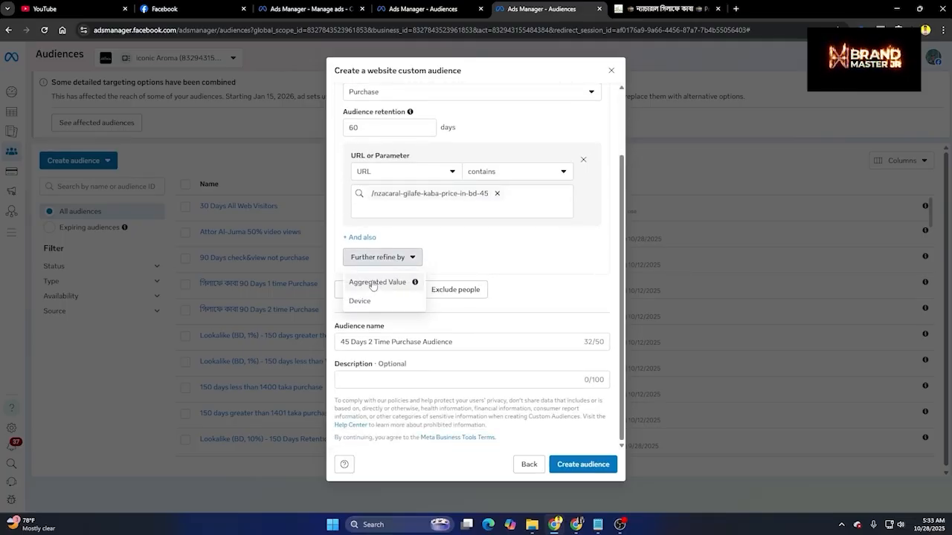
left_click(372, 283)
left_click(406, 282)
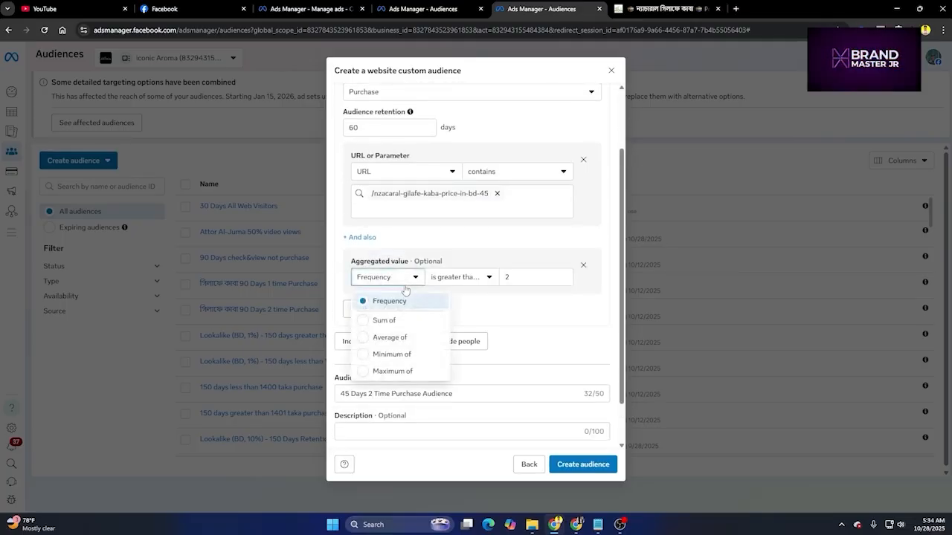
left_click(401, 320)
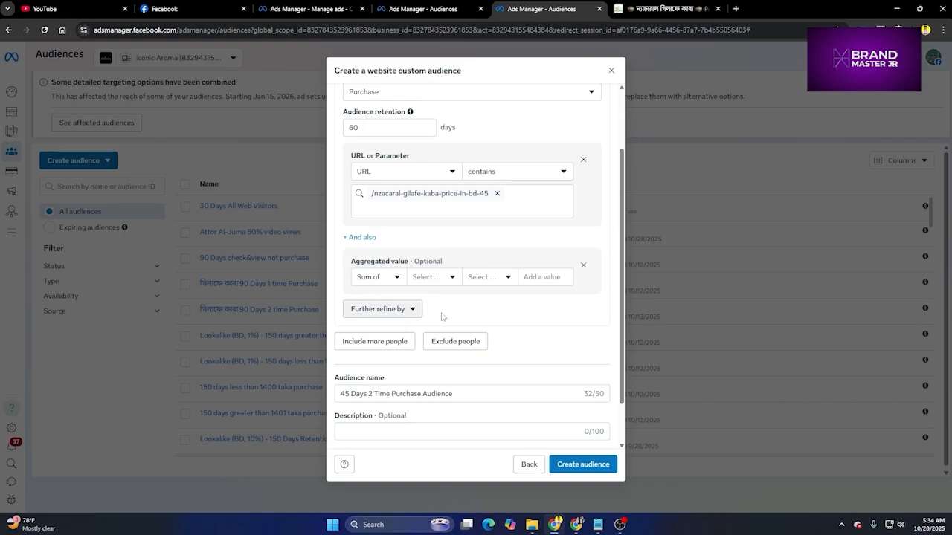
Step: Try Custom Data and the value parameter for the aggregated sum, and review the operators offered
left_click(421, 278)
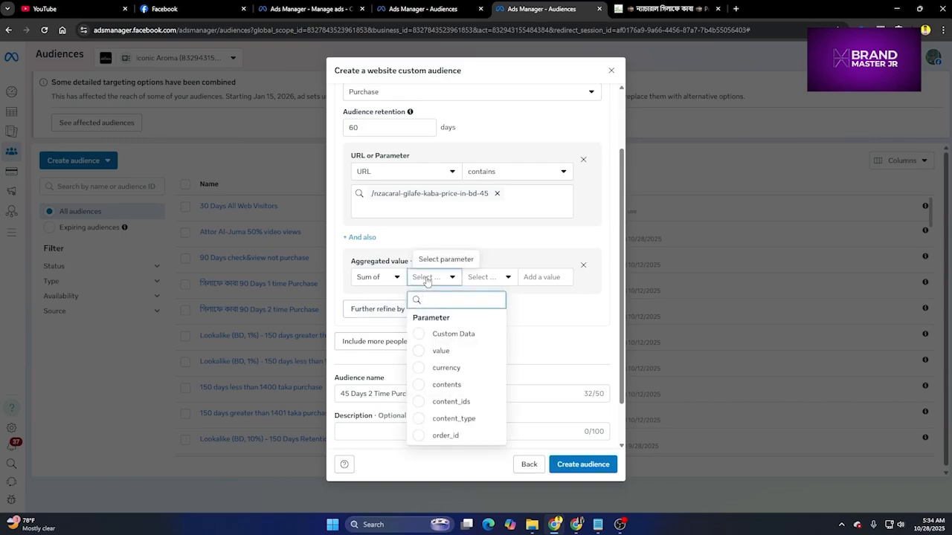
left_click(448, 335)
double_click(462, 277)
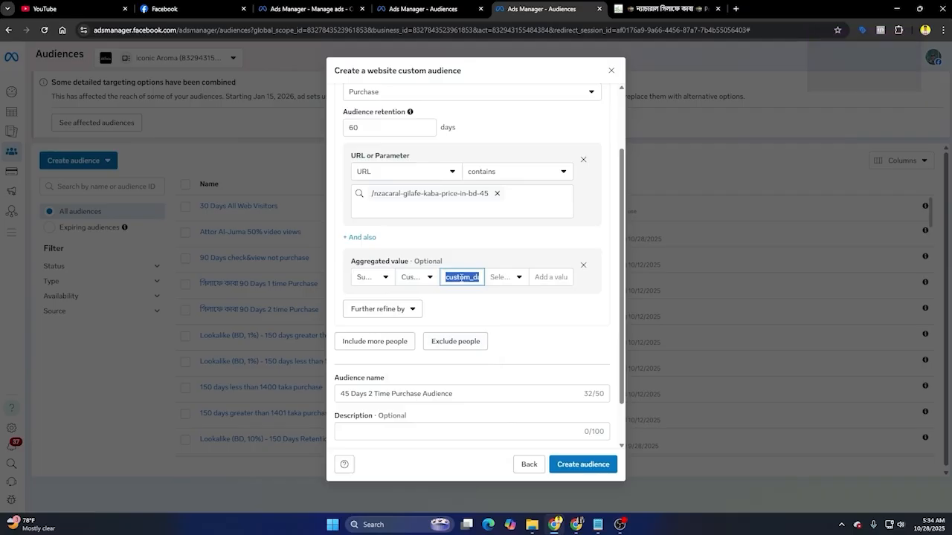
left_click(411, 278)
left_click(435, 355)
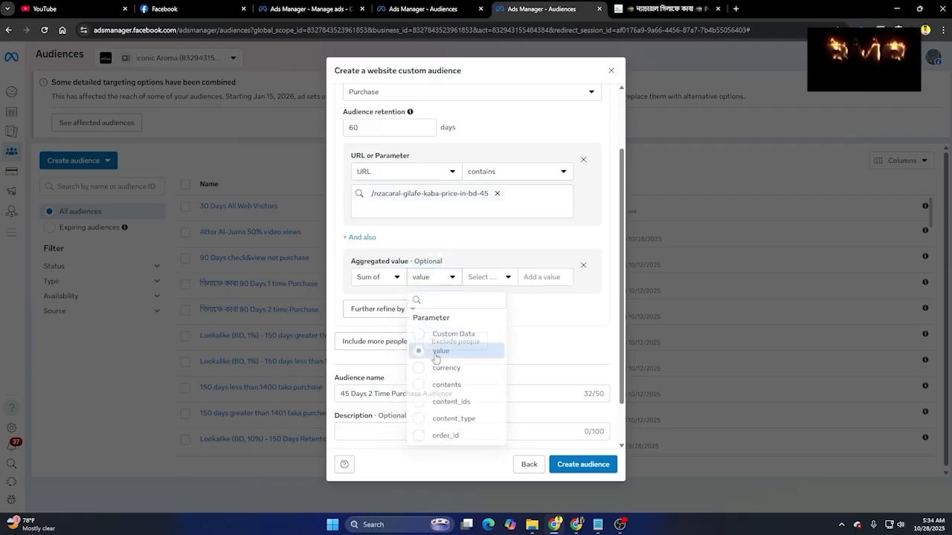
left_click(482, 283)
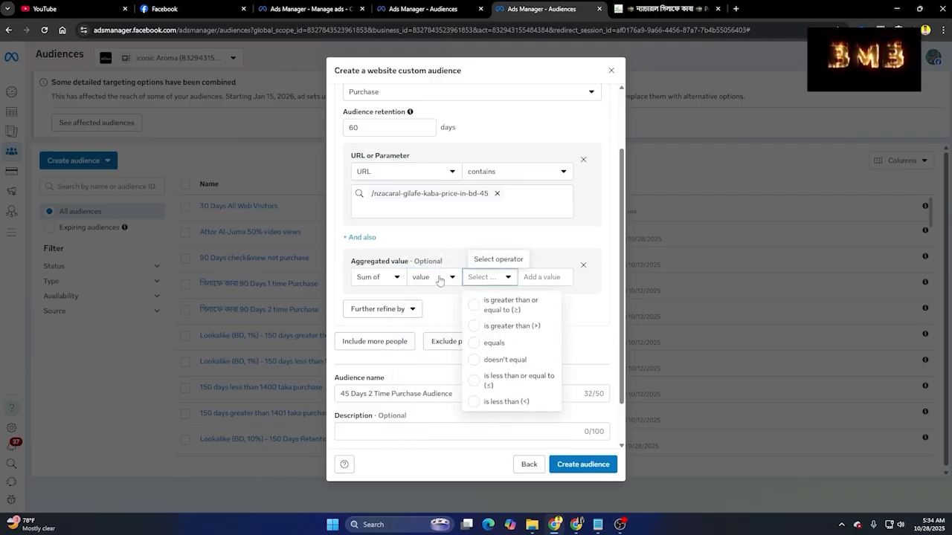
Step: Set the aggregated sum's parameter to Custom Data with the name value
left_click(440, 280)
left_click(447, 335)
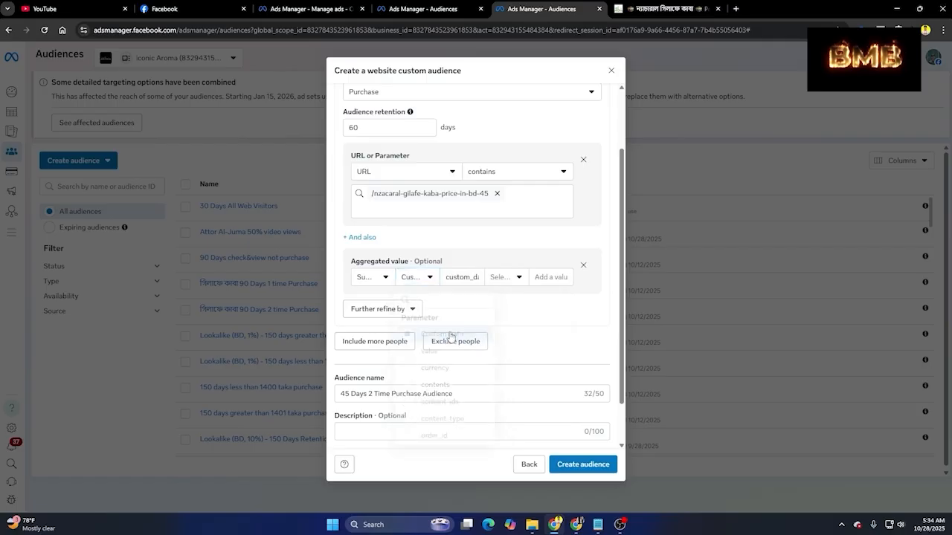
double_click(460, 277)
type("value")
left_click(474, 314)
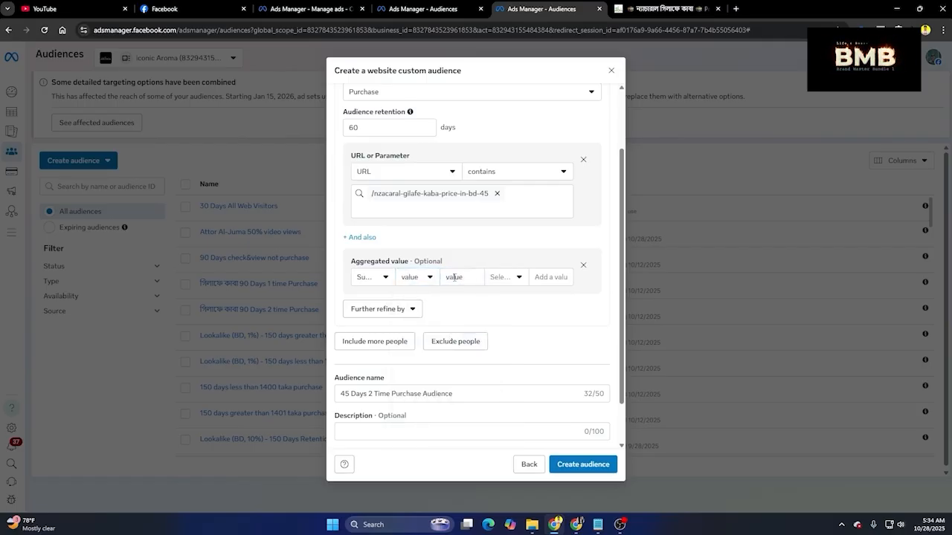
Step: Set the aggregated sum's comparison to is greater than or equal to (≥) and review the other aggregation types
left_click(507, 278)
left_click(521, 303)
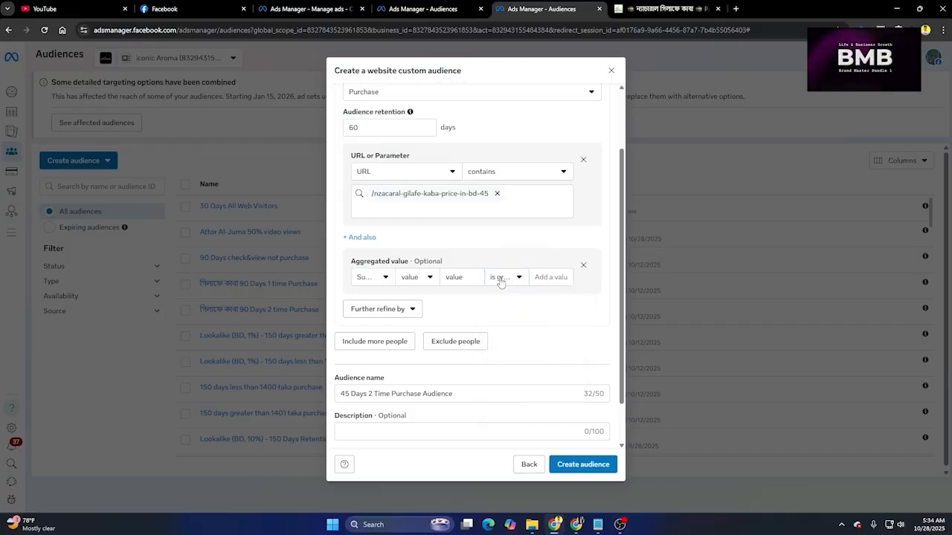
left_click(374, 278)
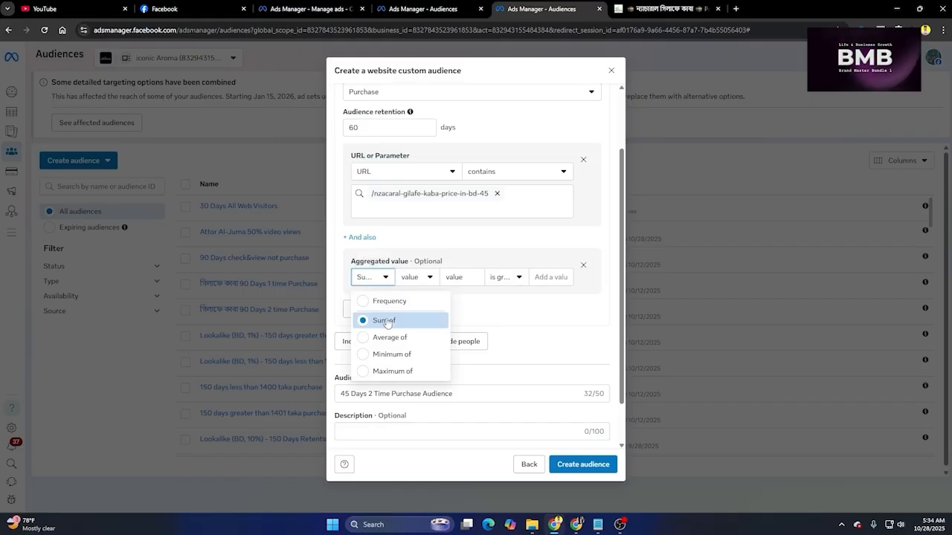
left_click(494, 311)
left_click(539, 276)
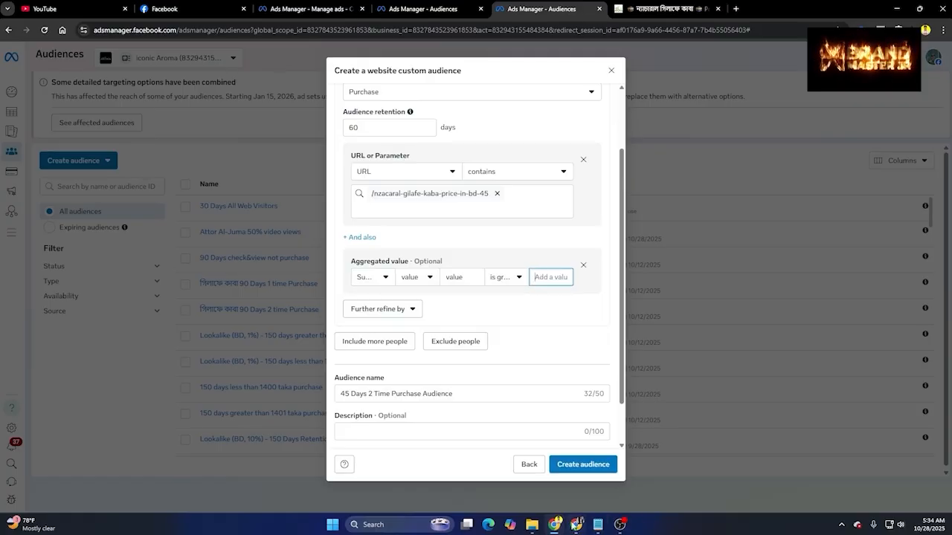
Step: Open the Windows Calculator app
left_click(407, 525)
type("calculator")
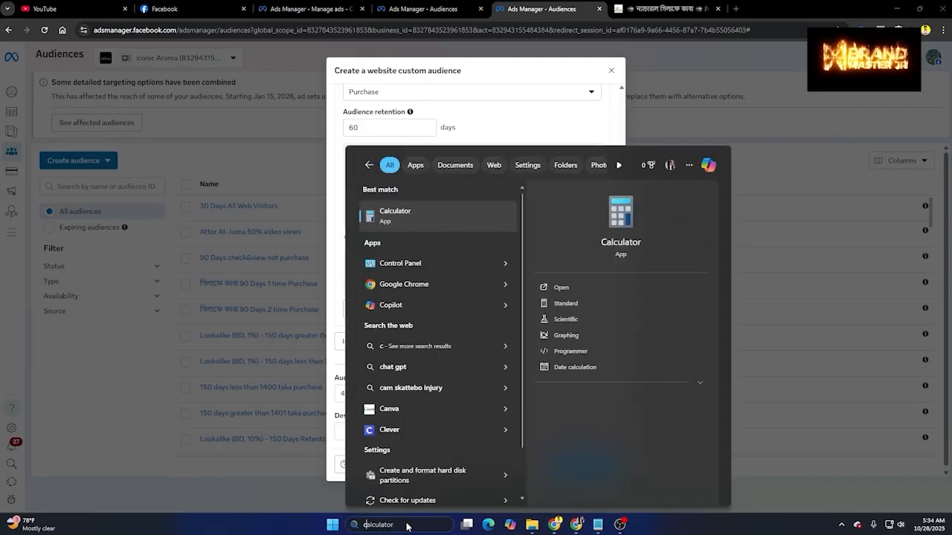
key("Return")
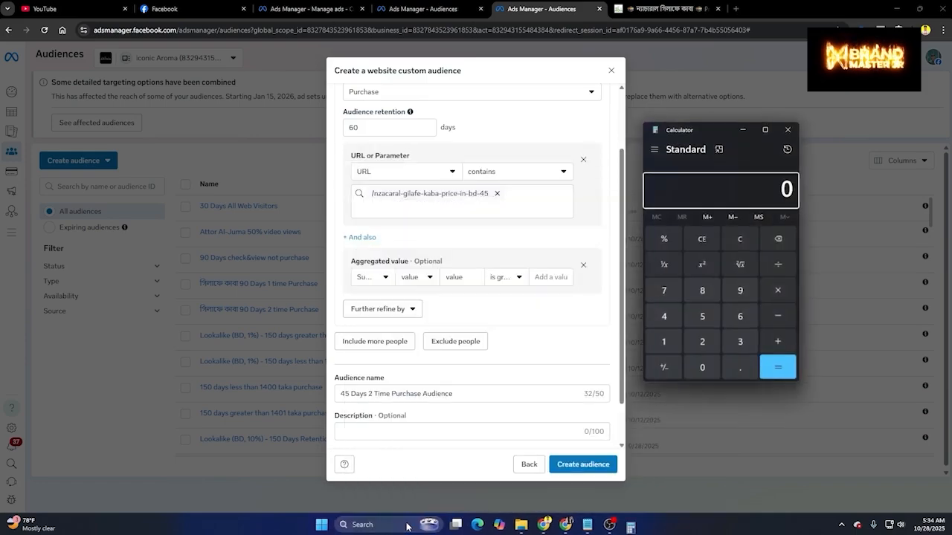
Step: Enter 1000 and a second sample amount in the Calculator, clear each entry, and minimize the Calculator
left_click(662, 343)
left_click(702, 370)
left_click(702, 369)
left_click(702, 370)
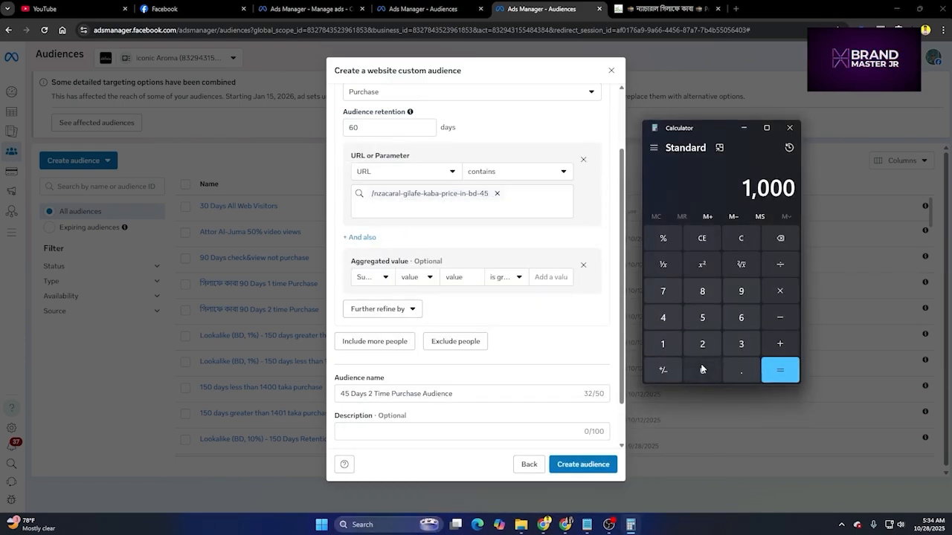
left_click(744, 240)
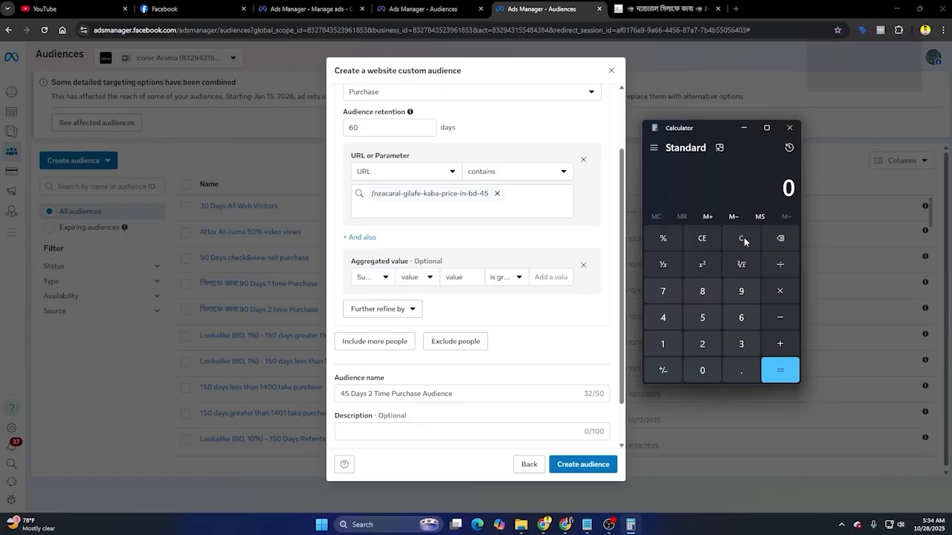
left_click(704, 319)
left_click(703, 319)
left_click(663, 344)
left_click(702, 344)
left_click(702, 369)
left_click(740, 240)
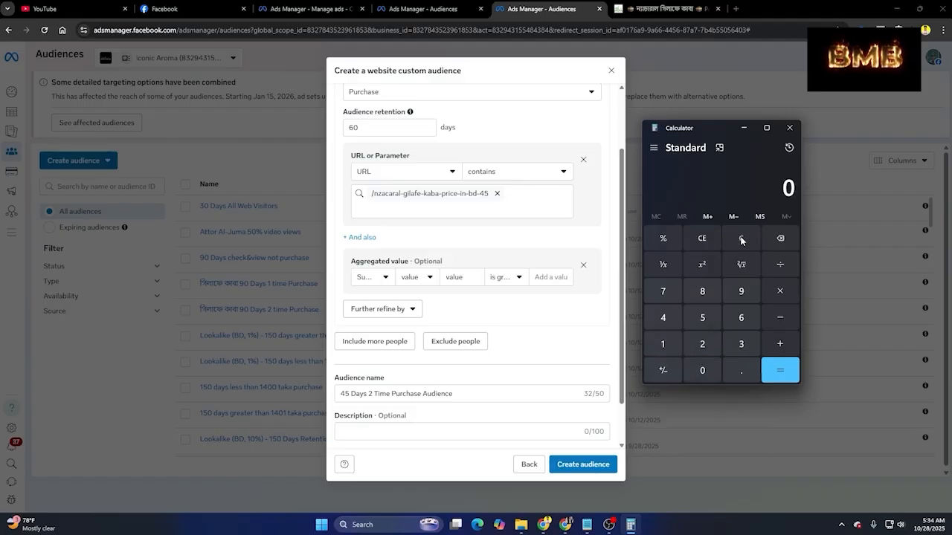
left_click(743, 128)
Step: Set the amount of the Purchase group's aggregated value condition to 1400
left_click(545, 276)
type("1400")
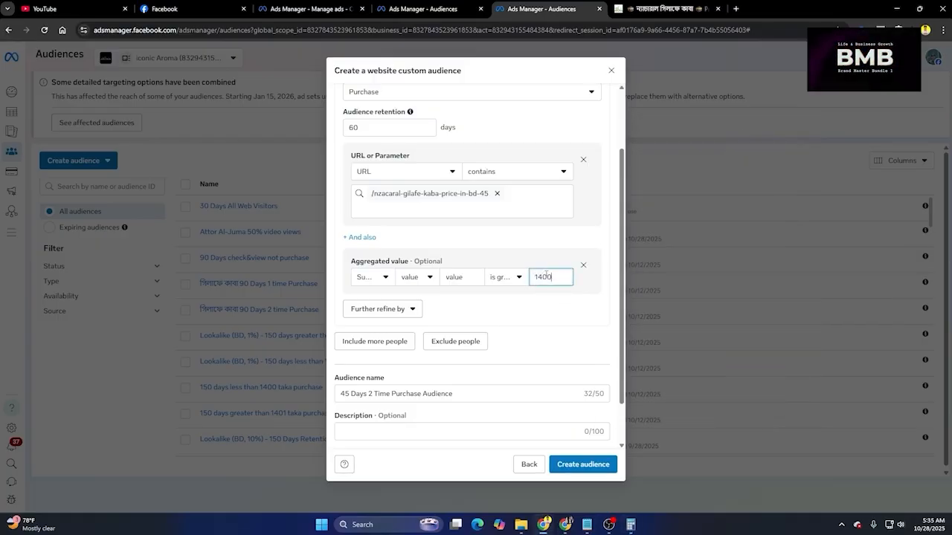
left_click(573, 342)
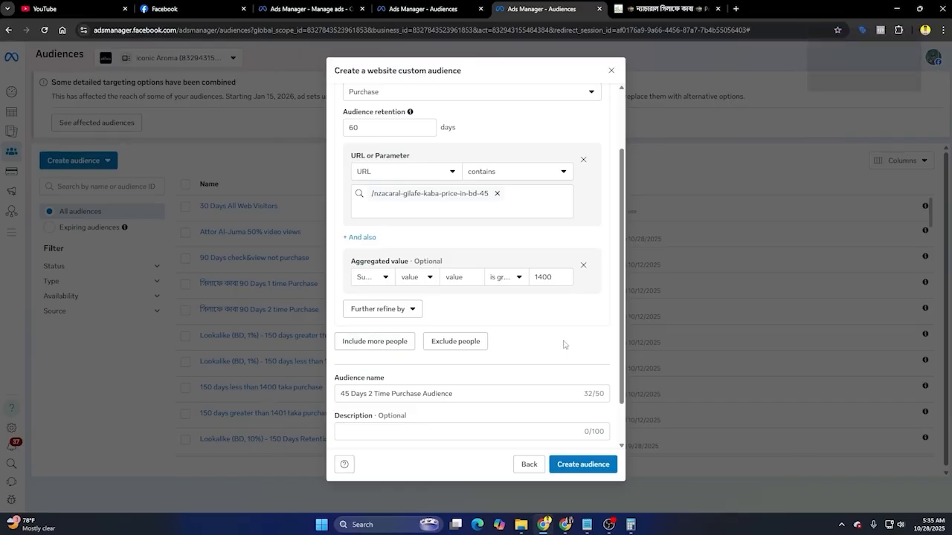
double_click(554, 276)
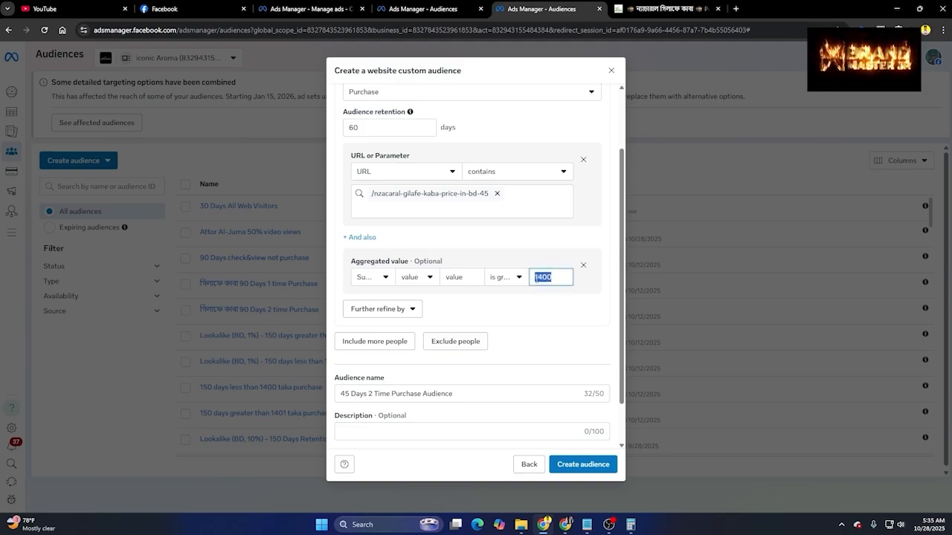
left_click(542, 277)
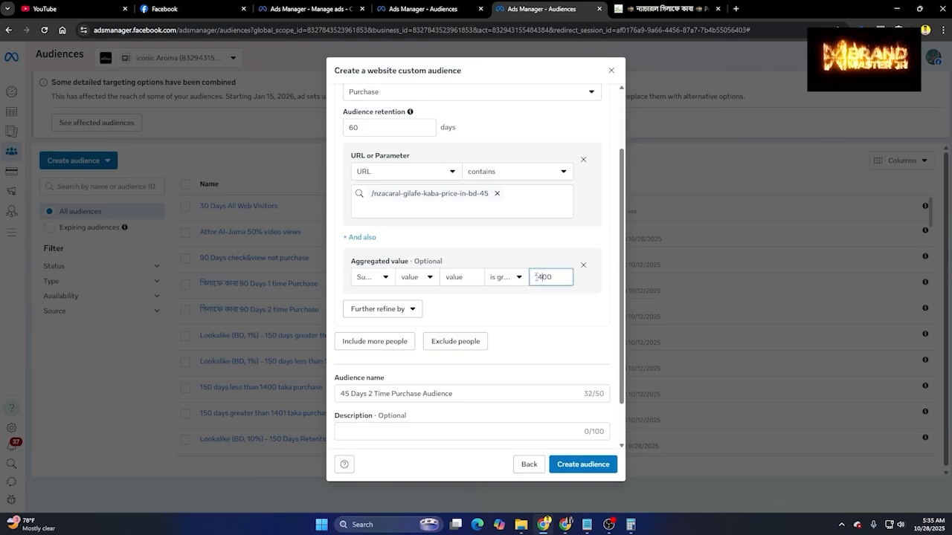
left_click_drag(535, 277, 554, 274)
left_click(554, 275)
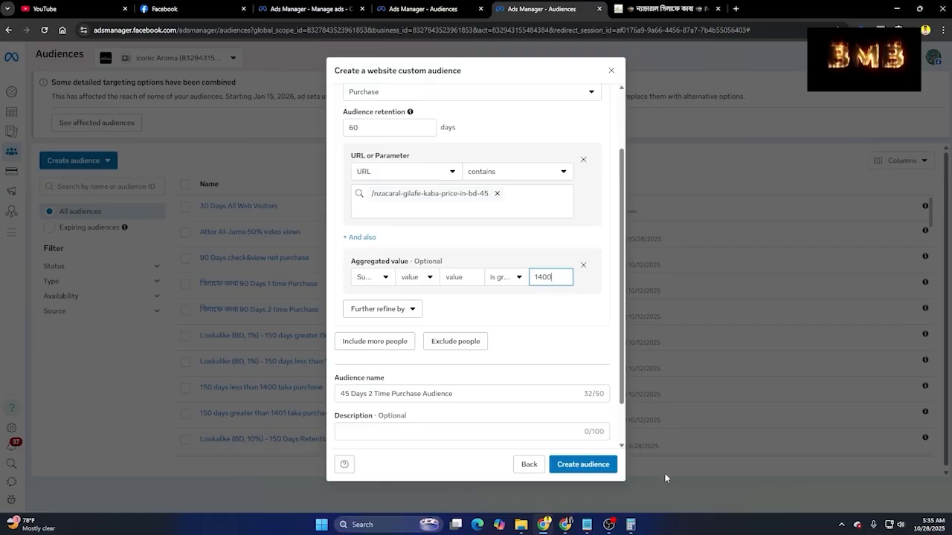
Step: Switch to the Calculator, divide 2000000 by 1800, and highlight the whole-number part of the result
left_click(630, 524)
left_click(699, 343)
left_click(702, 376)
left_click(702, 376)
left_click(702, 375)
left_click(702, 376)
left_click(702, 372)
left_click(703, 372)
left_click(779, 344)
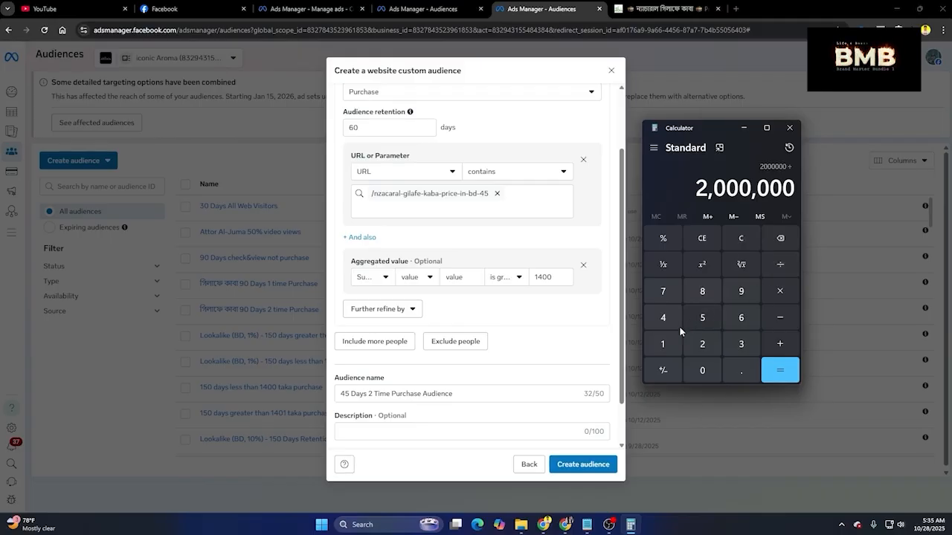
left_click(663, 343)
left_click(702, 291)
left_click(702, 371)
left_click(704, 371)
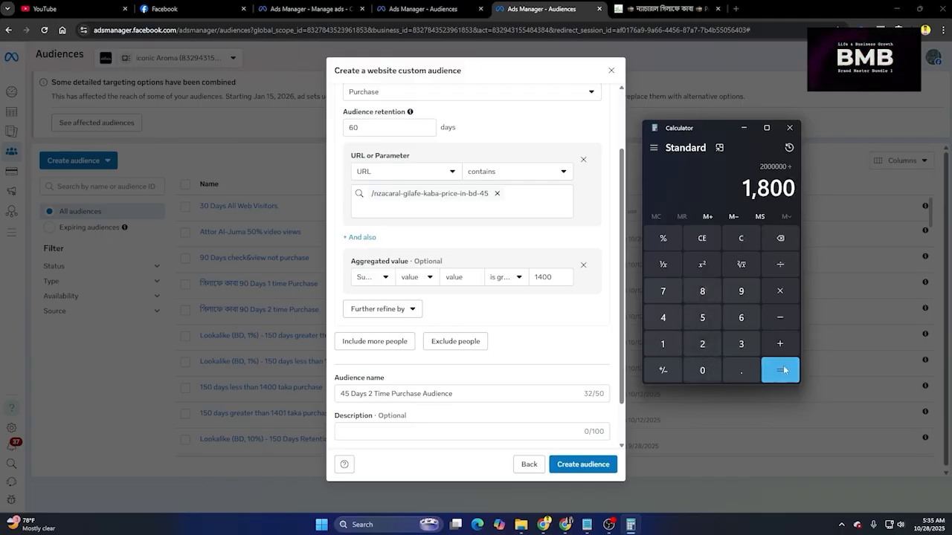
left_click(779, 371)
left_click_drag(648, 187, 687, 190)
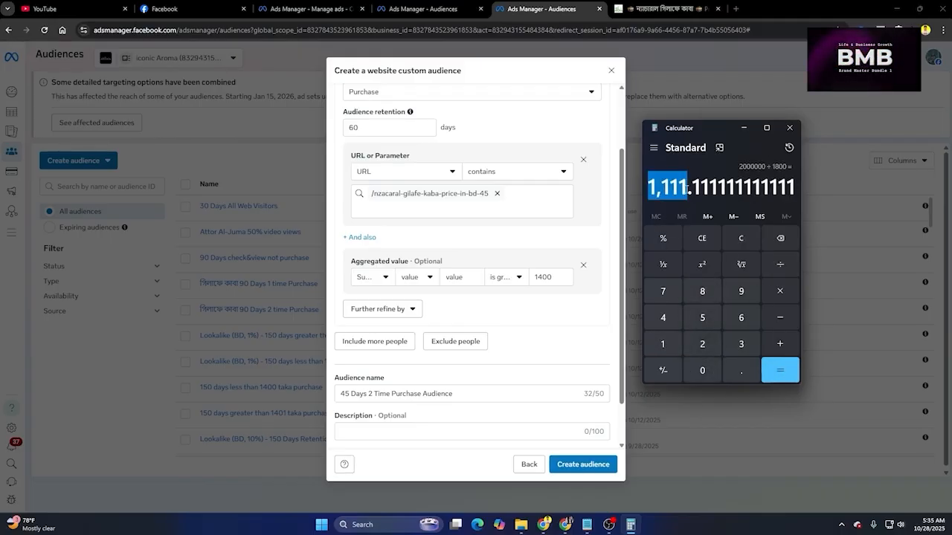
Step: Clear and minimize the Calculator, and set the amount of the Purchase group's aggregated value condition to 1111
left_click(740, 238)
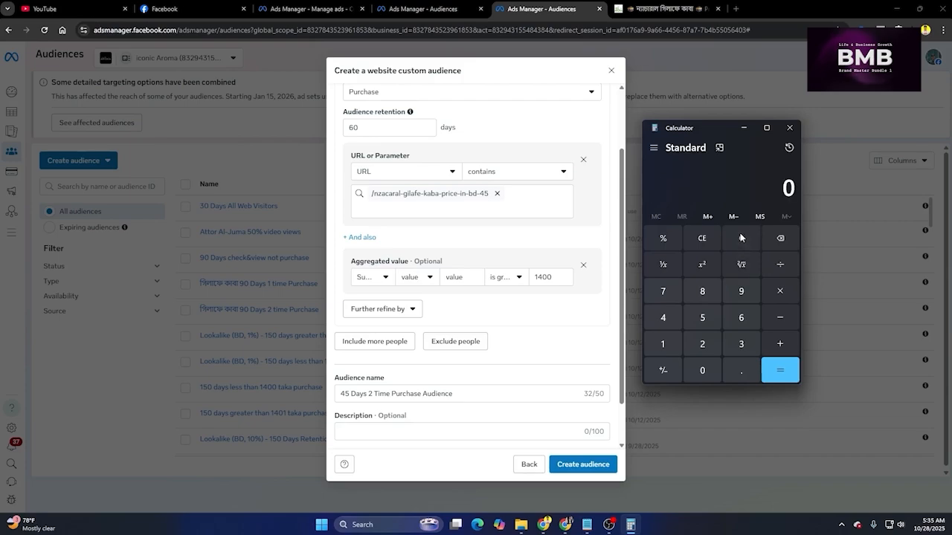
left_click(744, 127)
double_click(542, 276)
type("1111")
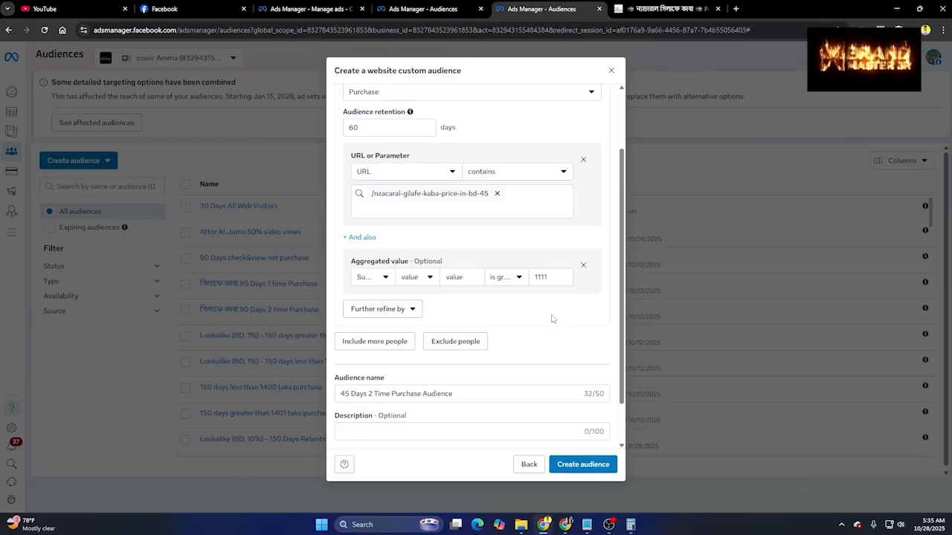
Step: Reselect is greater than or equal to (≥) as the aggregated value operator and highlight the condition's amount
left_click(506, 278)
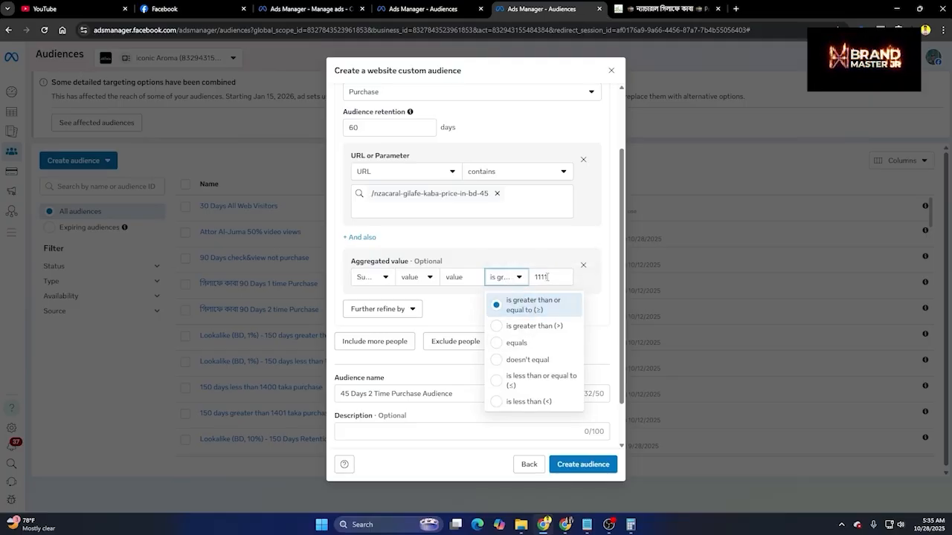
left_click(527, 314)
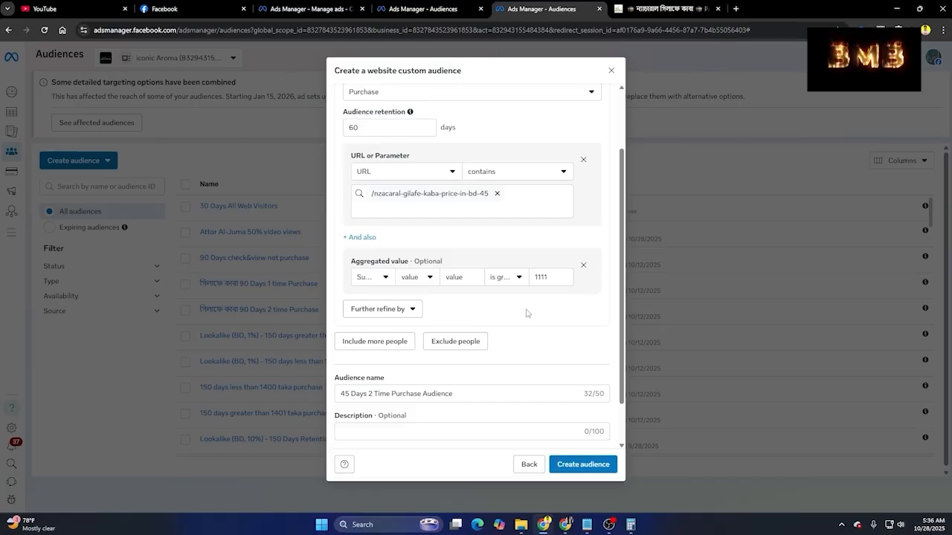
scroll(526, 313, "up", 1)
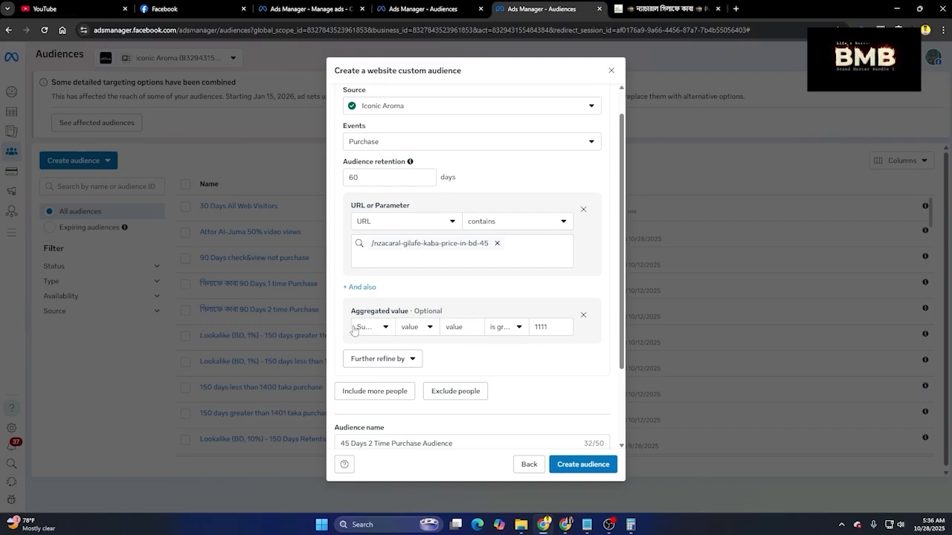
double_click(562, 325)
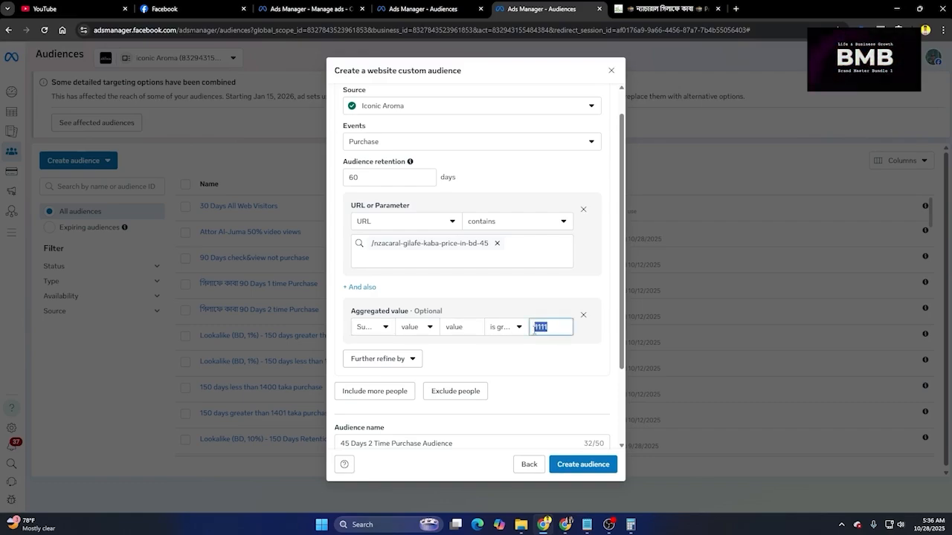
left_click(534, 365)
scroll(534, 365, "down", 1)
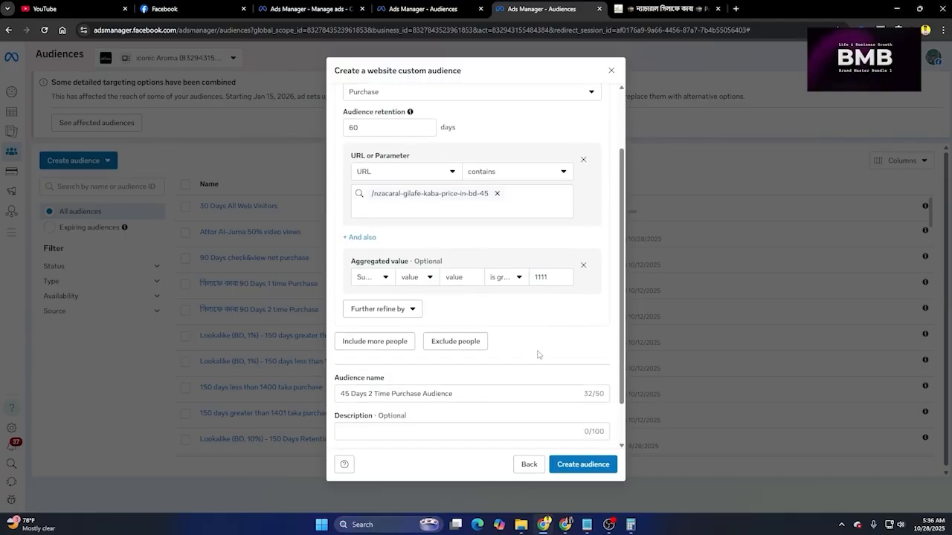
Step: Switch the aggregated value parameter to Custom Data and back to value, keeping Sum of as the aggregation
left_click(415, 285)
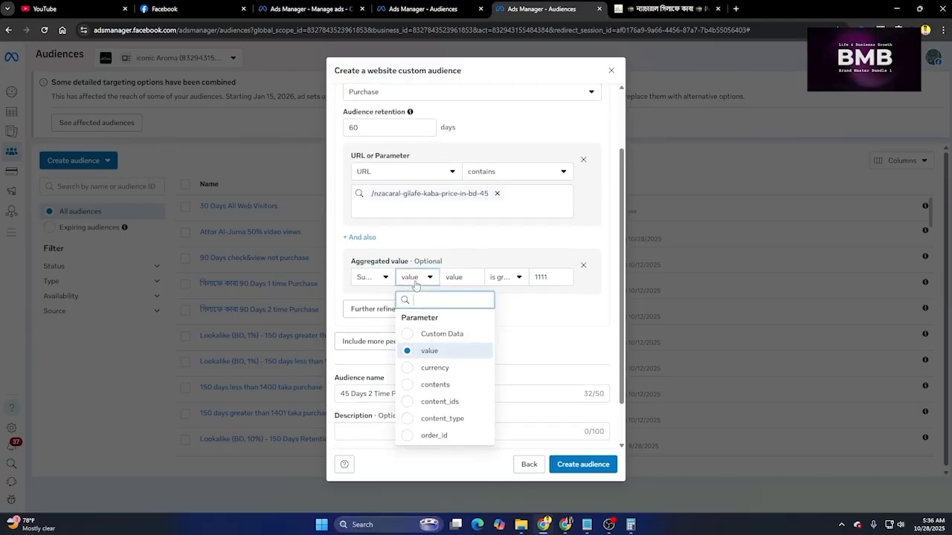
left_click(438, 354)
left_click(421, 279)
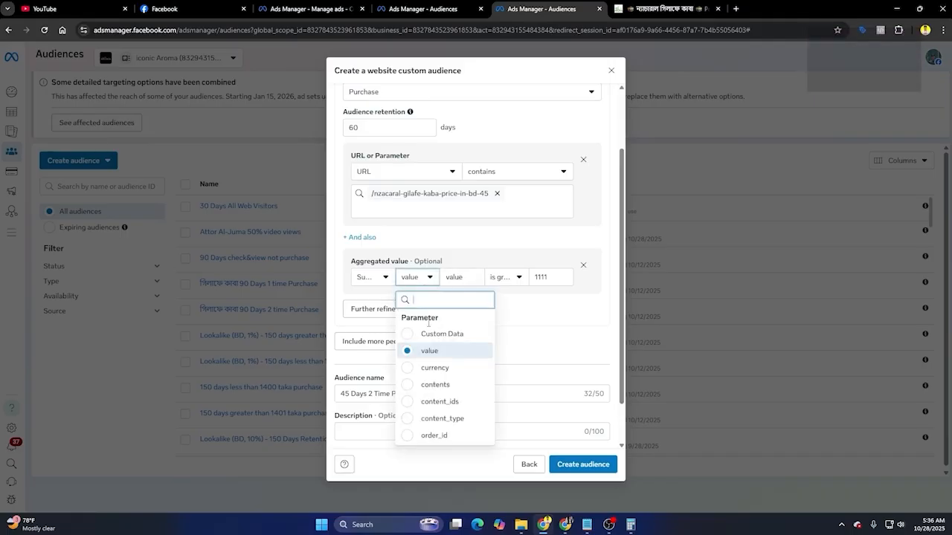
left_click(428, 334)
left_click(418, 277)
left_click(431, 351)
Step: Examine the comparison operators available for the aggregated value condition
left_click(478, 279)
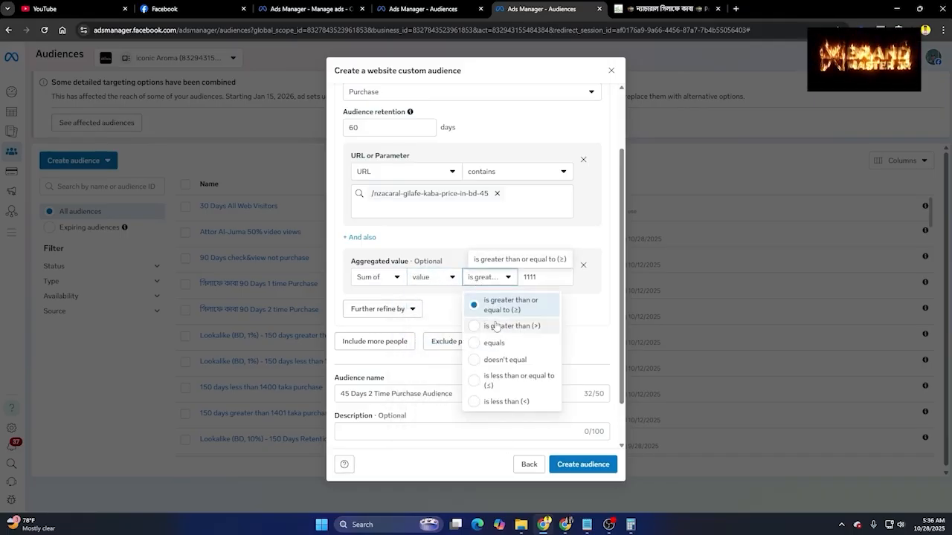
left_click(527, 276)
left_click(528, 322)
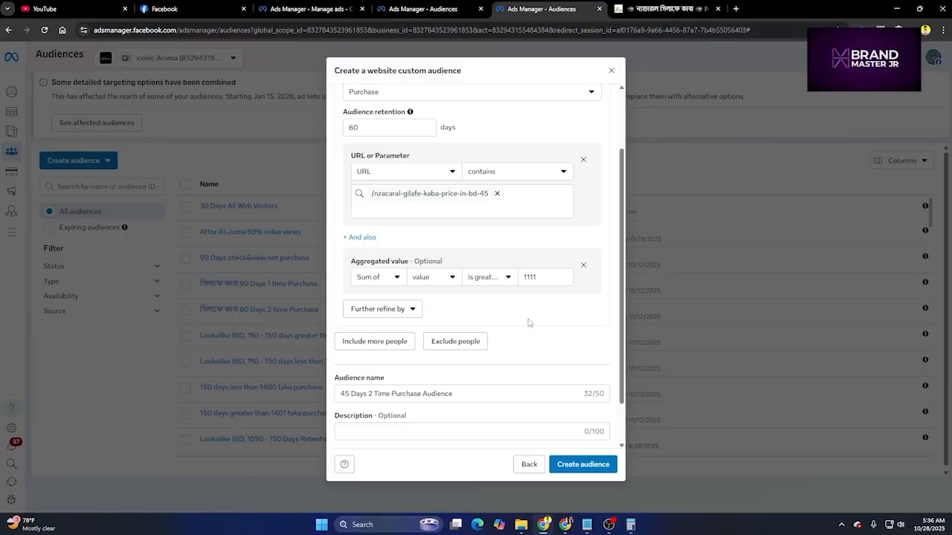
left_click(502, 281)
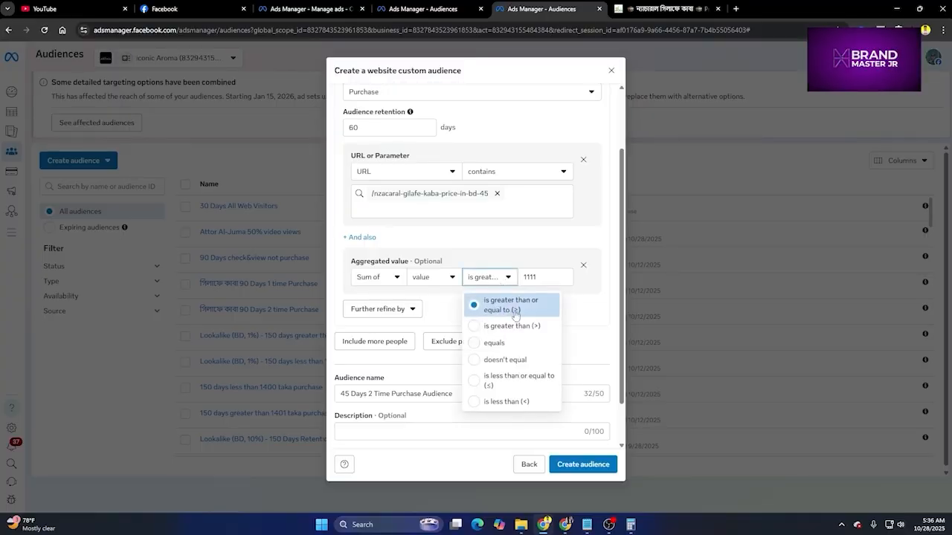
Step: Try an amount of 1112 in the aggregated value condition, and set it back to 1111
left_click(548, 274)
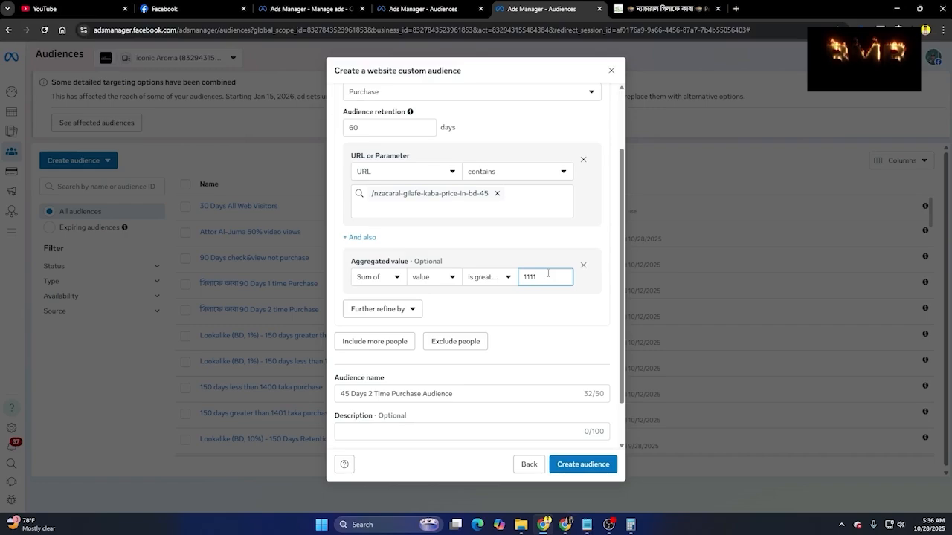
key("BackSpace")
type("2")
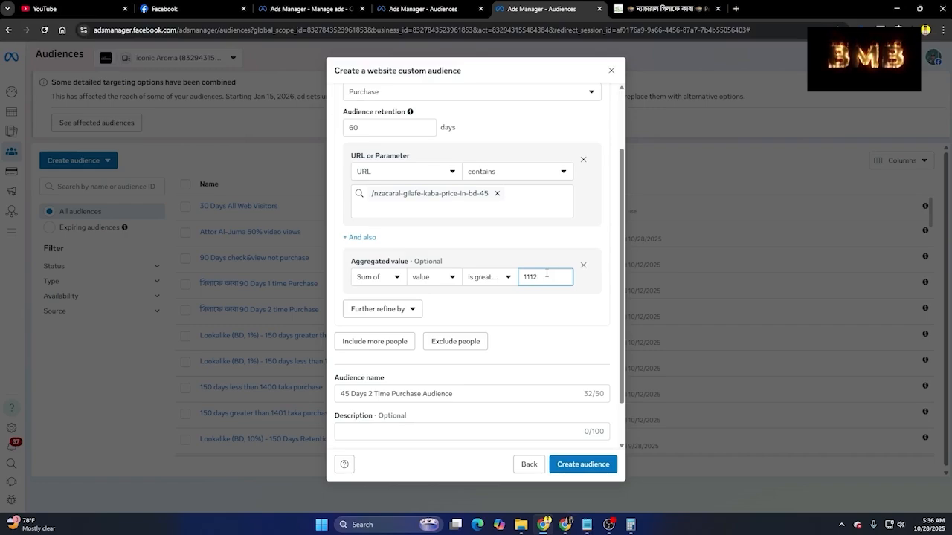
left_click_drag(542, 276, 529, 277)
left_click(539, 276)
key("BackSpace")
type("1")
left_click(553, 315)
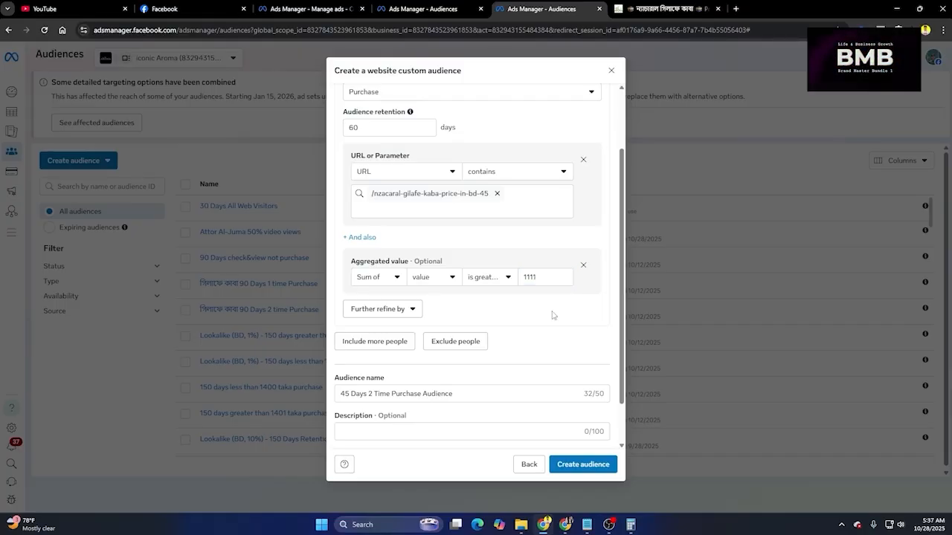
Step: Change the aggregated value operator to is less than or equal to (≤) and highlight the amount
left_click(494, 284)
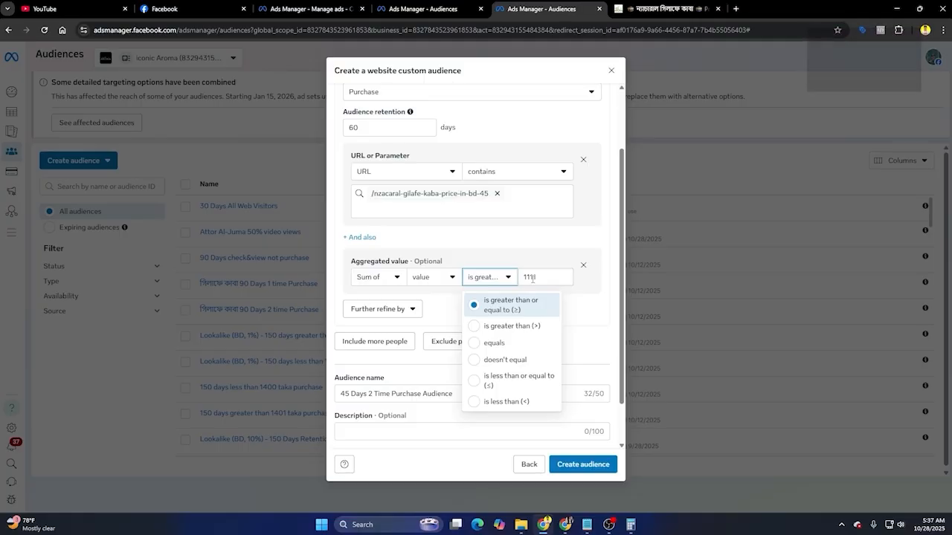
left_click(523, 382)
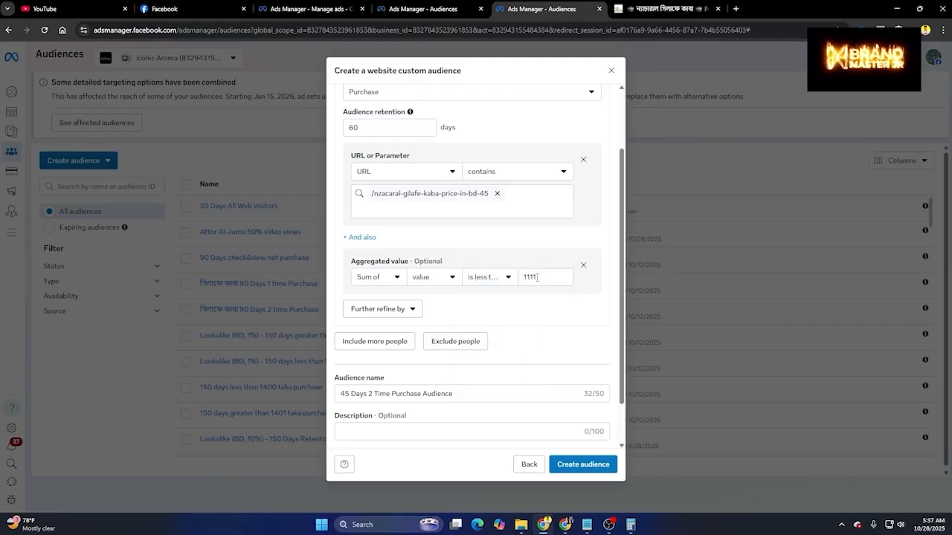
left_click_drag(537, 277, 522, 277)
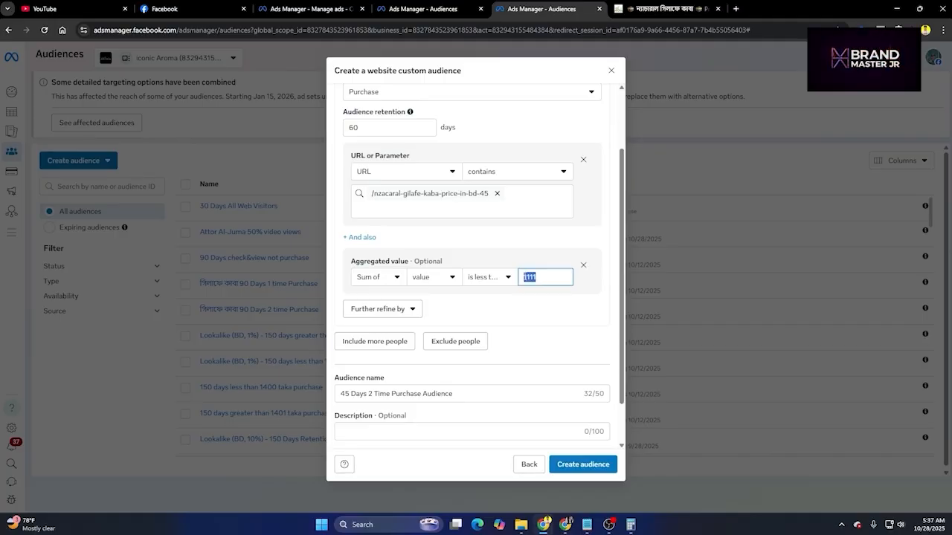
left_click(535, 320)
Step: Review the operator choices again and highlight the amount in the aggregated value condition
left_click(490, 277)
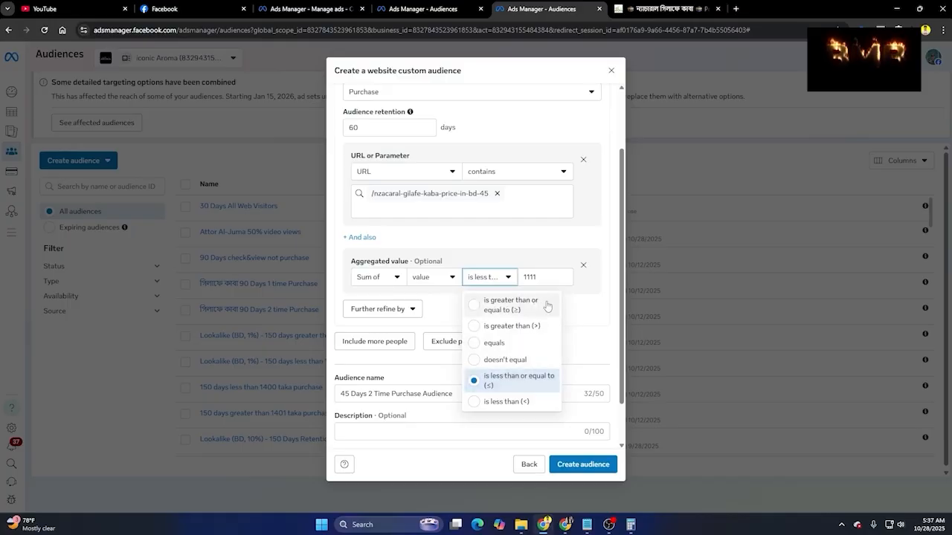
left_click_drag(541, 280, 524, 282)
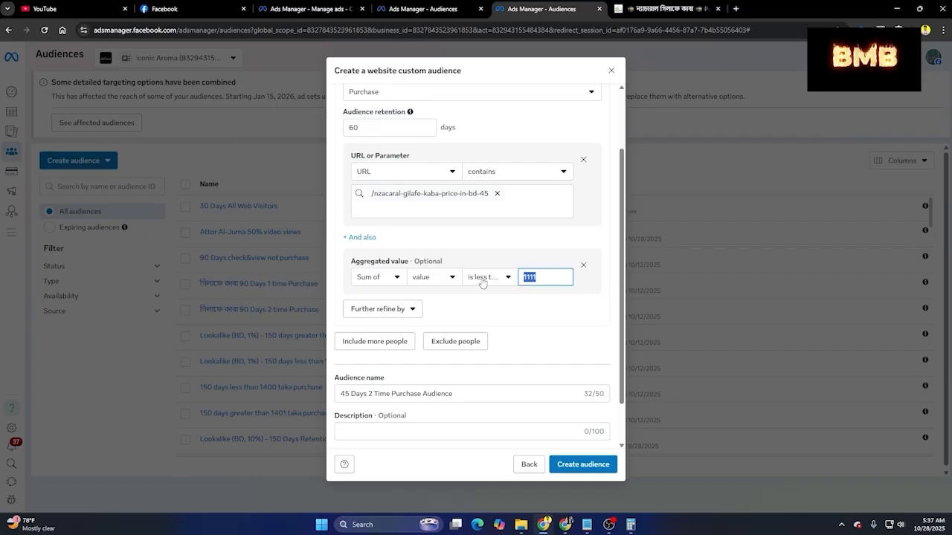
left_click(539, 276)
double_click(537, 277)
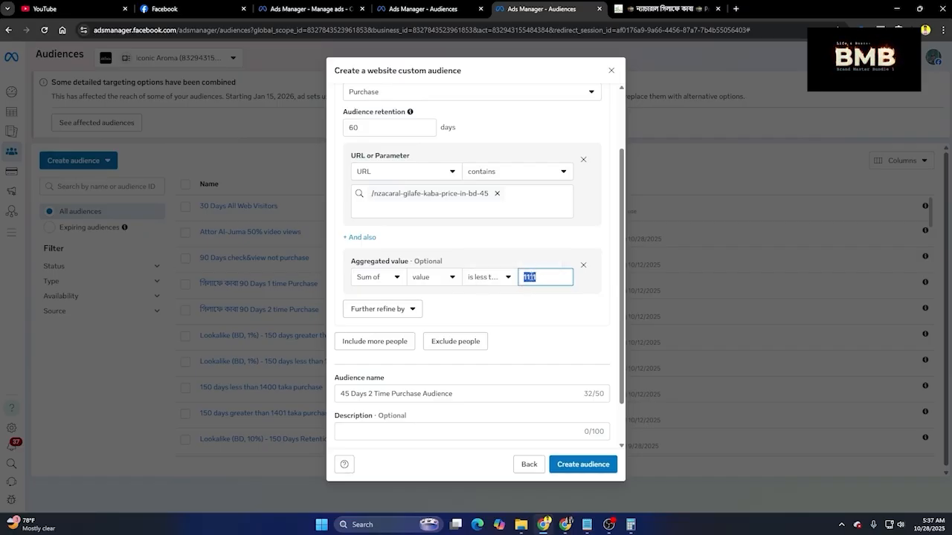
left_click(540, 277)
double_click(537, 277)
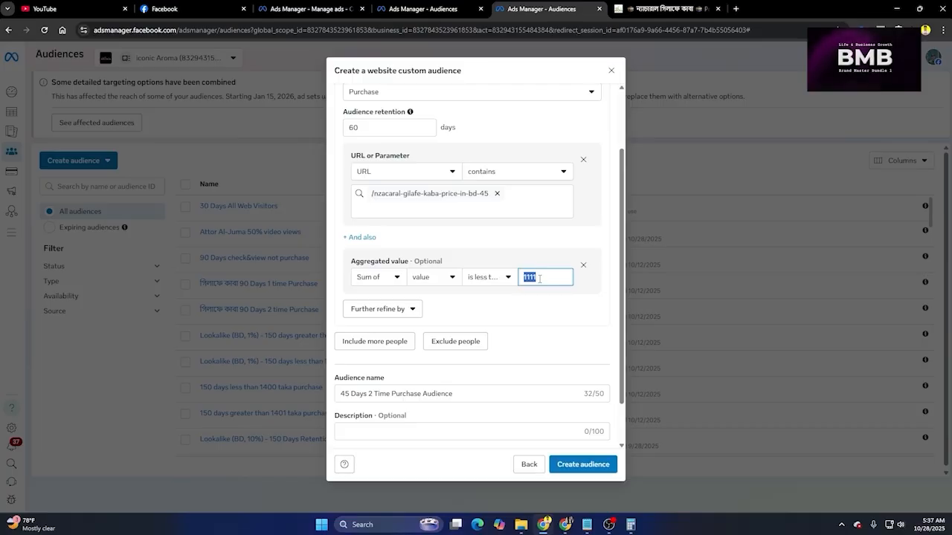
Step: Try an amount of 1110 in the aggregated value condition, and restore 1111
left_click(539, 278)
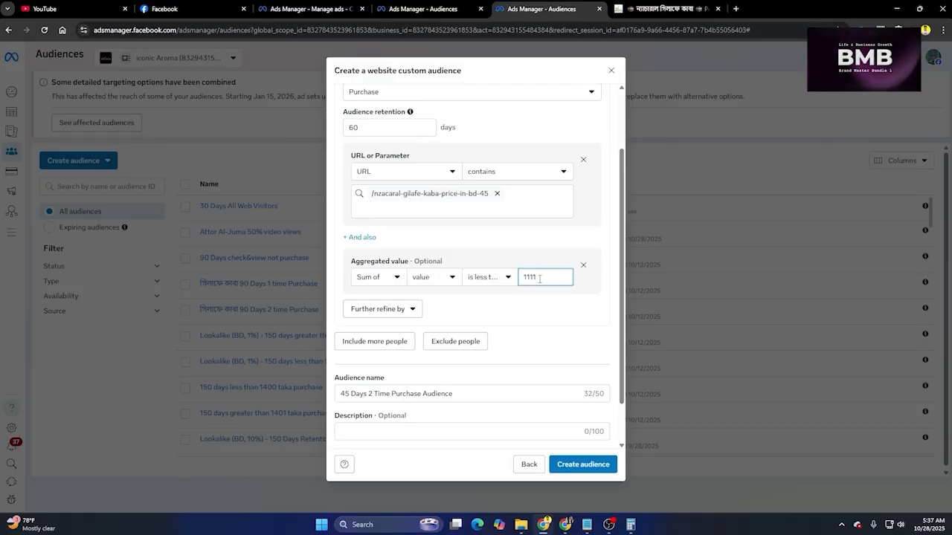
type("0")
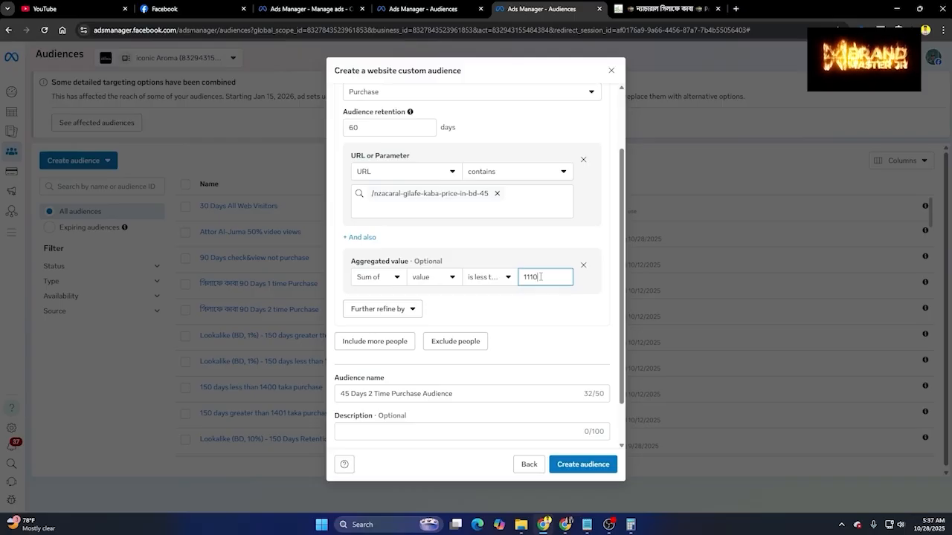
key("BackSpace")
type("1")
Step: Try the operators is greater than (>) and is less than (<) for the aggregated value, and select equals
left_click(497, 277)
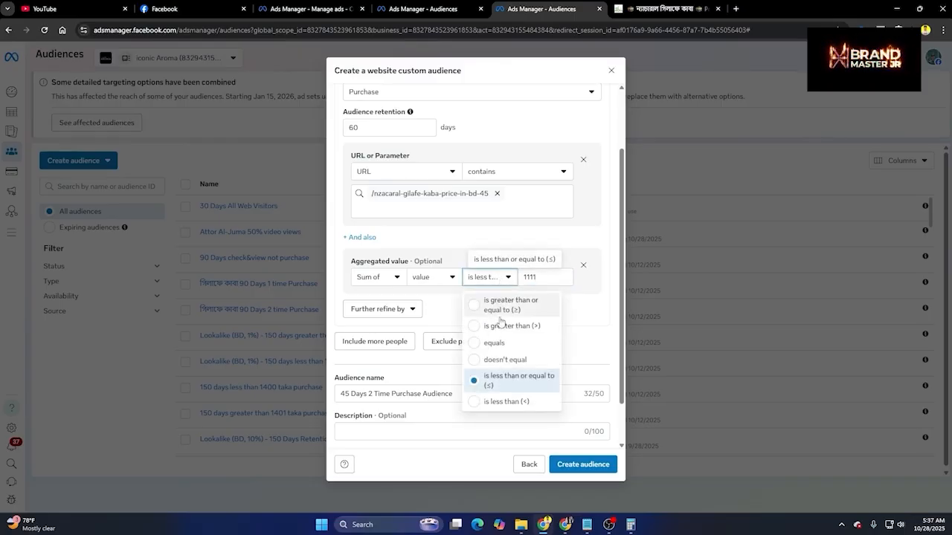
left_click(499, 325)
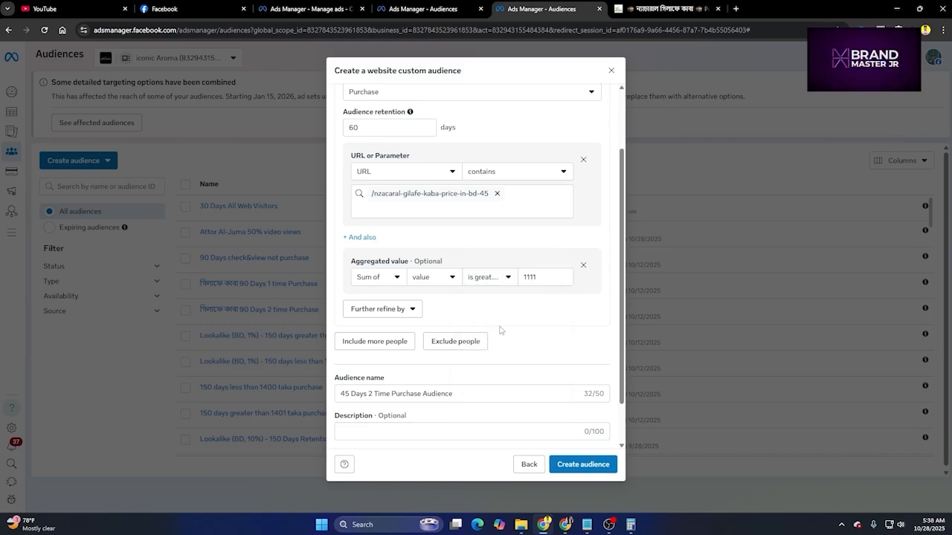
left_click(489, 280)
left_click(512, 402)
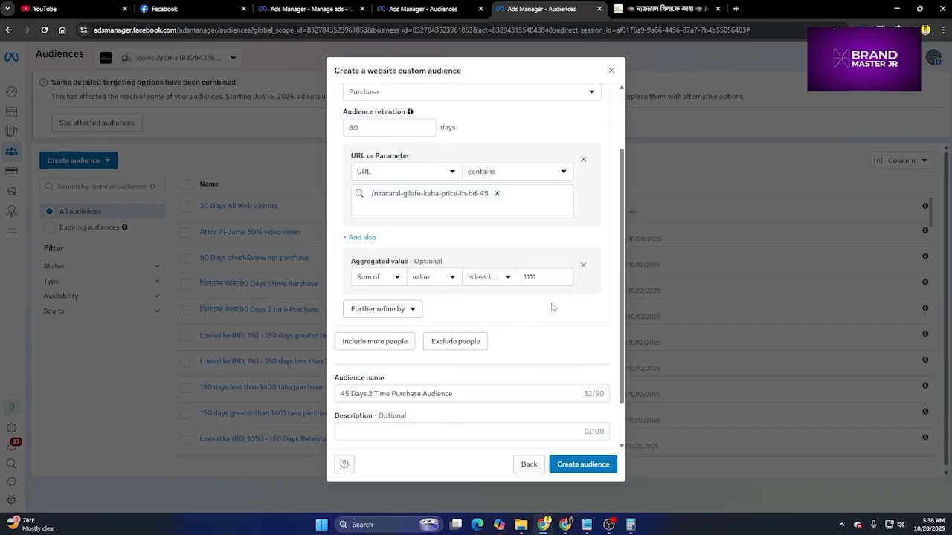
left_click(495, 277)
left_click(479, 343)
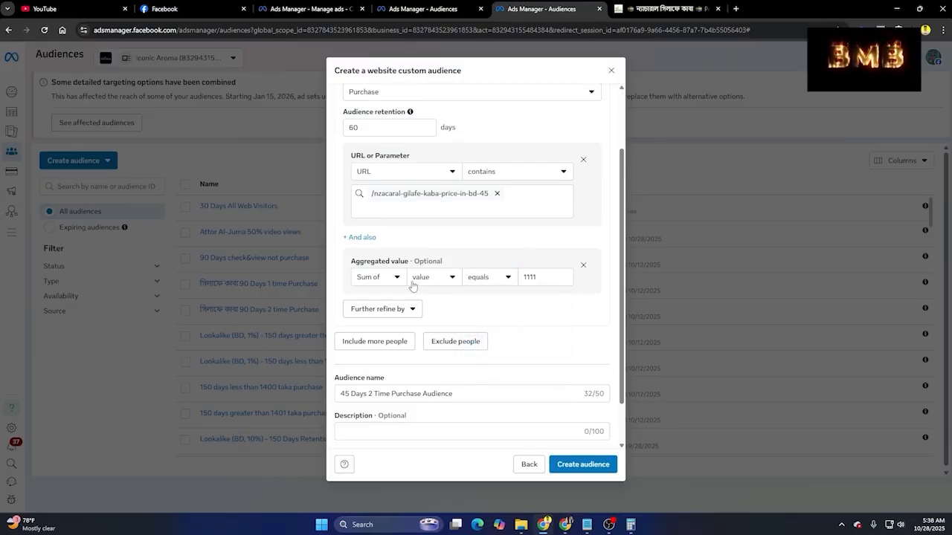
left_click(546, 276)
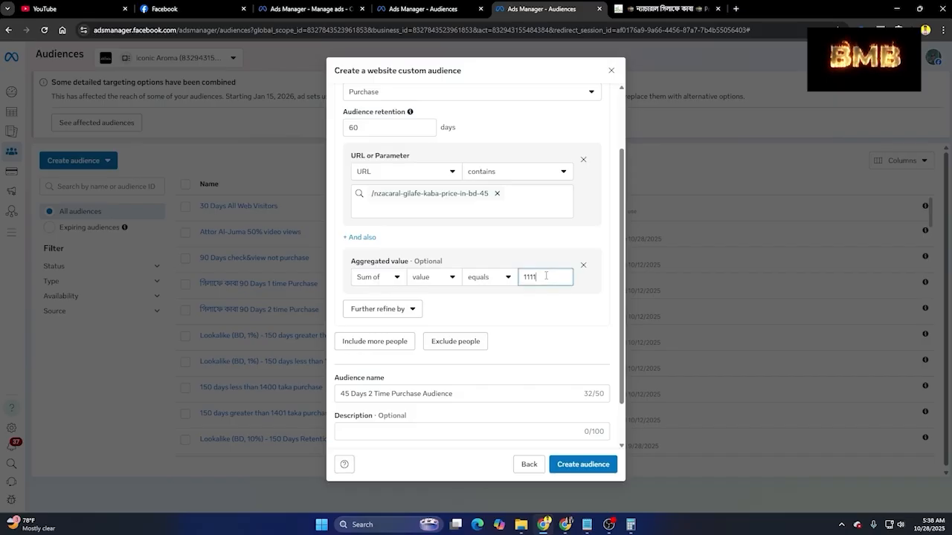
left_click(543, 309)
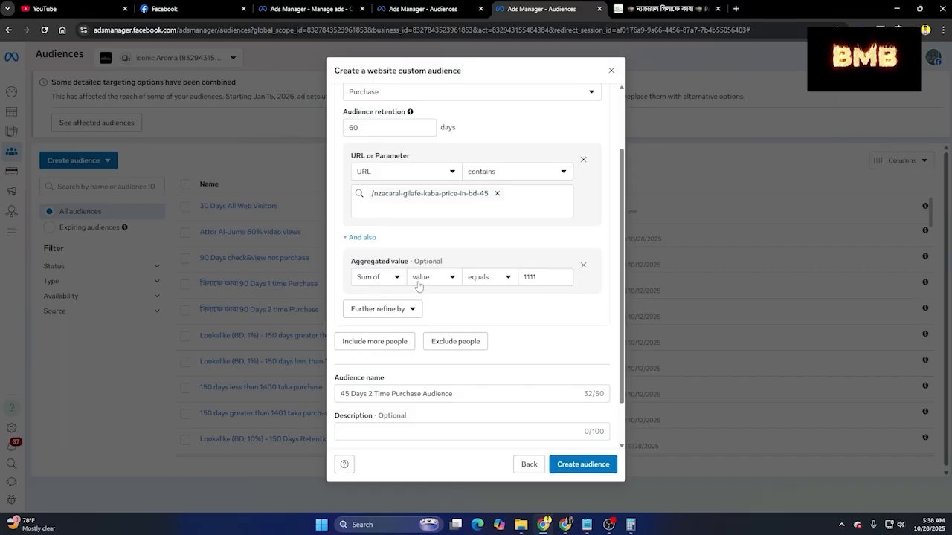
Step: Change the aggregated value condition to Average of value equals 1110
left_click(379, 280)
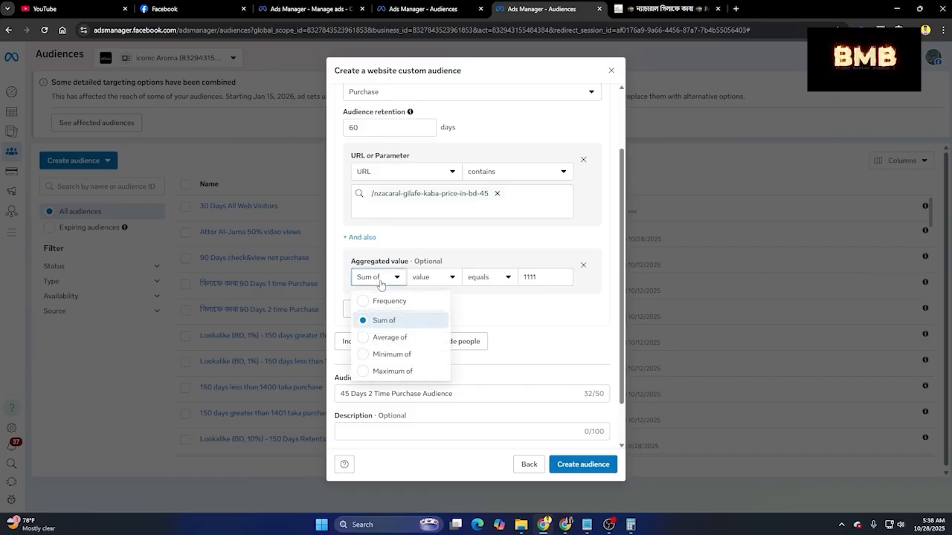
left_click(389, 338)
left_click(442, 278)
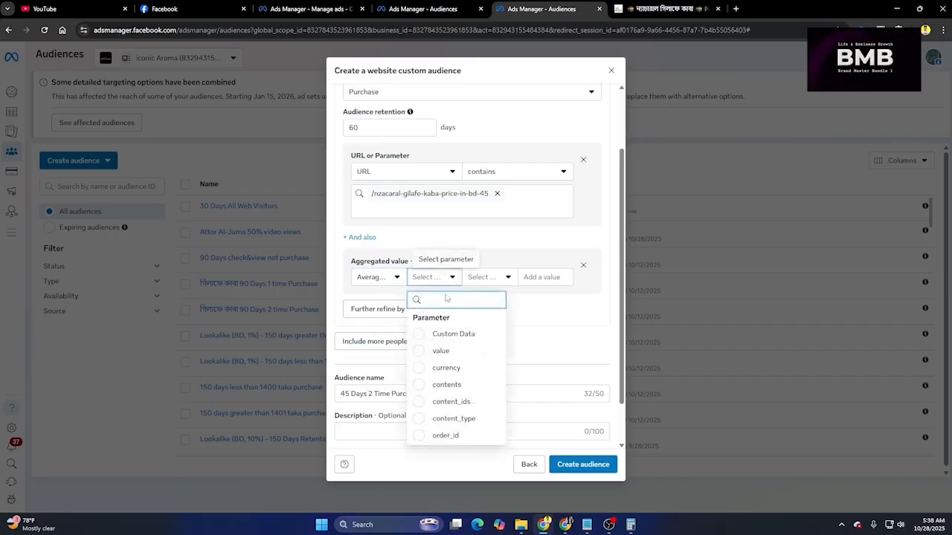
left_click(451, 350)
left_click(489, 282)
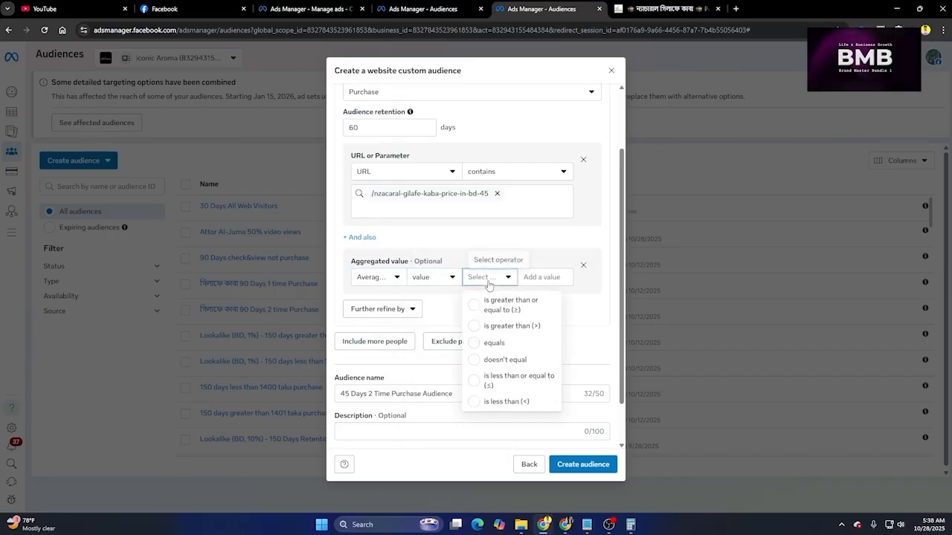
left_click(512, 344)
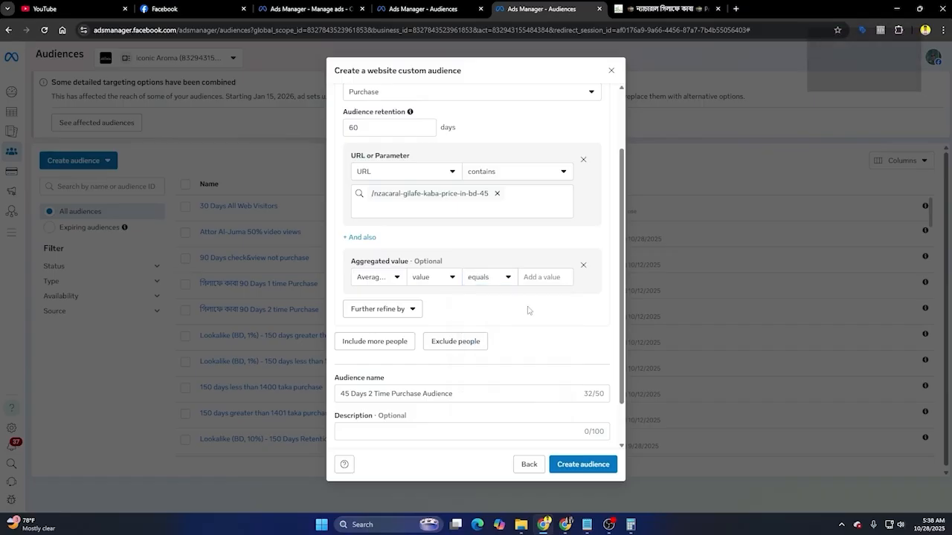
left_click(534, 276)
type("1110")
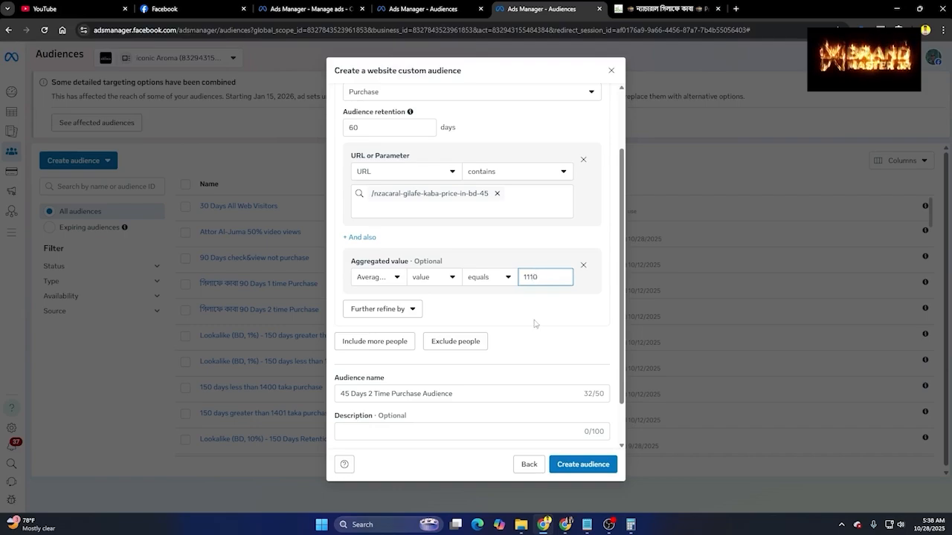
Step: Set the amount in the Average of value condition to 1111 and review its operator choices
key("BackSpace")
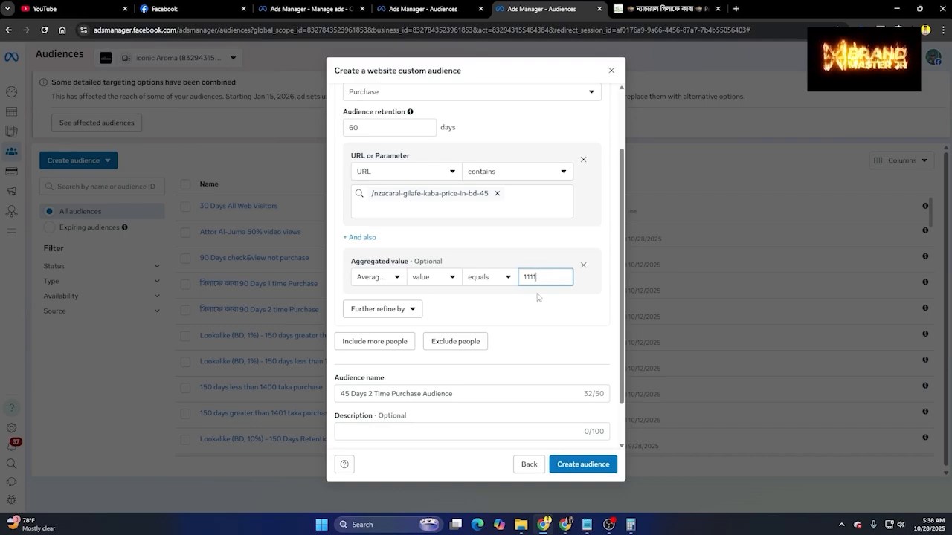
left_click(492, 278)
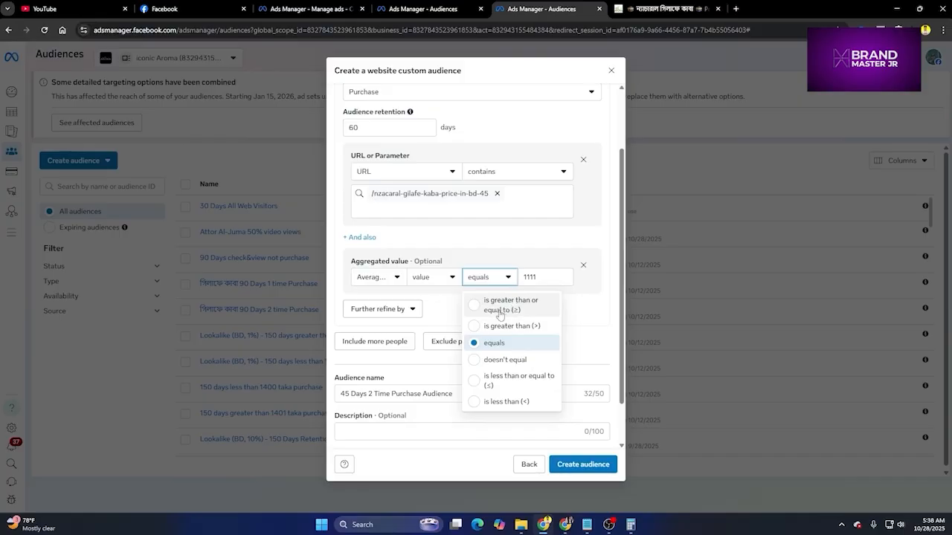
left_click(451, 304)
Step: Change the aggregated value condition to Minimum of value is greater than or equal to (≥) 1111
left_click(379, 277)
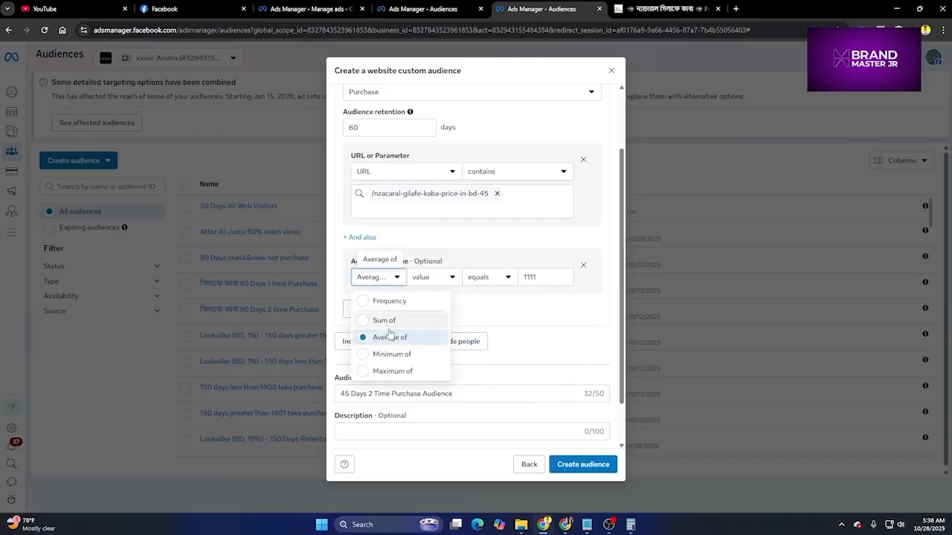
left_click(392, 354)
left_click(423, 276)
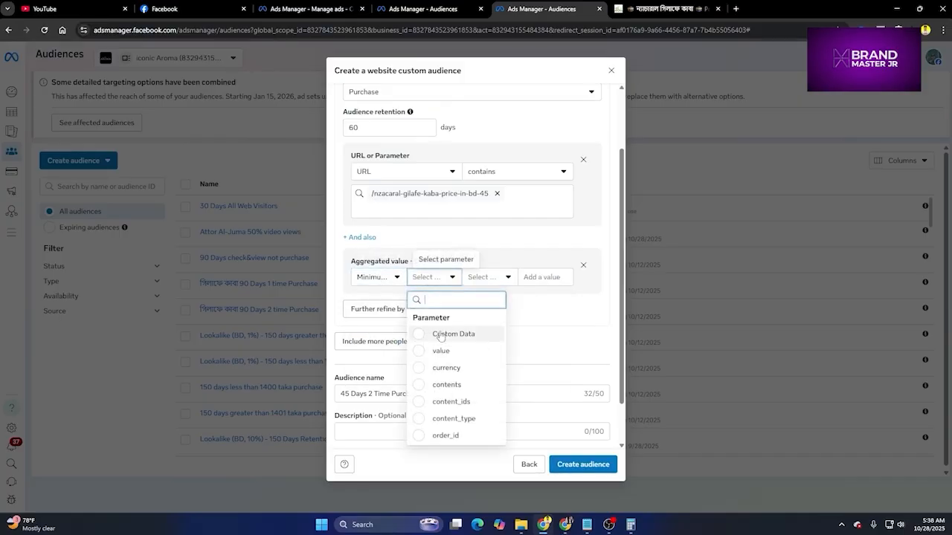
left_click(443, 350)
left_click(489, 282)
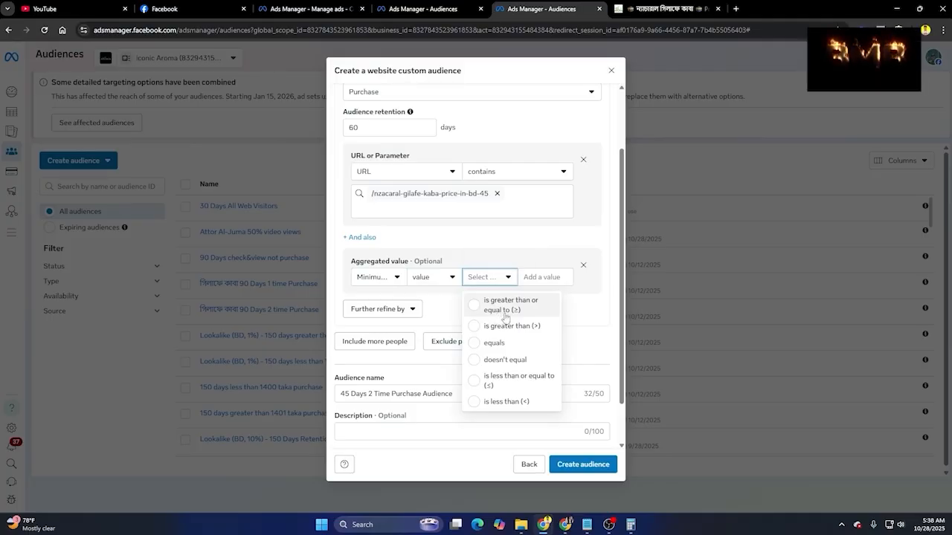
left_click(504, 306)
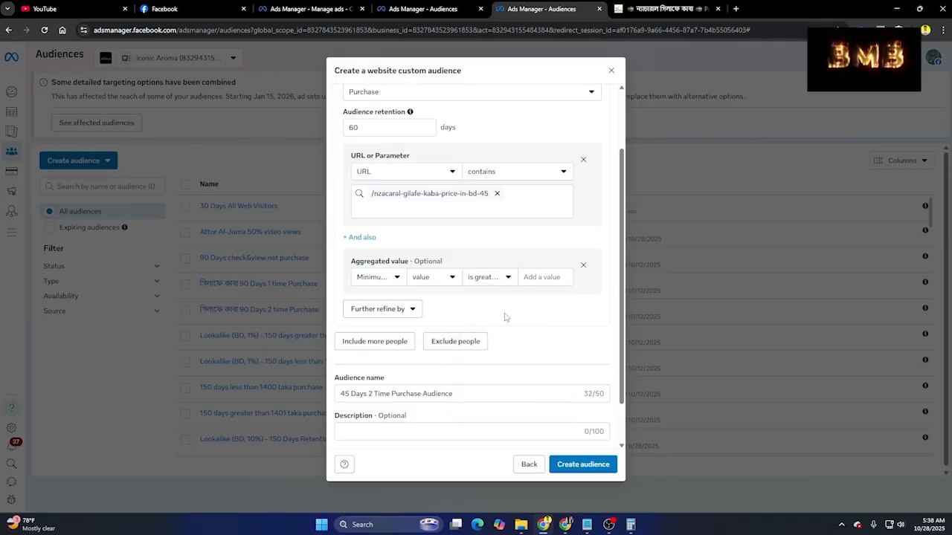
left_click(531, 277)
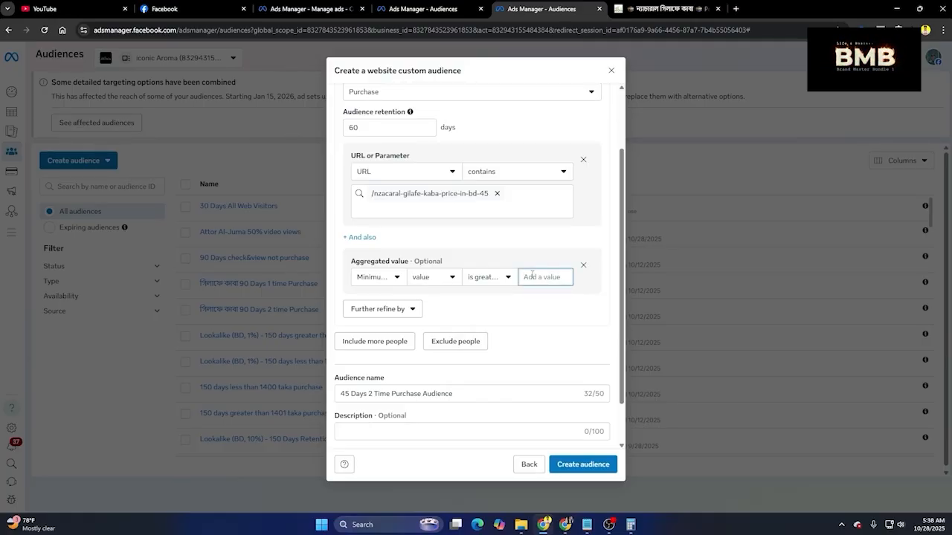
type("1110")
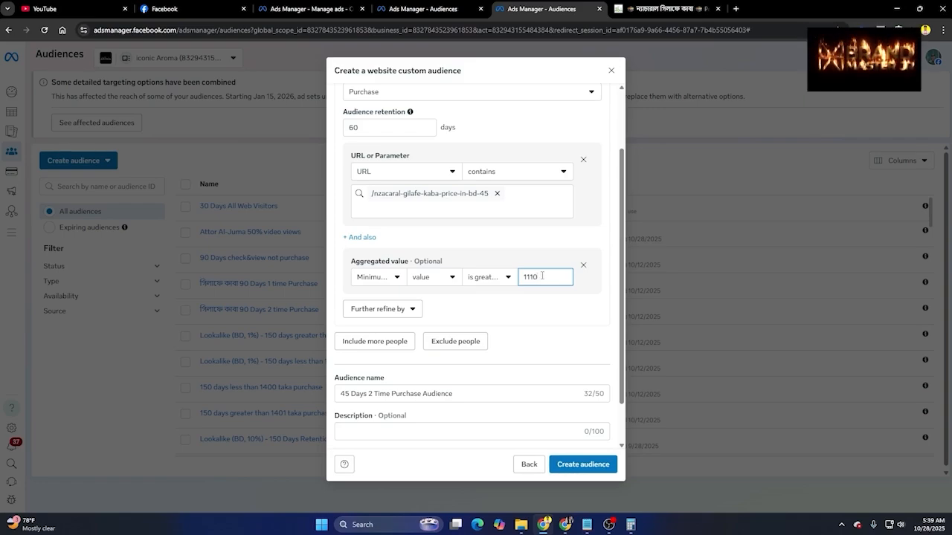
key("BackSpace")
type("1")
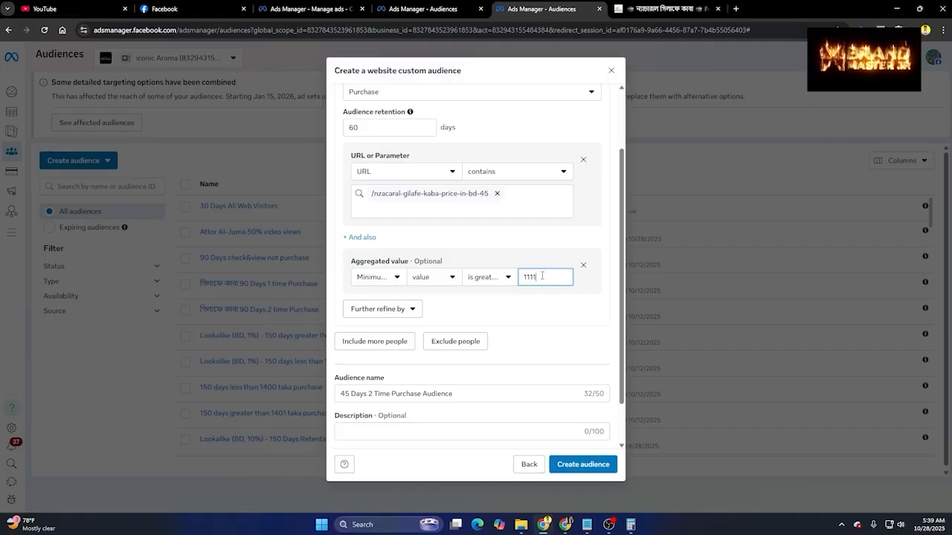
Step: Review the aggregation choices and try the operator is greater than (>) for the minimum value condition
left_click(387, 278)
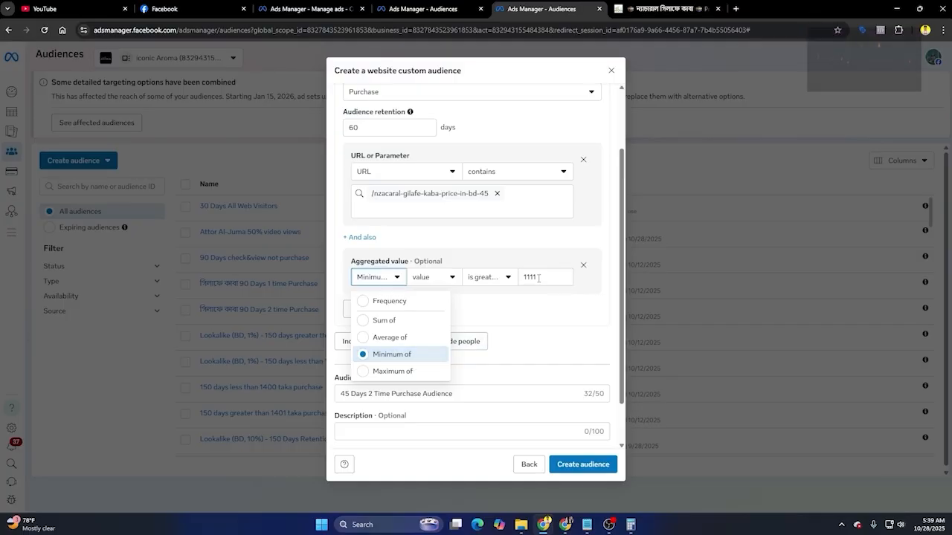
left_click_drag(539, 278, 523, 280)
left_click(484, 283)
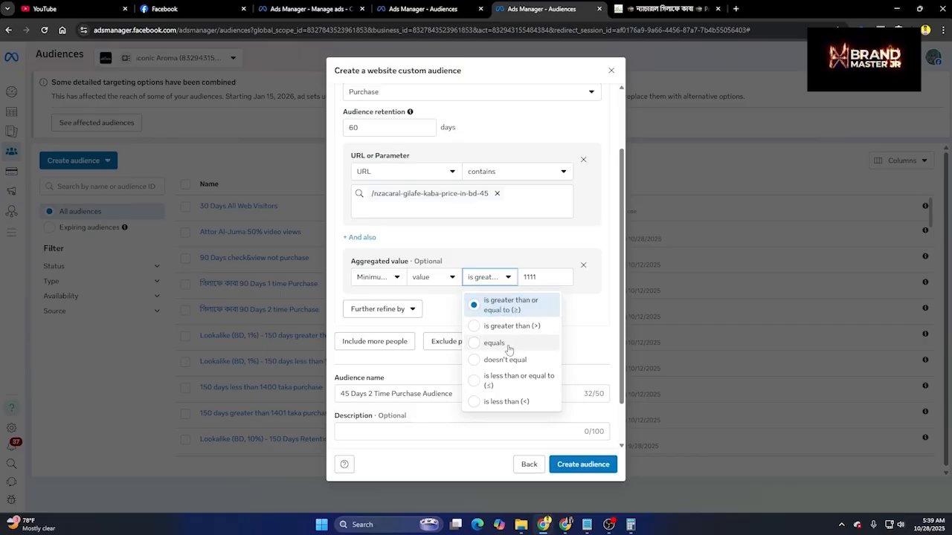
left_click(520, 325)
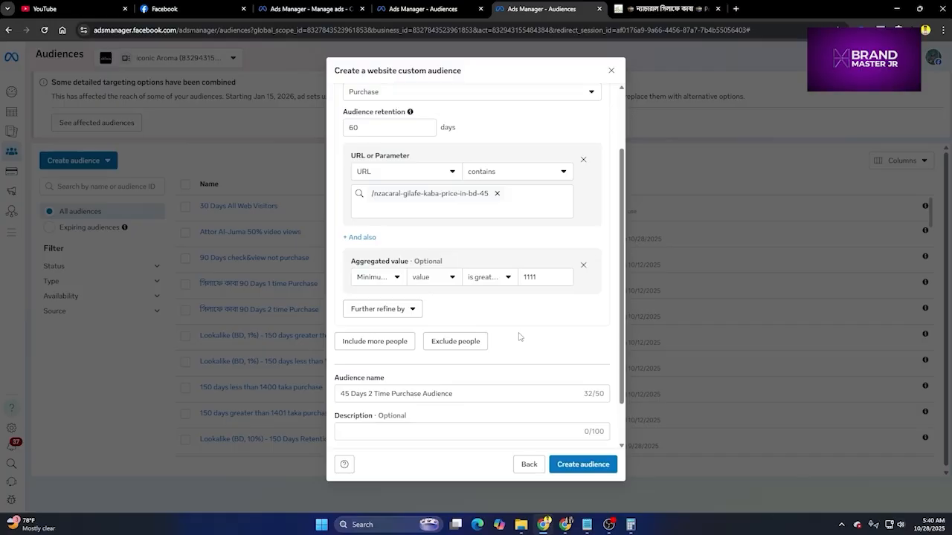
left_click_drag(540, 277, 523, 281)
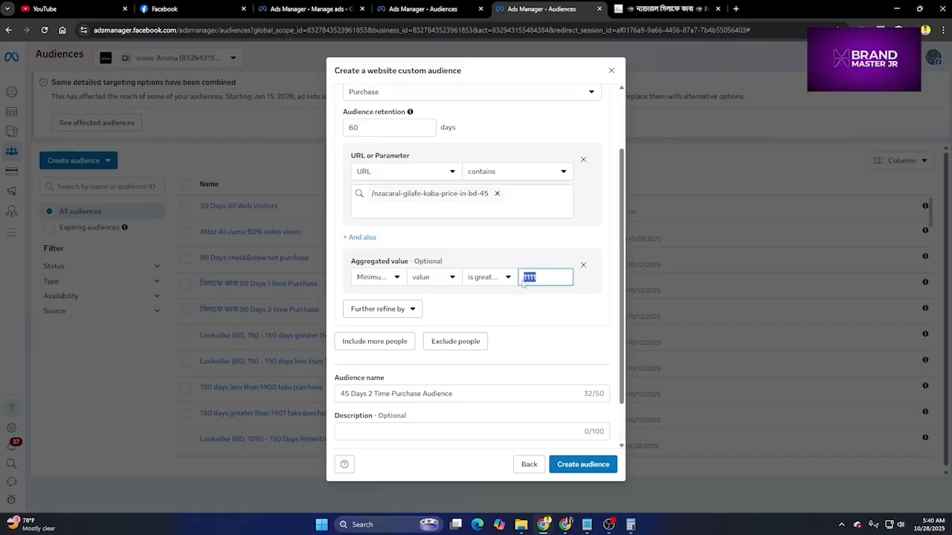
left_click(540, 313)
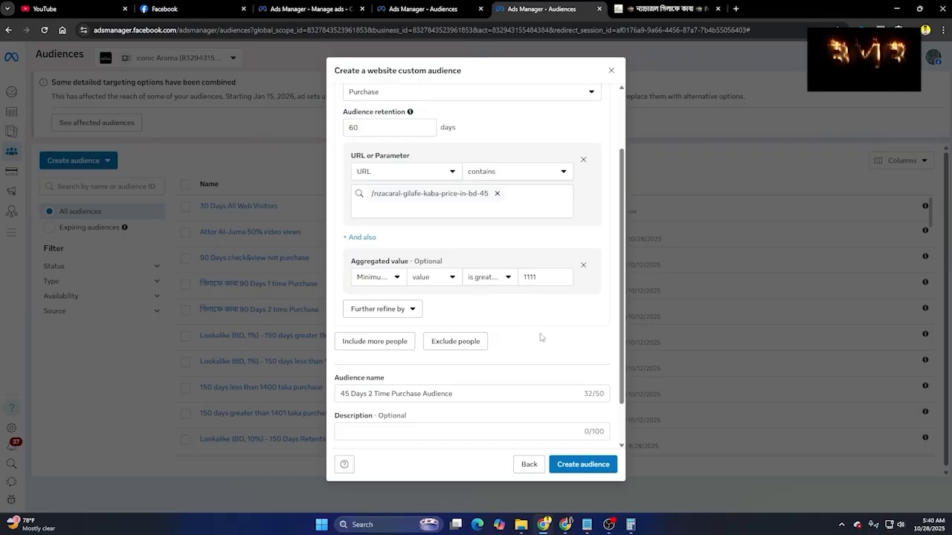
Step: Examine the audience's source, event, retention, URL and aggregated value criteria along with its name
scroll(541, 337, "up", 2)
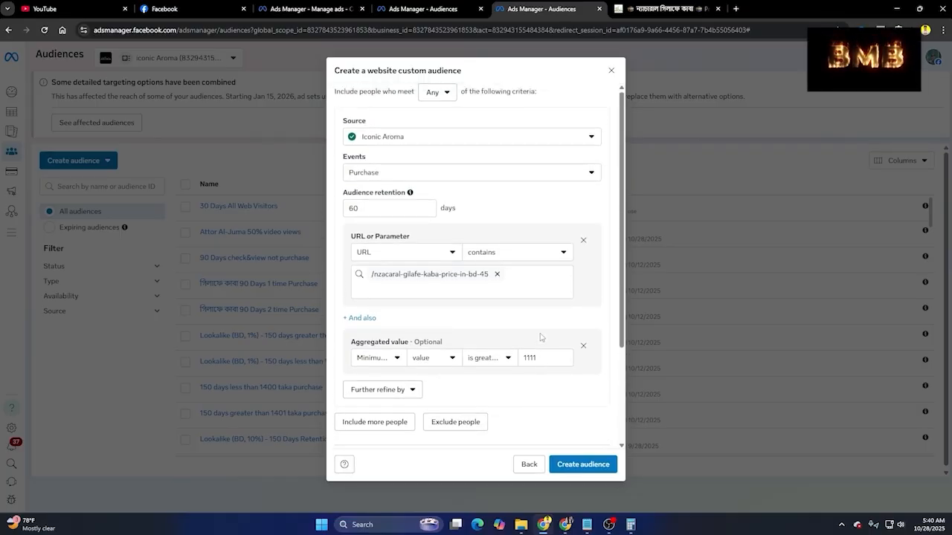
scroll(540, 337, "down", 1)
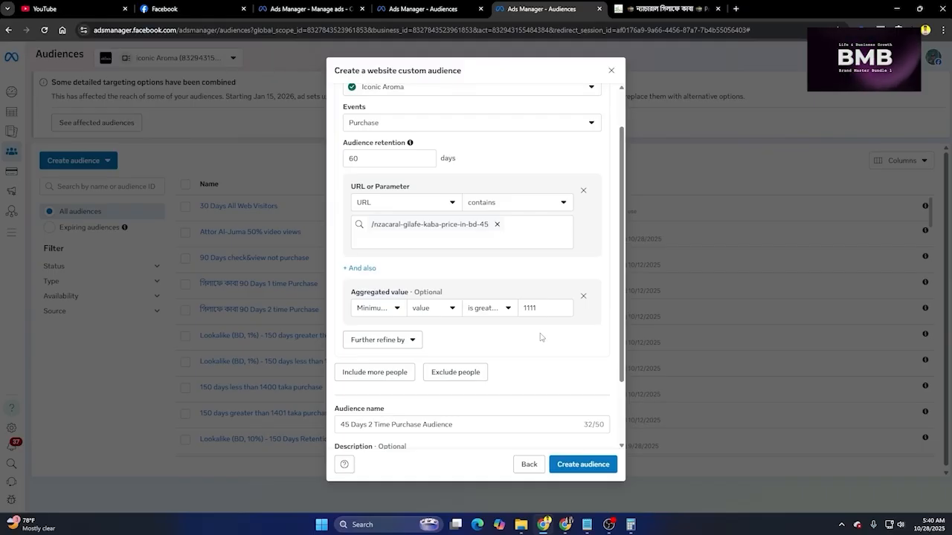
left_click_drag(543, 311, 522, 312)
left_click(530, 348)
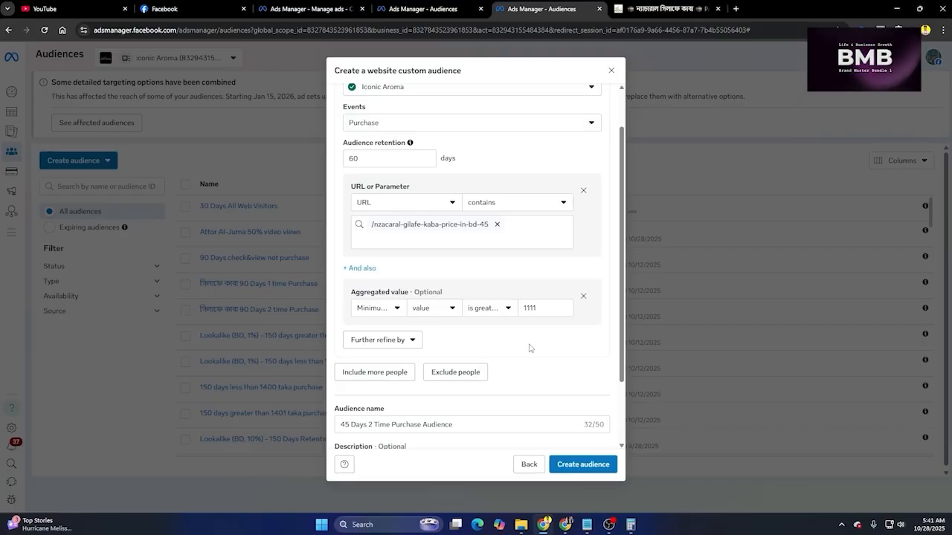
scroll(529, 347, "down", 2)
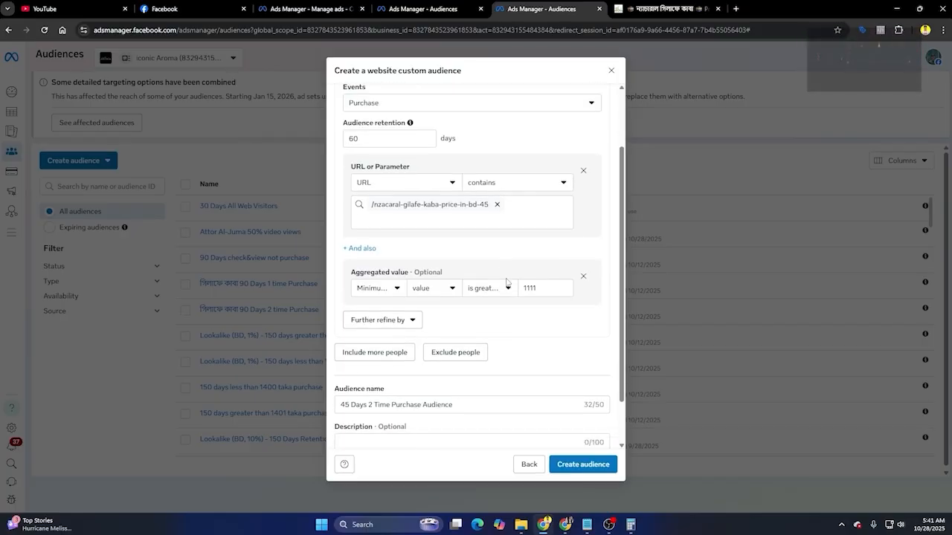
scroll(527, 342, "up", 3)
scroll(527, 343, "down", 2)
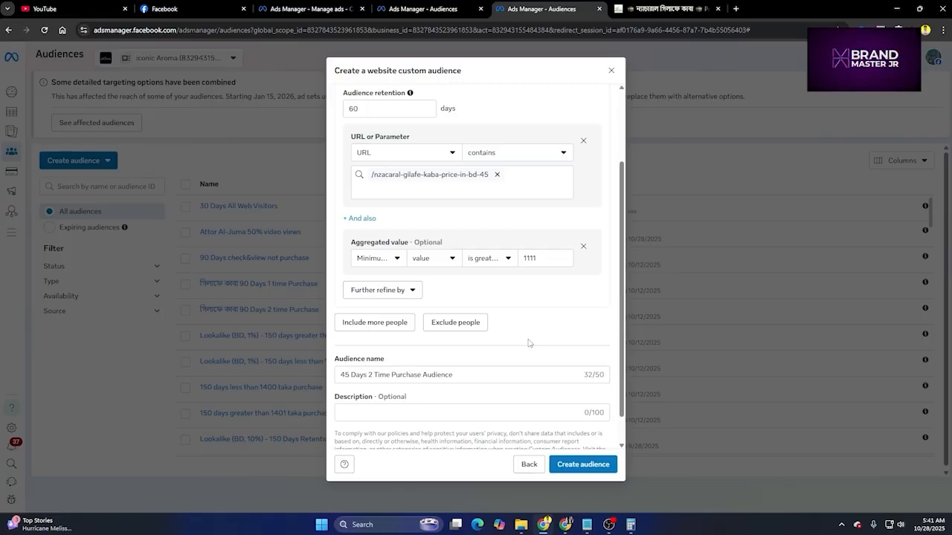
scroll(529, 340, "up", 2)
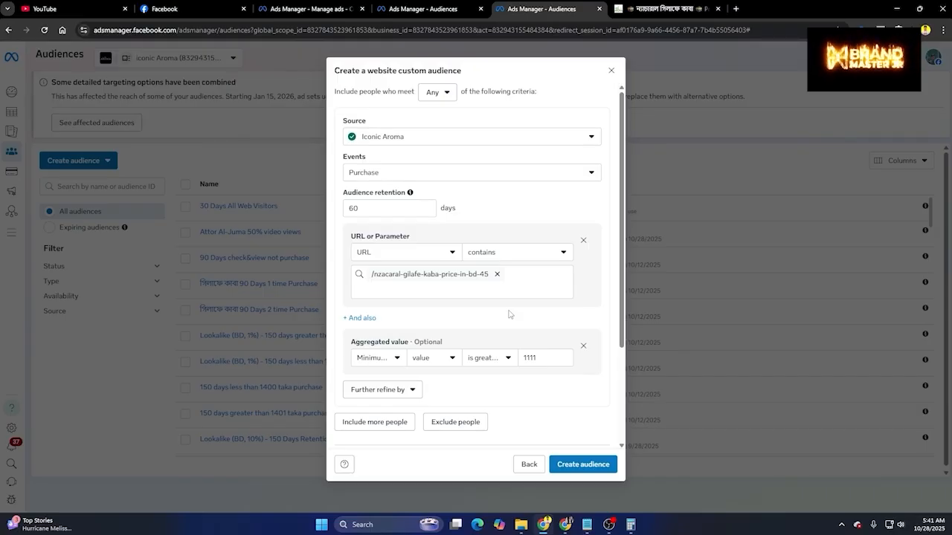
scroll(509, 314, "down", 2)
scroll(508, 320, "up", 1)
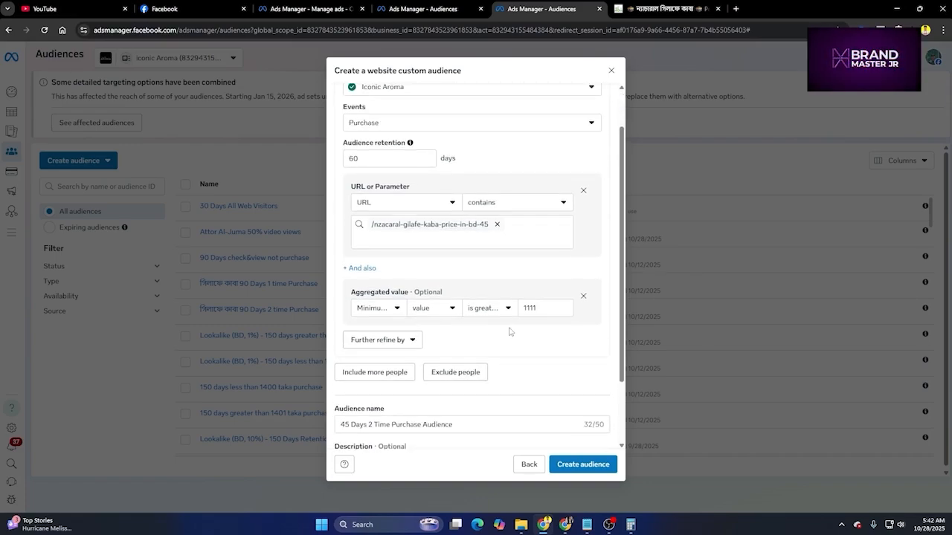
scroll(510, 332, "down", 2)
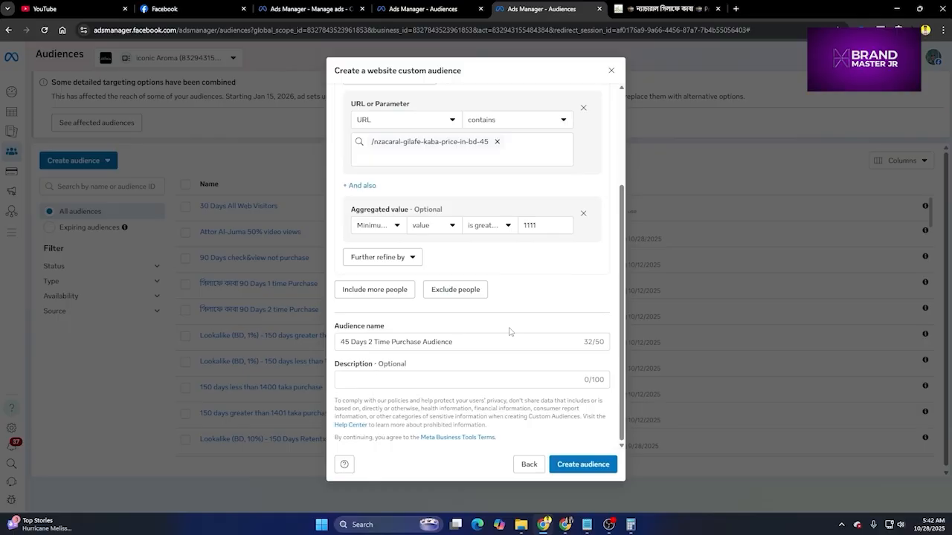
scroll(509, 331, "up", 3)
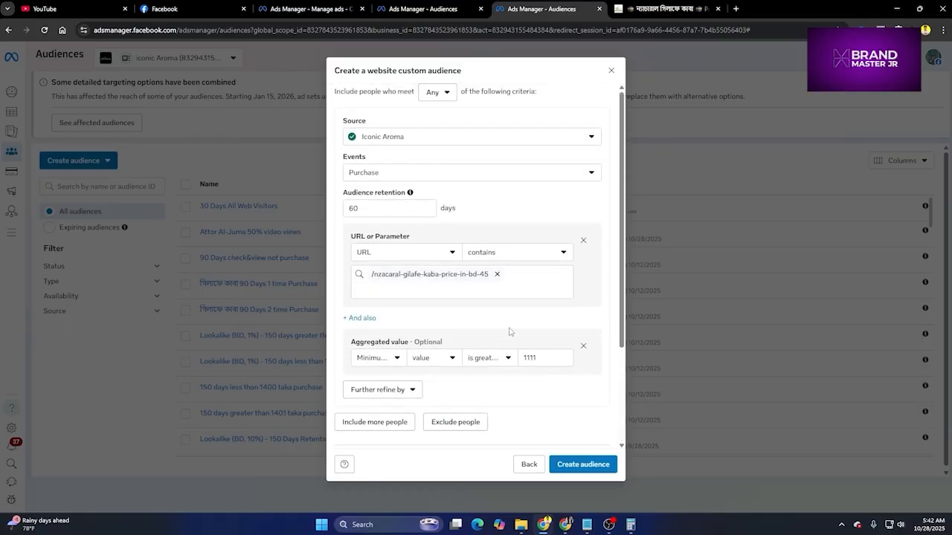
Step: Discard the unfinished website custom audience and look through the existing audience list
left_click(611, 70)
scroll(484, 272, "down", 2)
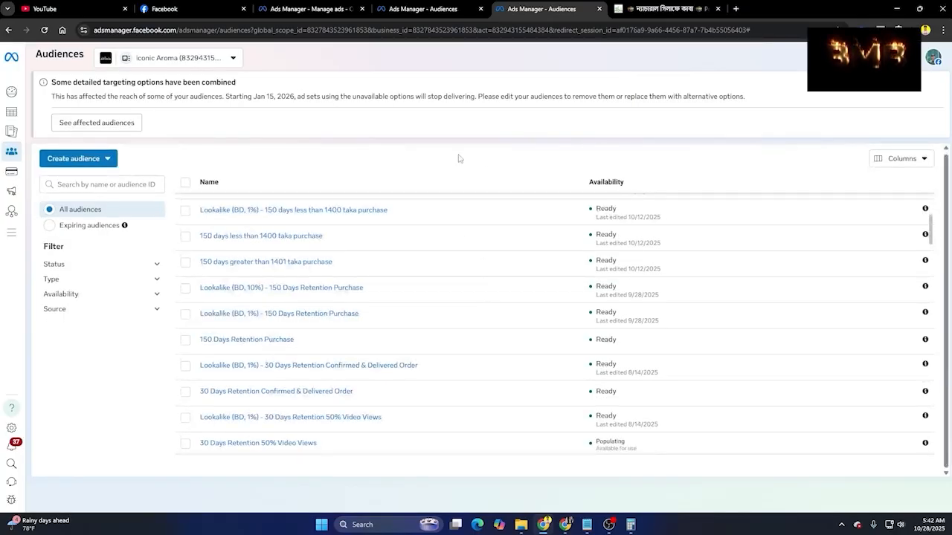
scroll(487, 363, "up", 3)
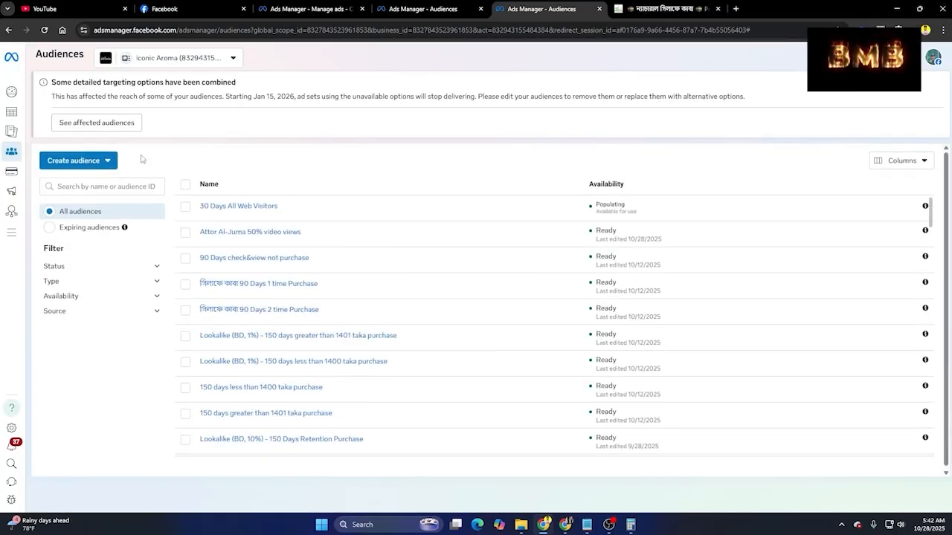
Step: Start a new custom audience with Video as its source
left_click(104, 163)
left_click(67, 185)
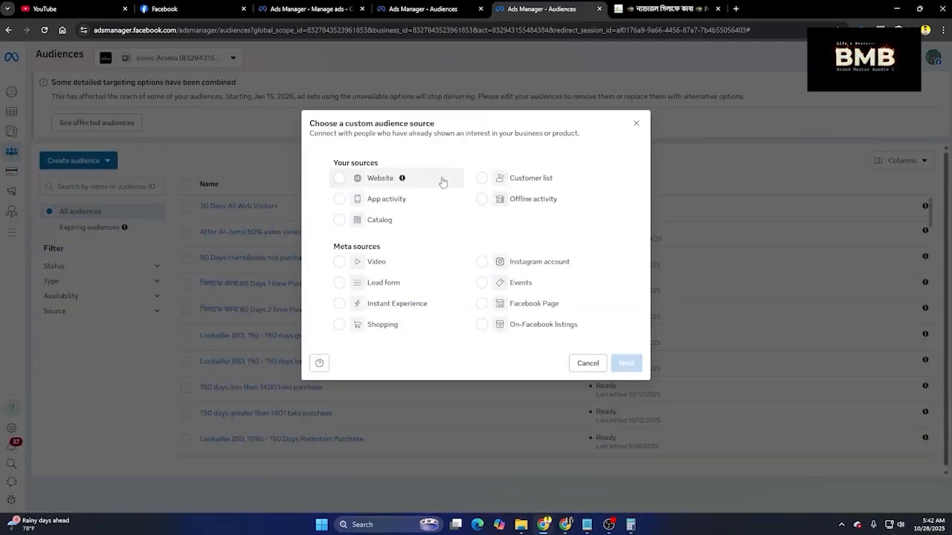
left_click(422, 261)
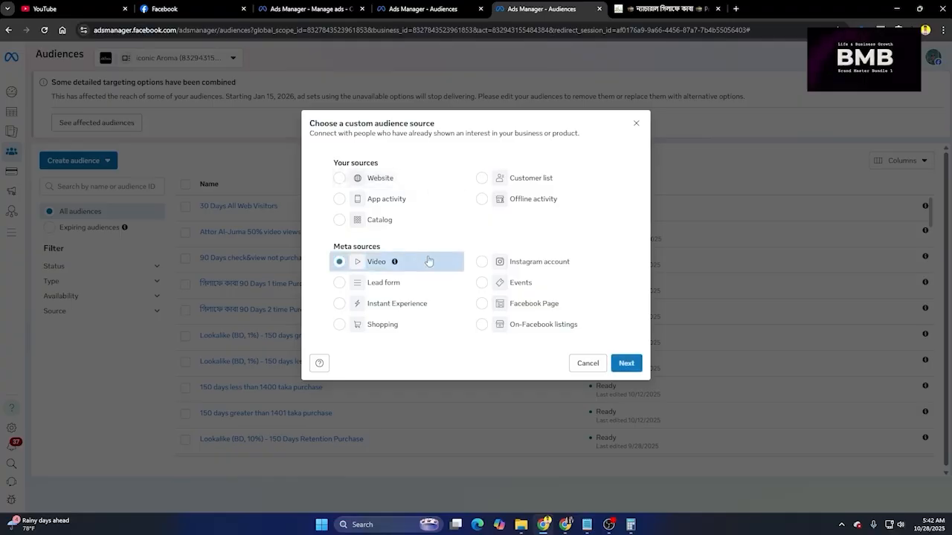
left_click(629, 363)
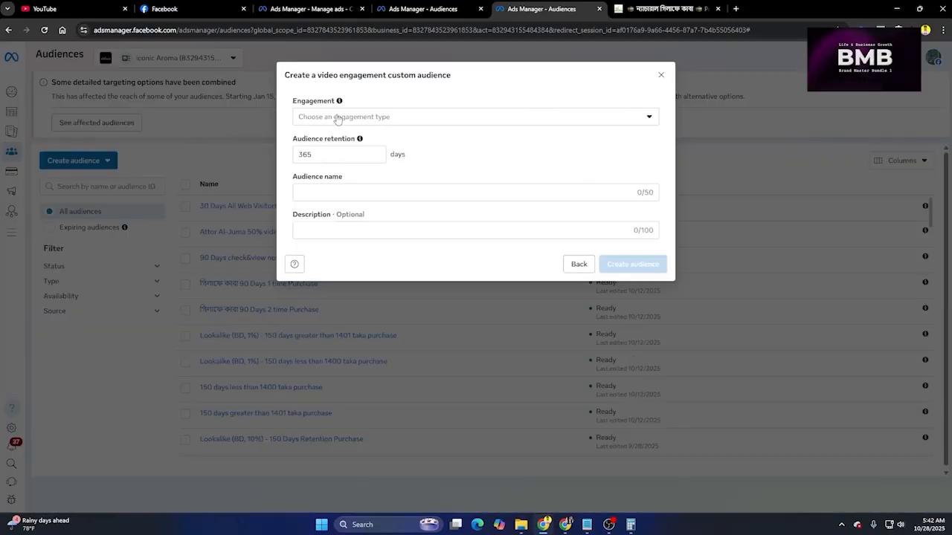
Step: Set the engagement to people who have viewed at least 25% of your video, with 30 days audience retention
left_click(337, 117)
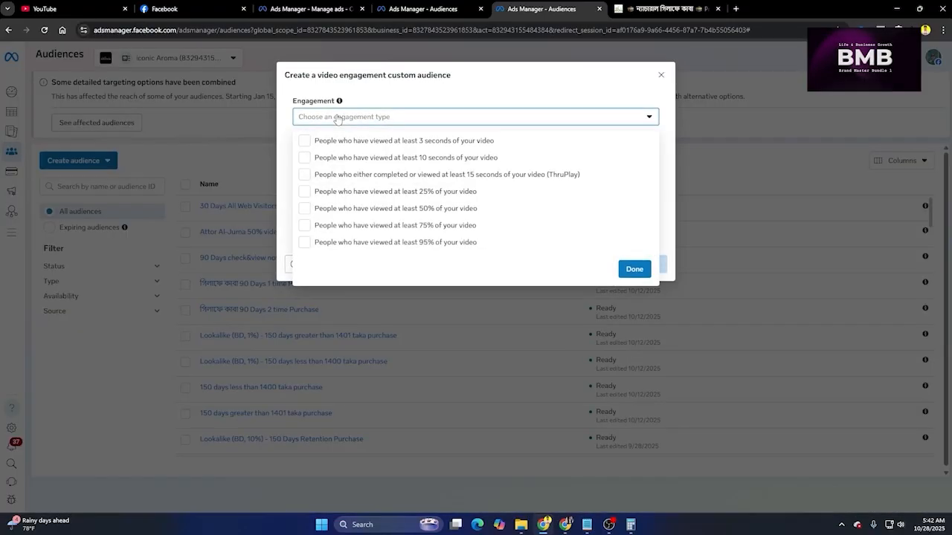
left_click(449, 195)
left_click(503, 98)
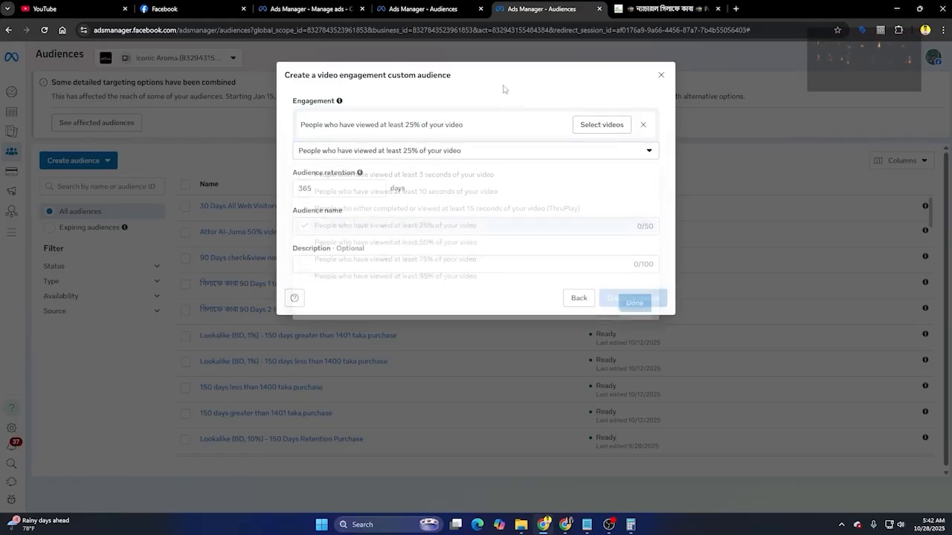
double_click(299, 189)
type("180")
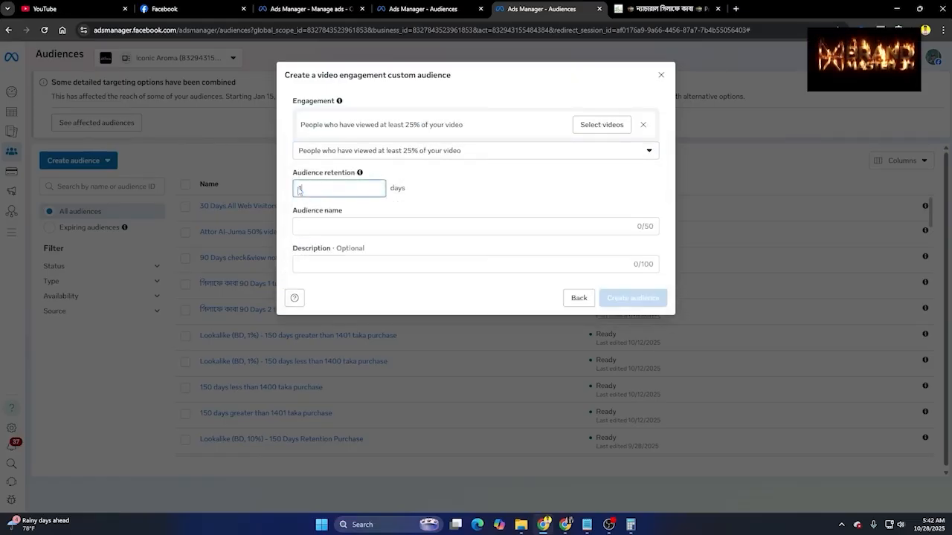
double_click(317, 191)
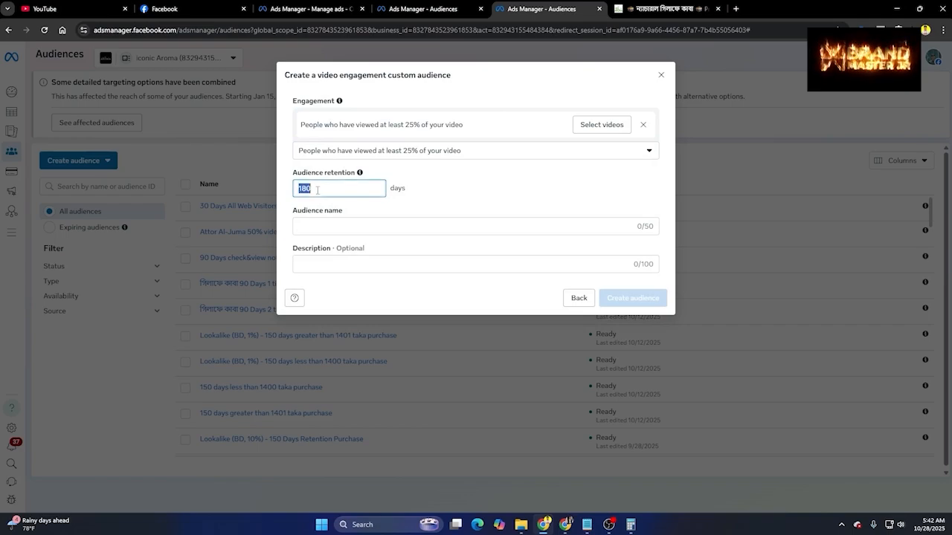
type("30")
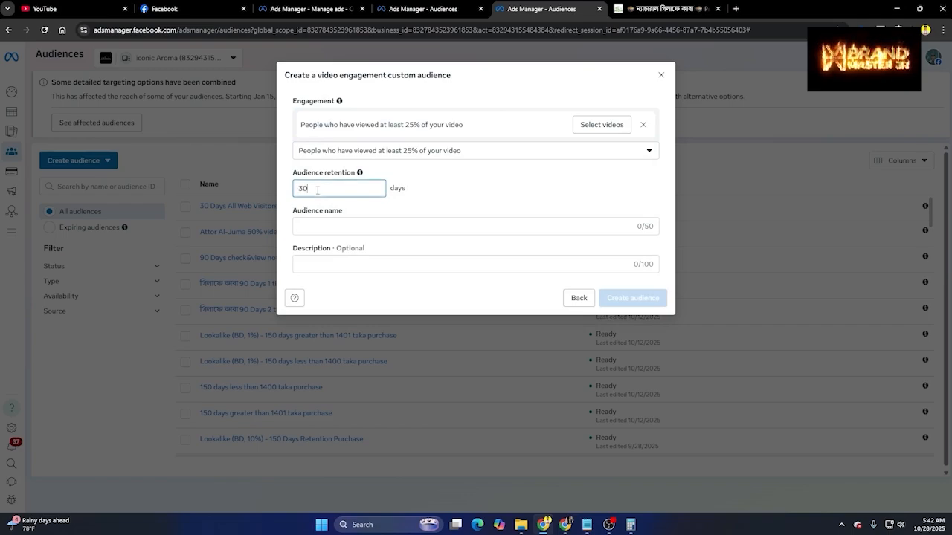
Step: Set Campaign as the video source for the engagement and list the videos of the আতর আল জুমা campaign
left_click(602, 126)
left_click(278, 108)
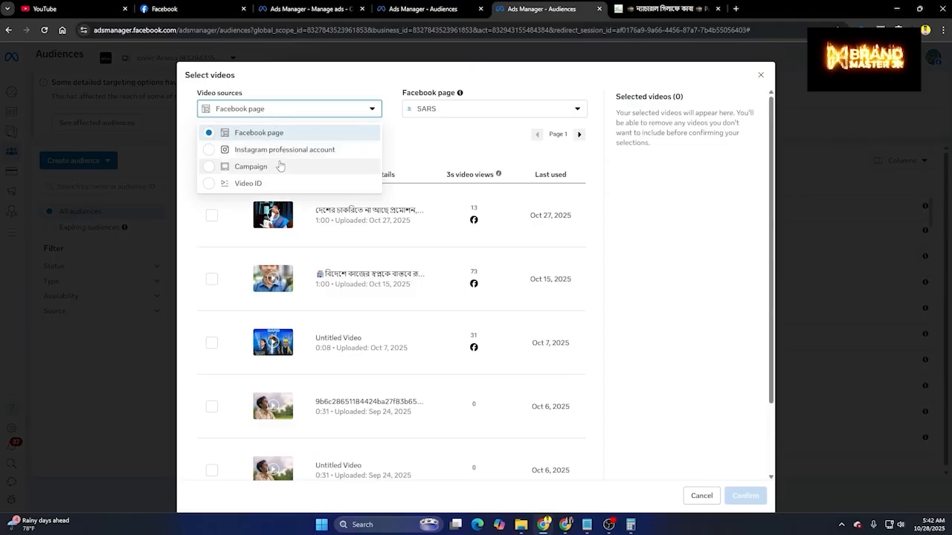
left_click(251, 166)
left_click(496, 108)
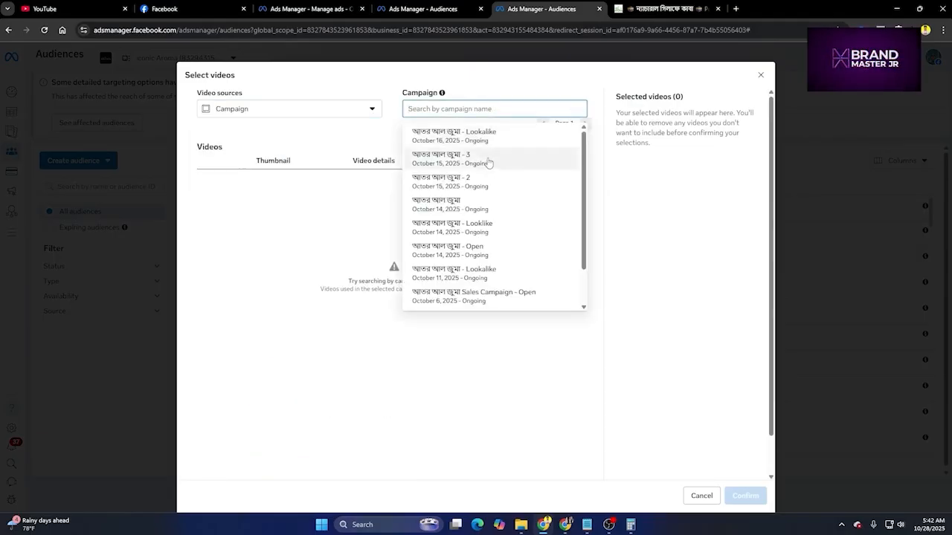
left_click(492, 204)
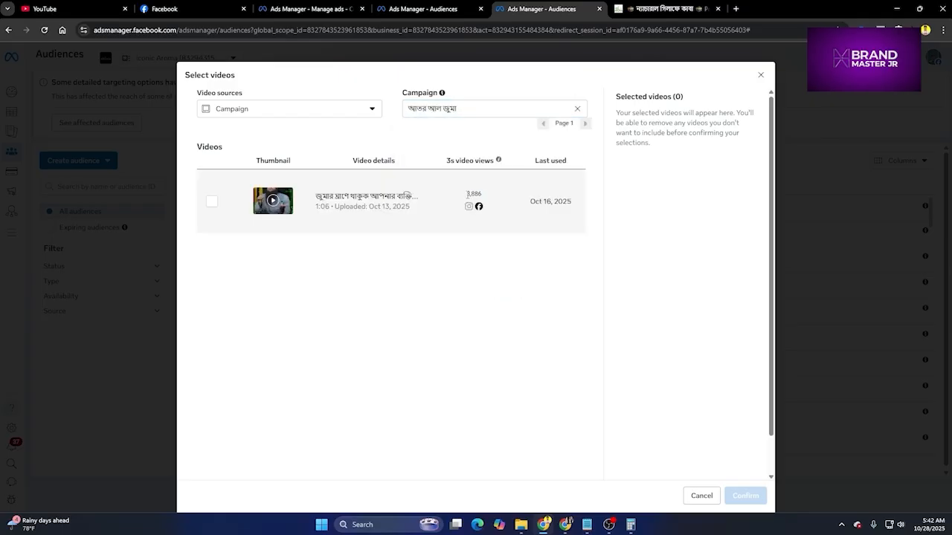
Step: Include the campaign's 1:06 video uploaded on Oct 13, 2025 in the 25% view engagement and confirm the selection
left_click_drag(447, 168, 505, 165)
left_click(504, 298)
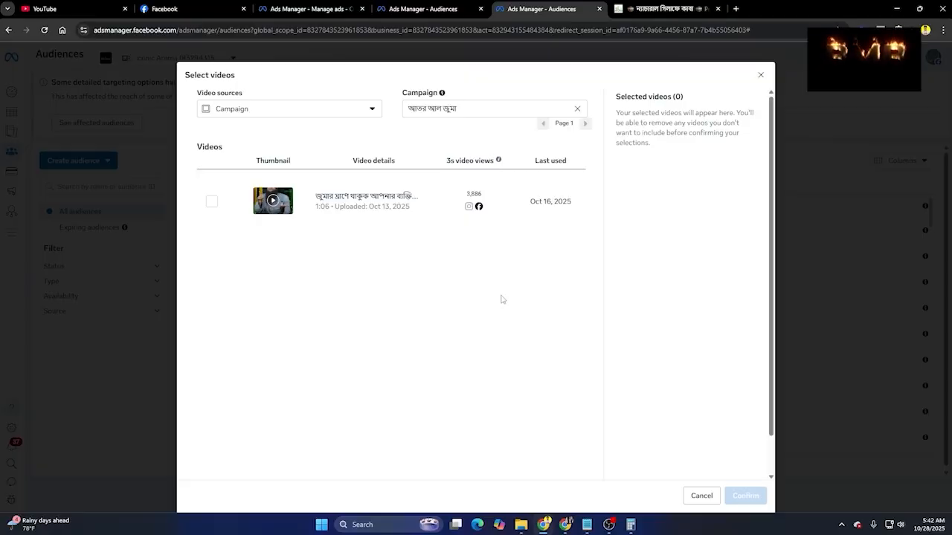
left_click(211, 202)
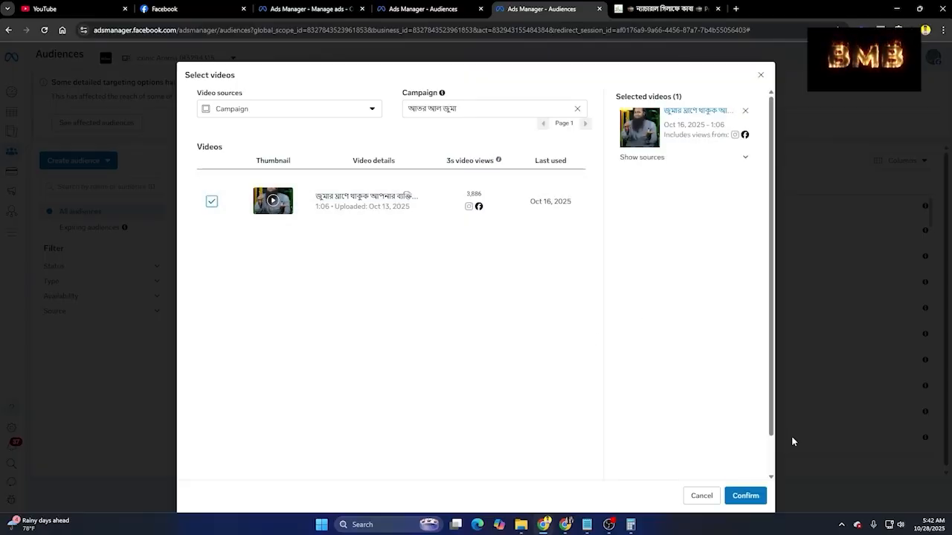
left_click(745, 496)
left_click(323, 257)
left_click(406, 242)
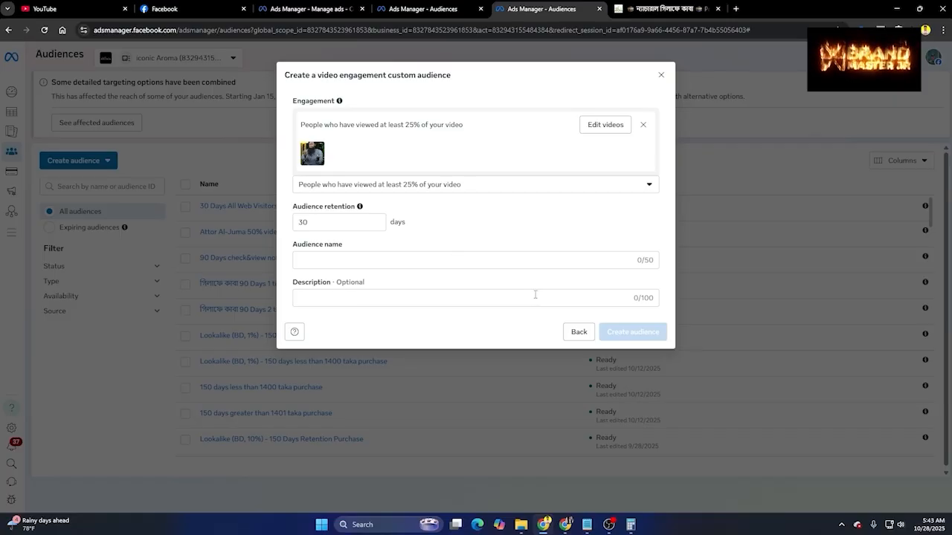
Step: Replace the engagement with people who have viewed at least 50% of your video, and discard the unfinished video audience
left_click(643, 125)
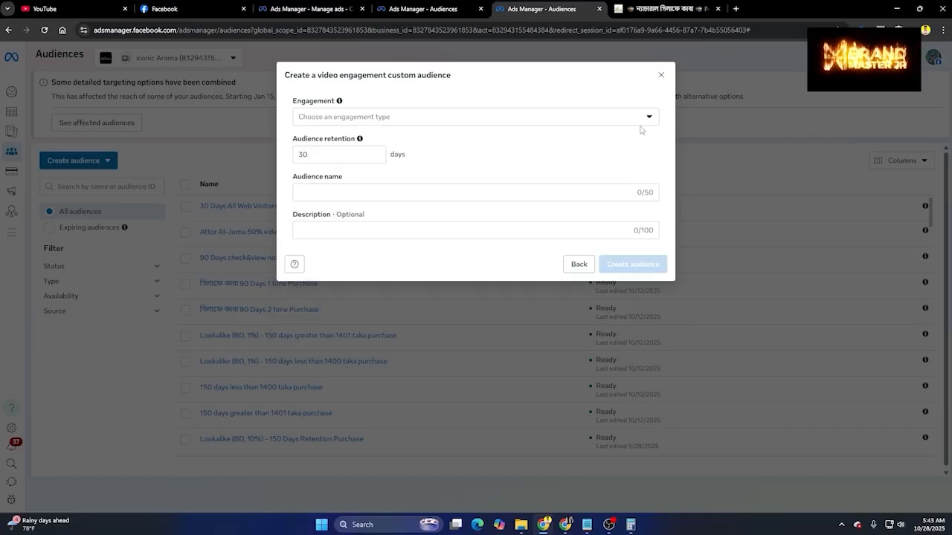
left_click(411, 120)
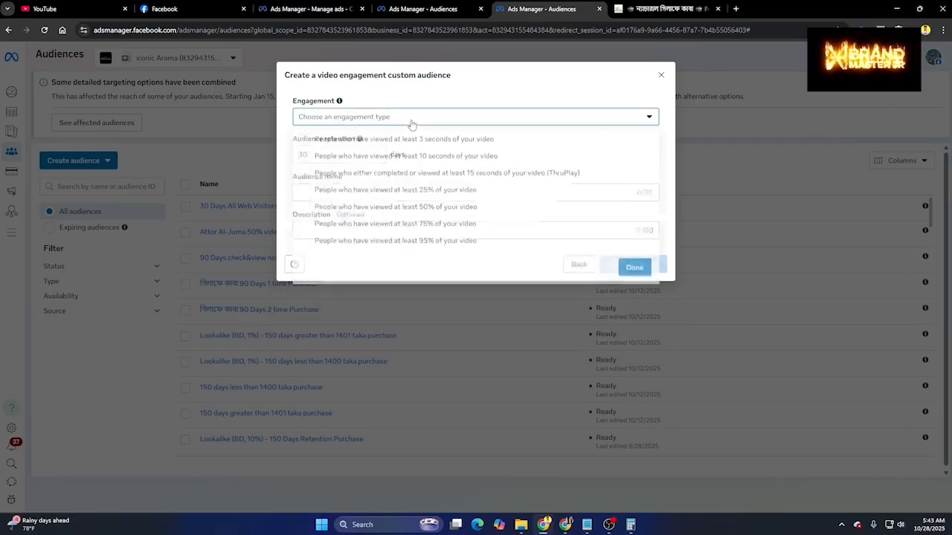
left_click(437, 209)
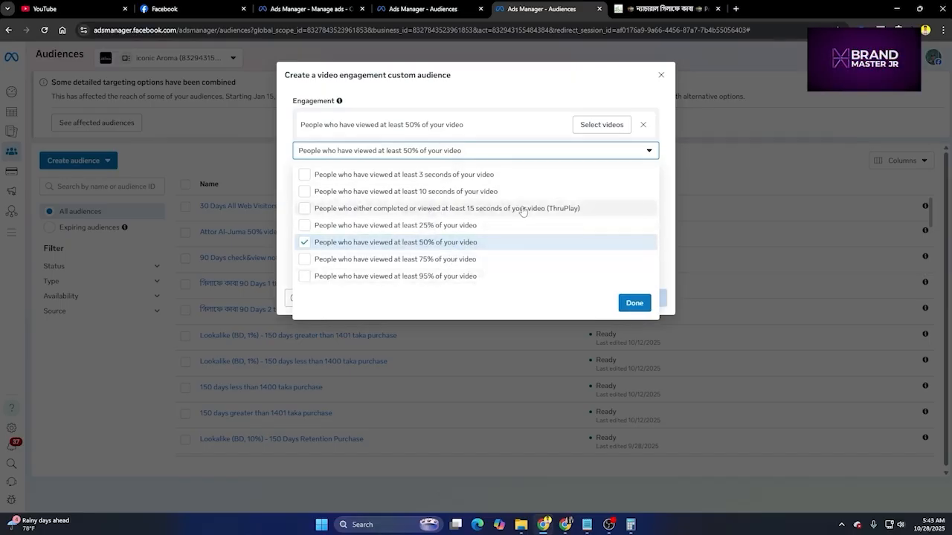
left_click(523, 84)
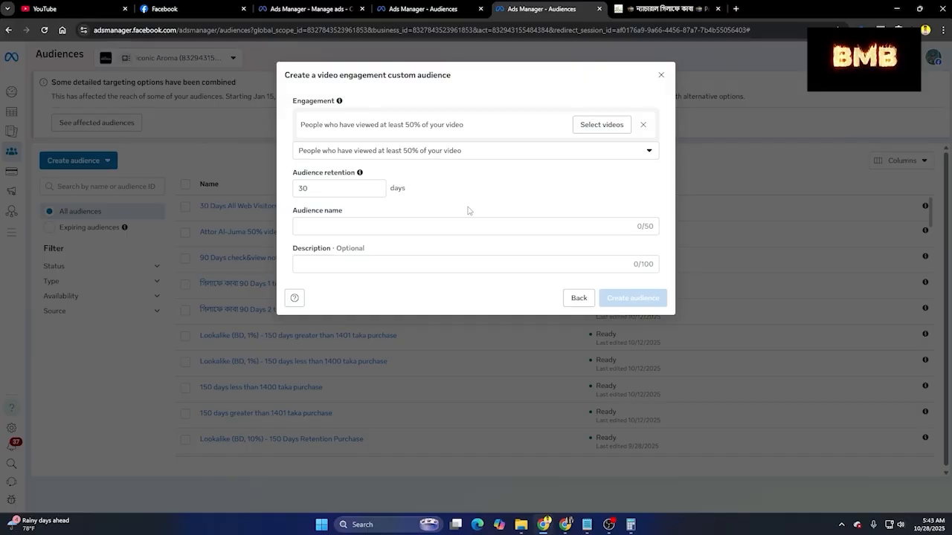
left_click(659, 76)
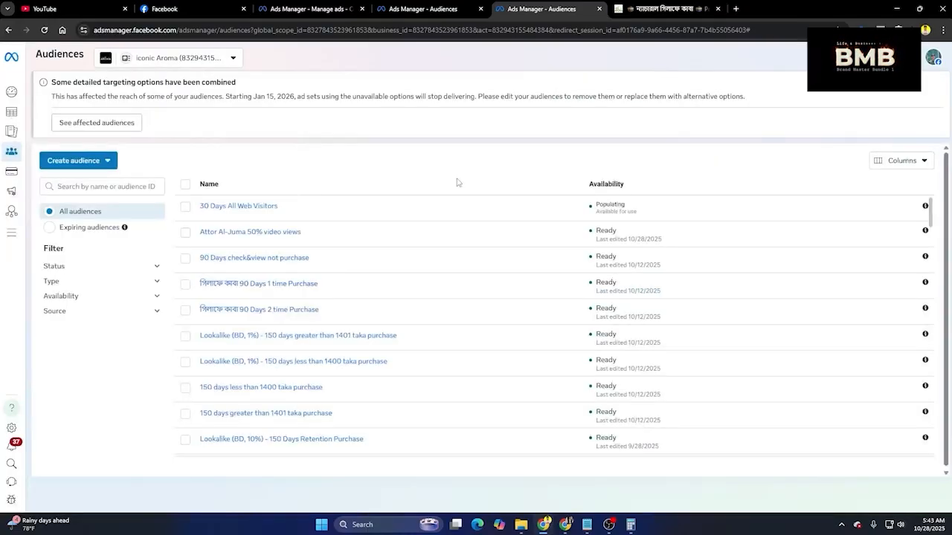
Step: Start a new custom audience with Facebook Page as its source
left_click(108, 162)
left_click(113, 186)
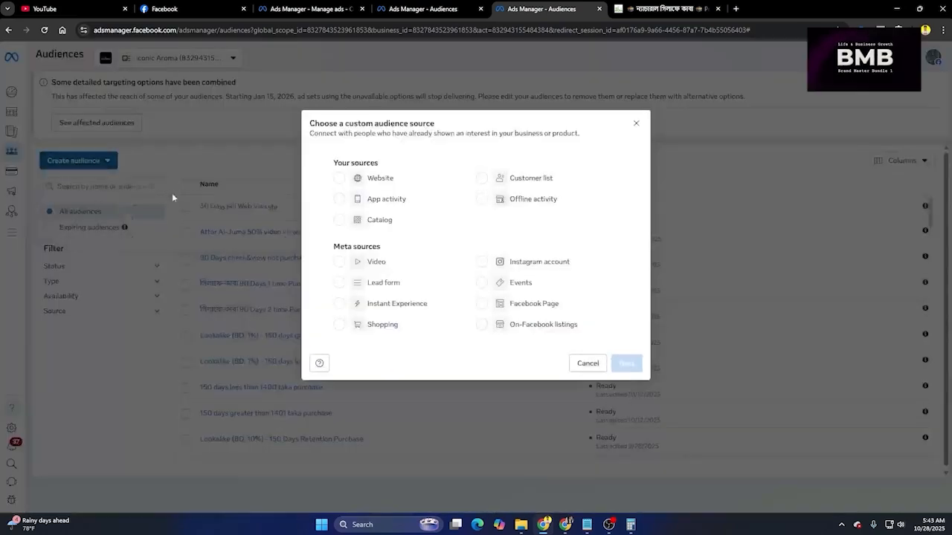
left_click(521, 303)
left_click(627, 363)
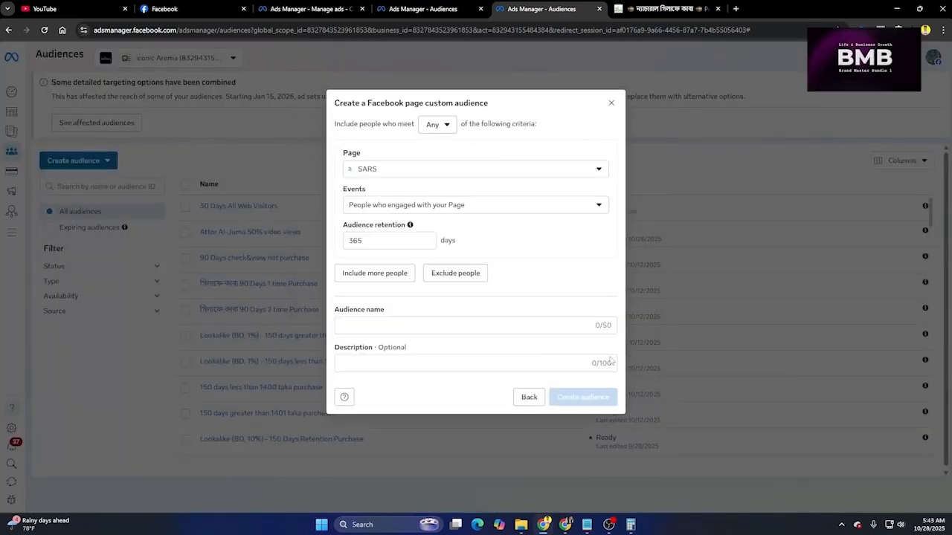
Step: Set the audience's page to Brand Master- Jr. and its event to people who currently like or follow your Page
left_click(424, 170)
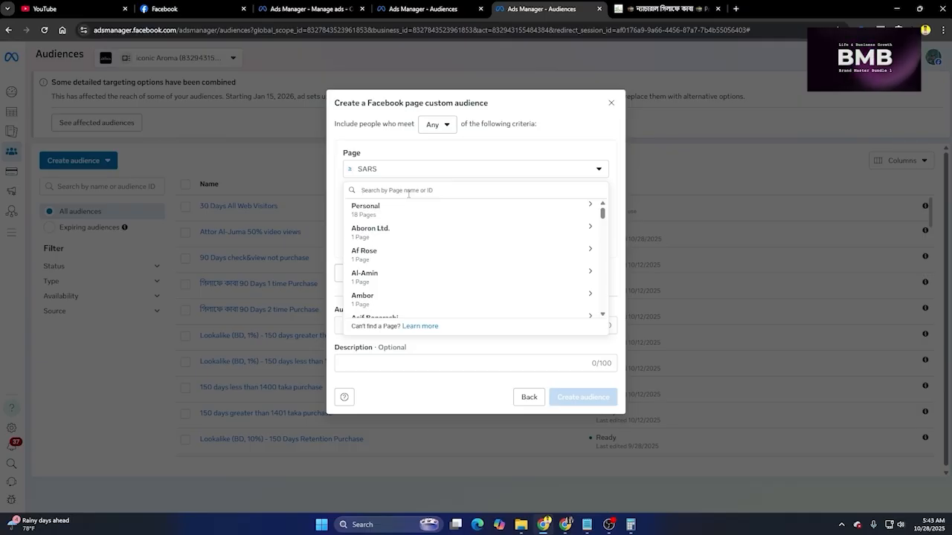
type("Brand")
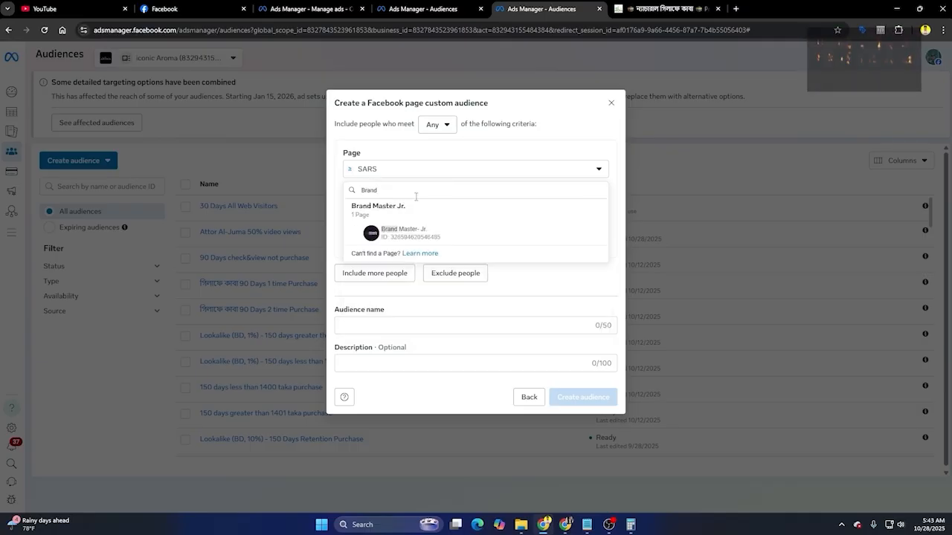
left_click(417, 229)
left_click(441, 208)
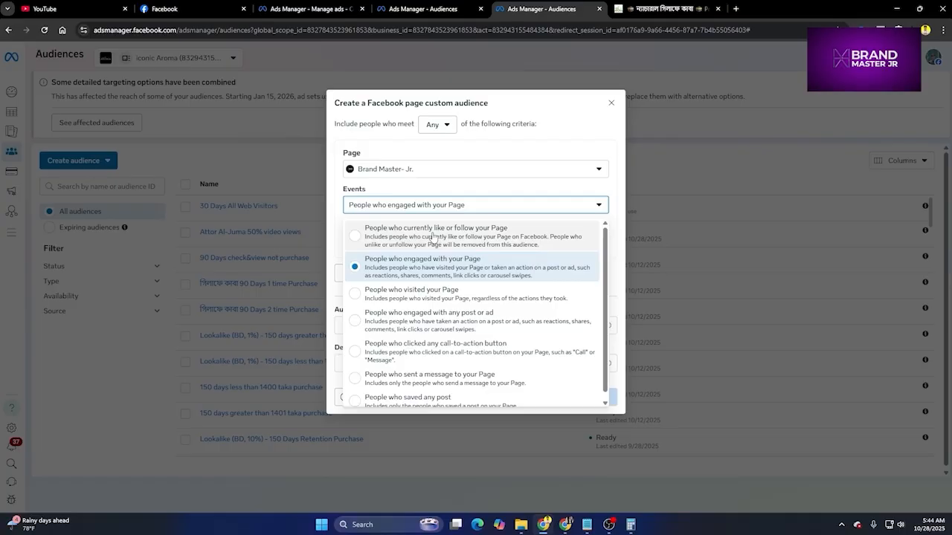
left_click(496, 237)
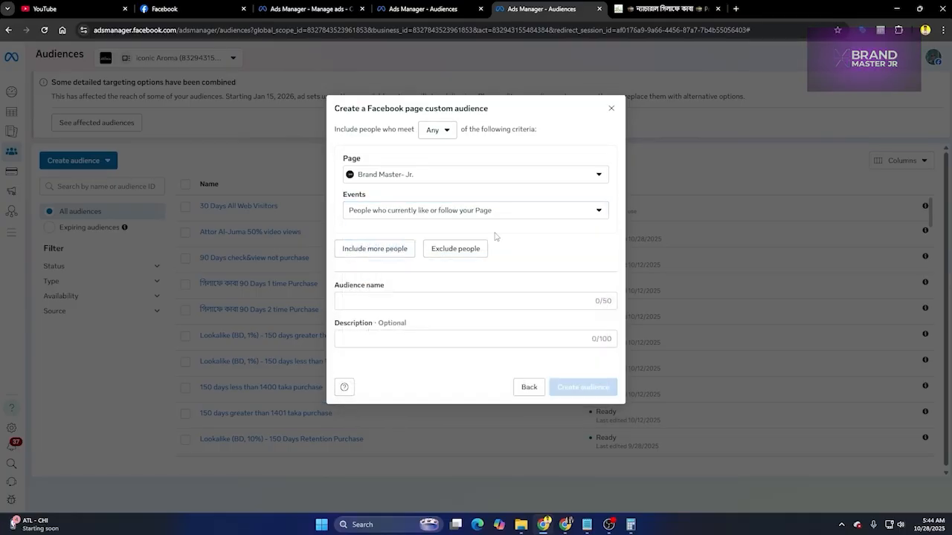
Step: Look through the available Page event options and discard the unfinished Facebook page custom audience
left_click(451, 212)
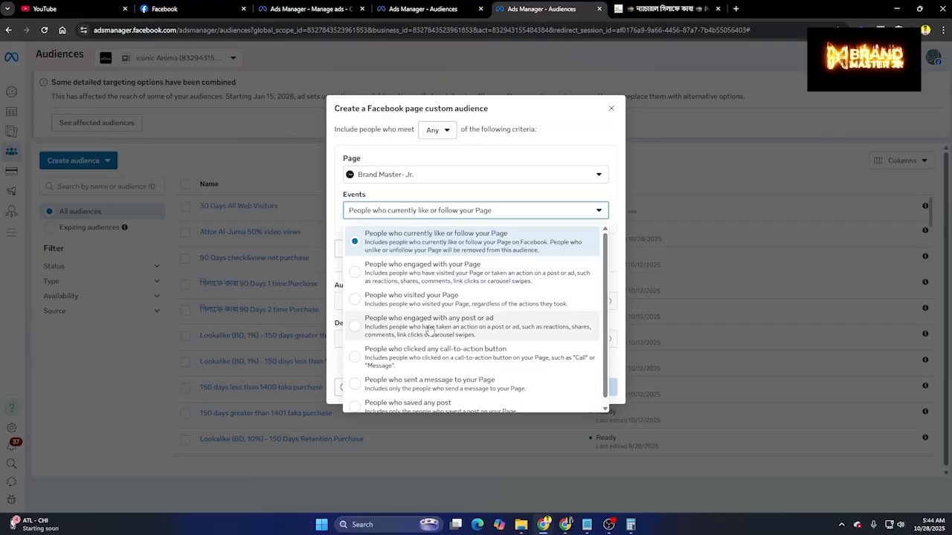
scroll(428, 326, "down", 1)
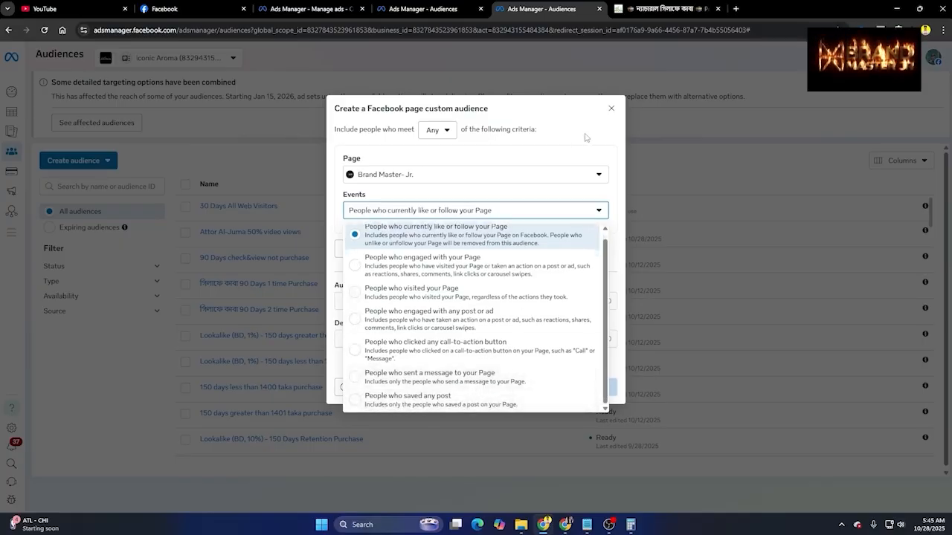
left_click(612, 110)
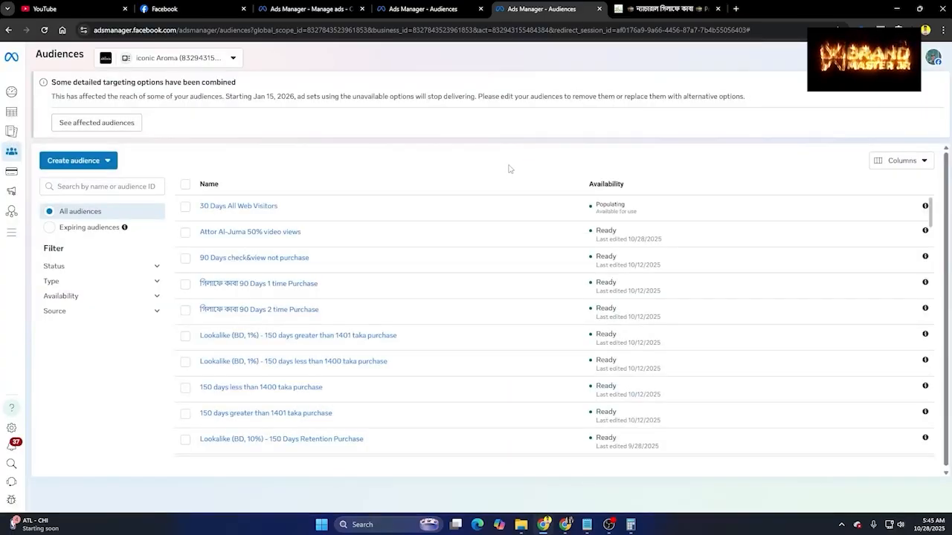